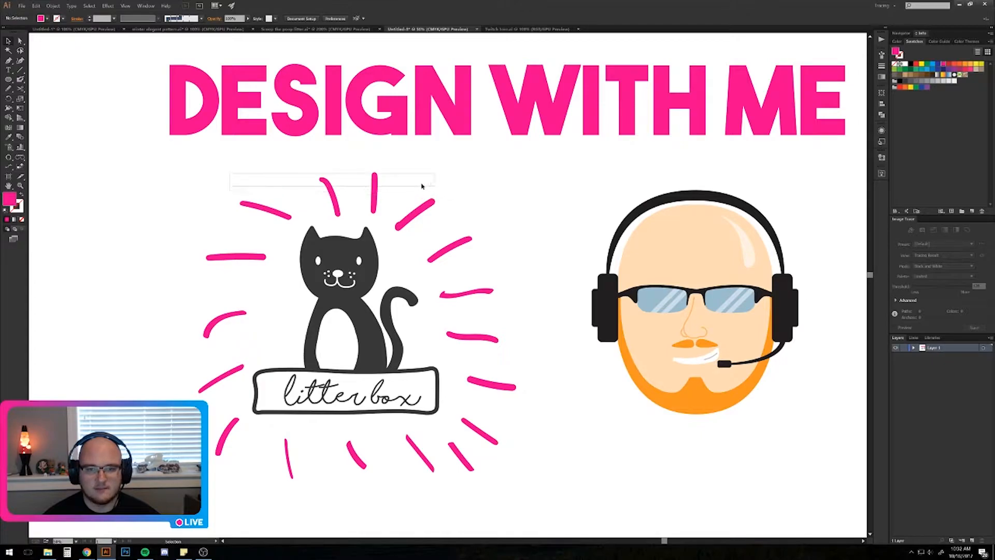
Examine the litter box cat artwork and its handwritten phrases, switching to outline view and back to preview.
scroll(380, 180, down, 3)
drag(645, 308, 446, 269)
scroll(249, 142, up, 5)
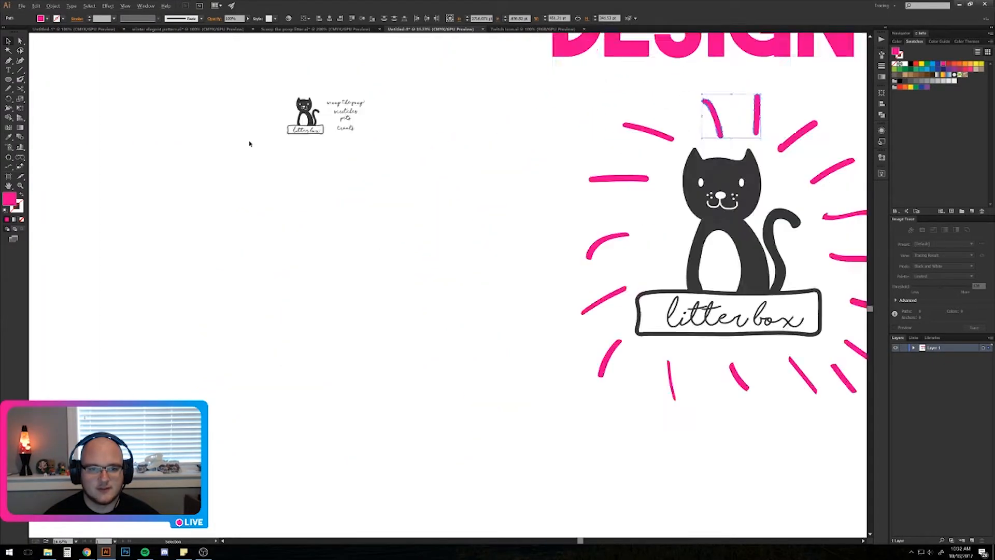
scroll(429, 200, up, 3)
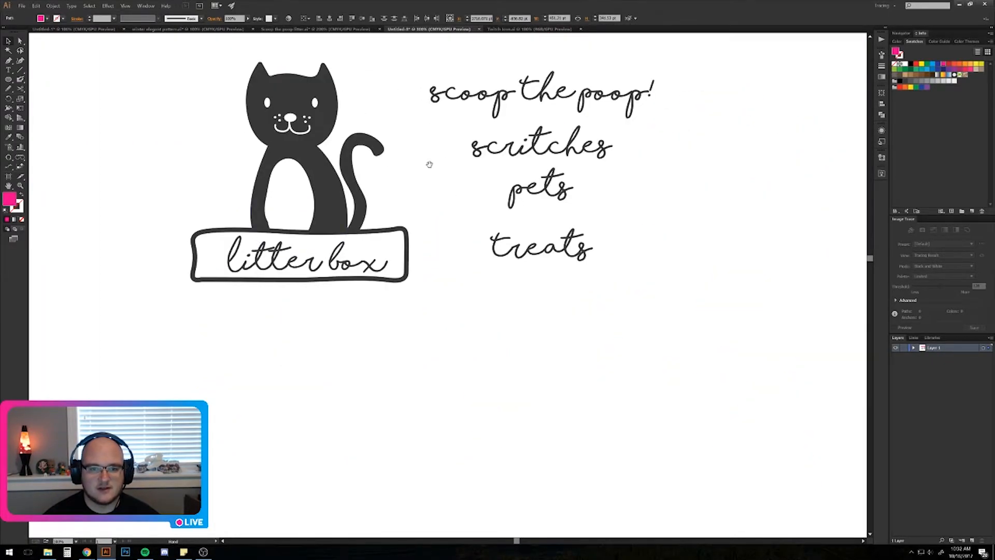
drag(430, 164, 416, 240)
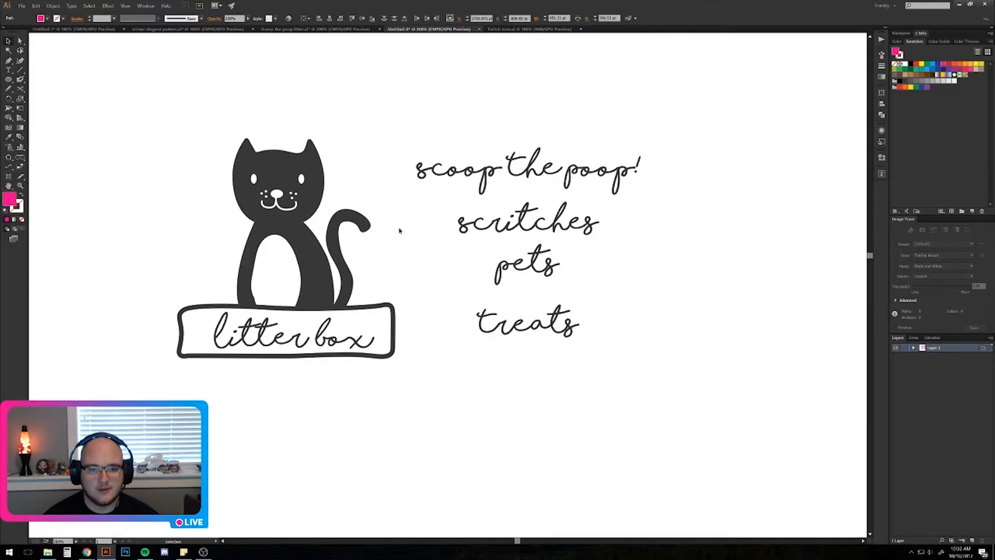
key(ctrl+y)
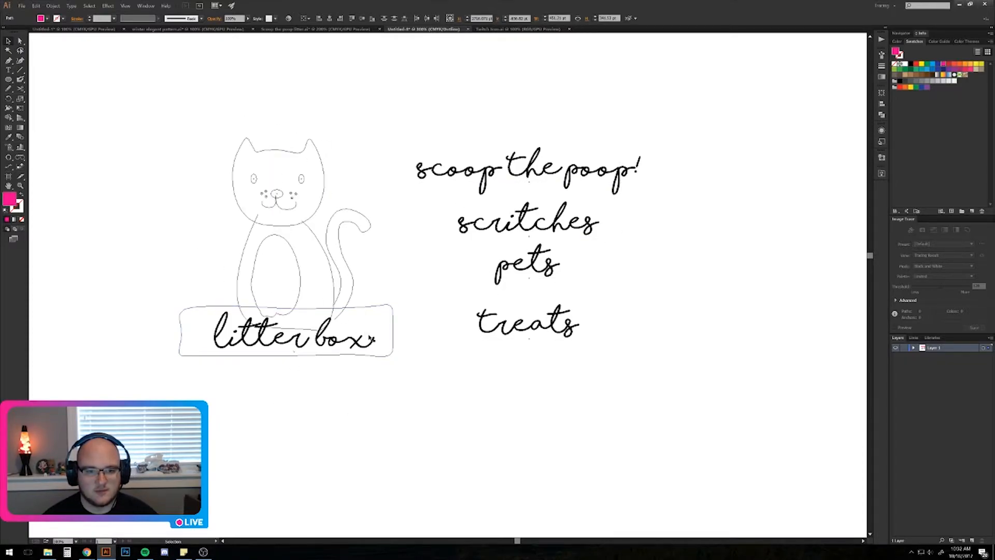
key(ctrl+y)
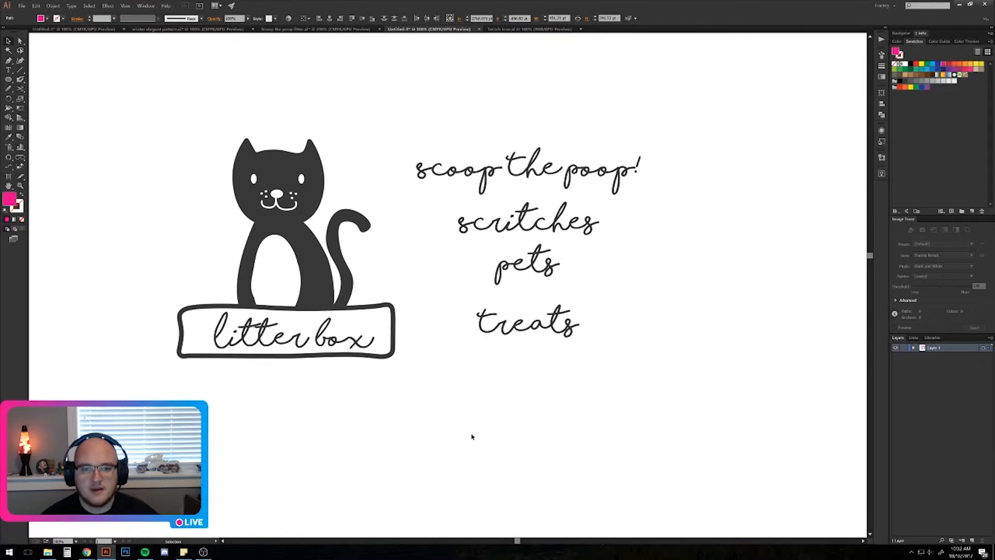
scroll(489, 411, down, 1)
scroll(407, 293, left, 1)
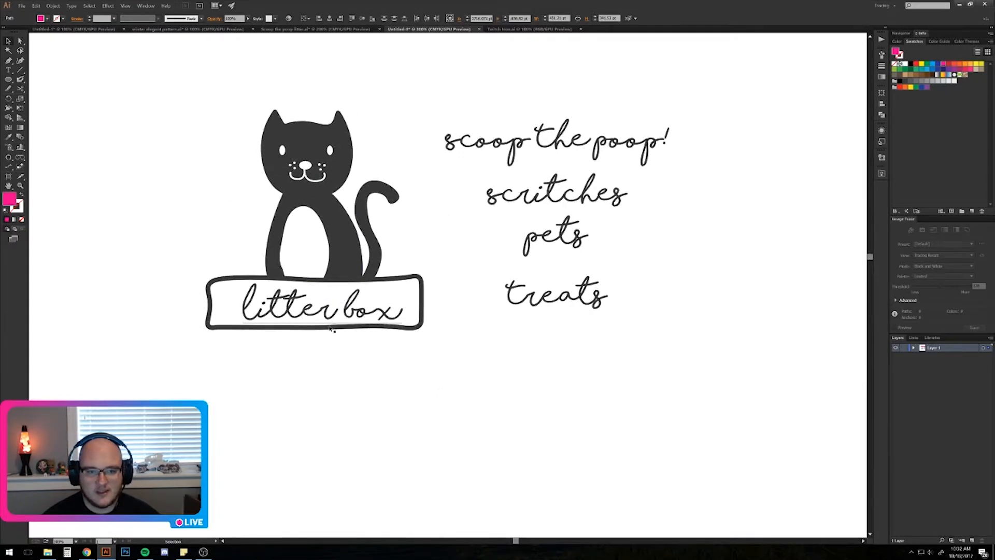
Move the cat and litter box sign down into an empty area of the canvas, away from the handwritten phrases.
mouse_move(453, 409)
mouse_down()
mouse_move(549, 426)
mouse_move(554, 439)
mouse_move(544, 408)
mouse_move(838, 408)
mouse_move(444, 404)
mouse_up()
key(a)
drag(174, 83, 449, 357)
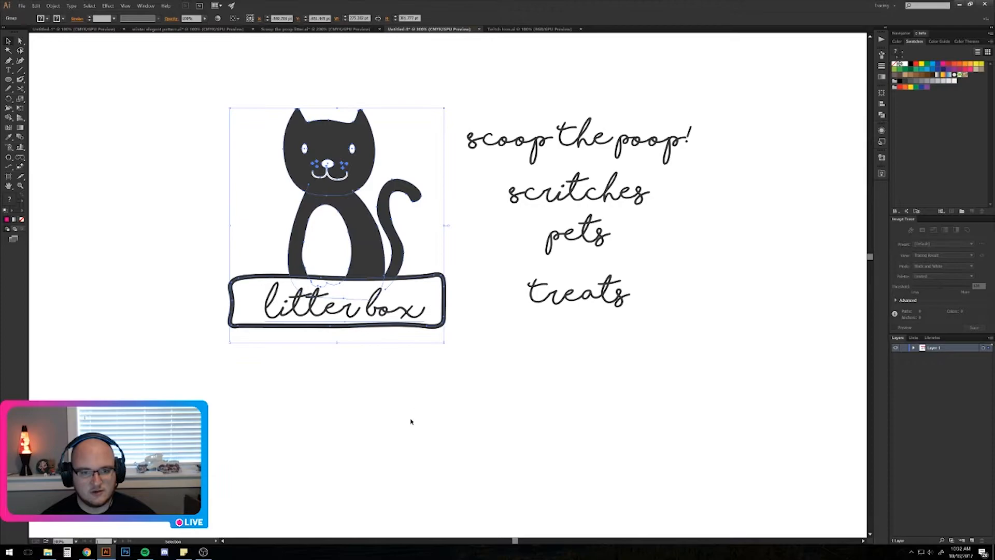
drag(411, 415, 479, 290)
scroll(478, 324, down, 2)
key(v)
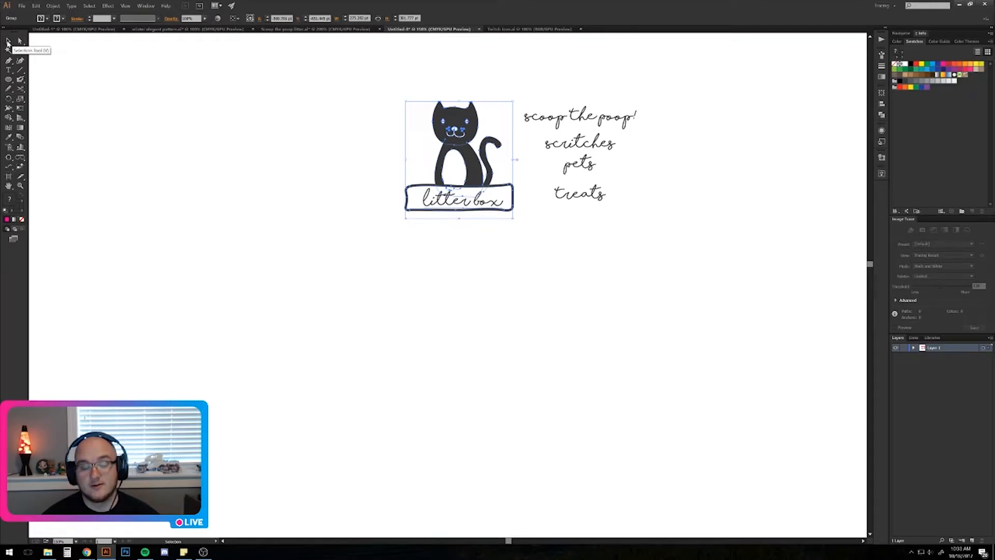
drag(366, 349, 339, 296)
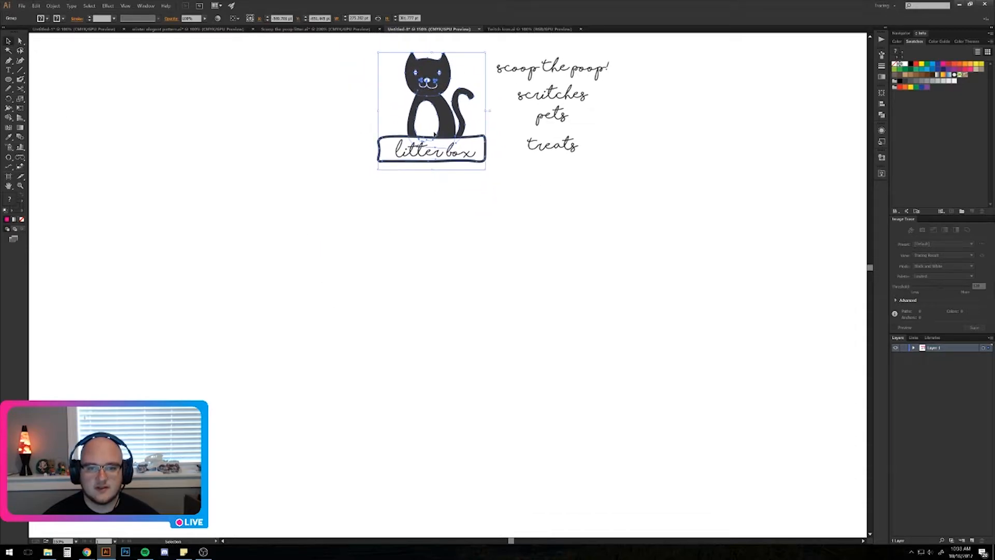
drag(450, 115, 421, 474)
drag(489, 509, 574, 248)
drag(458, 270, 353, 252)
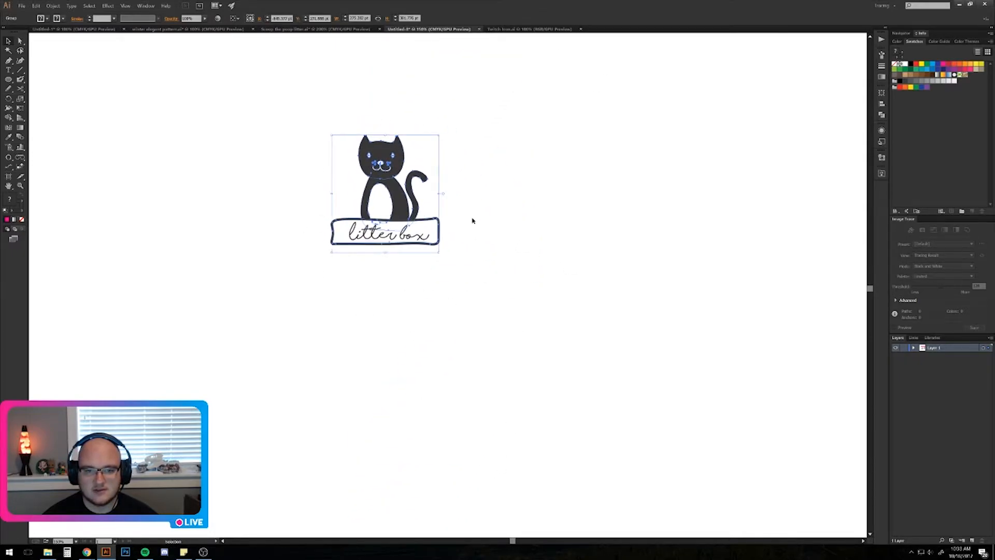
Shift the cat and litter box sign farther right to leave blank drawing space beside it, and deselect it.
drag(399, 201, 223, 249)
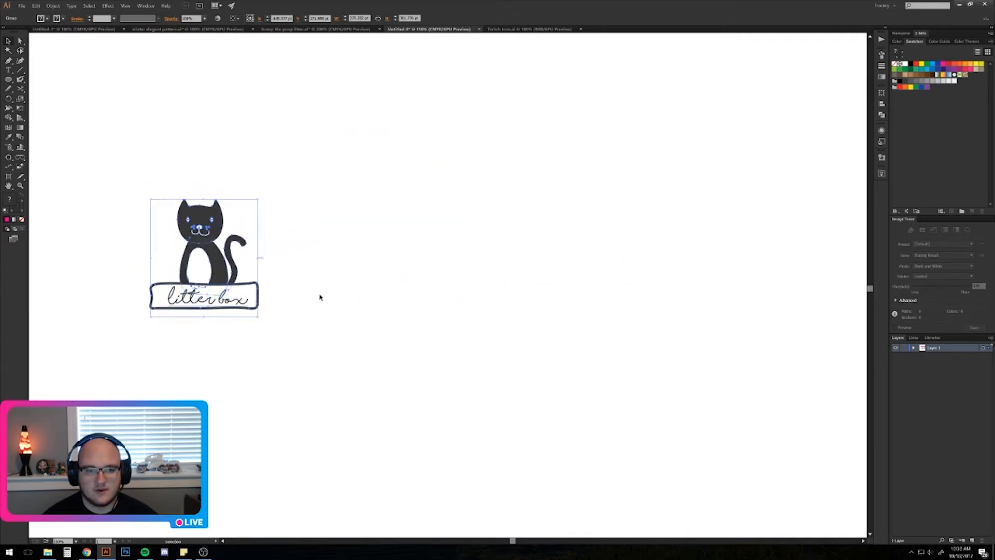
click(294, 285)
scroll(285, 282, up, 3)
drag(285, 283, 452, 290)
drag(350, 258, 809, 228)
drag(481, 314, 385, 332)
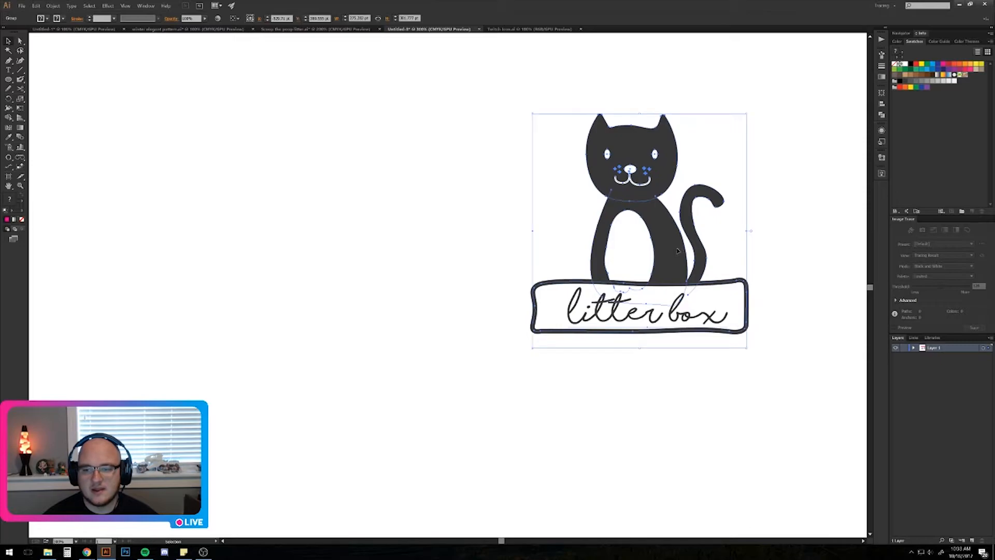
click(828, 265)
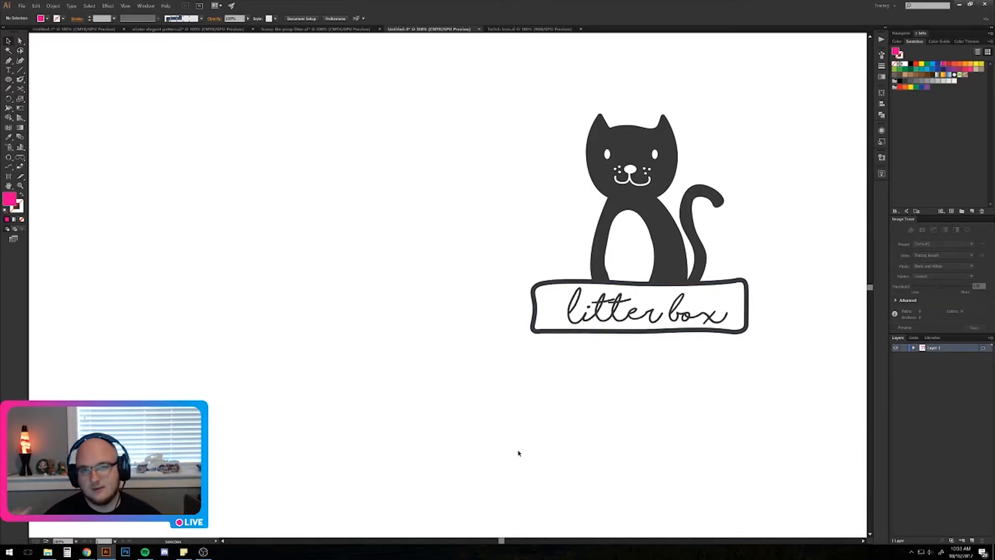
Draw an irregular, mostly straight-edged pink shape with the Pen tool in the blank area beside the cat.
mouse_move(502, 438)
mouse_down()
mouse_move(490, 420)
mouse_move(496, 444)
mouse_up()
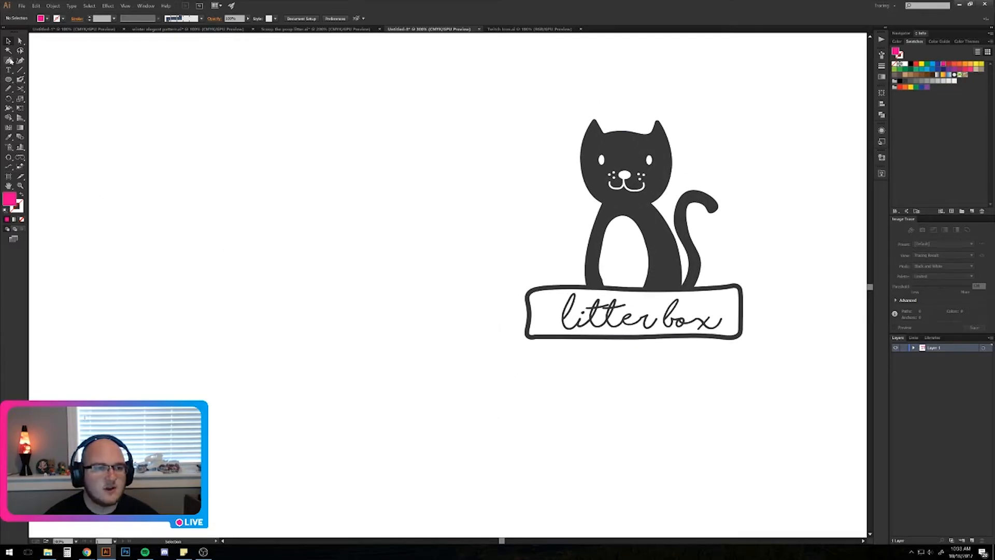
click(8, 60)
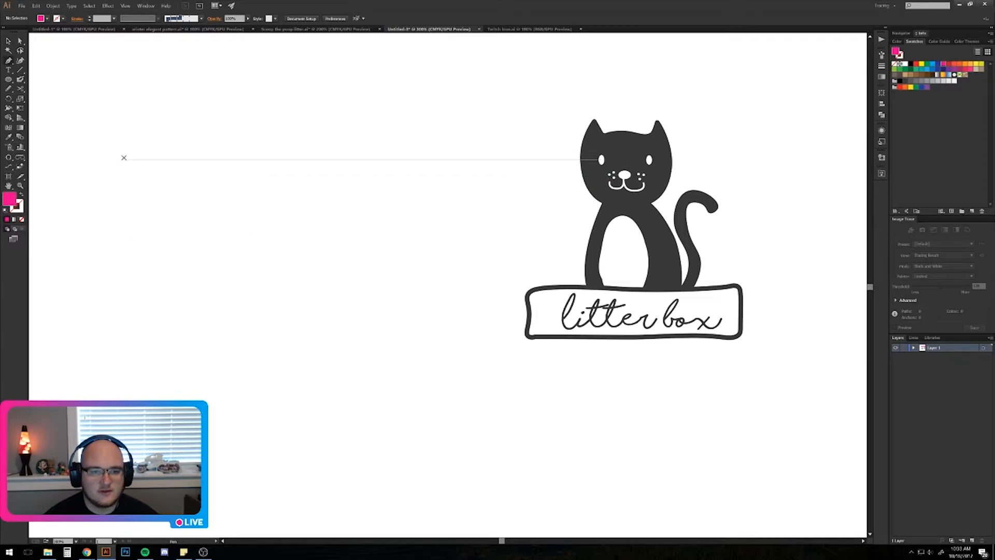
click(124, 158)
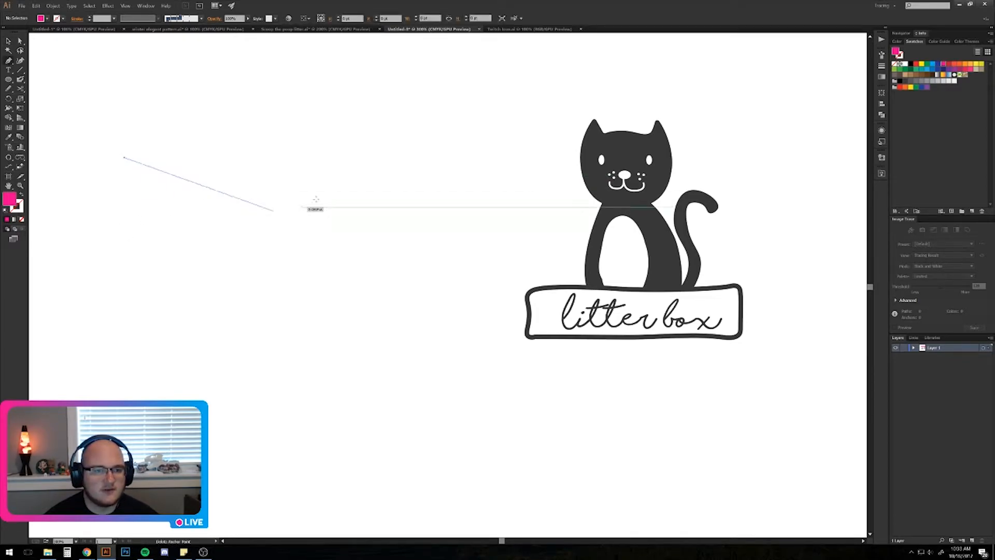
click(329, 150)
click(313, 268)
click(157, 283)
click(262, 390)
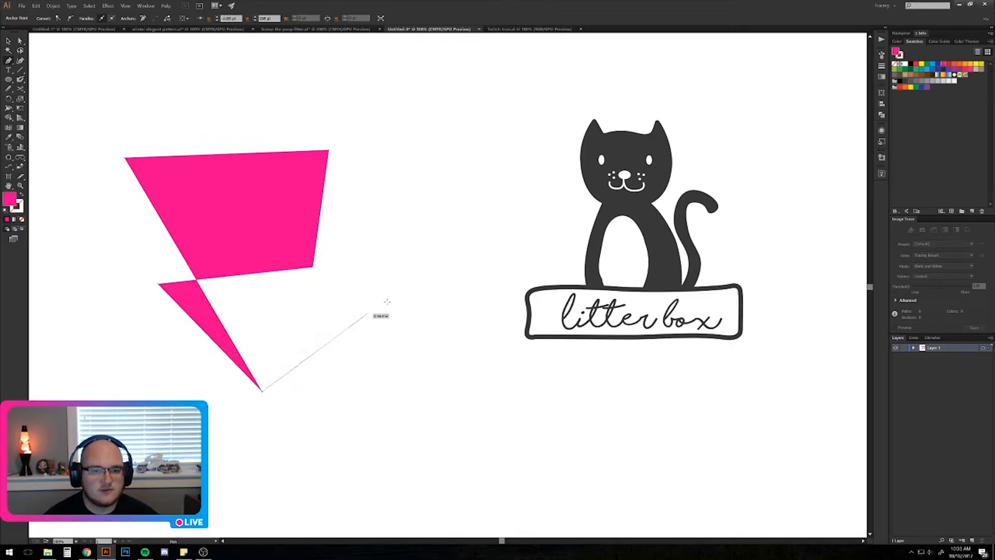
click(387, 302)
drag(314, 487, 292, 513)
click(125, 454)
click(79, 287)
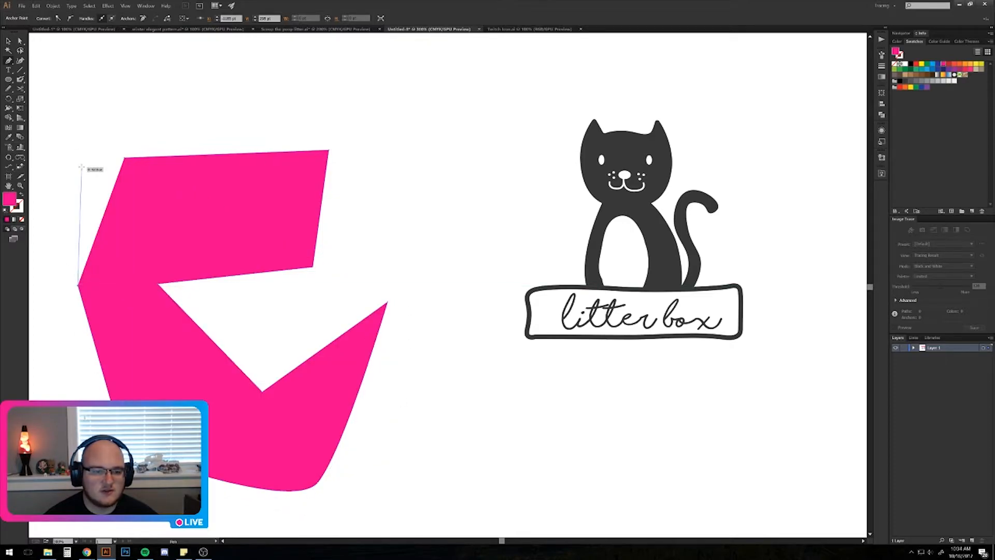
Continue the pink path with sweeping curved segments around and across the shape, and delete the whole path.
click(82, 166)
drag(99, 67, 296, 130)
drag(348, 130, 438, 169)
drag(417, 241, 468, 268)
drag(501, 260, 463, 321)
drag(426, 354, 471, 407)
drag(530, 412, 528, 430)
drag(435, 471, 428, 264)
drag(437, 316, 387, 412)
drag(481, 447, 384, 455)
drag(282, 421, 194, 324)
drag(105, 322, 123, 377)
drag(98, 343, 105, 295)
drag(179, 161, 233, 151)
click(304, 164)
drag(320, 212, 333, 409)
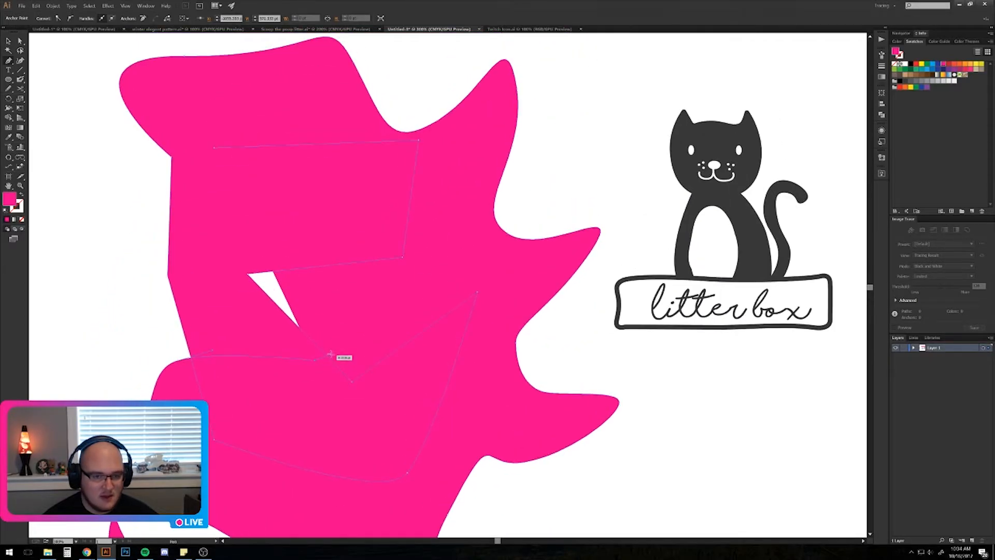
key(Delete)
key(Delete)
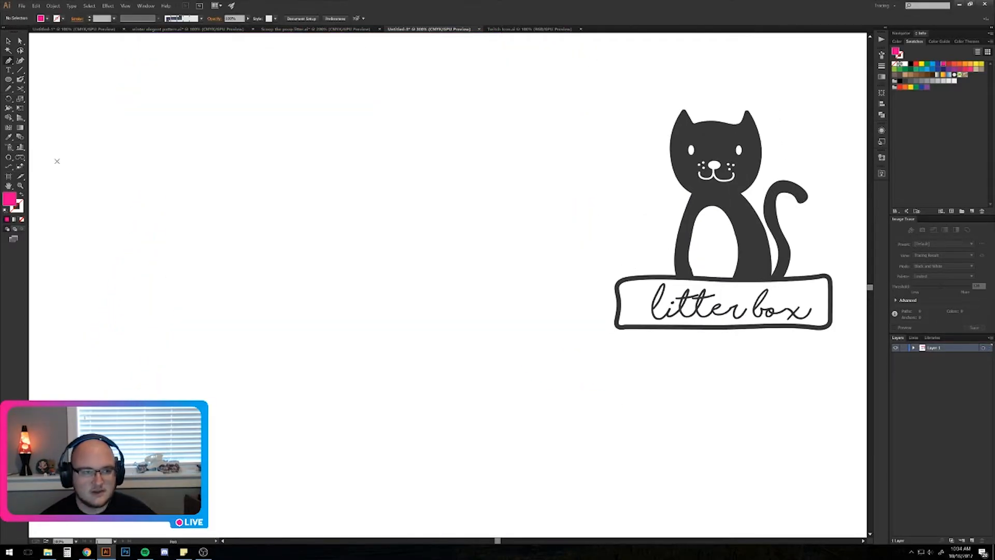
Scribble several thick freehand pink strokes with the Blob Brush beside the cat, and delete them all.
mouse_move(20, 80)
mouse_down()
mouse_move(82, 82)
mouse_move(76, 89)
mouse_up()
mouse_move(184, 231)
mouse_down()
mouse_move(309, 163)
mouse_move(482, 295)
mouse_move(522, 233)
mouse_up()
mouse_move(211, 363)
mouse_down()
mouse_move(187, 381)
mouse_move(207, 228)
mouse_move(281, 268)
mouse_move(363, 469)
mouse_move(396, 449)
mouse_up()
mouse_move(460, 138)
mouse_down()
mouse_move(409, 110)
mouse_move(465, 70)
mouse_move(534, 52)
mouse_move(467, 151)
mouse_move(425, 77)
mouse_move(469, 111)
mouse_move(483, 81)
mouse_up()
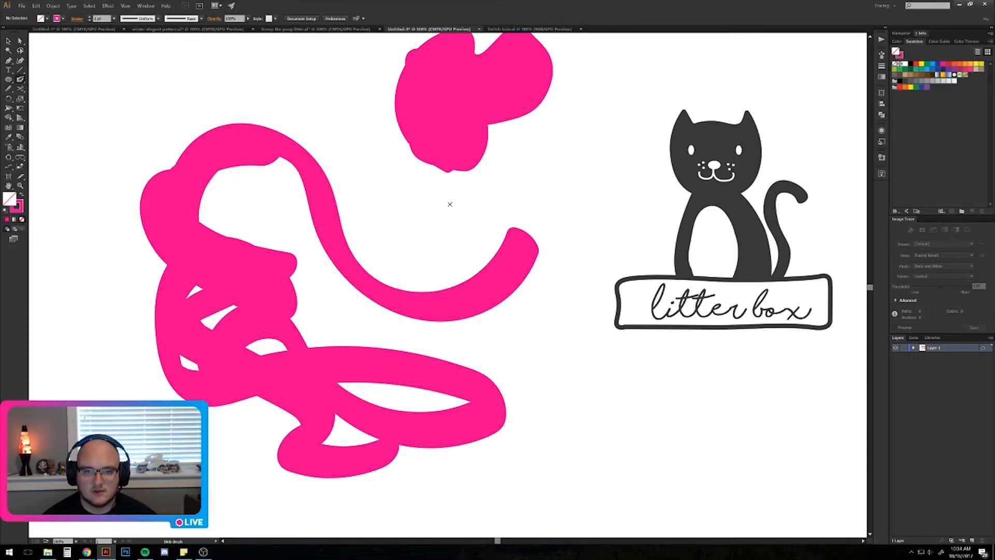
scroll(426, 208, down, 3)
key(v)
drag(296, 90, 442, 345)
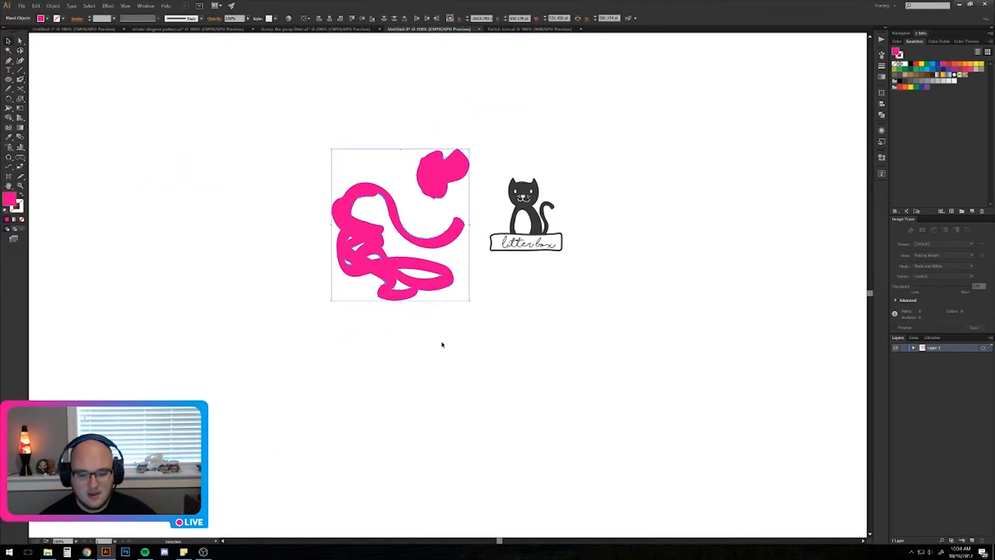
key(Delete)
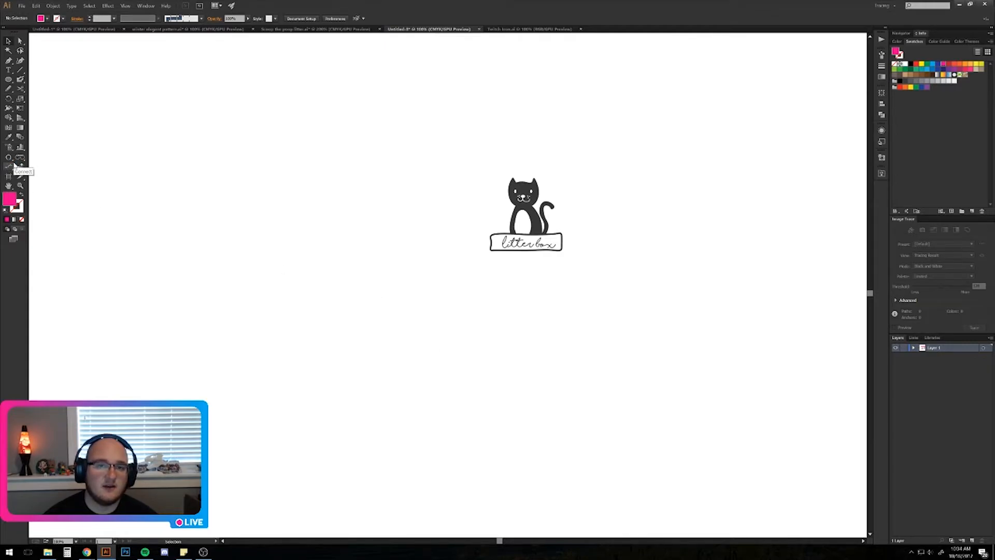
Sketch a pink cat head outline with pointed ears, closed eyes and a smile using the Blob Brush.
key(shift+b)
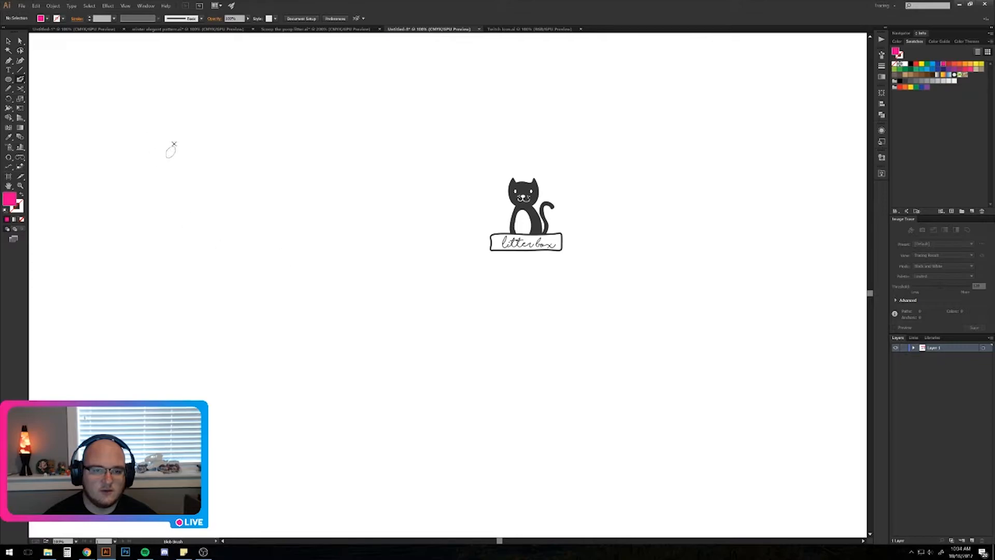
mouse_move(172, 149)
mouse_down()
mouse_move(195, 82)
mouse_move(226, 141)
mouse_move(306, 134)
mouse_move(325, 76)
mouse_move(358, 143)
mouse_move(340, 260)
mouse_move(169, 169)
mouse_move(179, 132)
mouse_up()
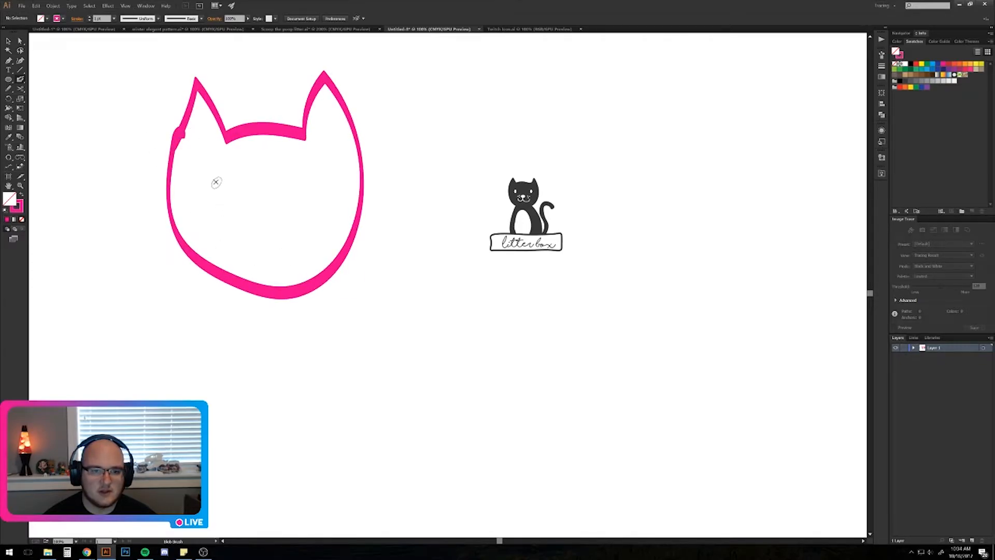
mouse_move(211, 181)
mouse_down()
mouse_move(318, 173)
mouse_move(262, 213)
mouse_move(314, 242)
mouse_move(209, 193)
mouse_move(310, 207)
mouse_move(192, 211)
mouse_up()
key(ctrl+z)
key(ctrl+z)
key(ctrl+z)
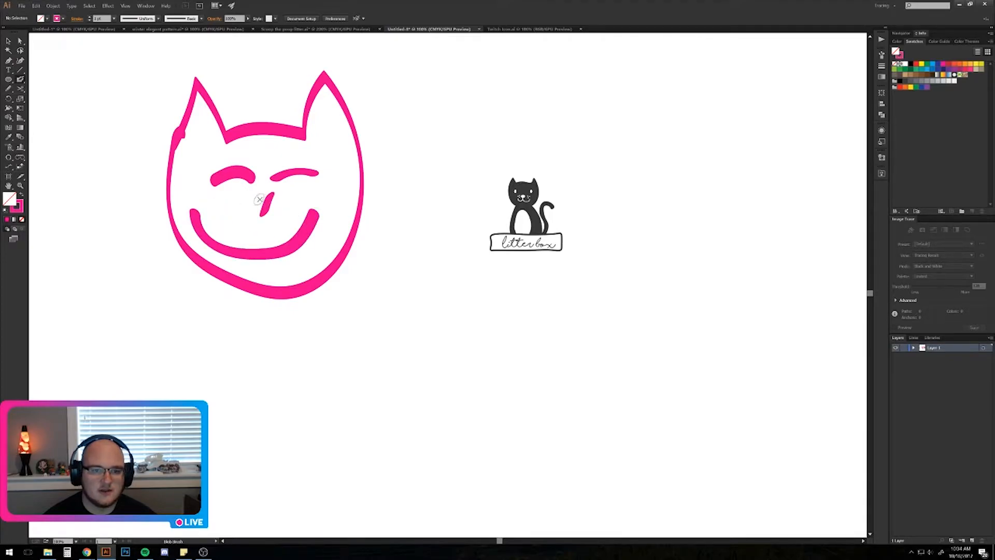
Finish the nose of the pink cat face and fill in both inner ears.
drag(258, 212, 285, 217)
mouse_move(318, 135)
mouse_down()
mouse_move(325, 110)
mouse_move(339, 134)
mouse_up()
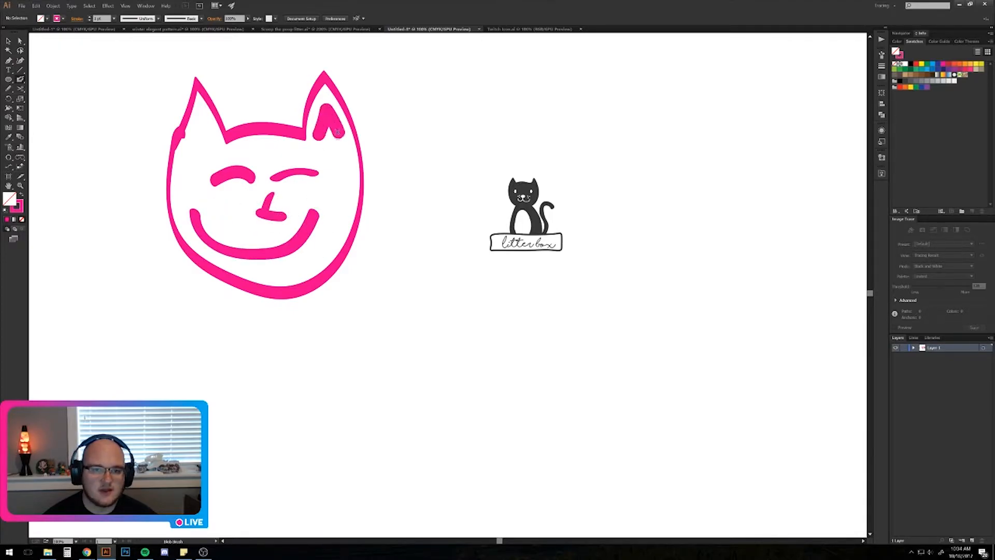
mouse_move(192, 144)
mouse_down()
mouse_move(200, 119)
mouse_move(210, 136)
mouse_up()
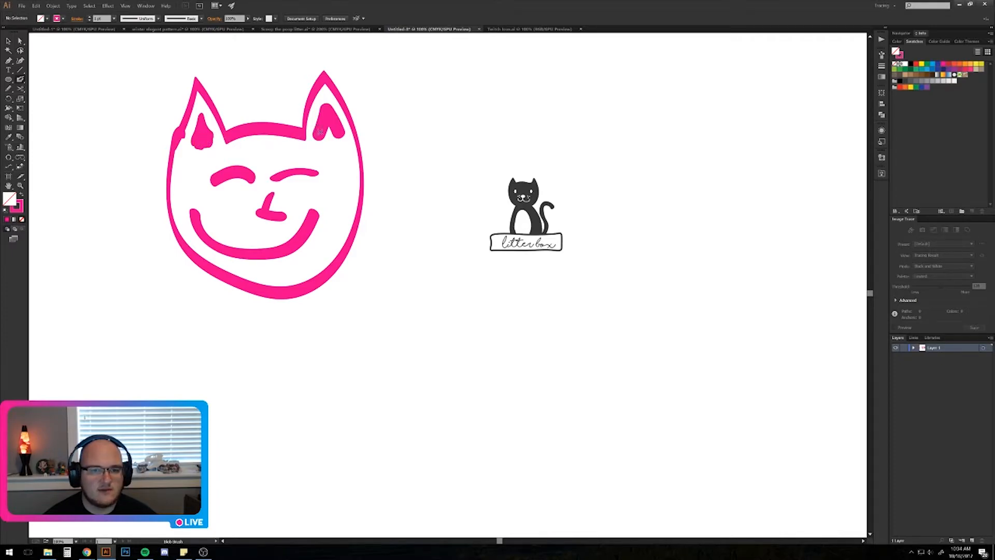
drag(321, 134, 332, 131)
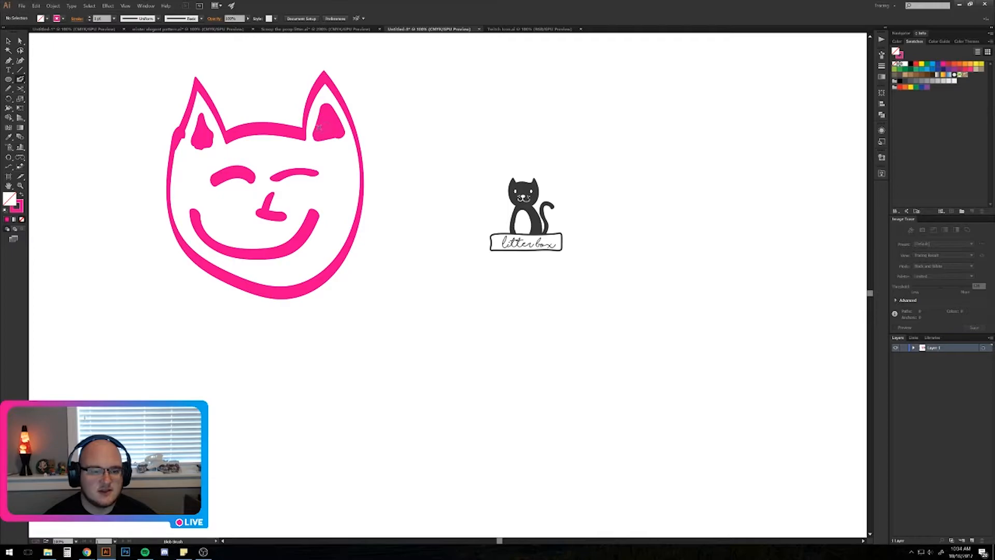
Delete the entire pink cat face sketch.
key(v)
drag(402, 347, 170, 103)
key(Delete)
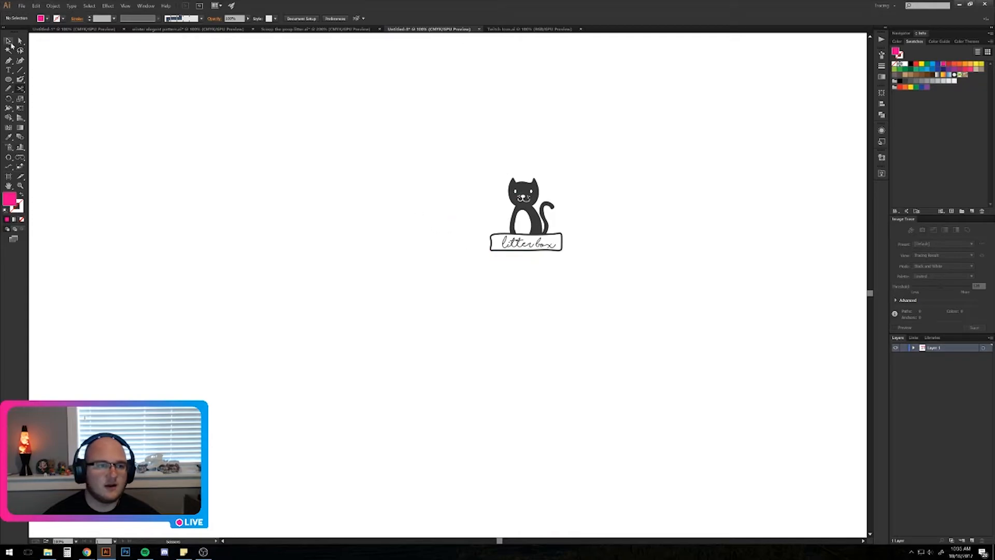
Select the black cat's tail path with the Direct Selection tool to expose its anchor points.
drag(531, 201, 405, 187)
scroll(405, 186, up, 5)
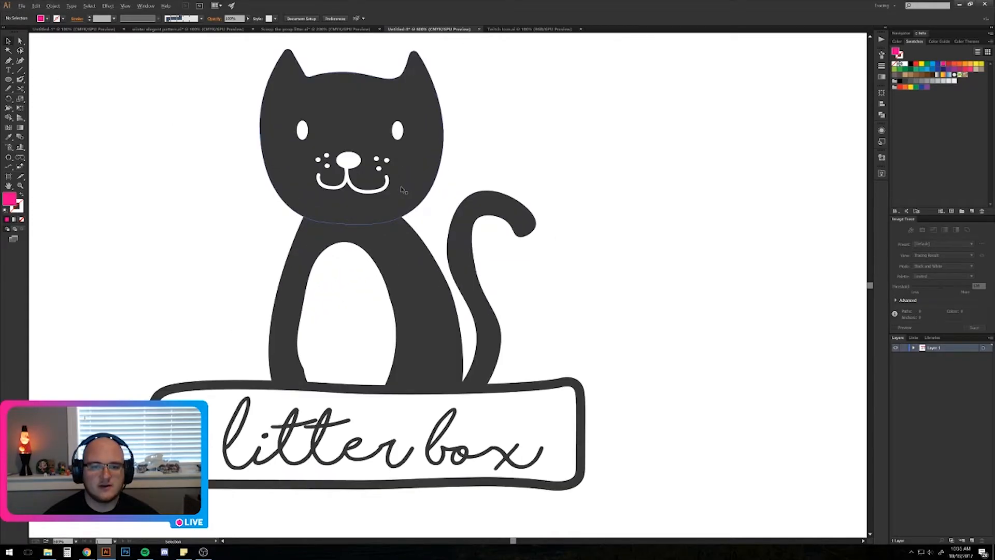
scroll(406, 186, down, 1)
drag(247, 223, 481, 266)
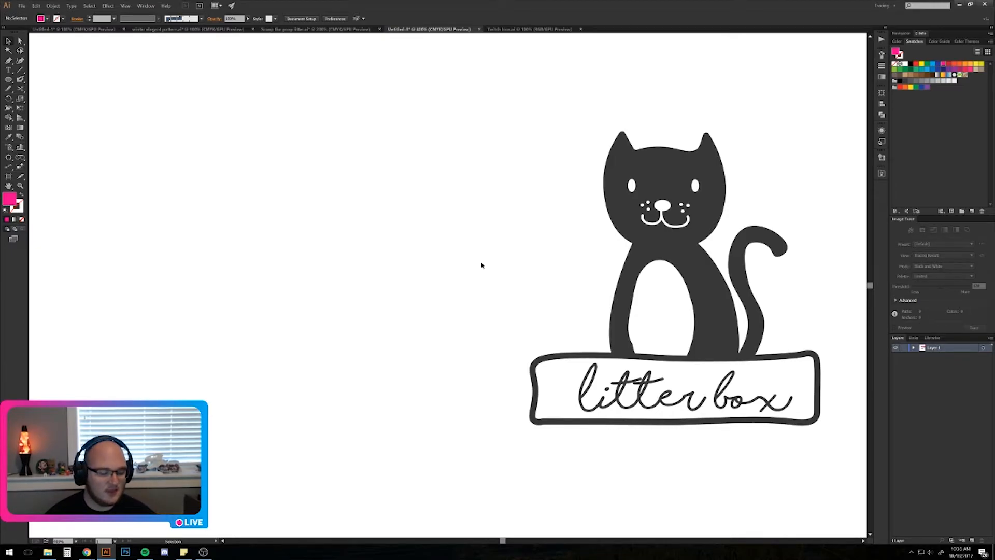
drag(551, 244, 351, 251)
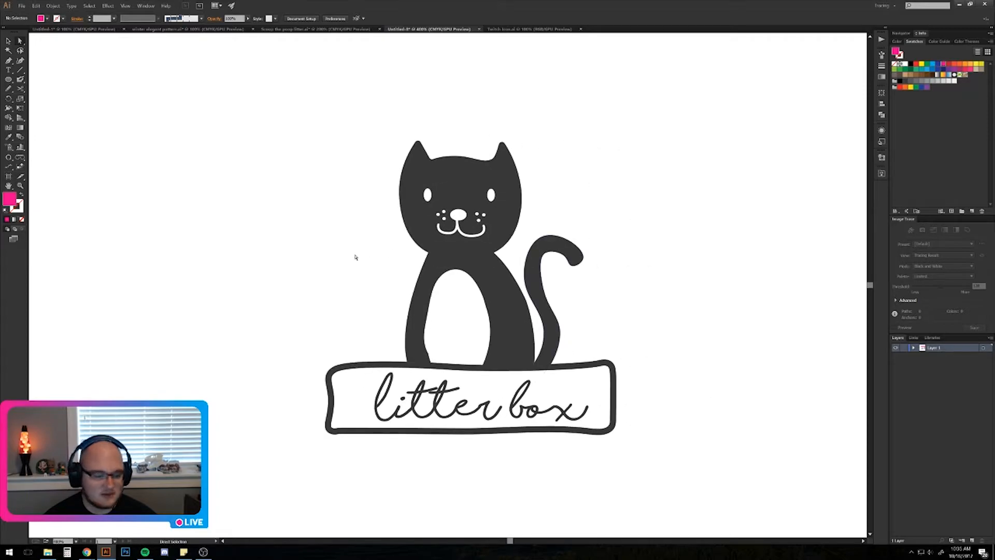
click(530, 282)
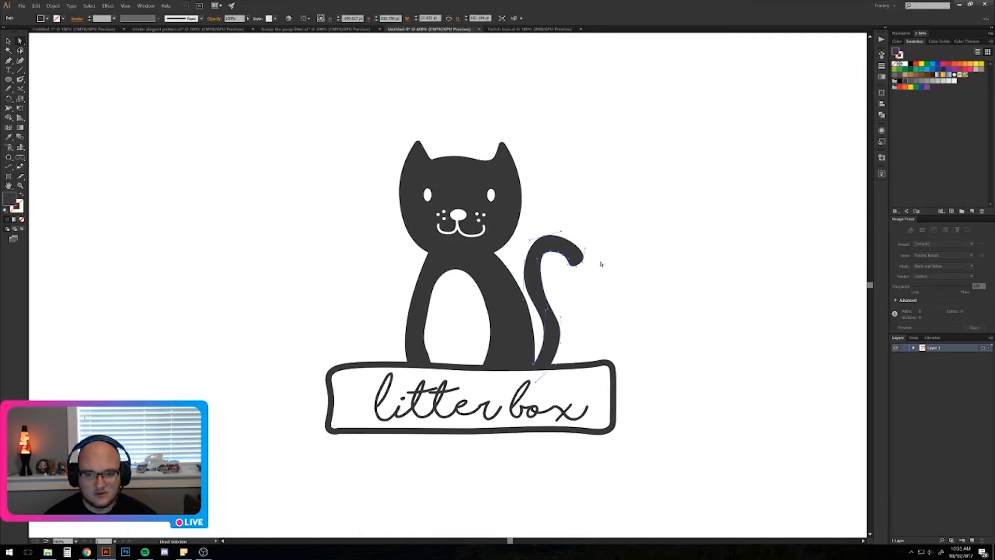
Try reshaping the upper bend of the cat's tail with direct selection, and undo the change.
scroll(551, 245, up, 3)
drag(528, 219, 520, 182)
key(ctrl+z)
drag(589, 370, 600, 308)
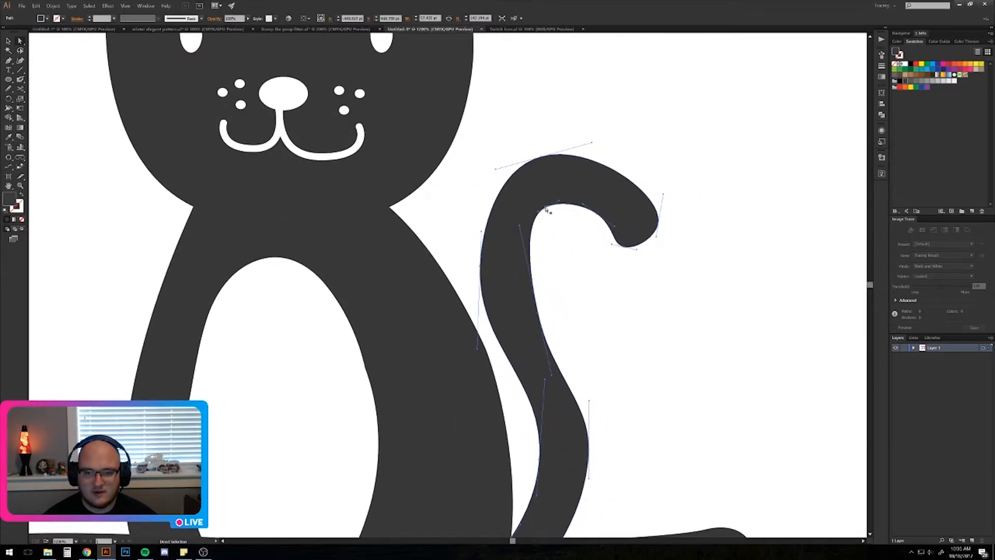
Try moving the white belly patch and the tail out of place on the cat, and undo both moves.
scroll(520, 325, down, 5)
scroll(469, 329, up, 2)
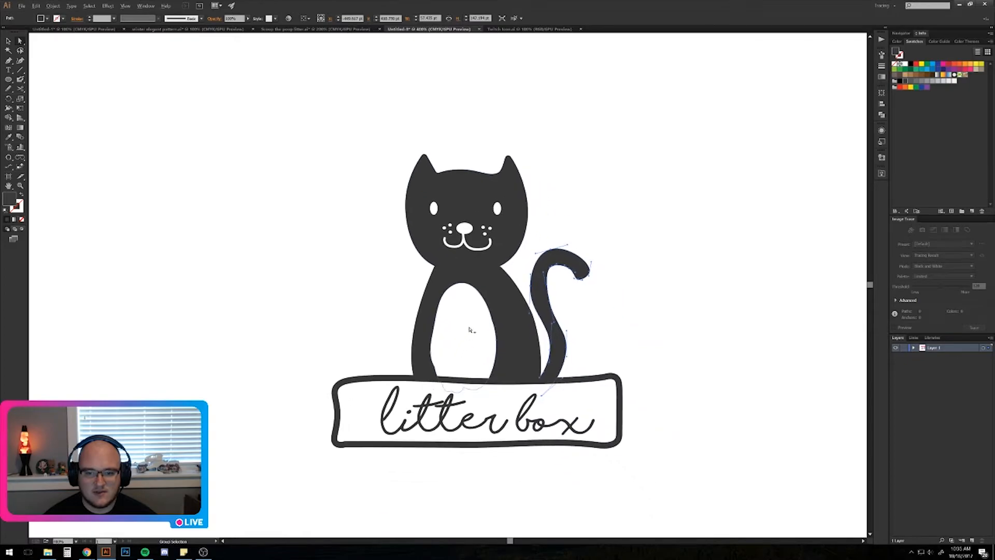
click(470, 330)
drag(469, 329, 526, 344)
click(247, 280)
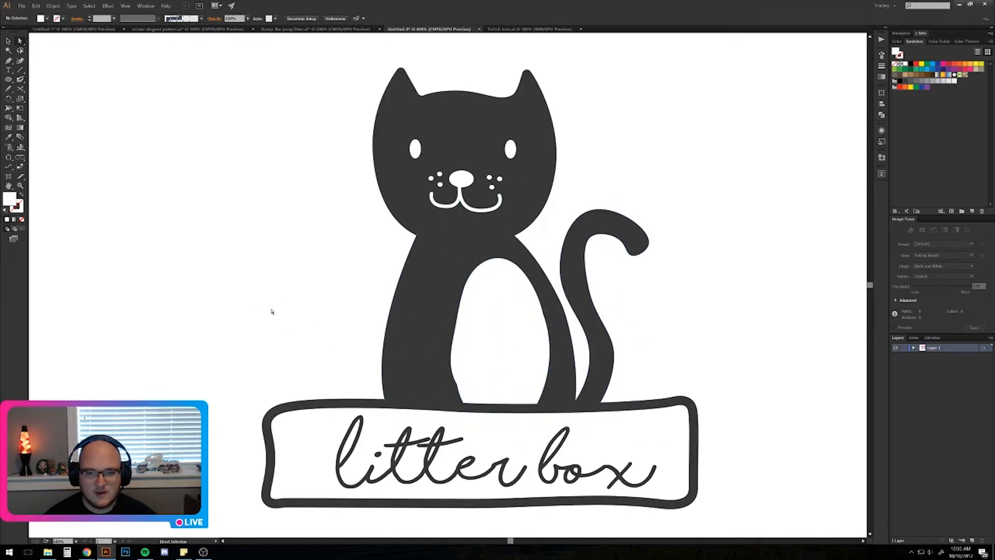
drag(593, 329, 320, 300)
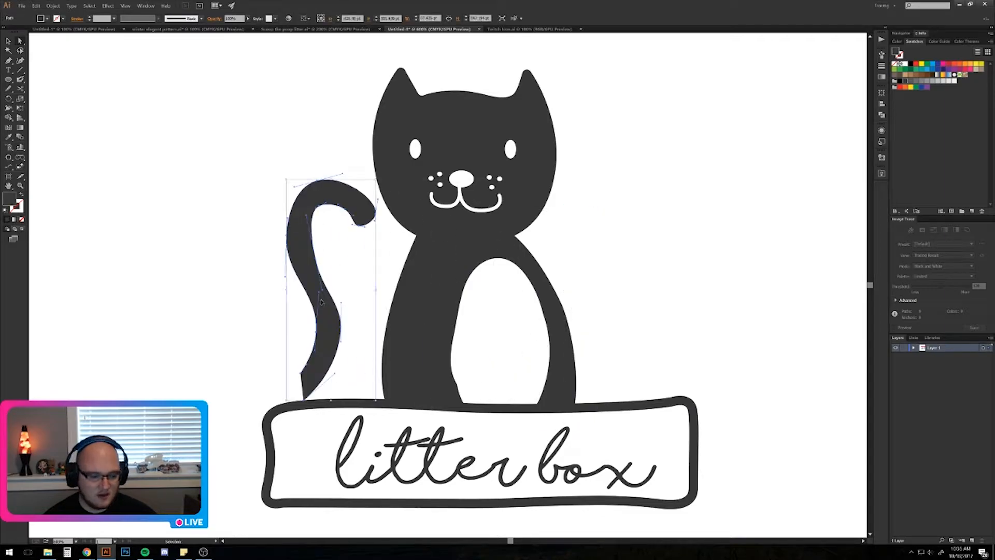
key(ctrl+z)
key(ctrl+z)
key(ctrl+z)
click(251, 275)
drag(243, 267, 366, 278)
scroll(365, 285, down, 2)
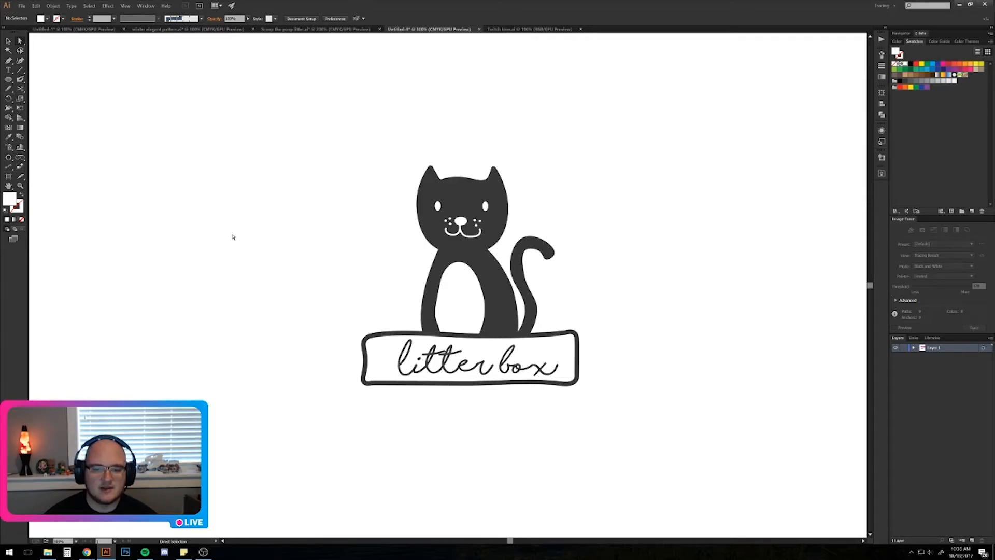
drag(232, 237, 211, 193)
scroll(214, 196, down, 1)
scroll(350, 186, up, 3)
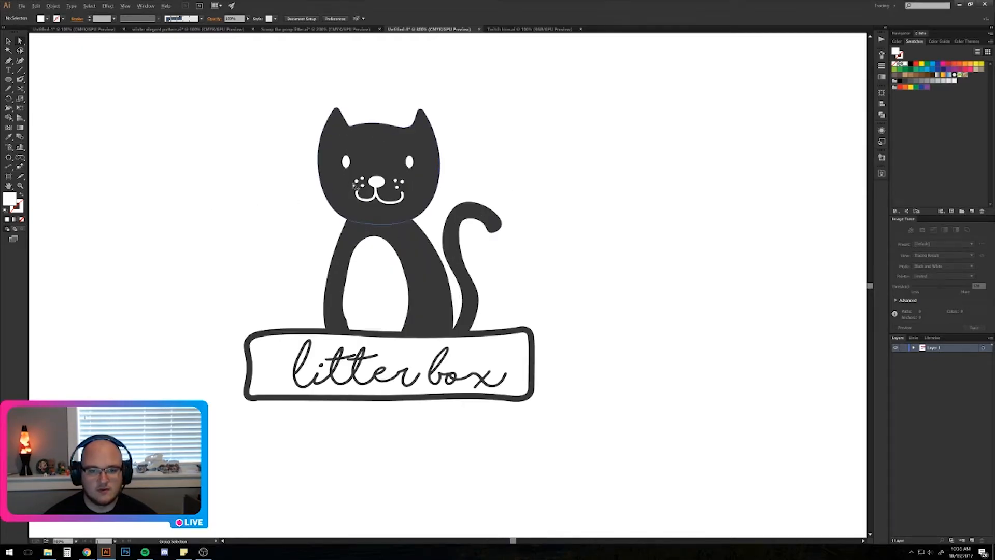
scroll(354, 185, down, 2)
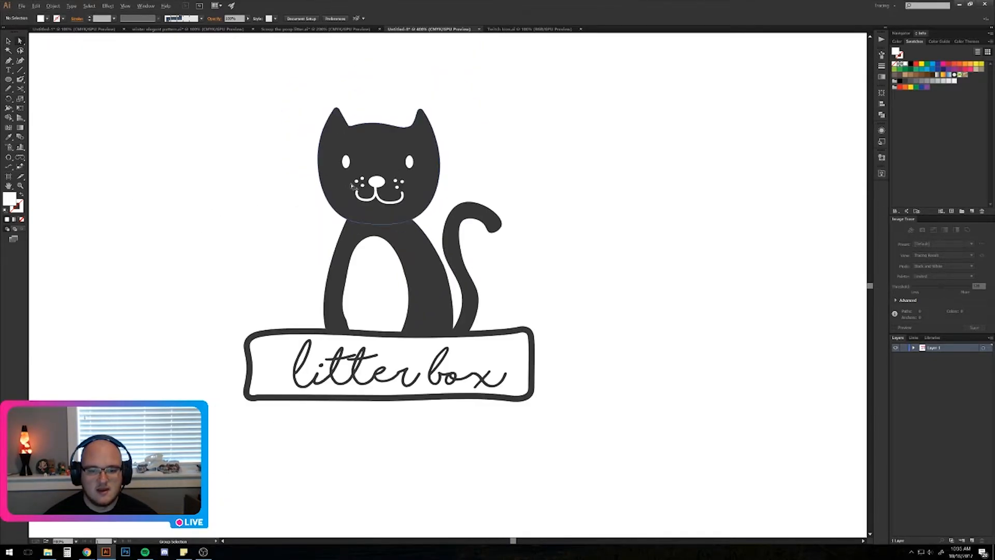
scroll(352, 186, up, 1)
drag(328, 206, 536, 189)
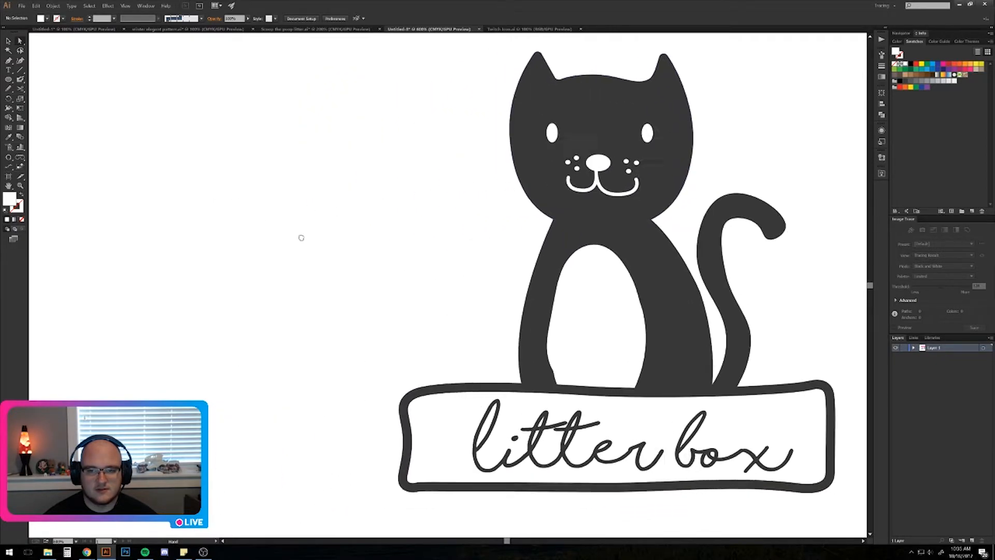
drag(236, 231, 284, 228)
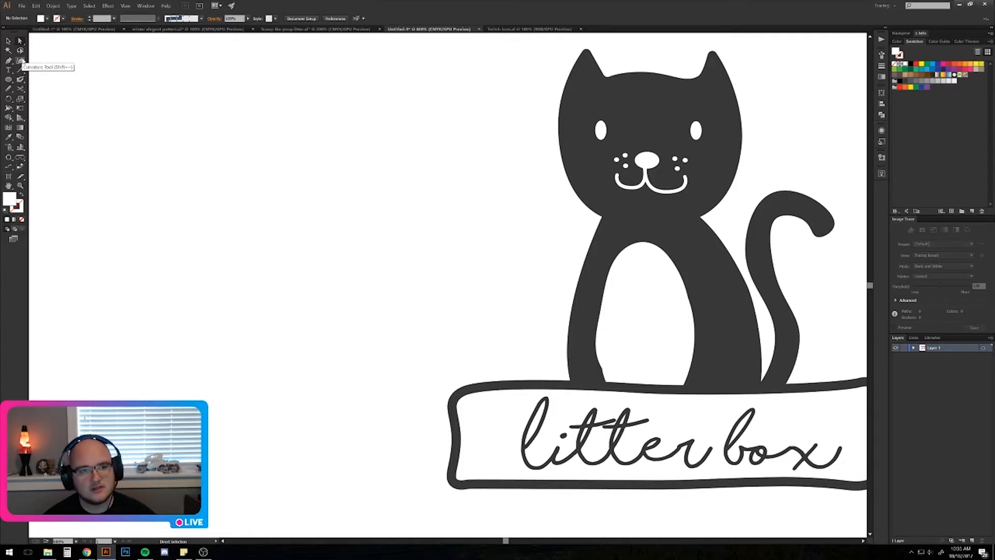
Draw a long, winding open path of overlapping loops with the Curvature tool on the empty area beside the cat.
drag(122, 178, 235, 153)
scroll(290, 163, down, 1)
drag(368, 183, 419, 190)
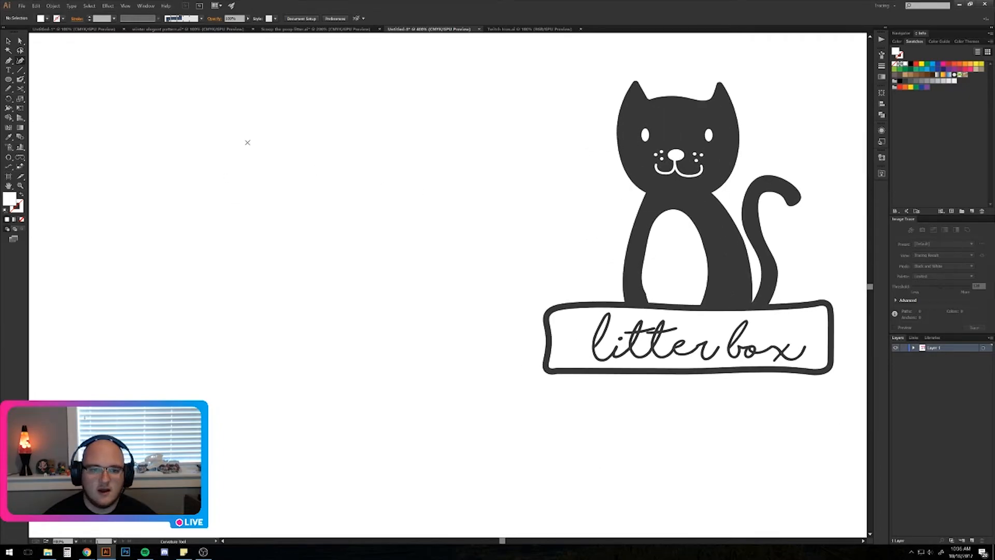
click(177, 208)
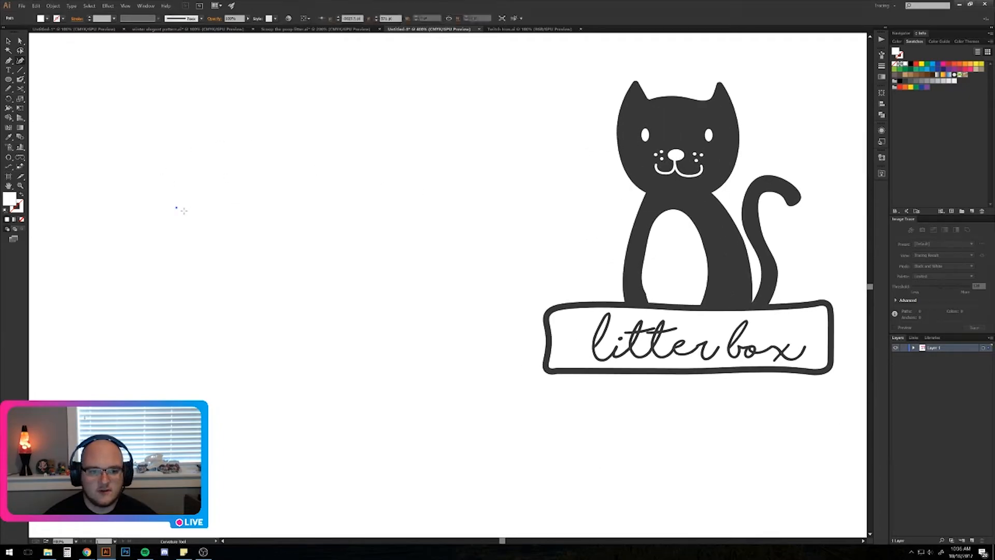
click(174, 132)
click(311, 139)
click(192, 309)
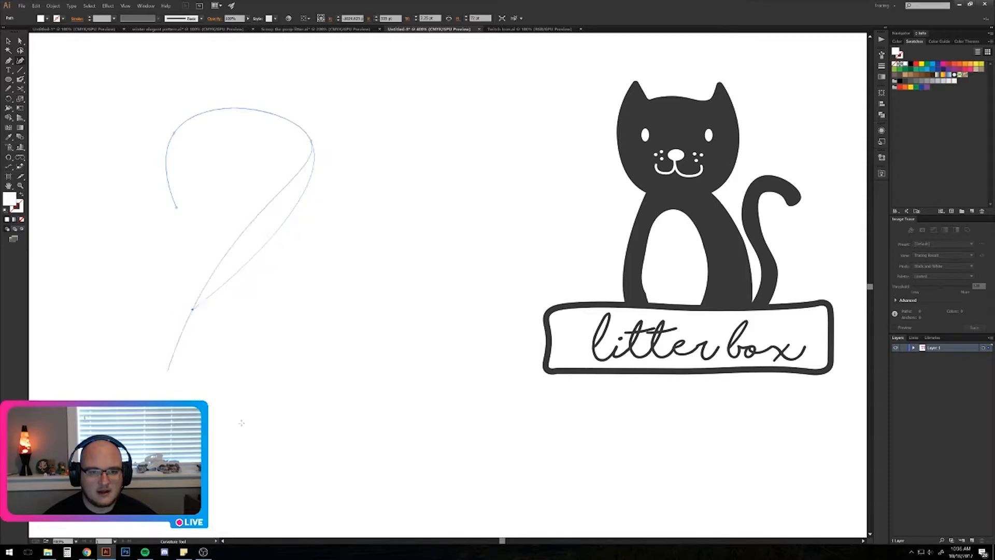
click(381, 375)
click(351, 172)
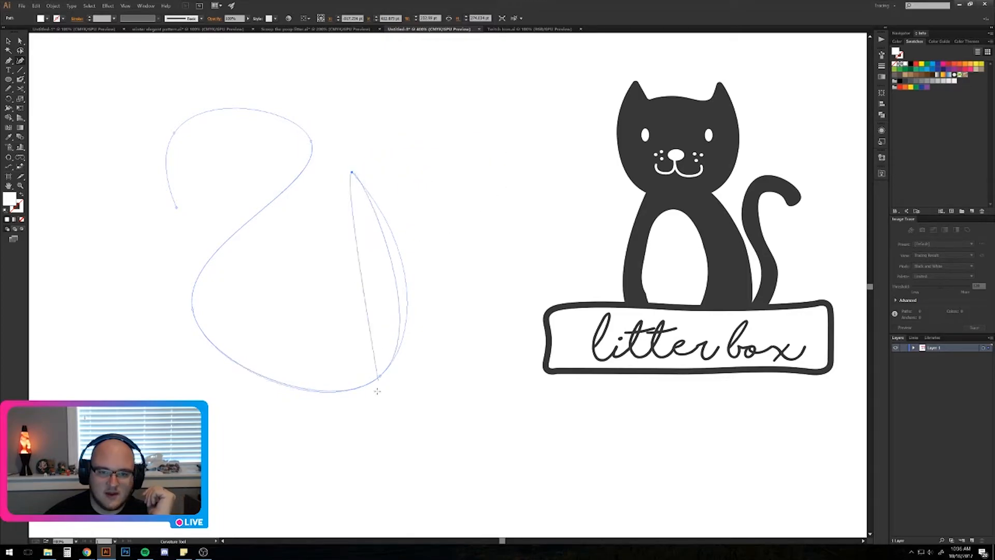
click(506, 211)
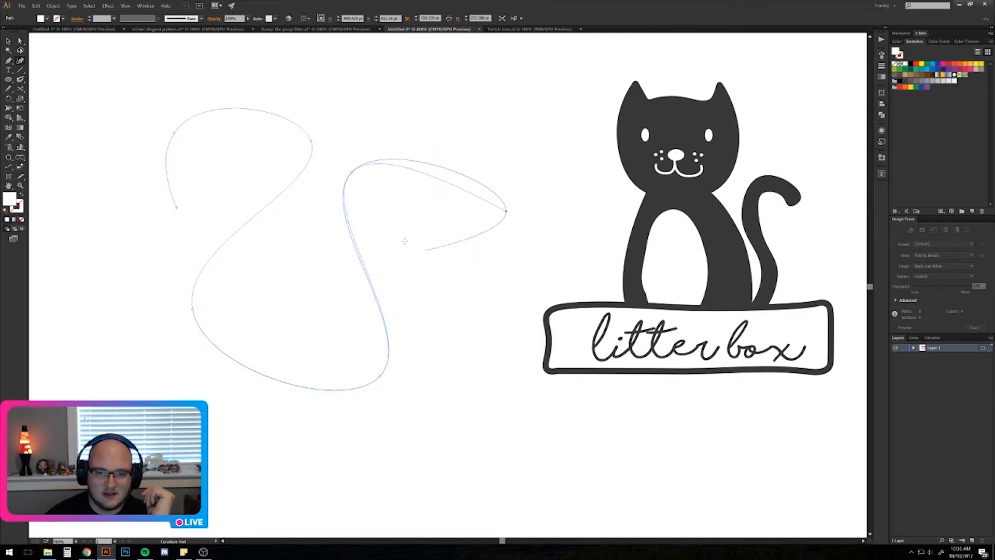
click(444, 125)
click(438, 289)
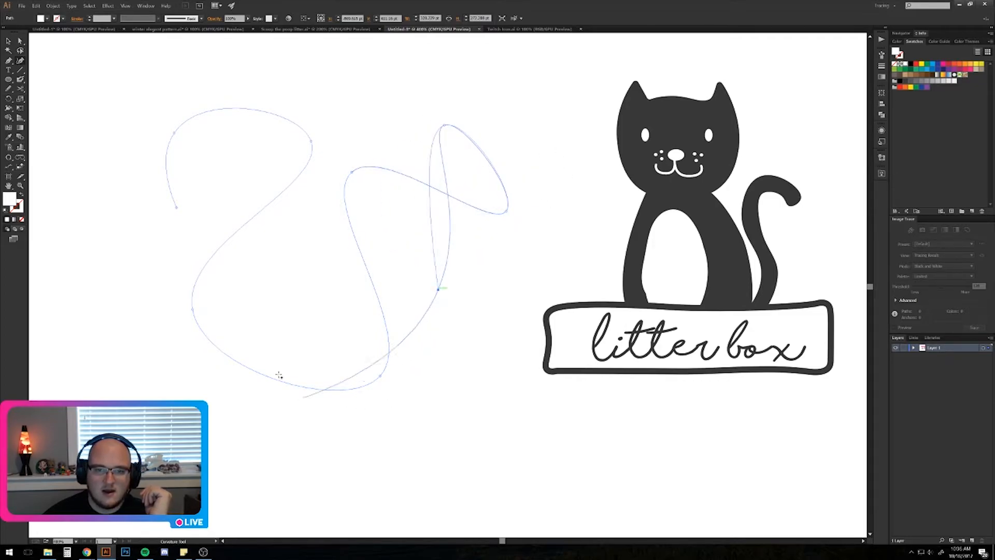
click(346, 135)
click(412, 128)
click(416, 295)
click(470, 389)
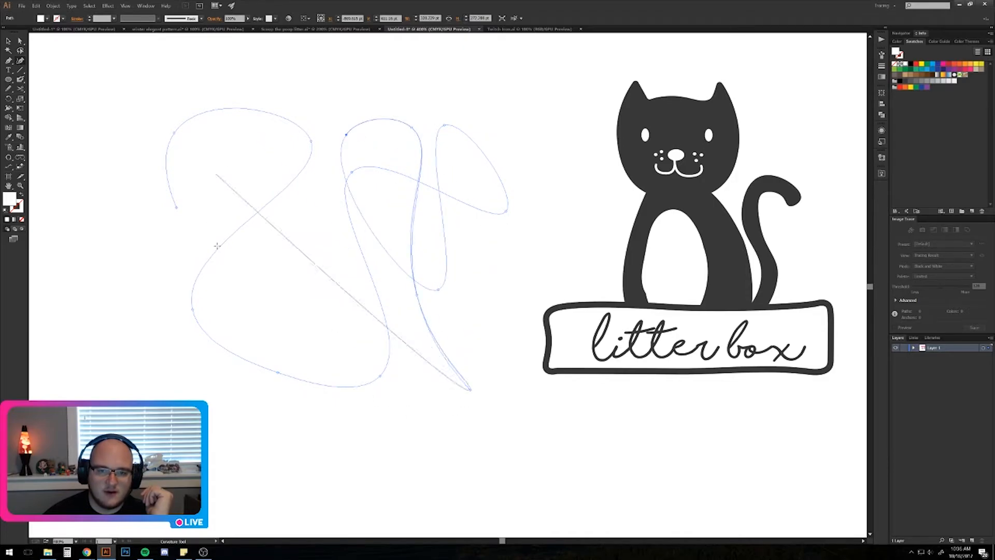
click(298, 364)
click(215, 441)
click(163, 330)
click(280, 314)
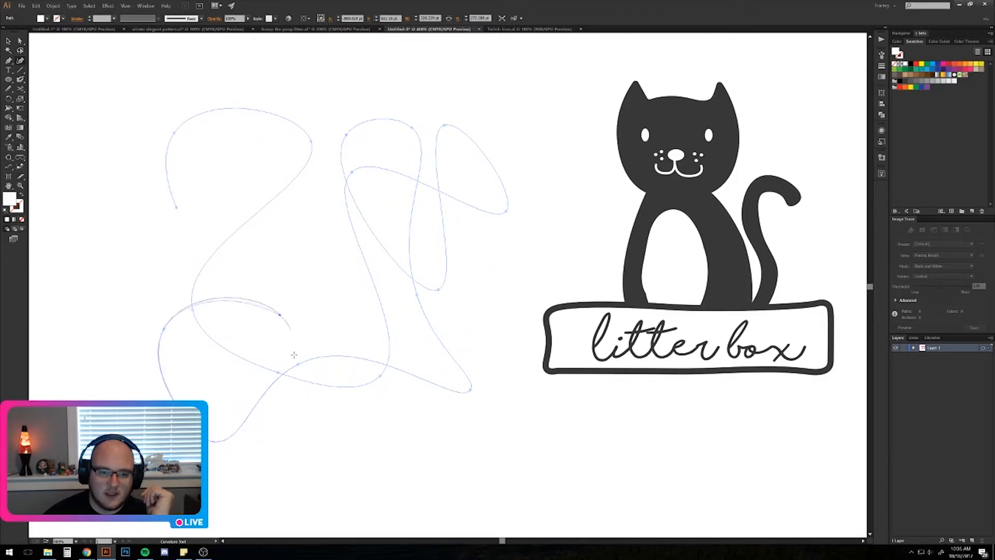
click(308, 387)
click(383, 406)
click(408, 324)
click(331, 268)
click(294, 339)
click(360, 392)
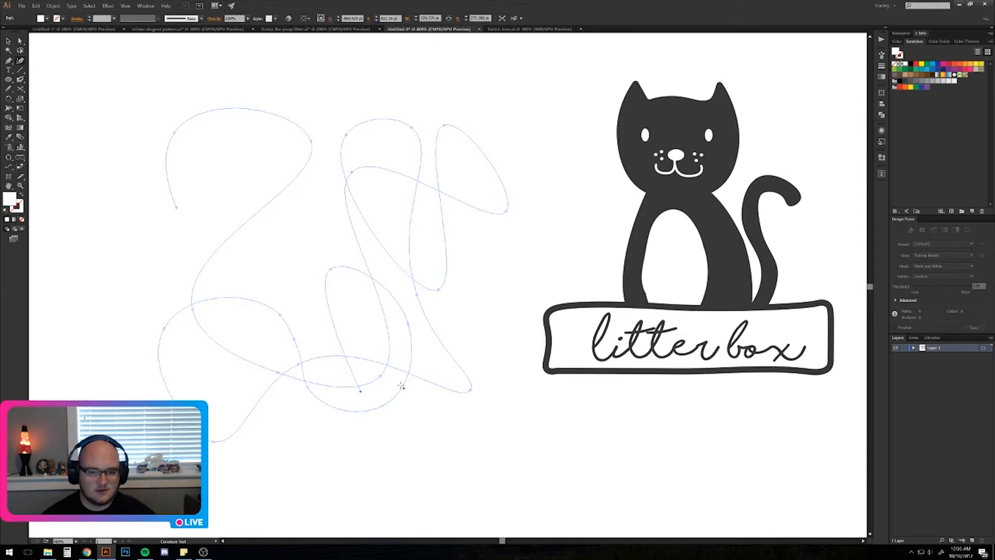
End the winding open path and delete it entirely.
key(Escape)
key(v)
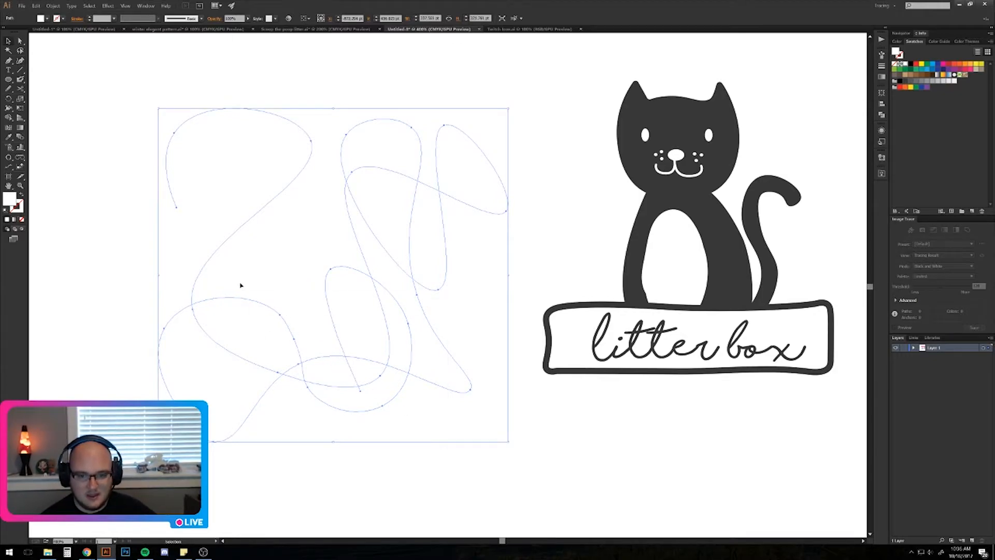
key(Delete)
Draw a closed, rounded shape with one sharp inward corner on its lower side using the Curvature tool, and delete it.
drag(453, 229, 307, 202)
drag(412, 162, 345, 217)
scroll(448, 180, up, 1)
drag(303, 141, 545, 128)
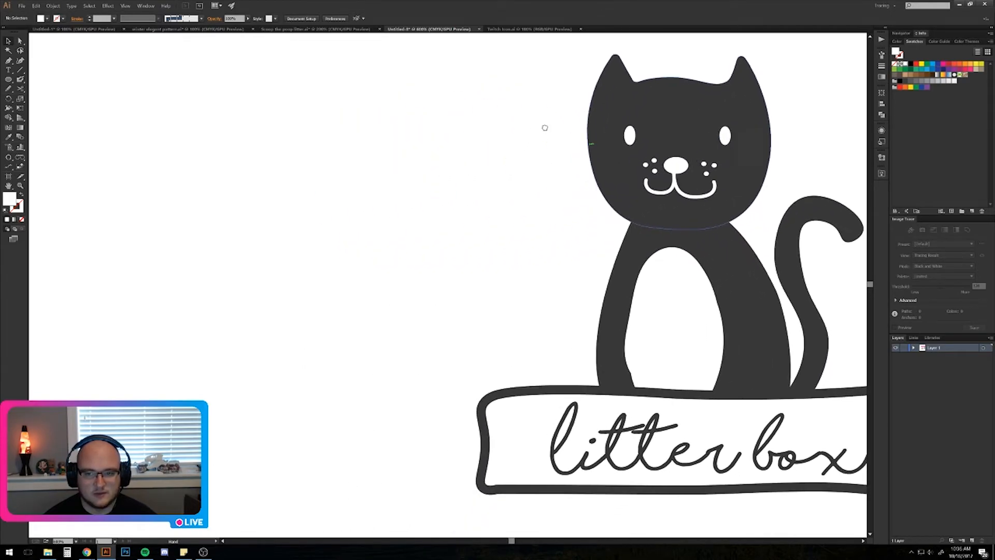
scroll(545, 128, down, 1)
click(20, 61)
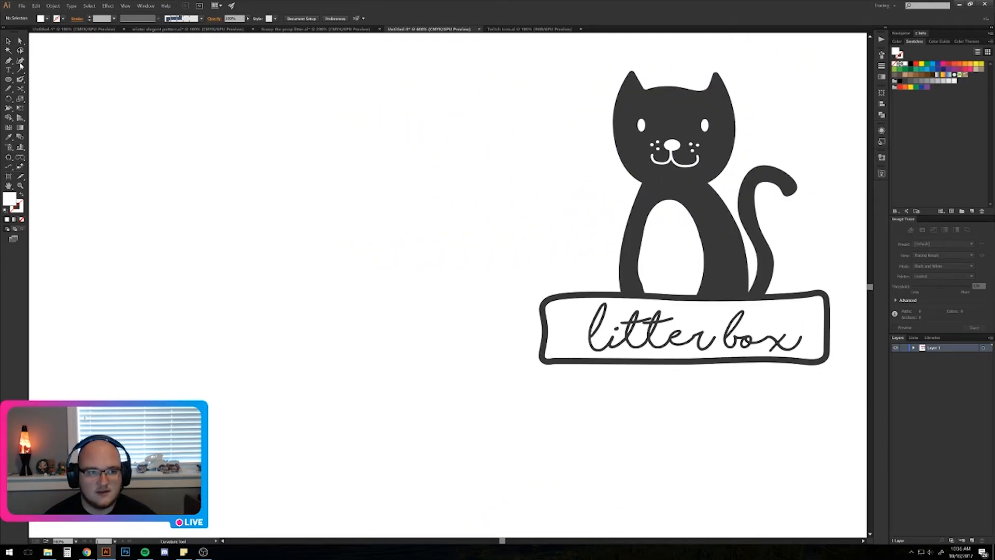
drag(239, 187, 274, 200)
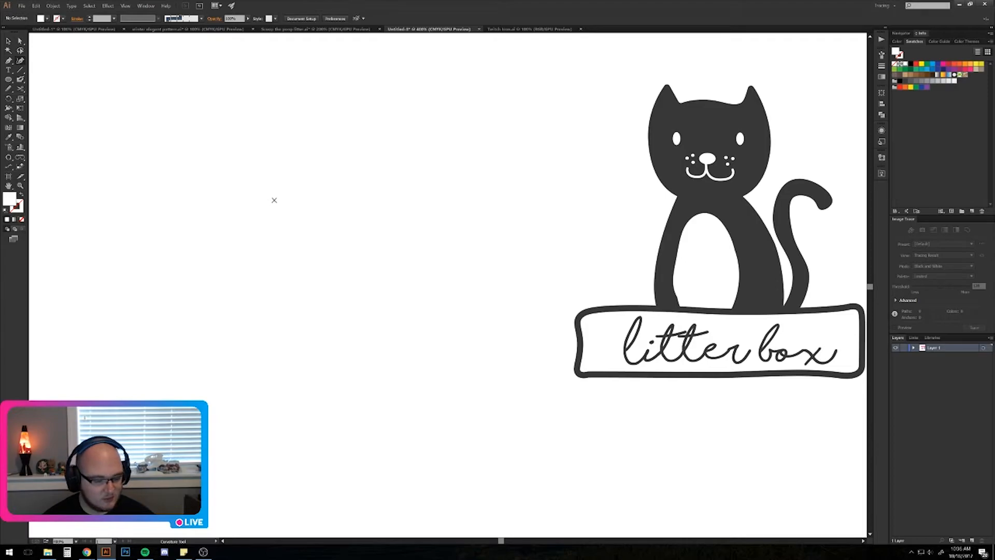
click(246, 133)
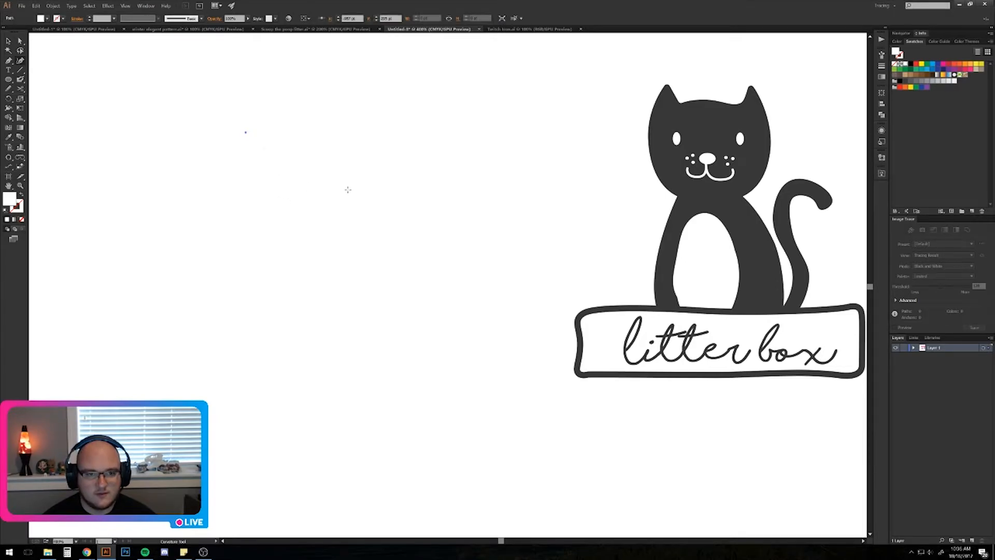
click(349, 189)
click(290, 286)
click(245, 212)
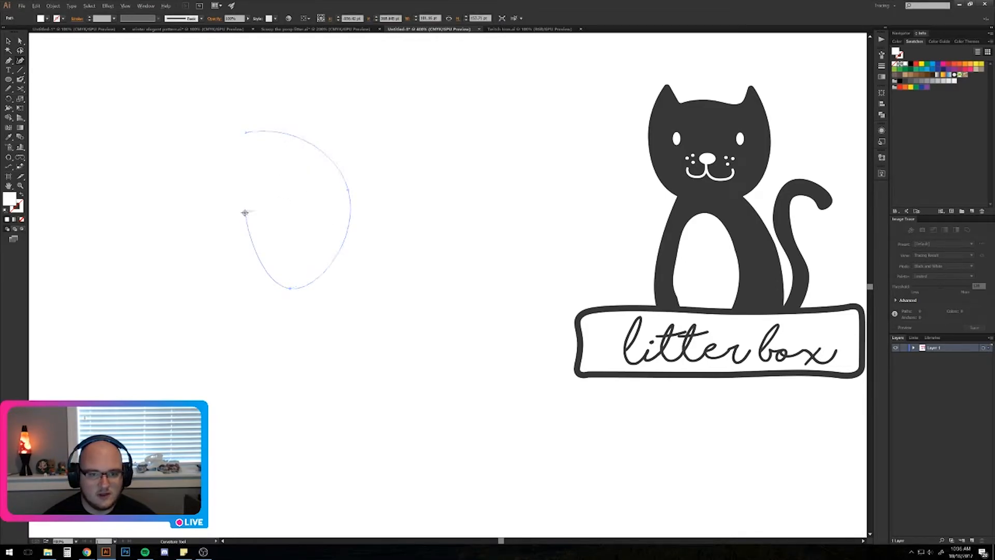
click(185, 234)
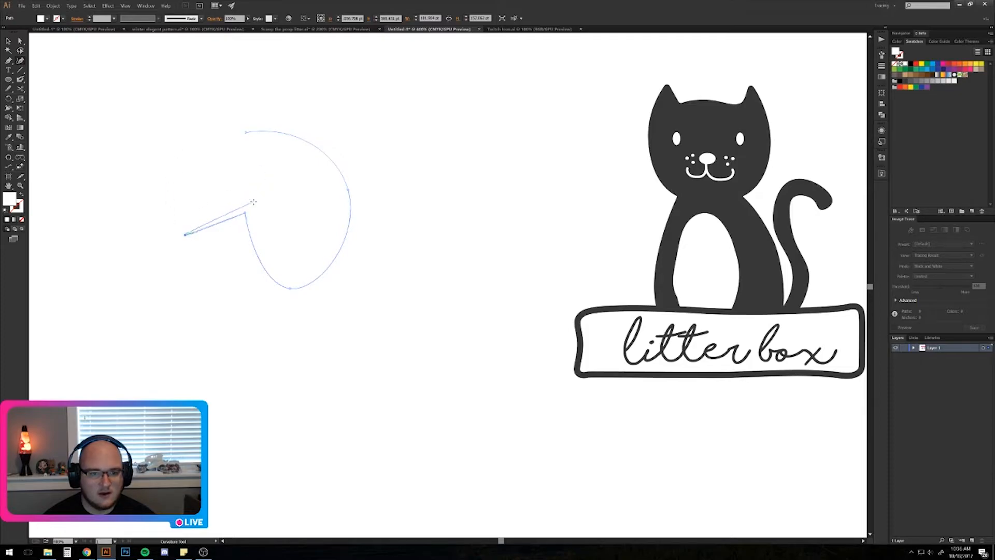
click(187, 135)
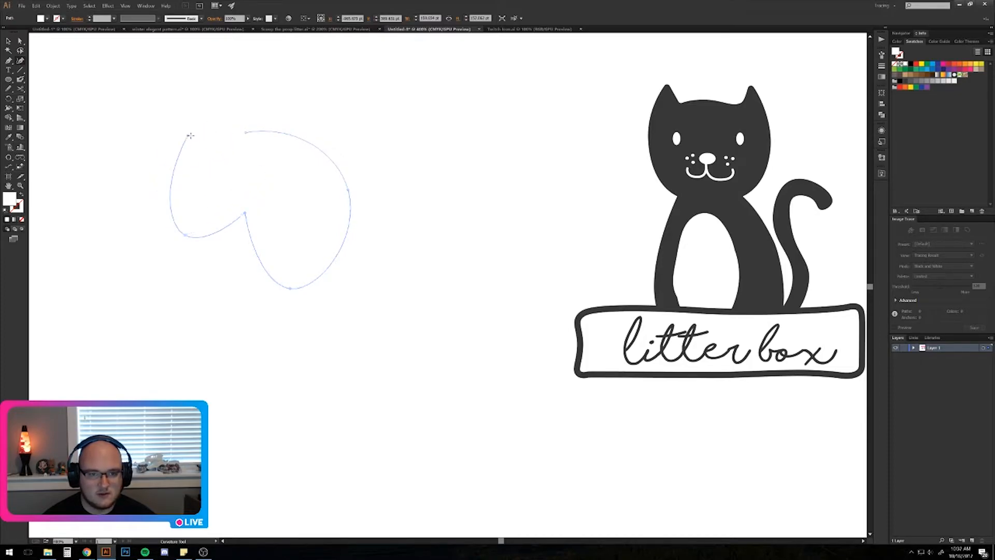
click(246, 133)
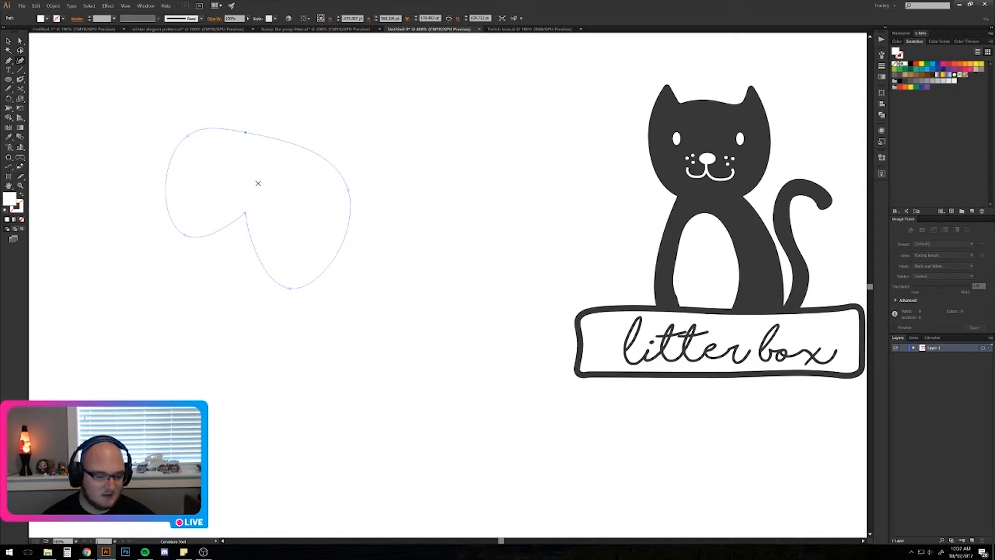
key(v)
key(Delete)
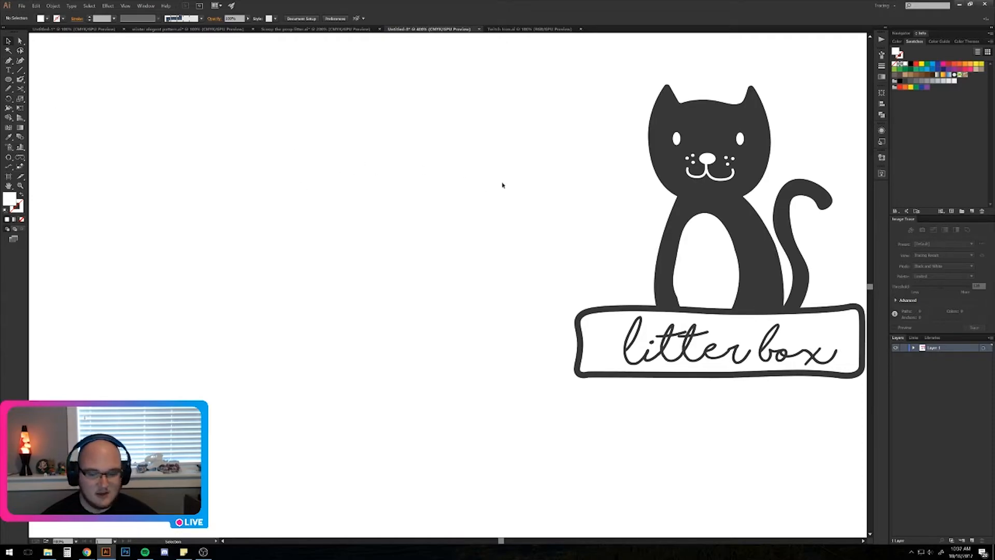
Set the fill to the cat's dark grey with the Eyedropper and choose the Curvature tool.
key(i)
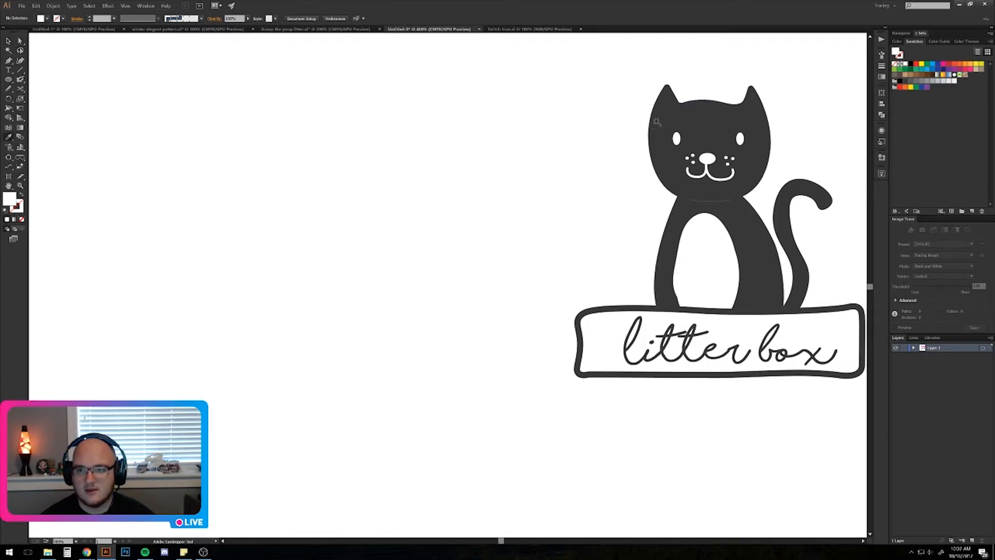
click(903, 82)
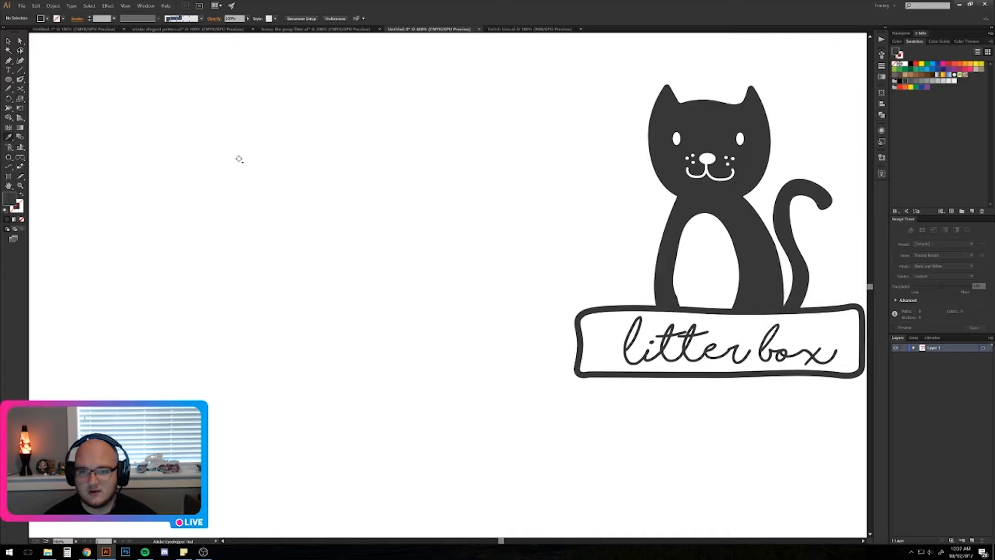
click(23, 62)
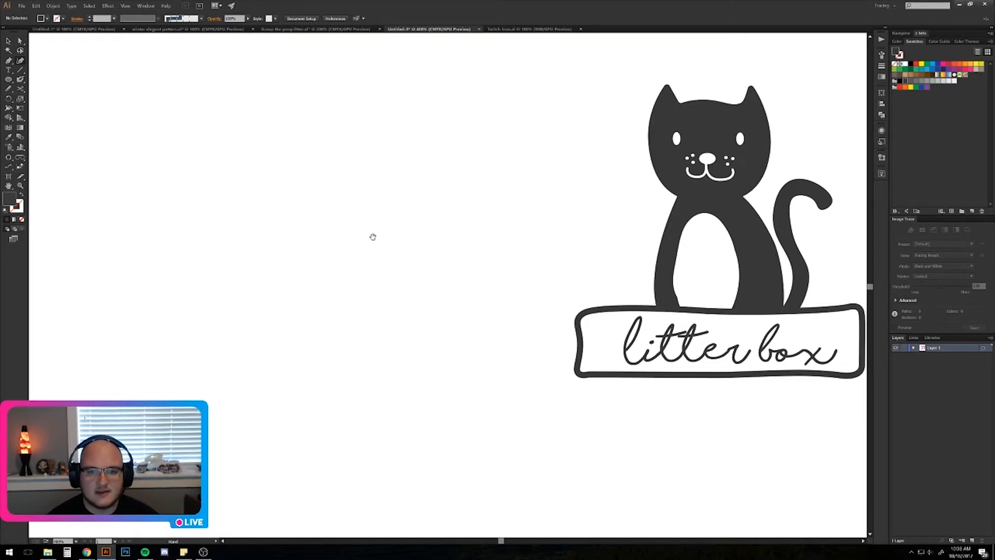
drag(371, 235, 352, 242)
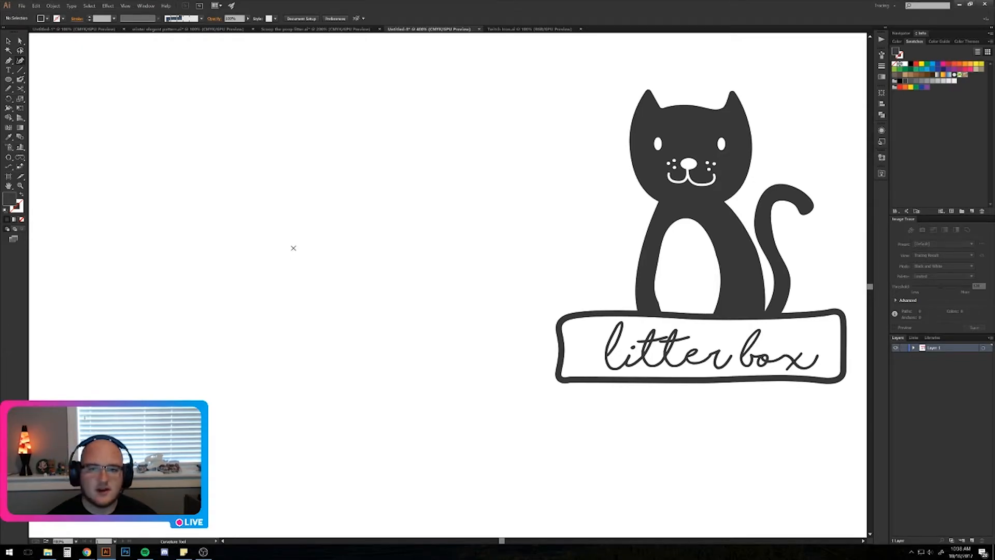
mouse_move(291, 247)
mouse_down()
mouse_move(309, 262)
mouse_move(300, 259)
mouse_up()
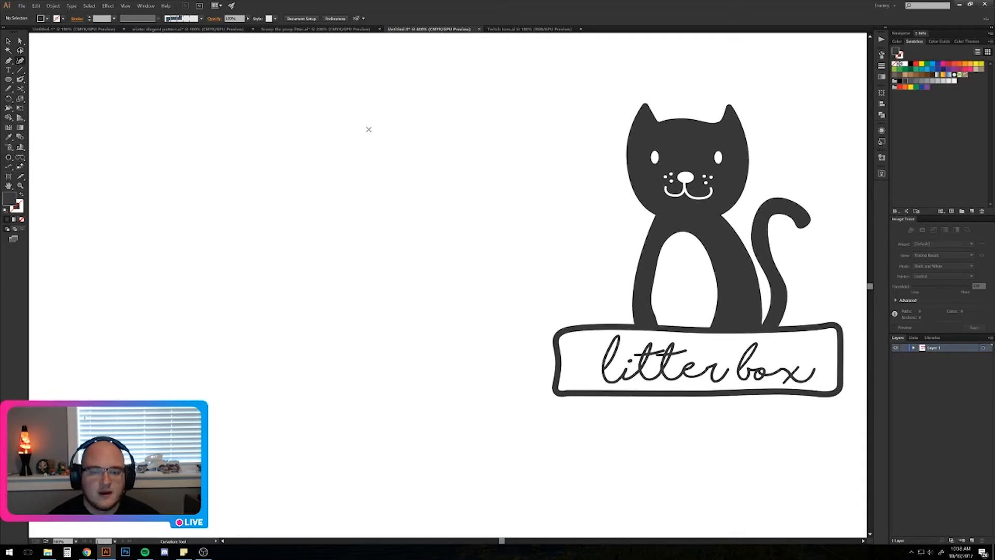
Draw the right ear, right side and rounded bottom of a large cat-head shape beside the cat with the Curvature tool.
click(368, 129)
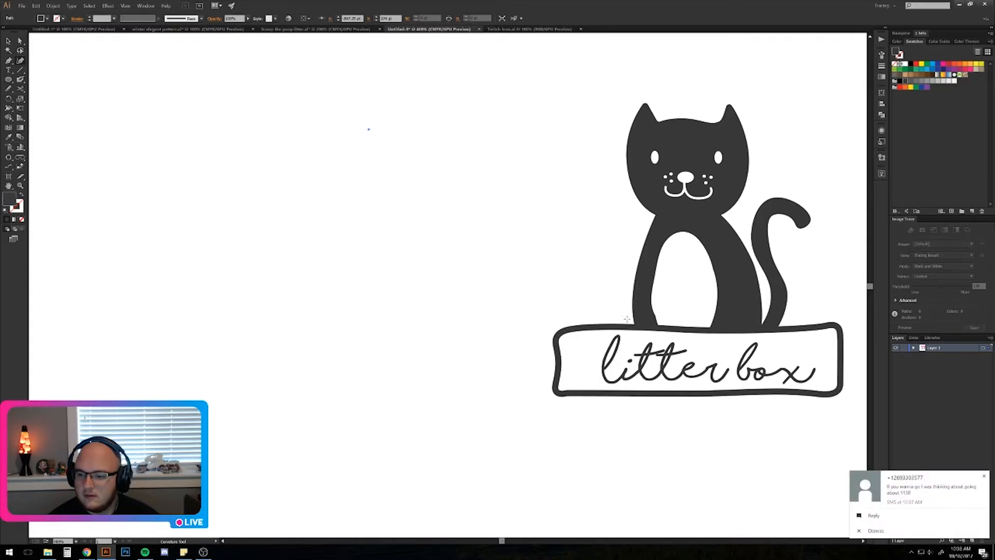
click(984, 477)
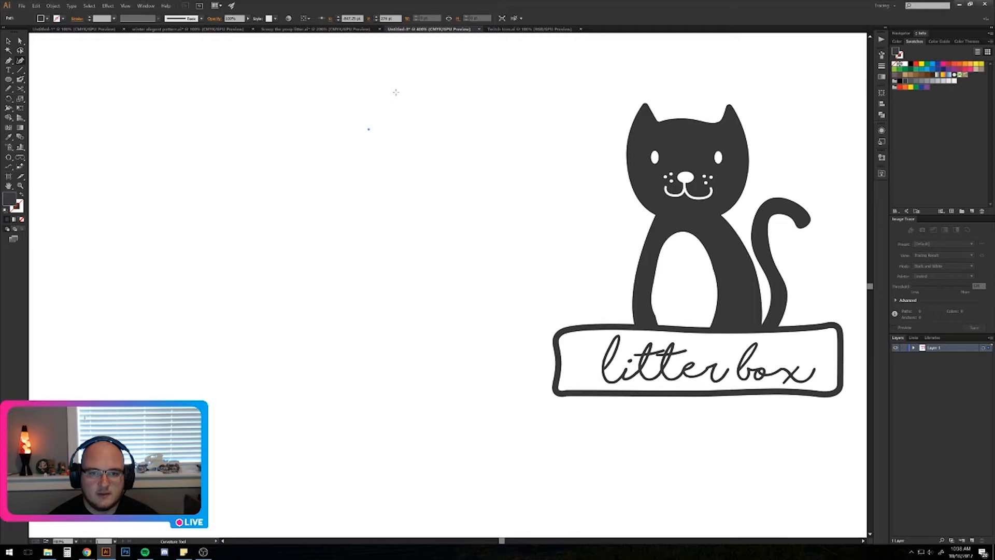
click(396, 92)
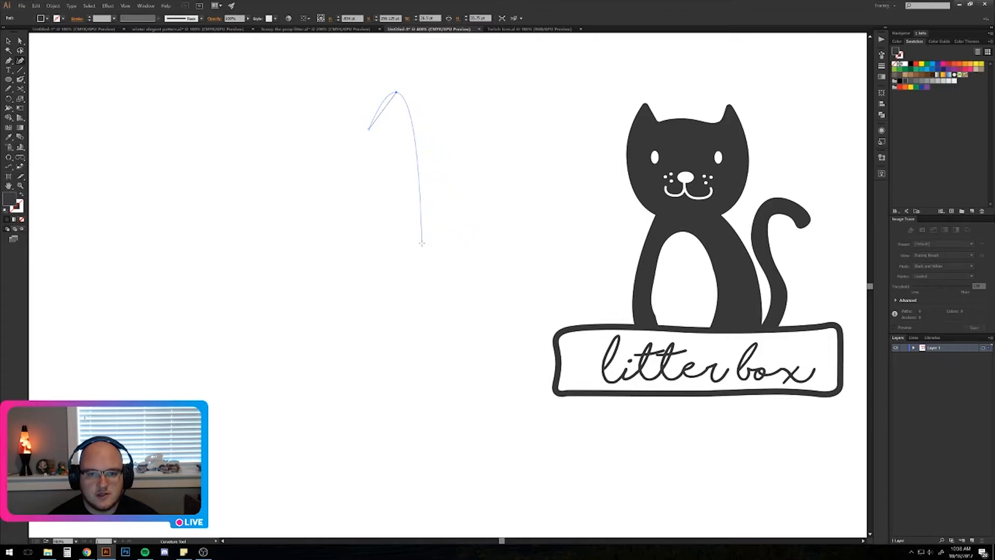
drag(422, 243, 502, 258)
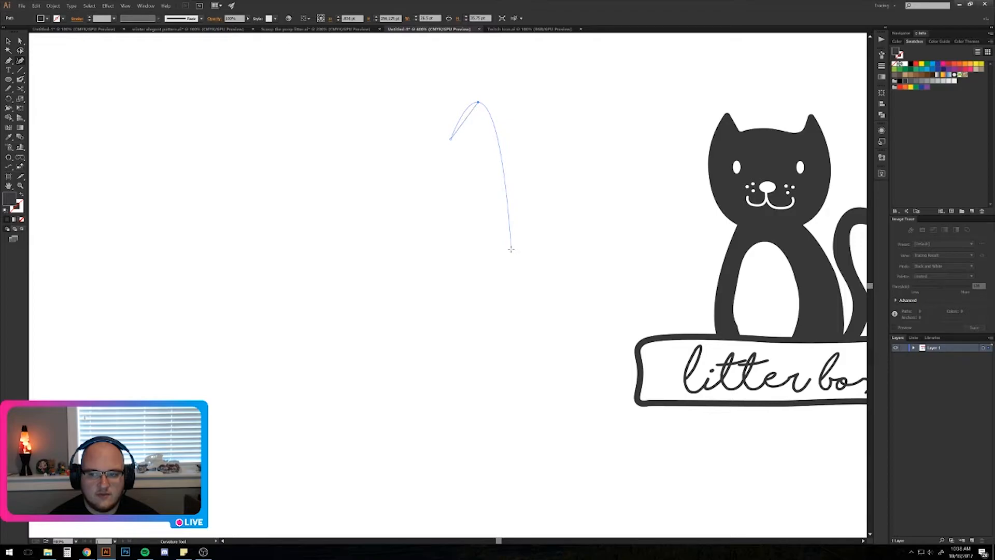
click(511, 250)
drag(480, 339, 488, 322)
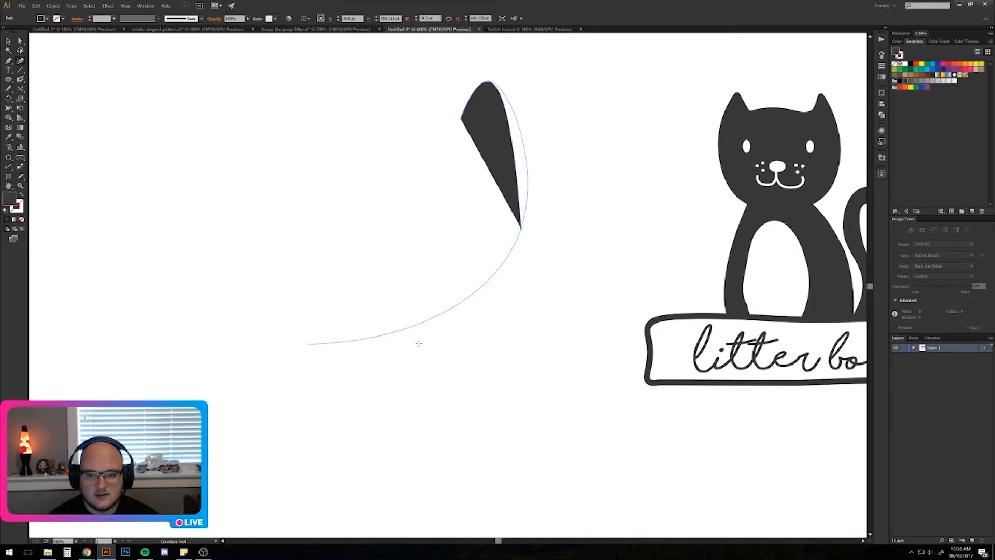
click(485, 382)
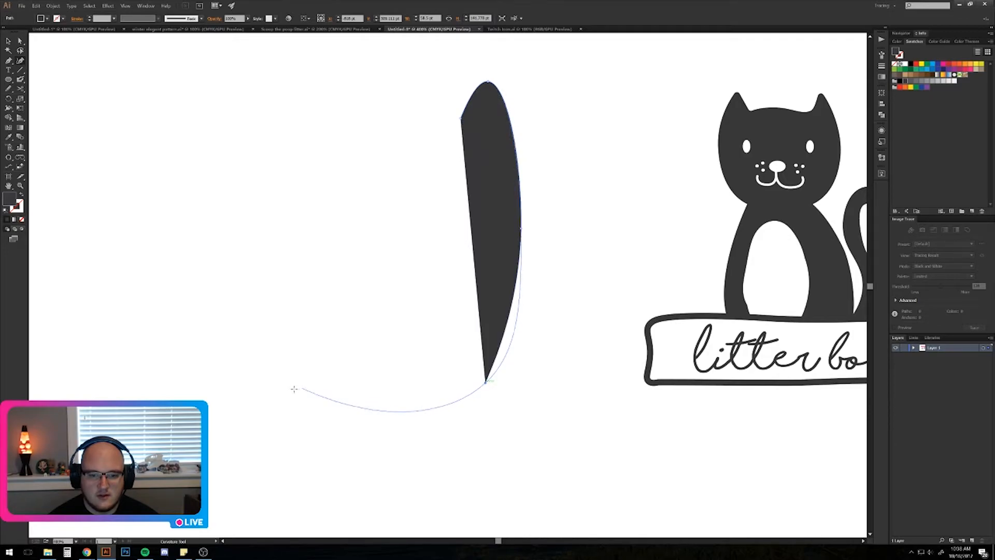
click(362, 401)
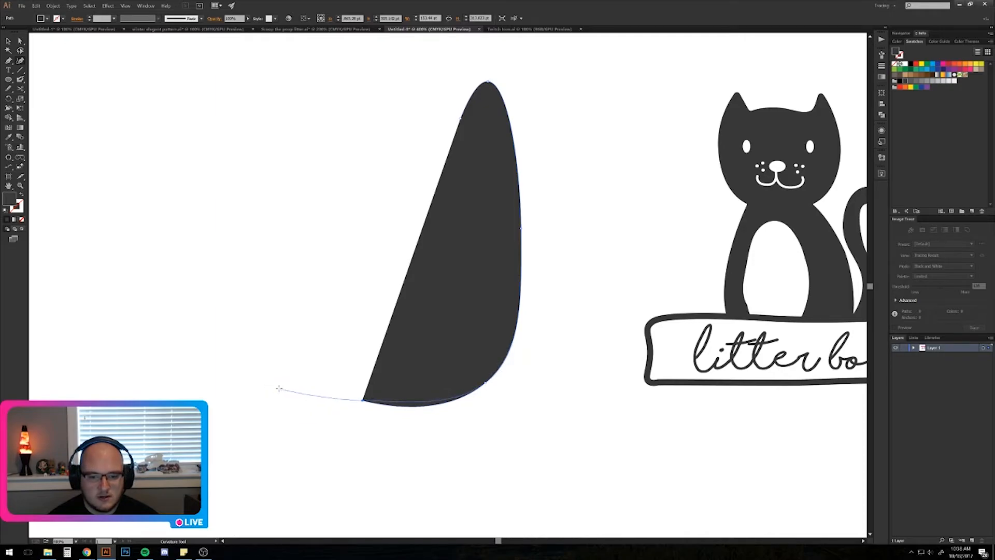
click(278, 389)
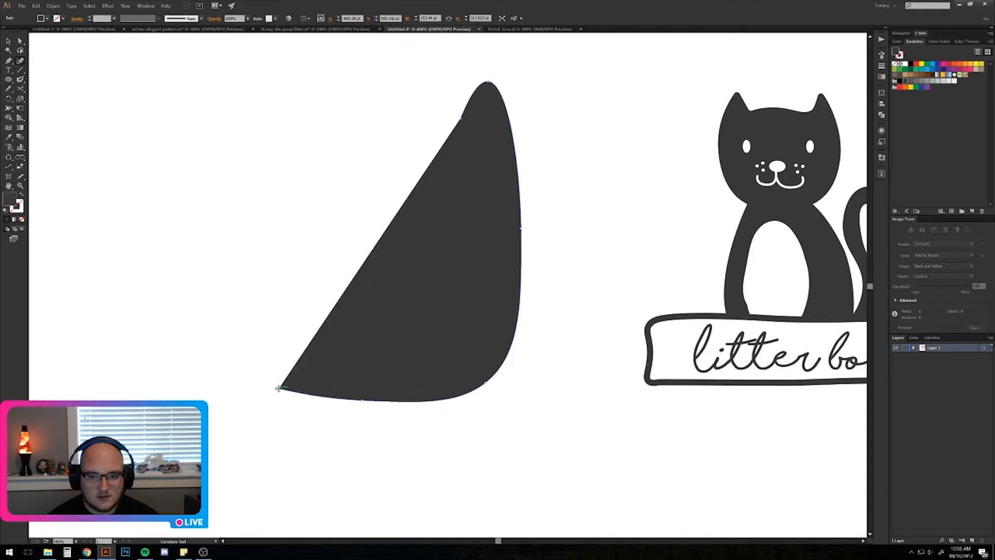
Add the left side, left ear and gently arched crown to the cat-head path, close it and deselect it.
click(265, 254)
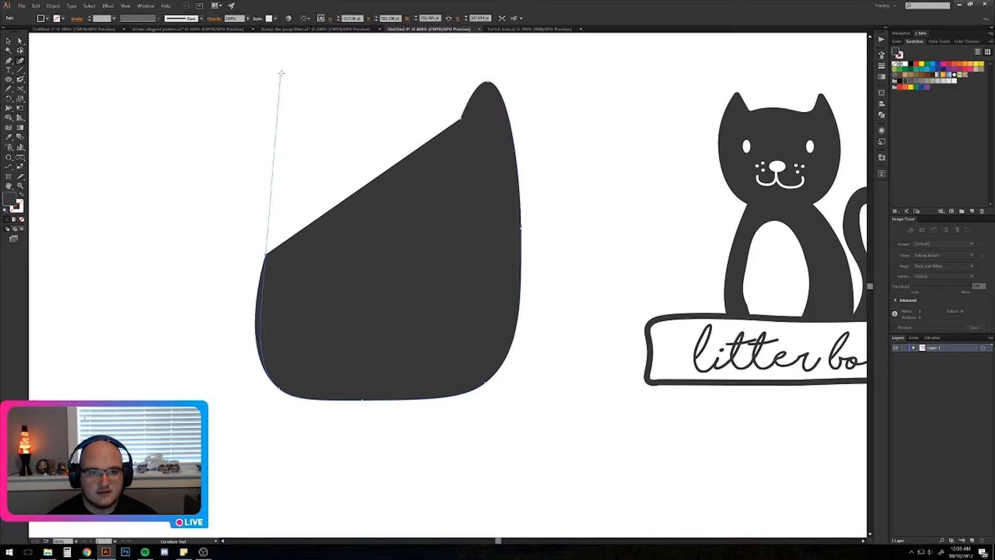
click(281, 73)
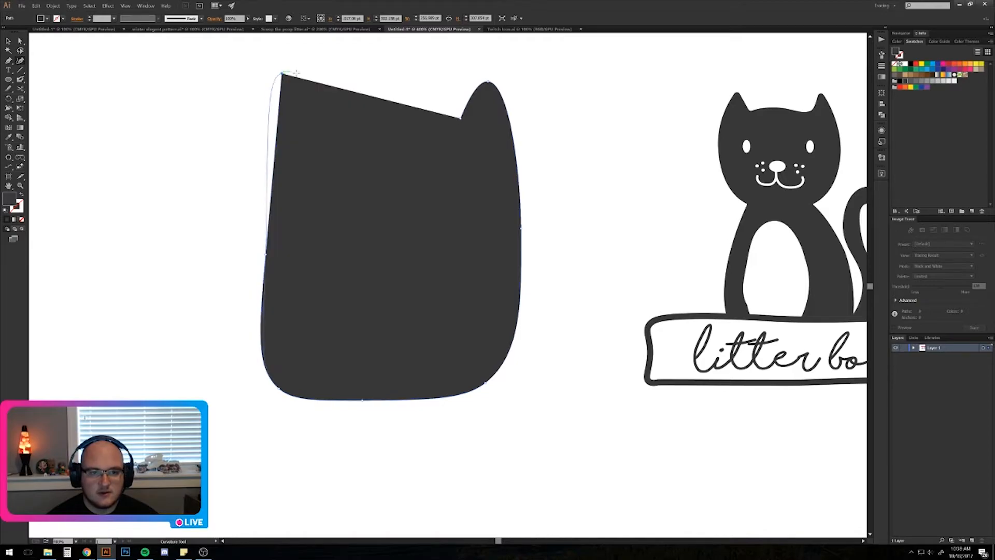
click(310, 115)
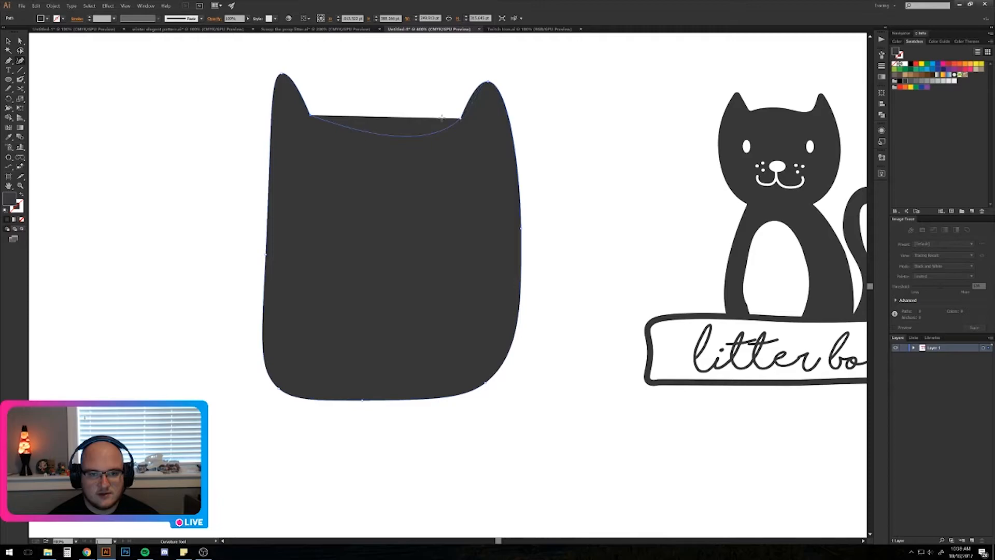
click(390, 111)
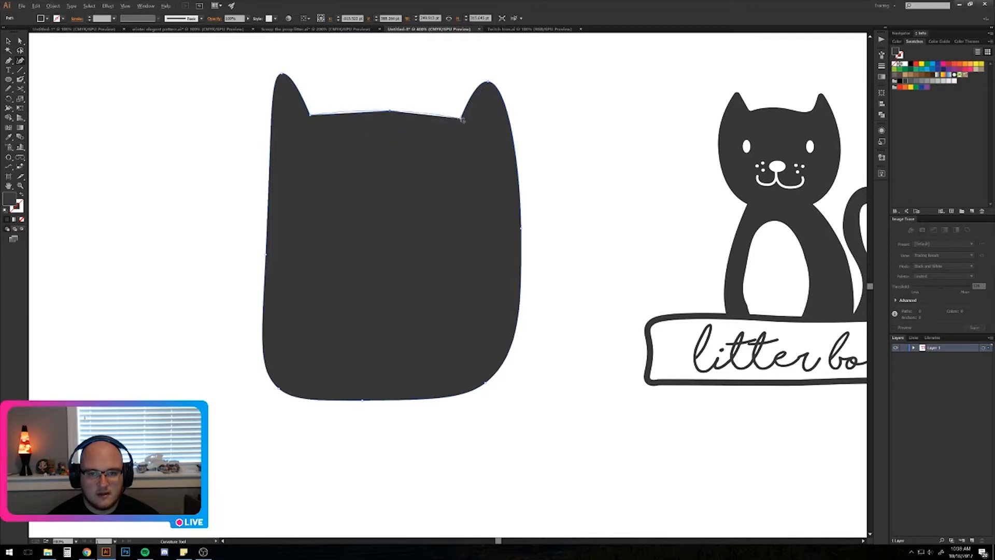
click(463, 120)
key(v)
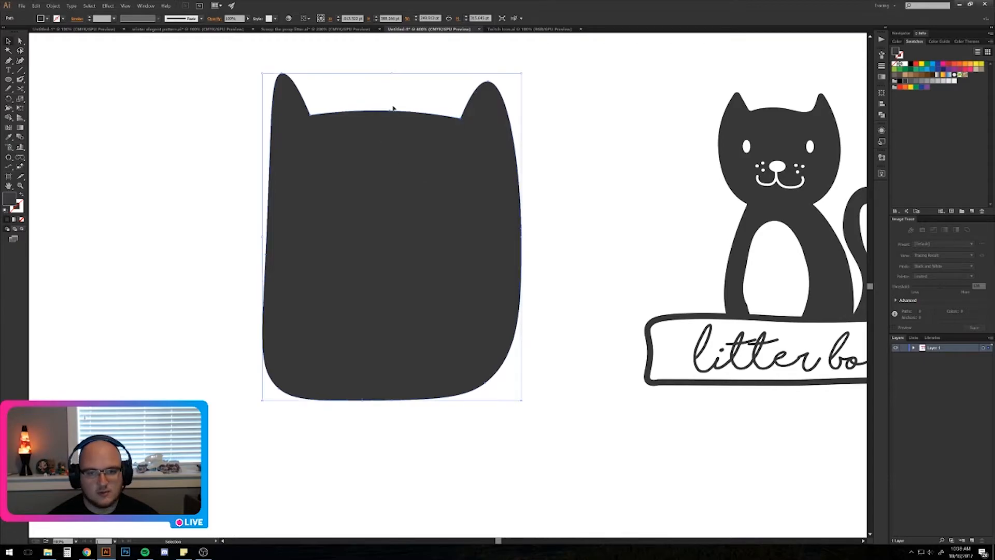
click(394, 103)
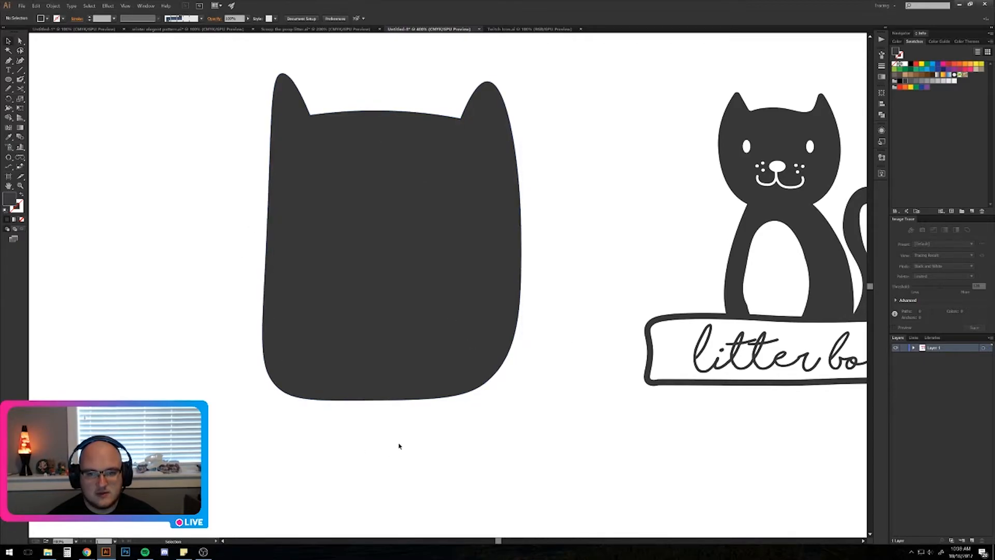
Pull the anchor point on the head's left side outward in two small moves with Direct Selection to widen that side.
mouse_move(558, 319)
mouse_down()
mouse_move(473, 326)
mouse_move(556, 317)
mouse_up()
key(a)
click(369, 255)
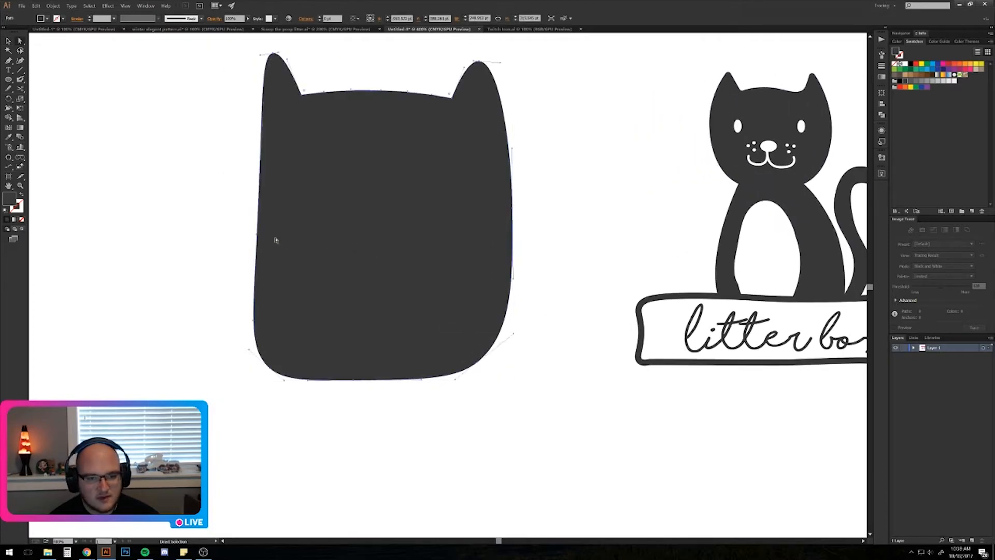
drag(256, 237, 248, 237)
click(477, 433)
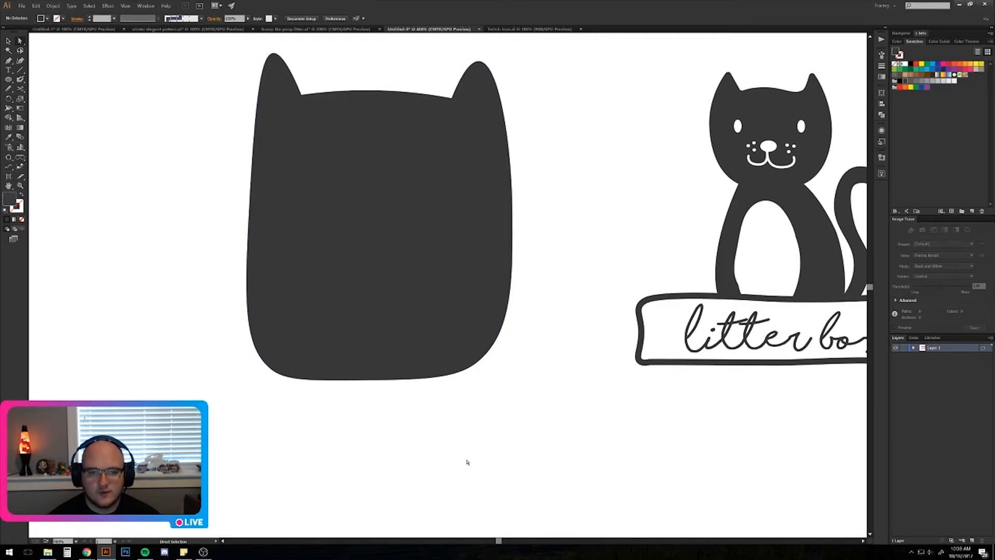
click(283, 221)
drag(295, 178, 327, 209)
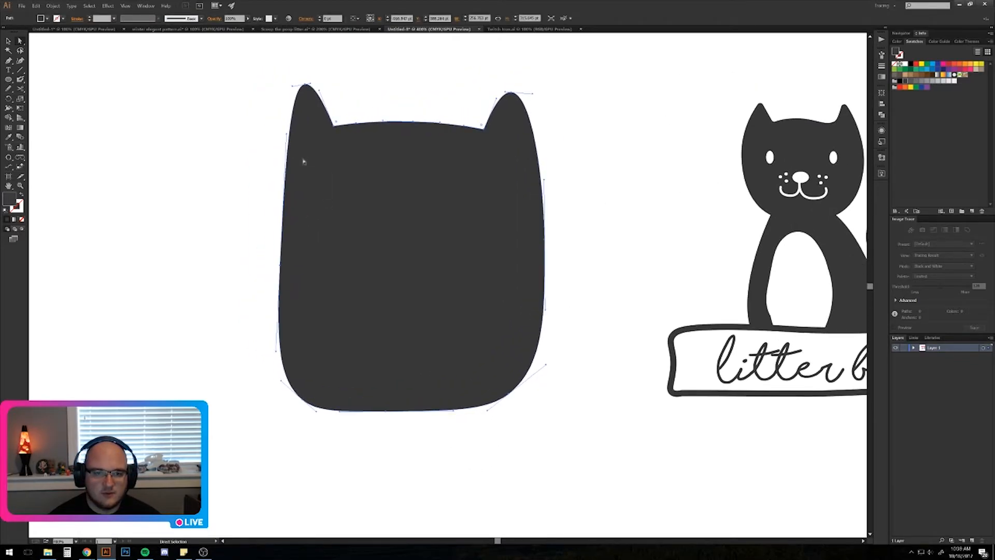
drag(280, 268, 263, 269)
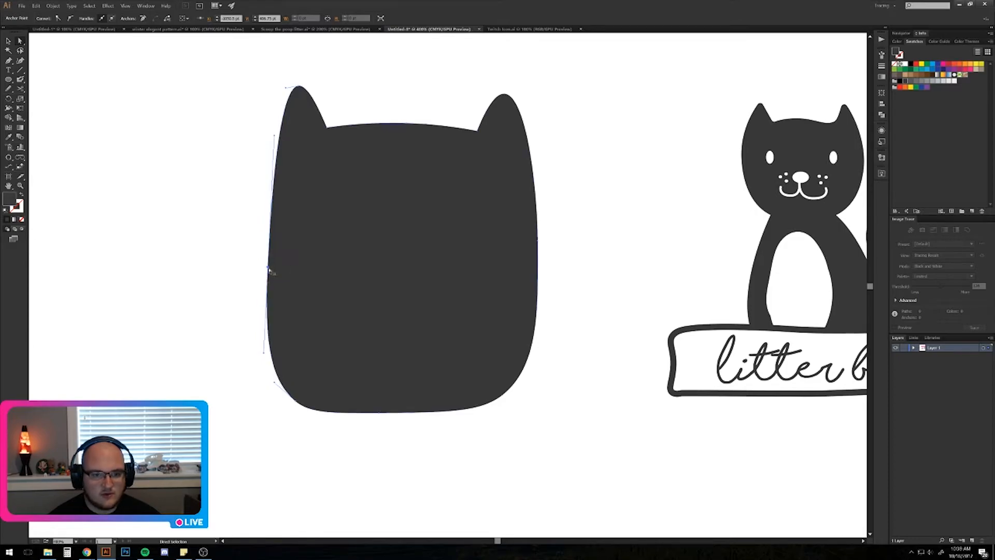
click(250, 311)
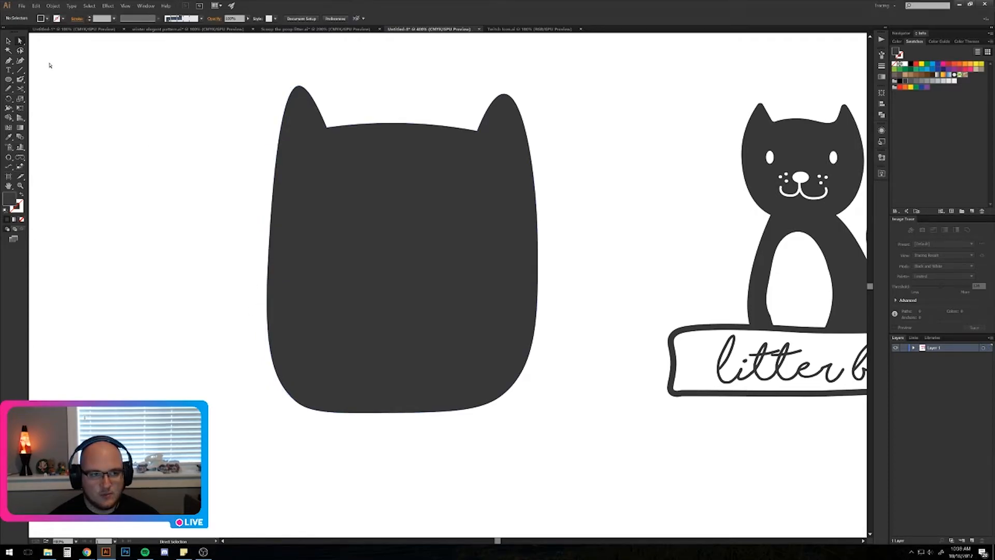
Move the whole cat-head shape lower and slightly farther away from the litter box cat, comparing it with the original cat.
click(8, 40)
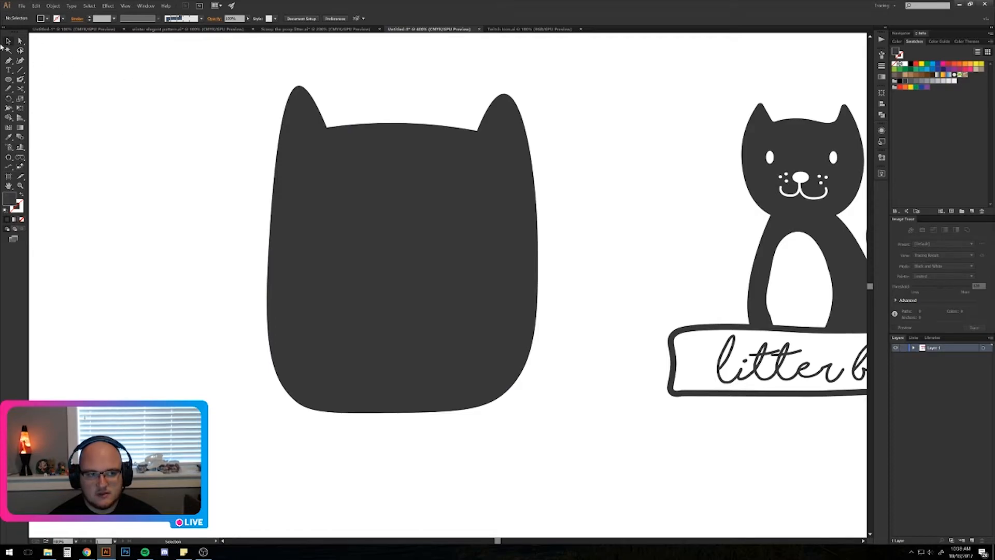
drag(368, 184, 378, 253)
key(space)
drag(586, 242, 241, 206)
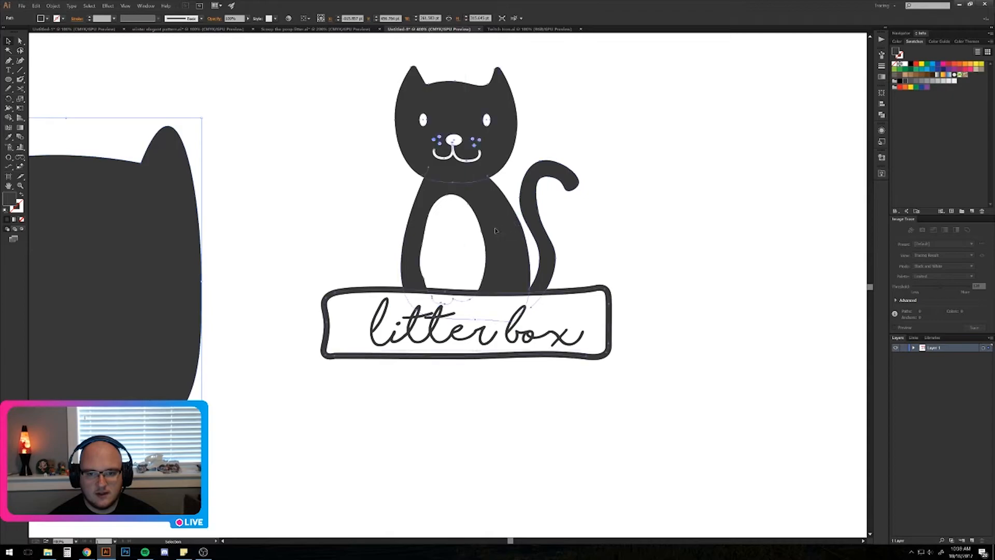
drag(481, 261, 498, 237)
key(space)
drag(290, 246, 629, 173)
drag(421, 192, 338, 200)
drag(320, 160, 342, 191)
Display the artwork in Outline mode to examine the head shape's path and anchor points, and return to the filled preview.
key(a)
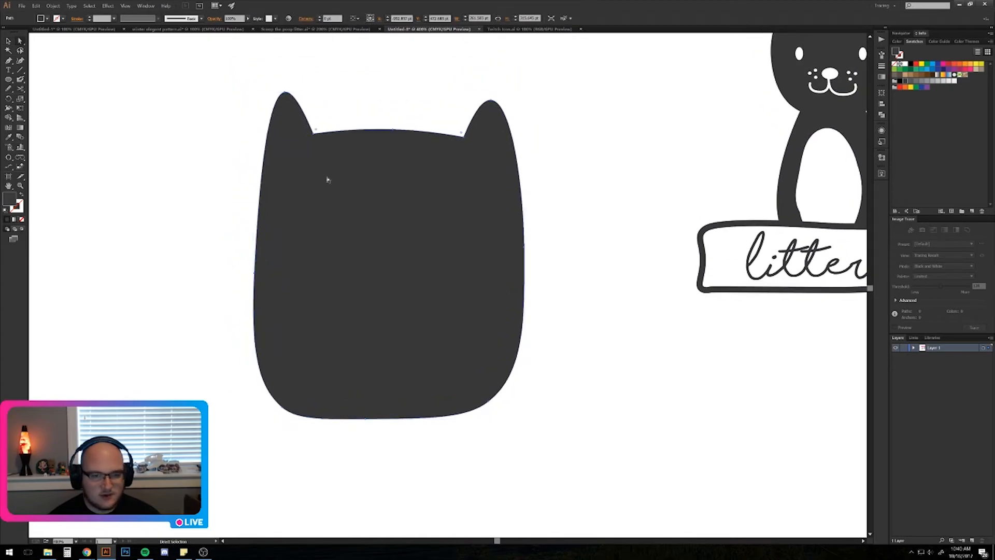
key(ctrl+y)
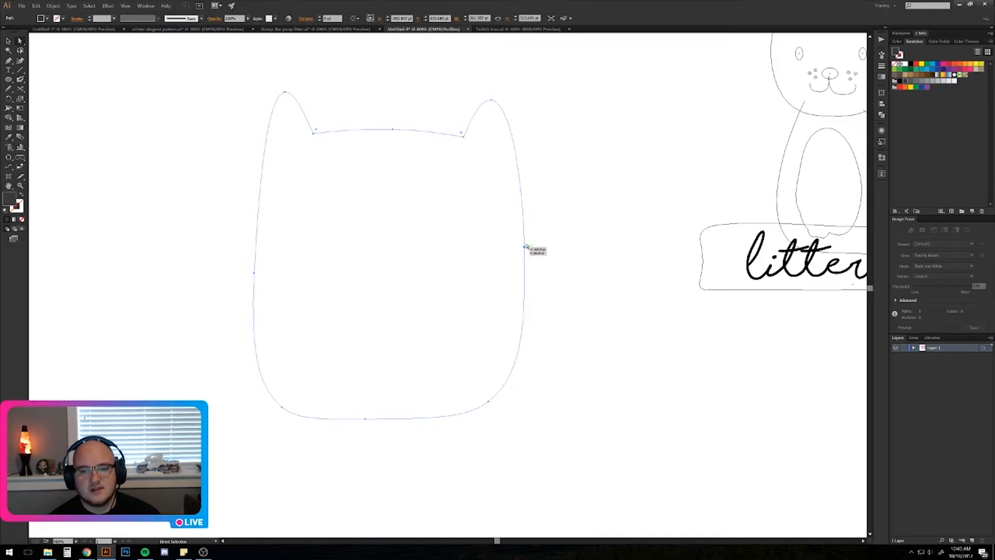
drag(490, 104, 492, 102)
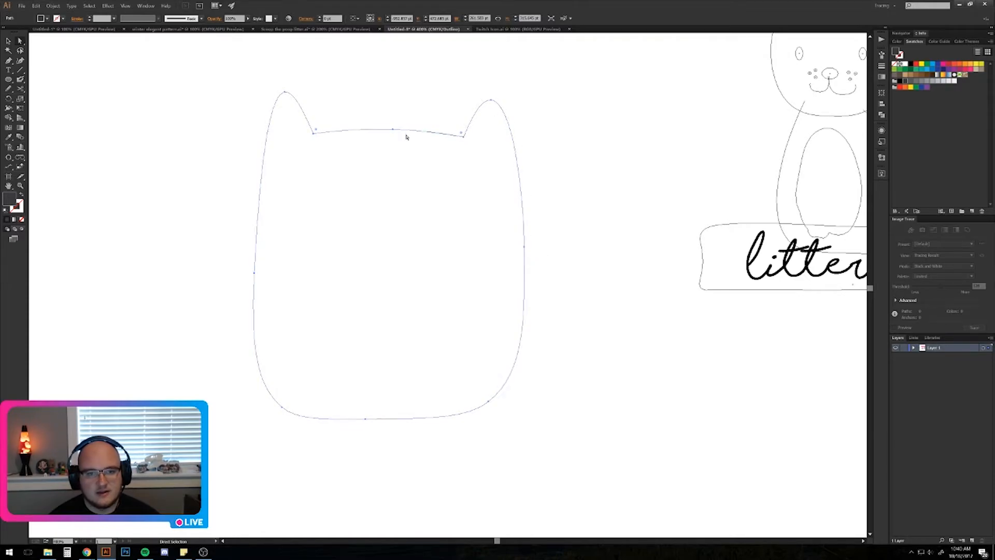
key(v)
key(ctrl+y)
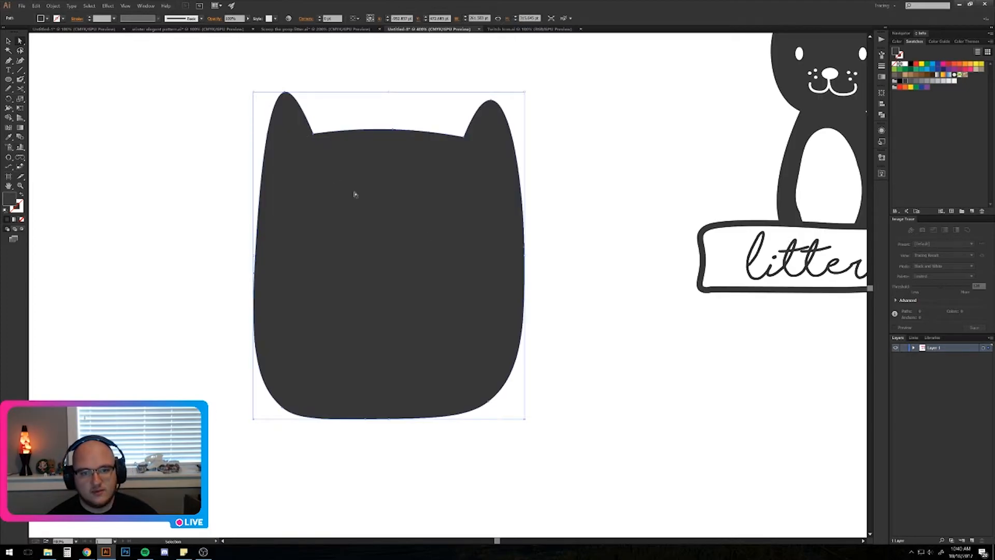
Scale the cat-head shape up twice to many times its original size and inspect its upper edge at very high magnification.
key(a)
key(ctrl+1)
key(v)
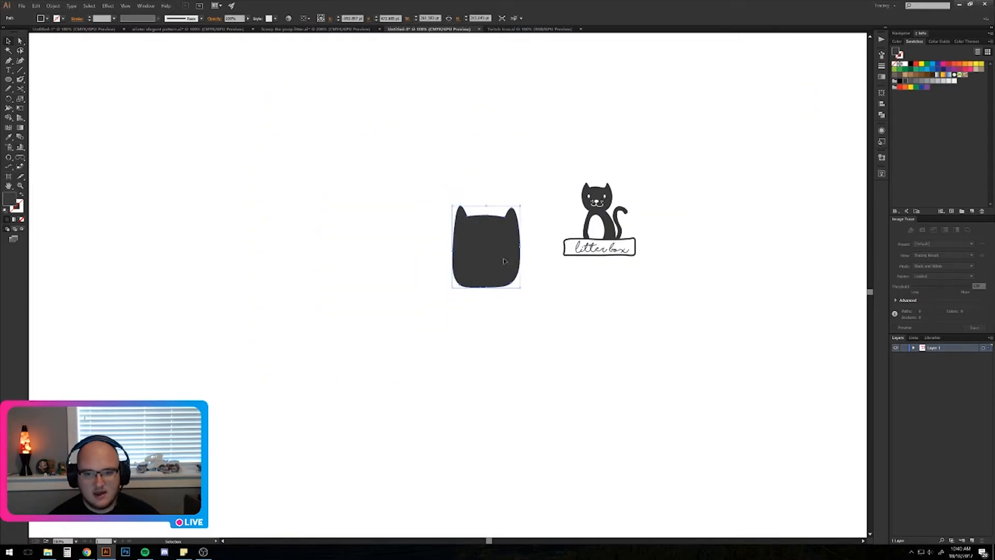
drag(452, 207, 173, 73)
scroll(334, 169, down, 3)
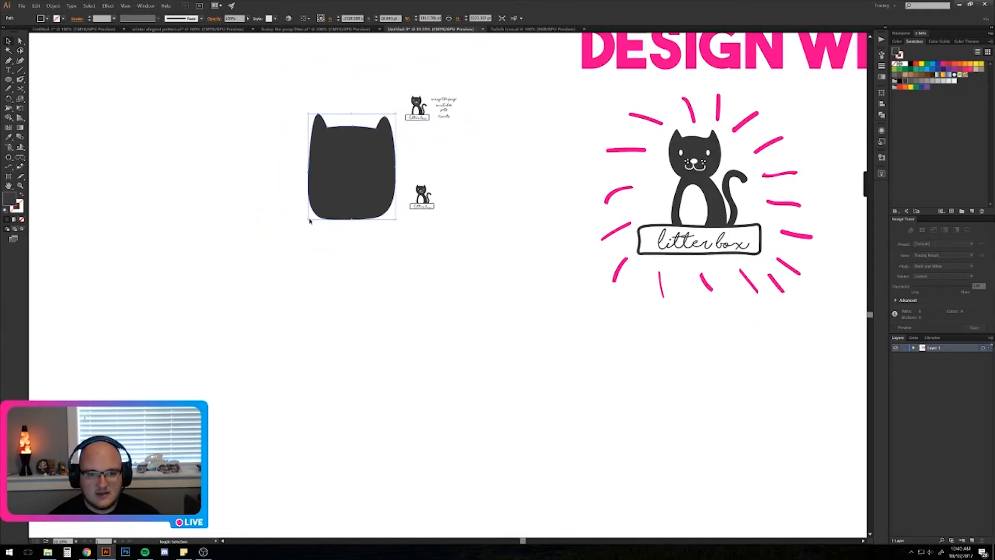
drag(308, 221, 88, 497)
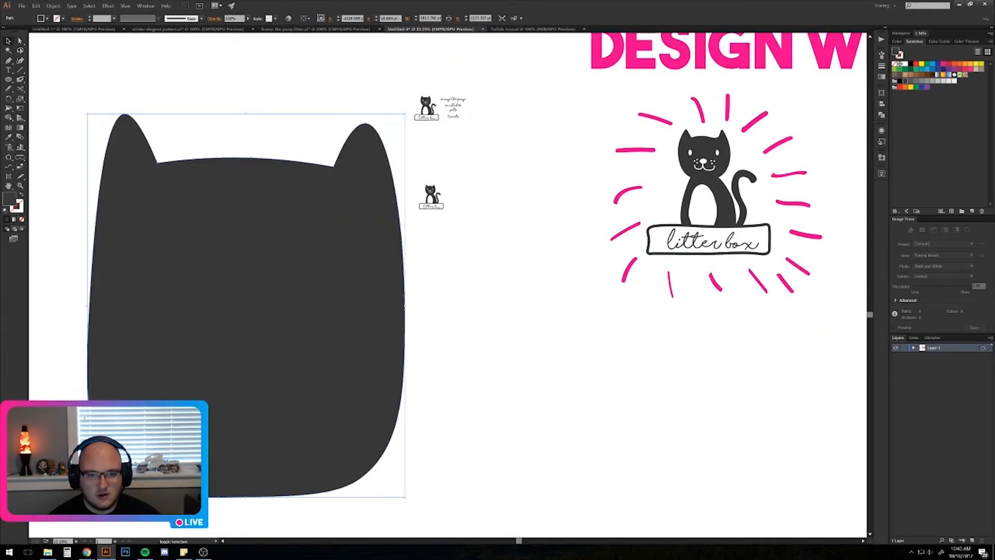
scroll(304, 189, up, 5)
scroll(403, 191, up, 6)
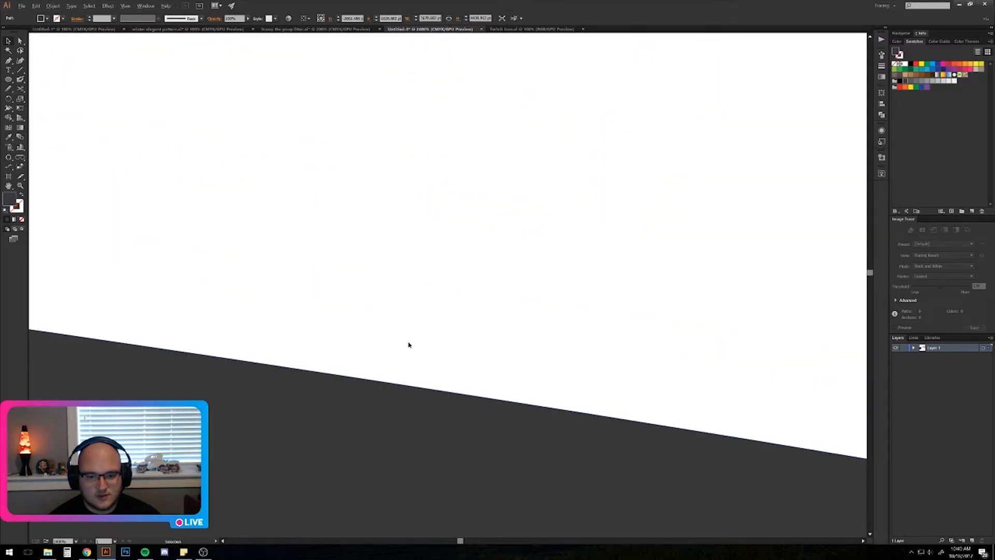
scroll(461, 198, up, 2)
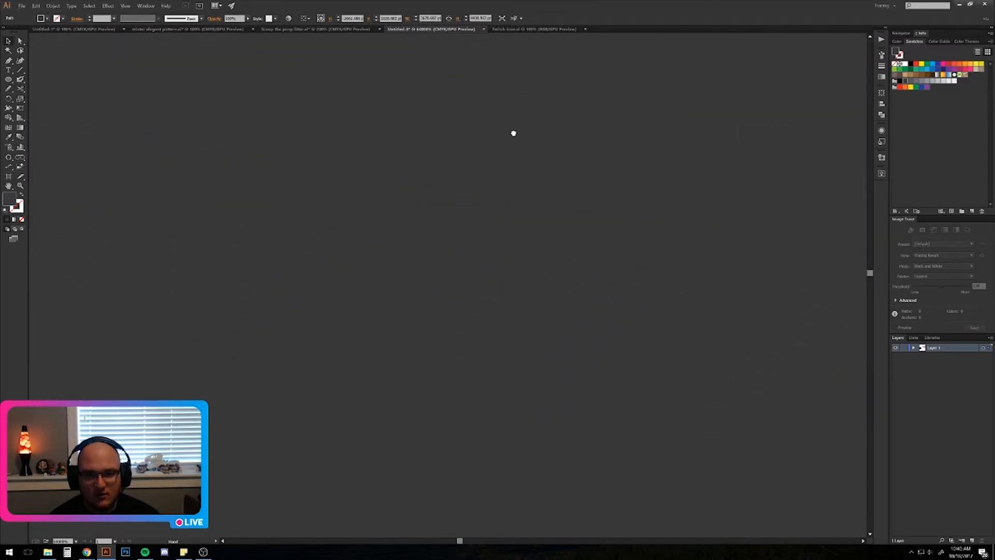
Inspect the enlarged cat head's upper edge at different magnifications to examine how cleanly the vector path scales.
drag(514, 134, 482, 228)
scroll(473, 223, down, 15)
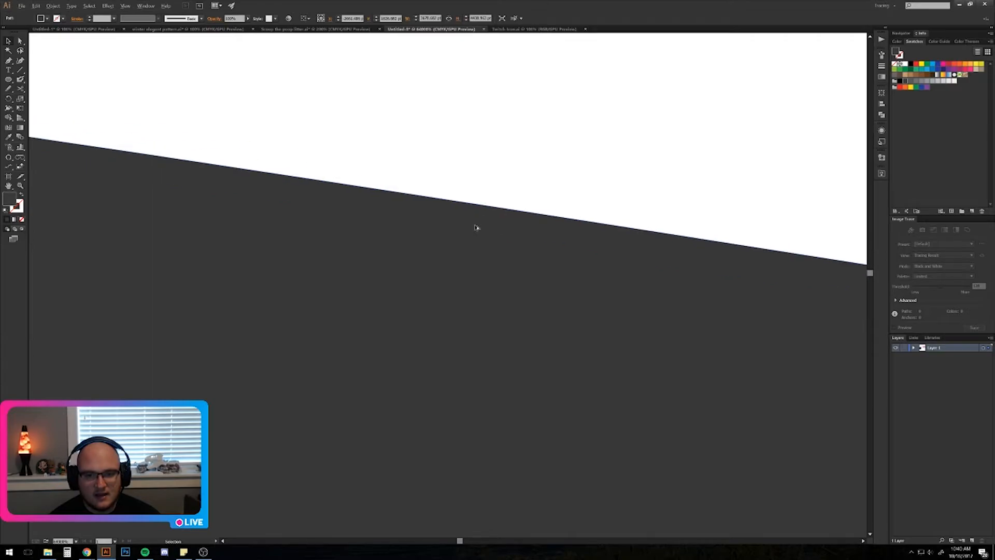
scroll(244, 216, up, 12)
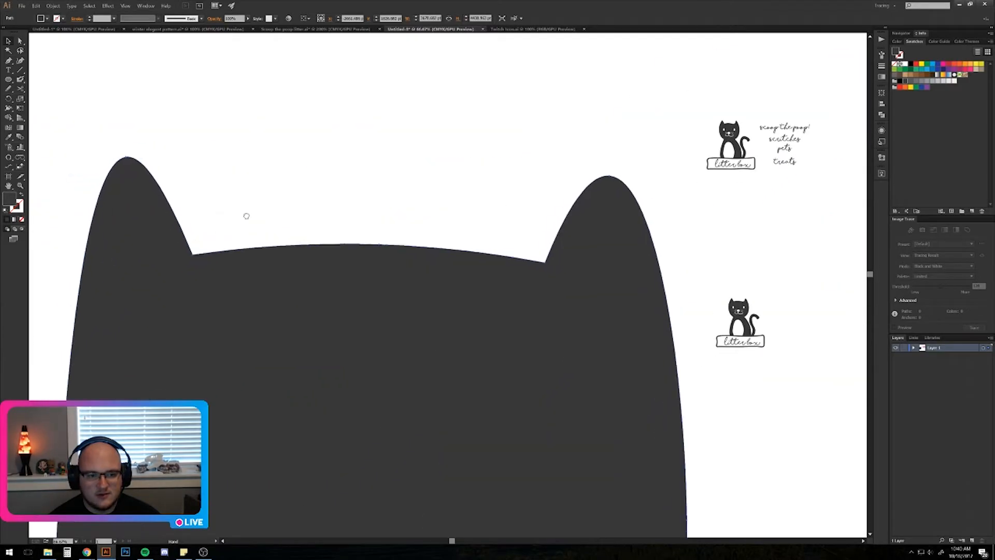
scroll(463, 339, up, 4)
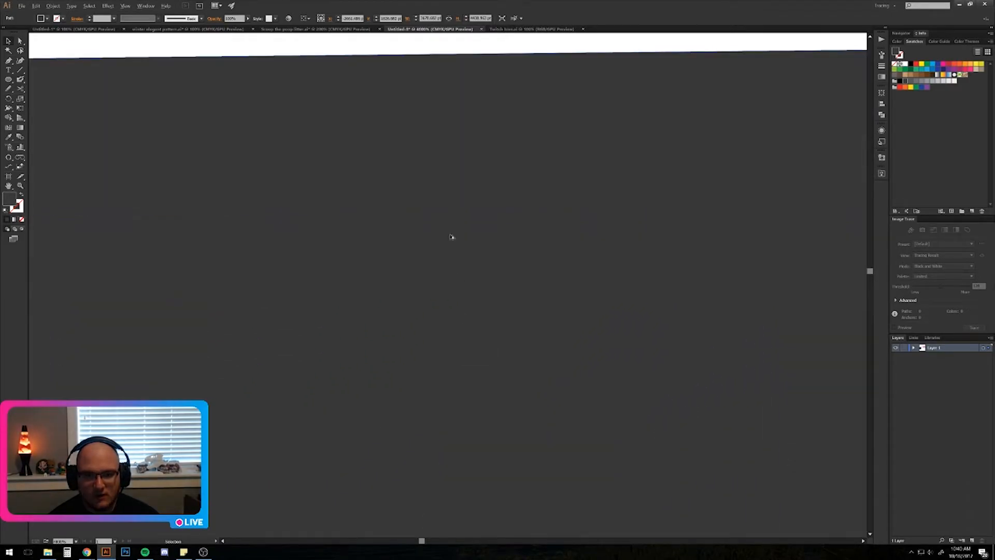
scroll(428, 46, up, 2)
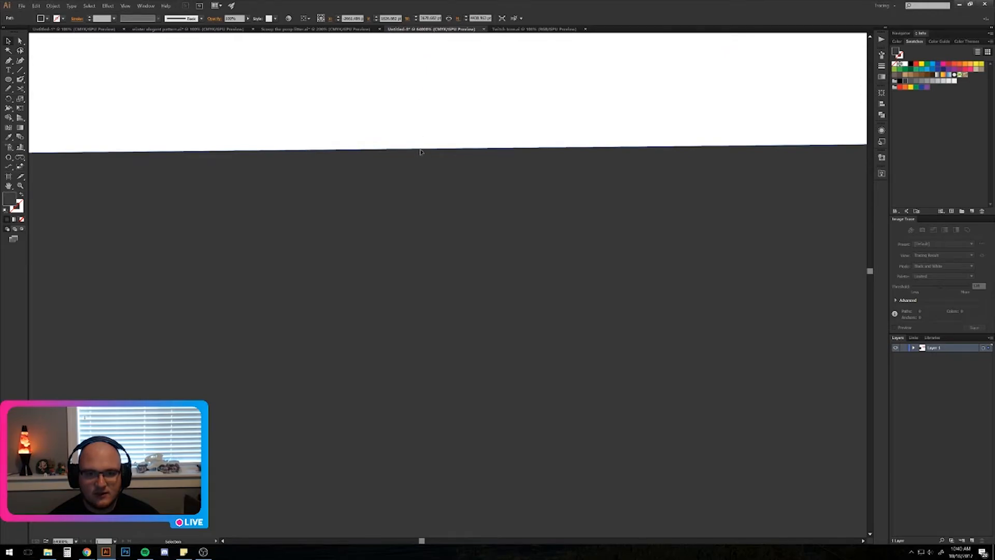
Return the enlarged cat-head shape to its original size and bring it back into view beside the litter box cat.
scroll(420, 152, down, 20)
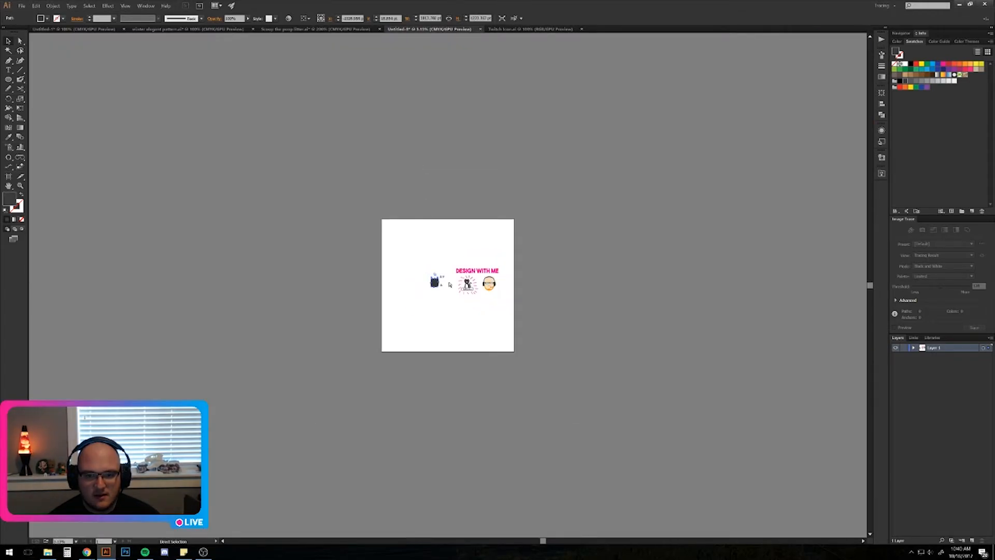
scroll(449, 284, up, 8)
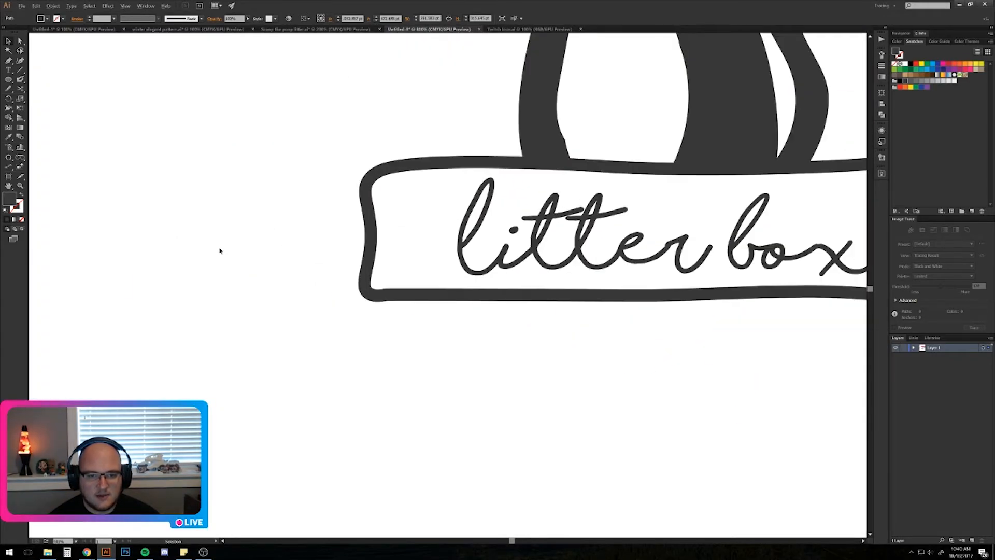
drag(199, 248, 569, 282)
scroll(450, 284, down, 2)
drag(326, 279, 468, 284)
scroll(469, 285, down, 1)
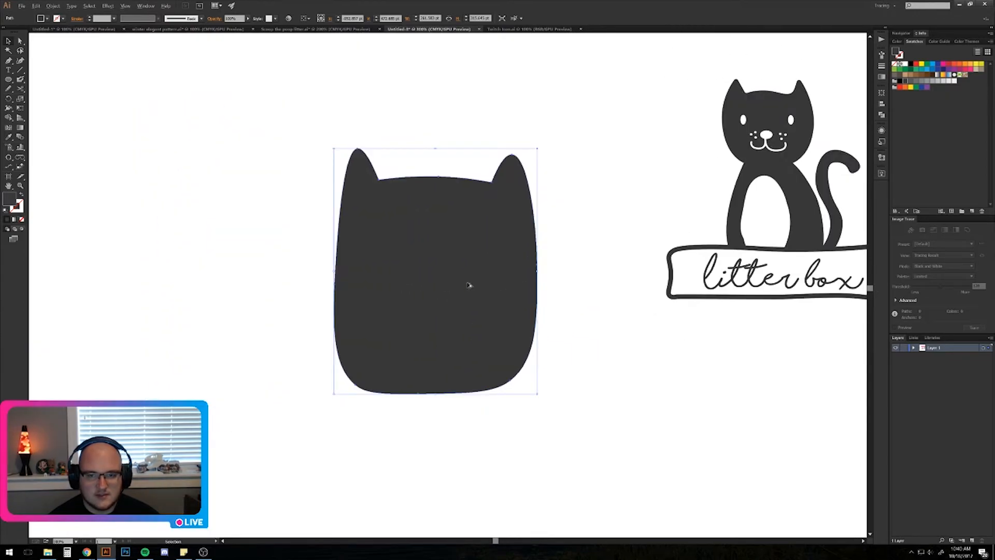
Select the anchor points at both inner ear bases with Direct Selection and nudge them down to lower the top of the head.
click(401, 169)
key(a)
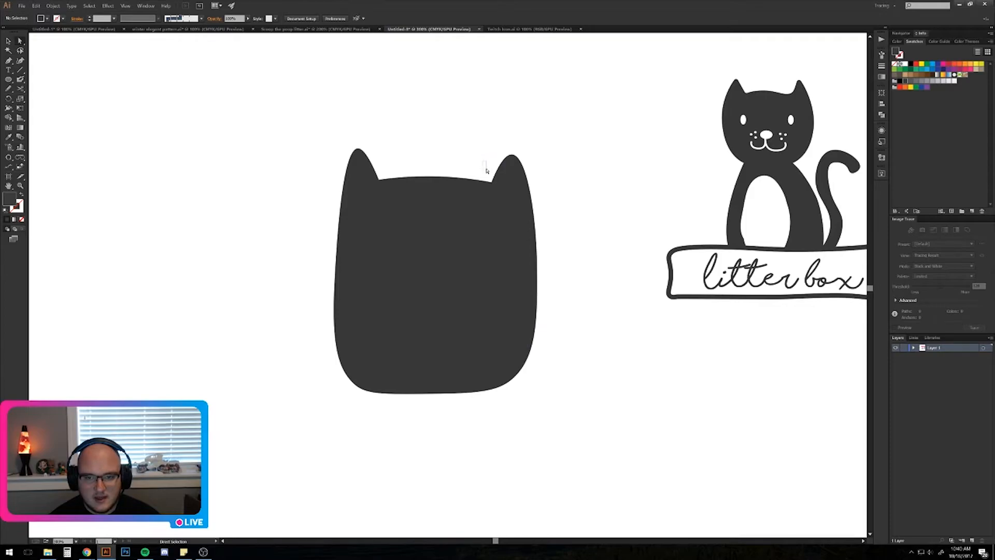
click(493, 182)
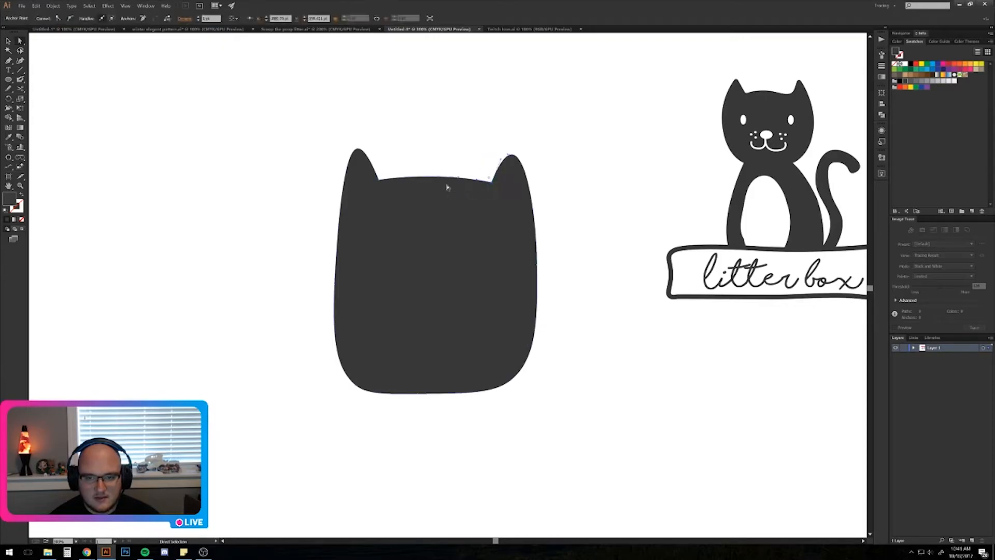
click(410, 201)
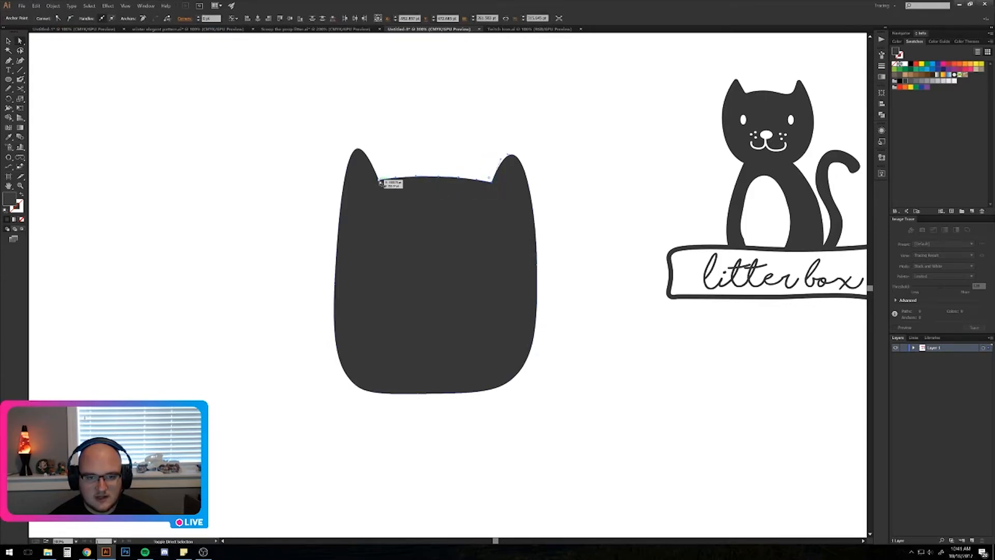
key(Down)
key(Down)
key(Down)
key(Down)
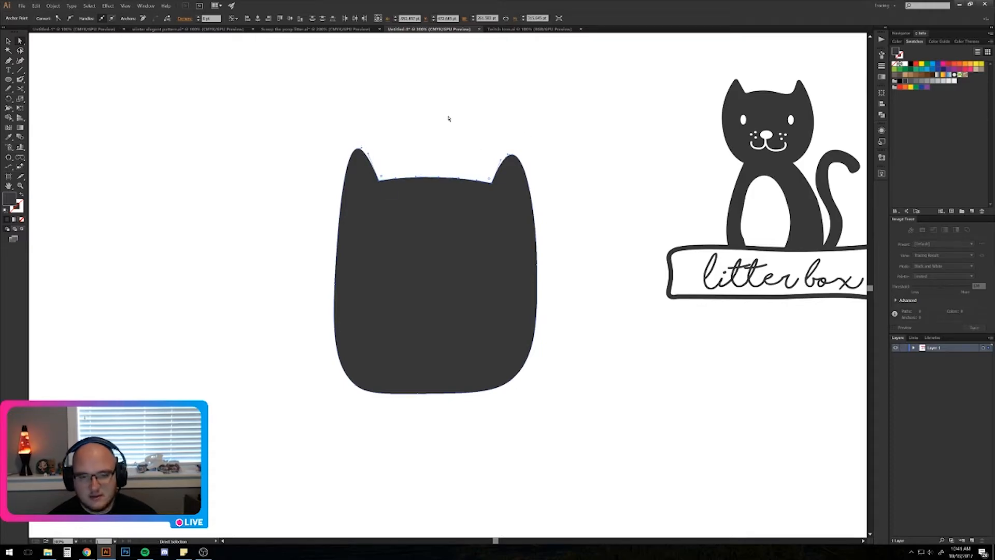
key(Down)
key(Down)
key(Down)
key(Down)
key(Down)
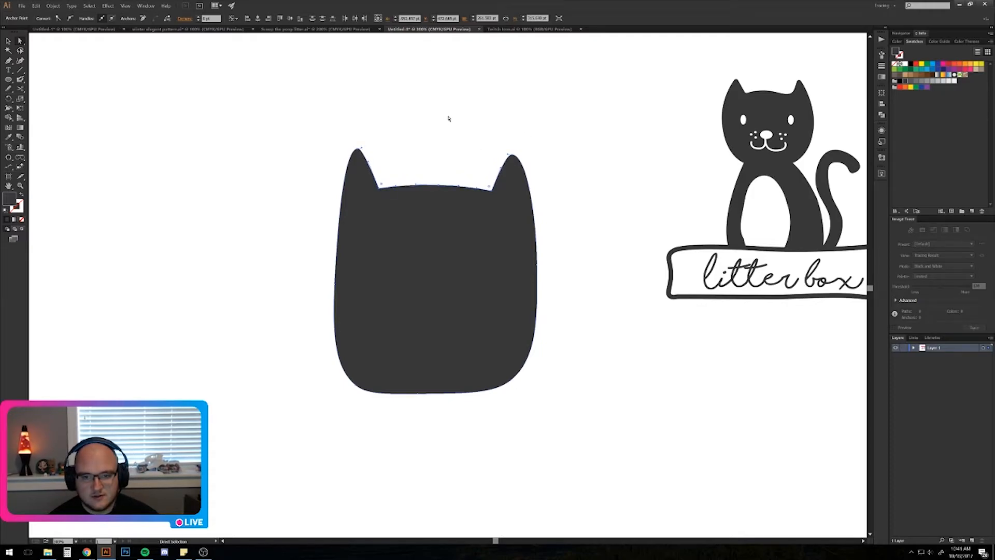
key(Down)
key(Down)
key(Down)
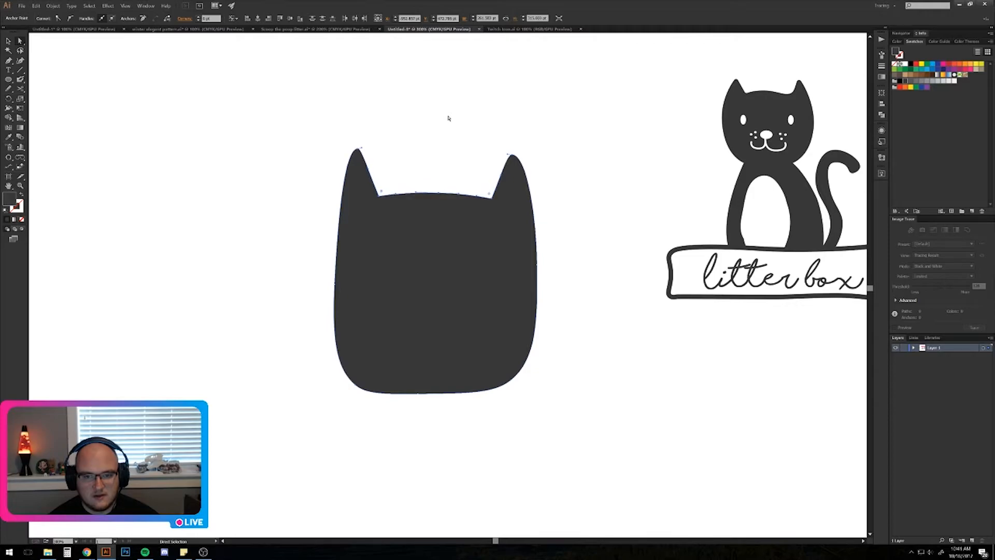
key(Up)
key(Up)
click(442, 134)
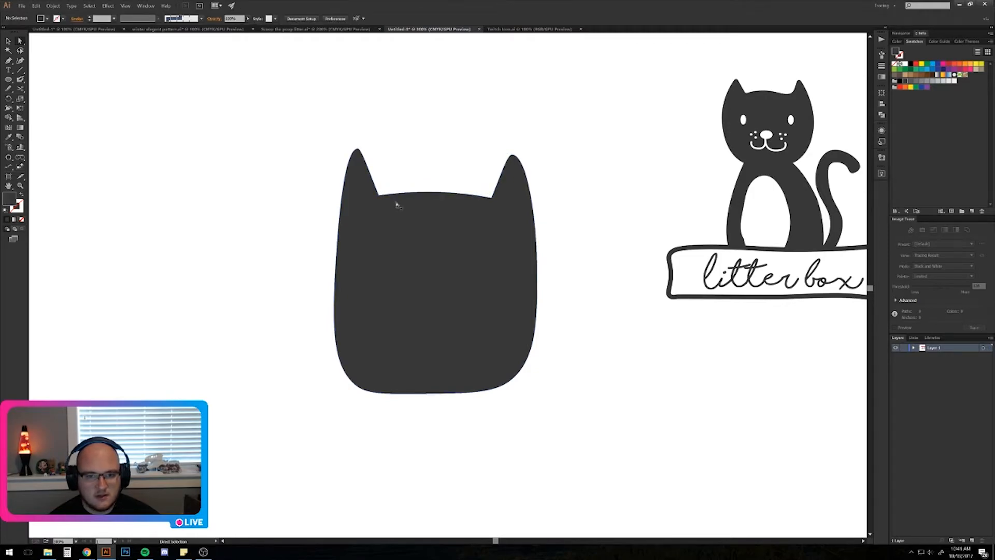
Round both inner ear corners moderately with the live corner widgets, undoing a first, extreme rounding.
click(380, 197)
key(v)
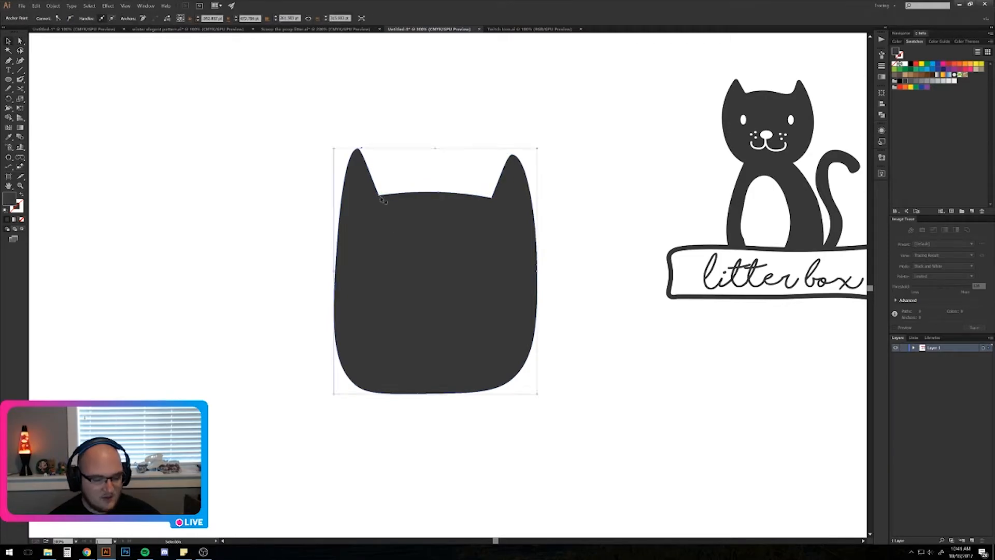
click(386, 192)
click(415, 255)
key(a)
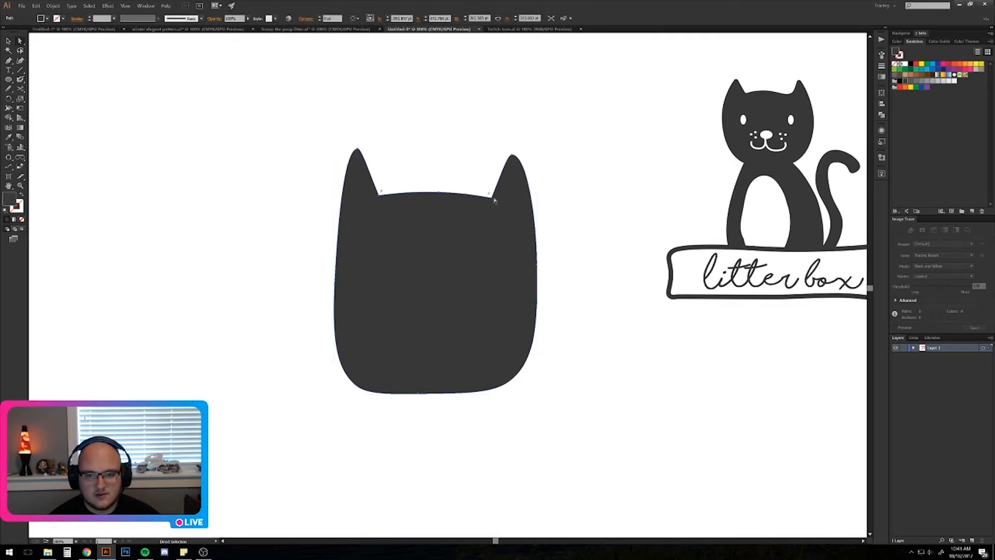
scroll(483, 195, up, 2)
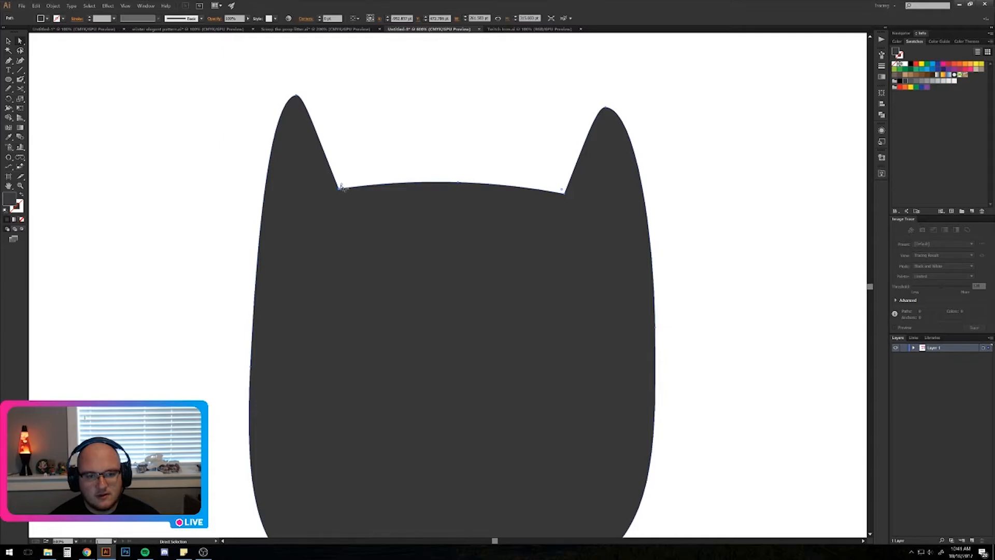
scroll(341, 187, up, 3)
scroll(340, 188, down, 5)
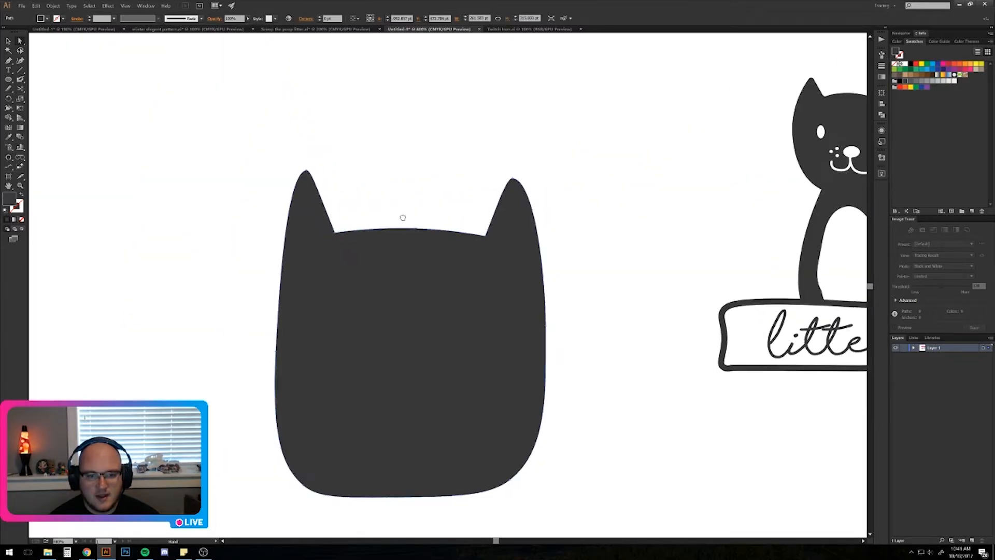
drag(403, 218, 372, 195)
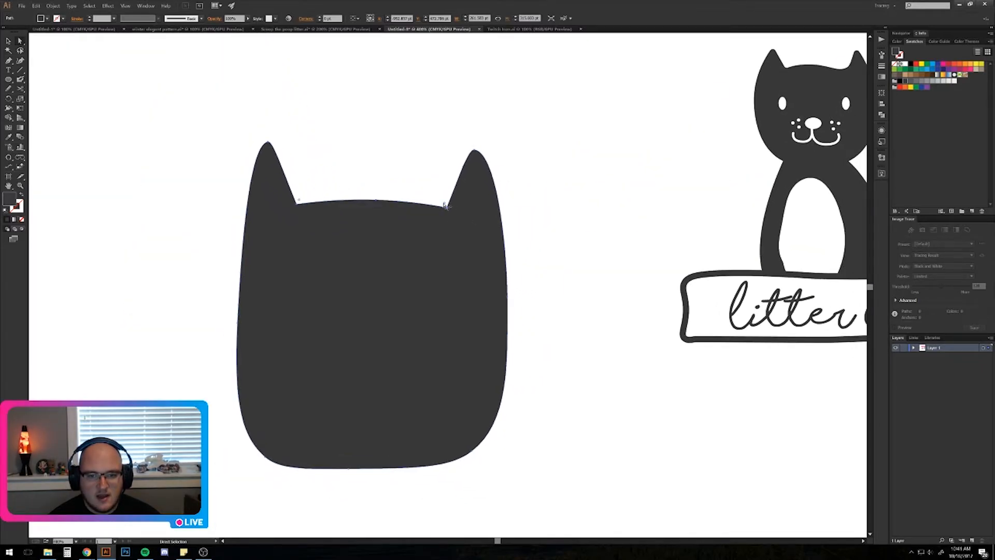
drag(445, 206, 359, 88)
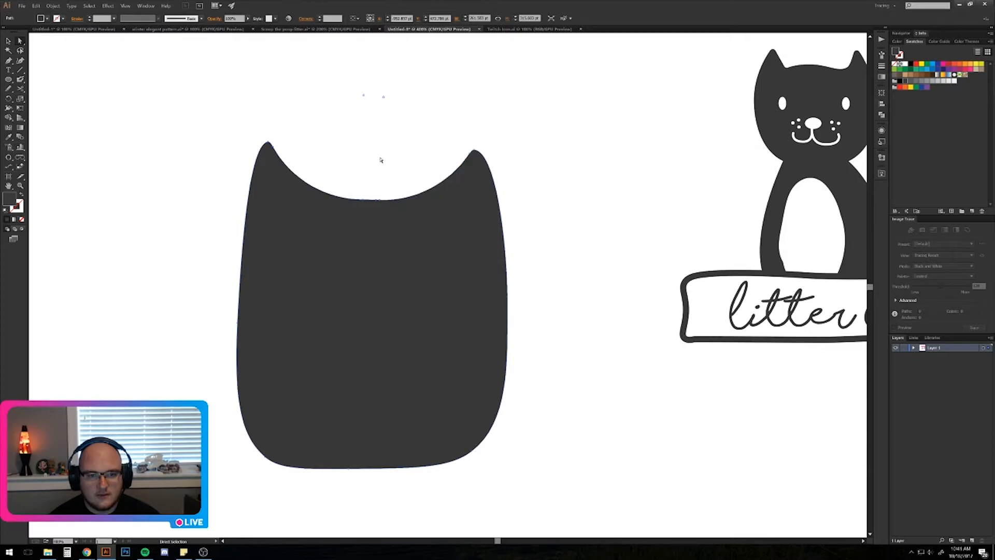
key(ctrl+z)
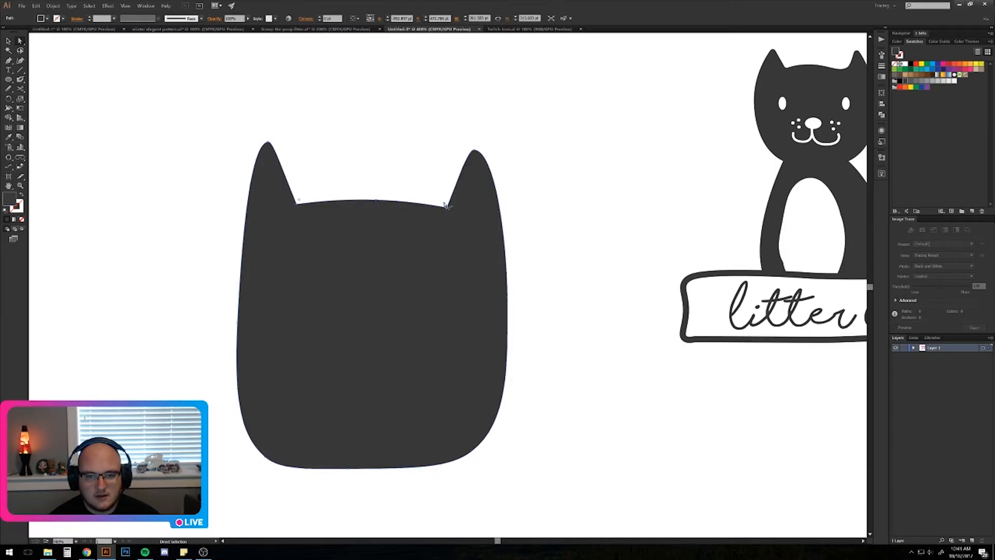
drag(446, 205, 441, 182)
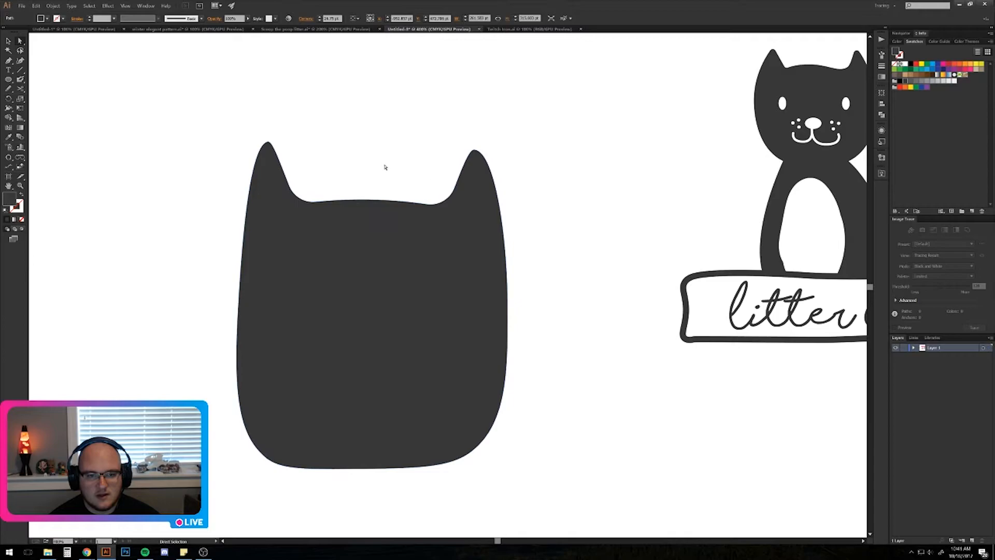
click(385, 167)
Compare the rounded ear corners of the drawn head with the ears and head curves of the litter box cat.
scroll(305, 208, up, 3)
scroll(371, 187, down, 4)
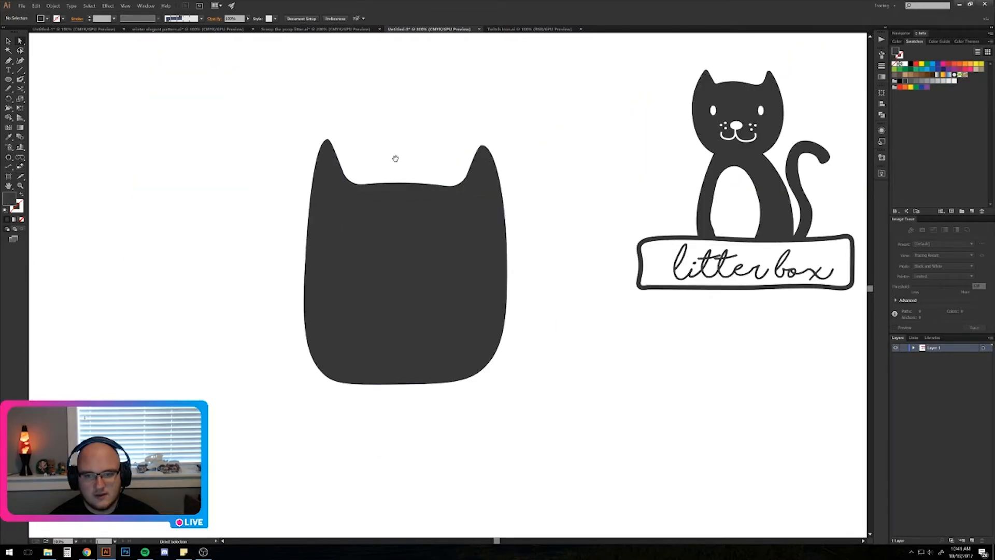
drag(396, 158, 365, 200)
drag(639, 111, 490, 178)
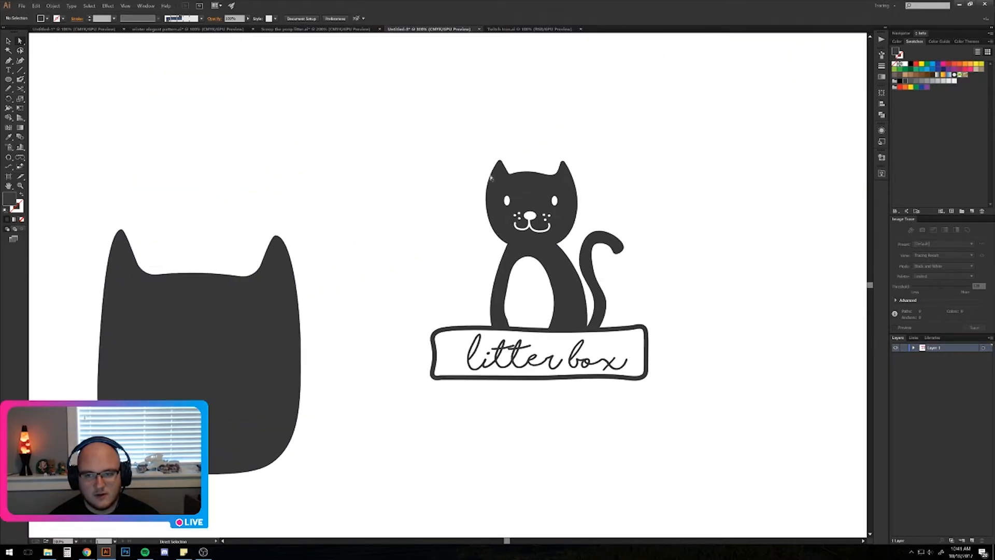
scroll(539, 174, up, 5)
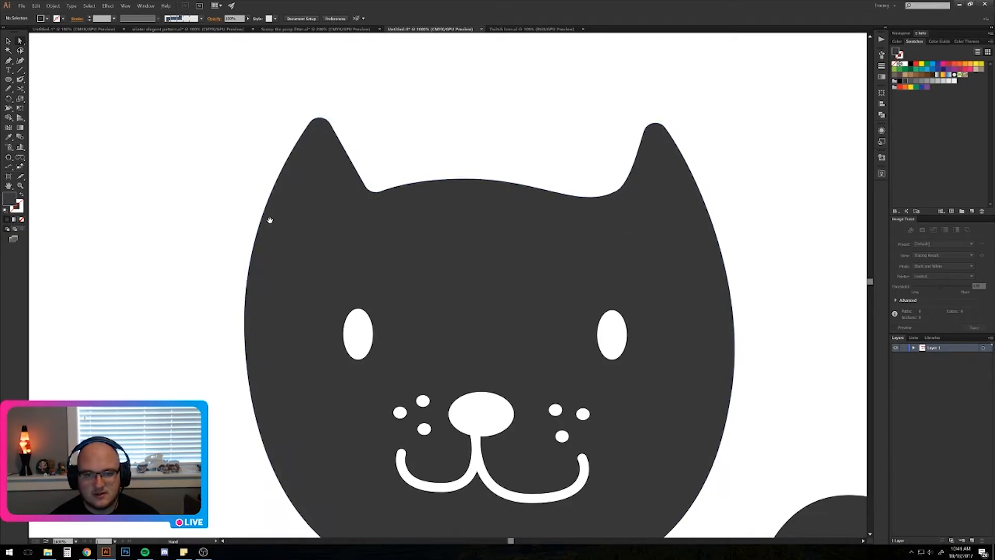
drag(271, 219, 646, 174)
scroll(326, 221, down, 4)
drag(323, 291, 426, 255)
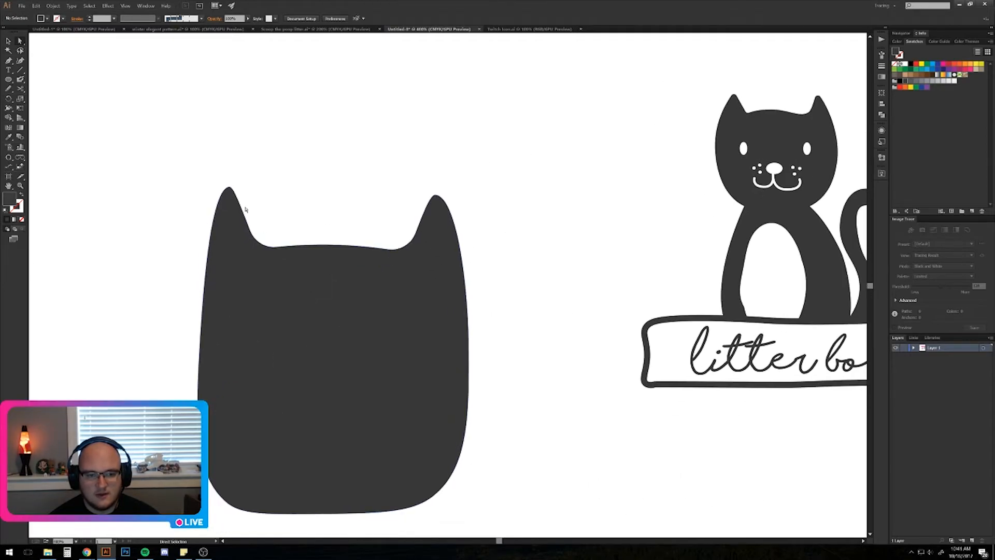
scroll(225, 186, up, 3)
scroll(378, 226, down, 1)
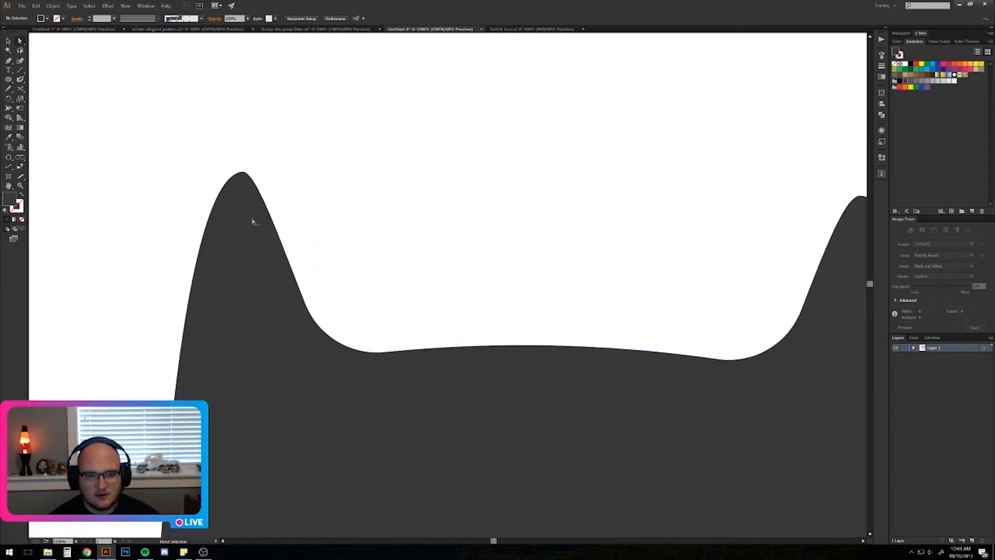
scroll(458, 215, down, 5)
scroll(424, 215, up, 2)
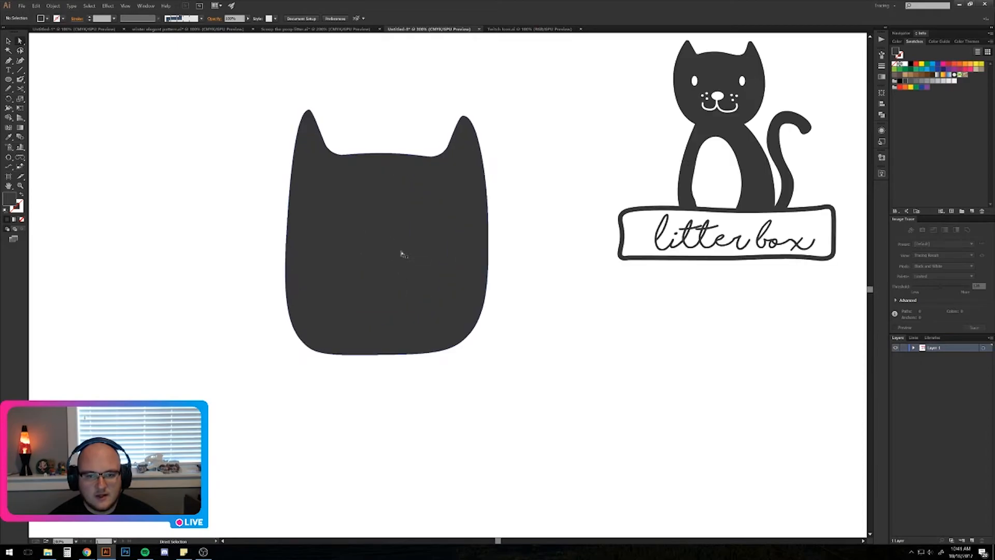
Select the head shape and show the Smooth and Path Eraser tools in turn, ending with the Smooth tool active.
key(v)
click(404, 238)
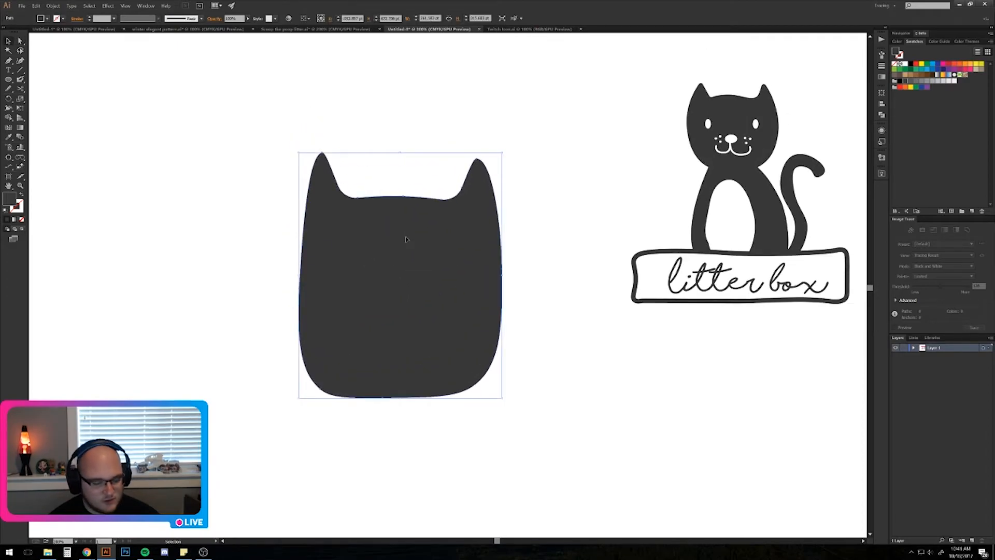
click(9, 90)
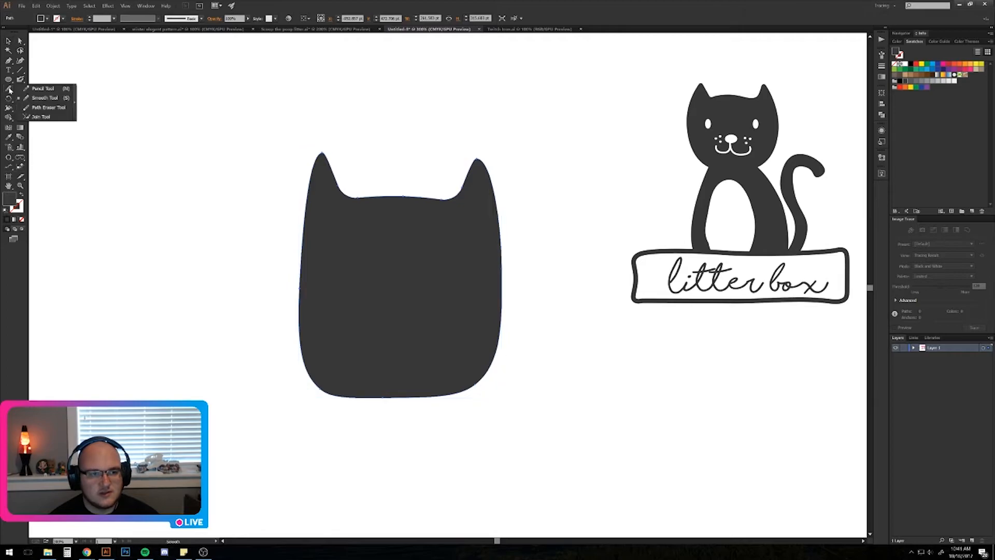
click(44, 98)
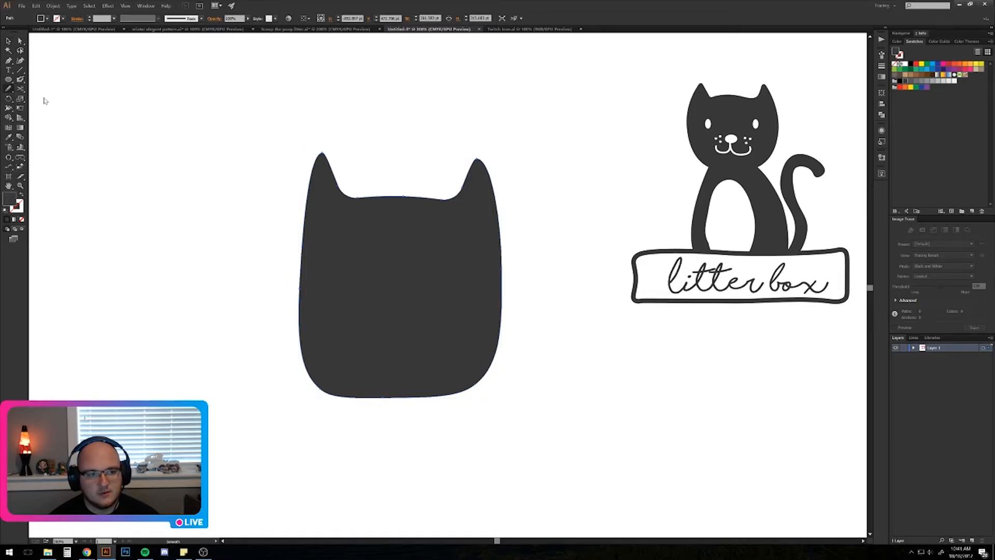
click(14, 89)
click(44, 108)
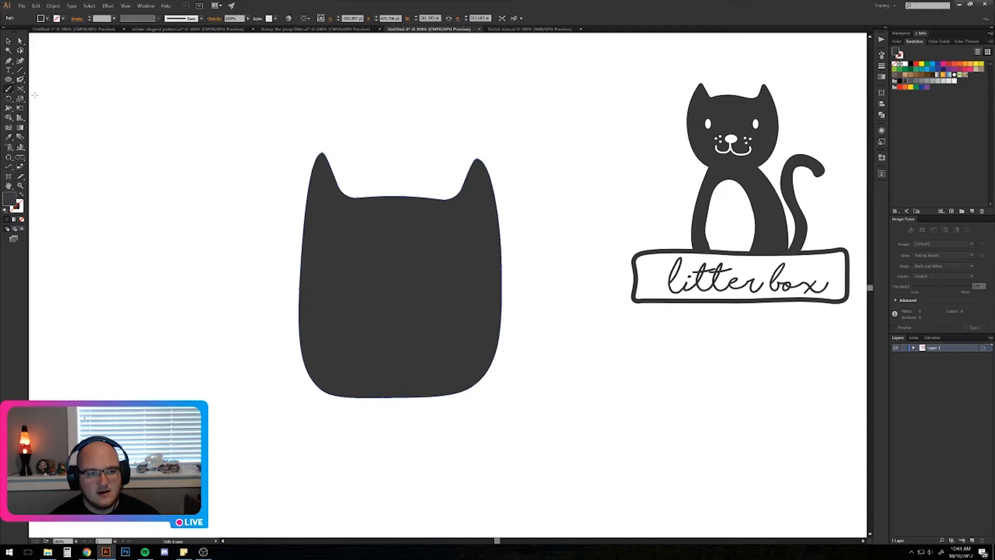
click(9, 89)
click(40, 98)
mouse_move(200, 257)
mouse_down()
mouse_move(217, 238)
mouse_move(181, 226)
mouse_up()
Select the whole head shape with the Selection tool and compare it with Direct Selection to examine its anchors and handles.
key(v)
click(339, 250)
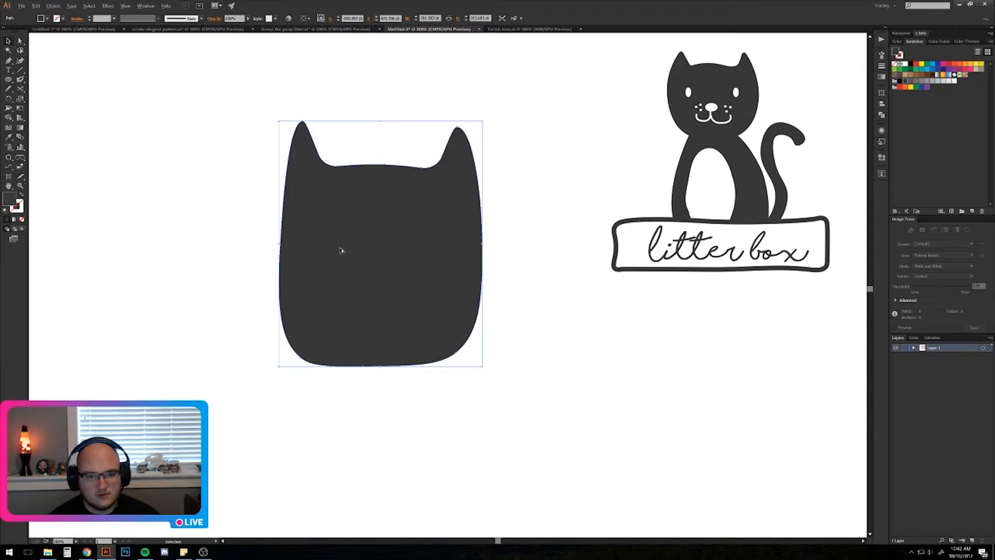
key(a)
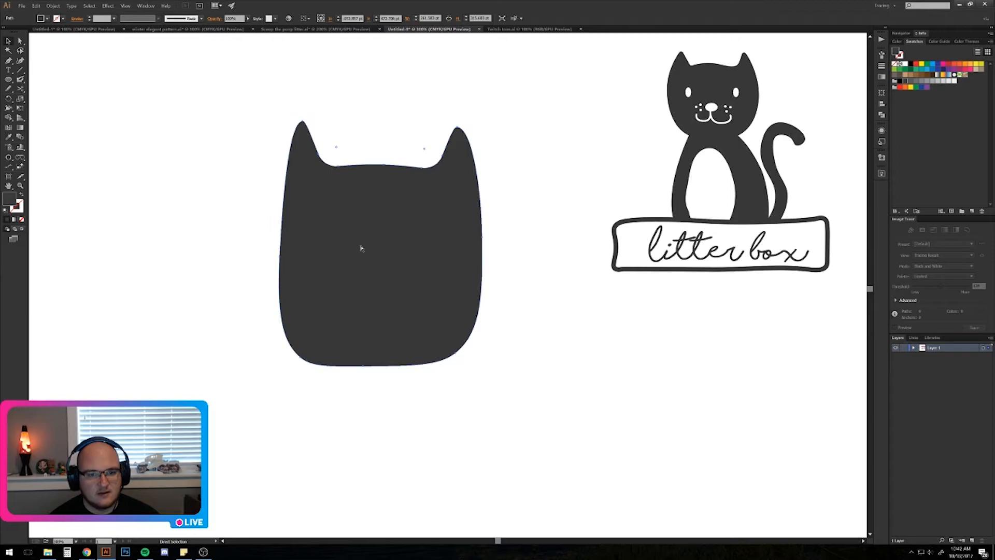
click(361, 249)
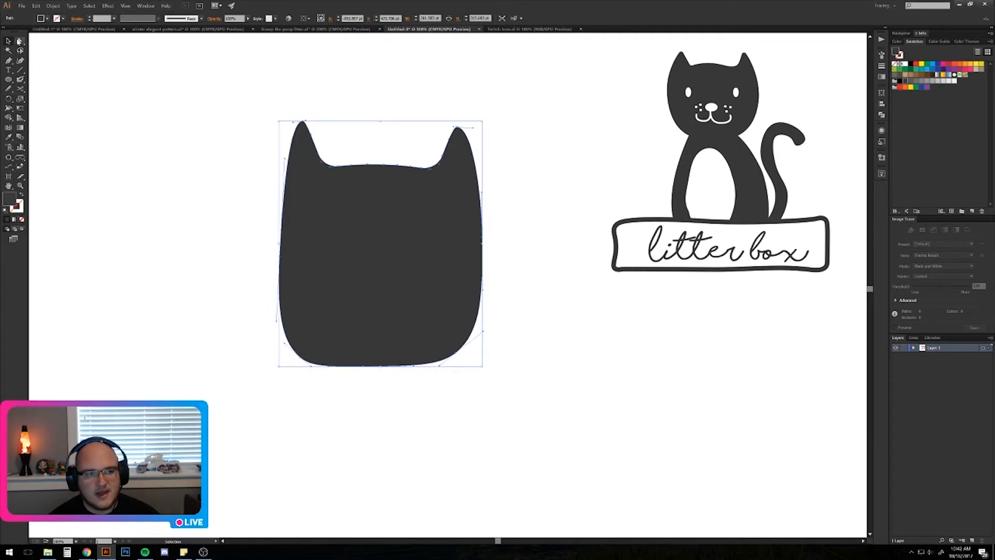
Smooth the head outline from the top edge over the right ear, down the right side and around the bottom.
key(v)
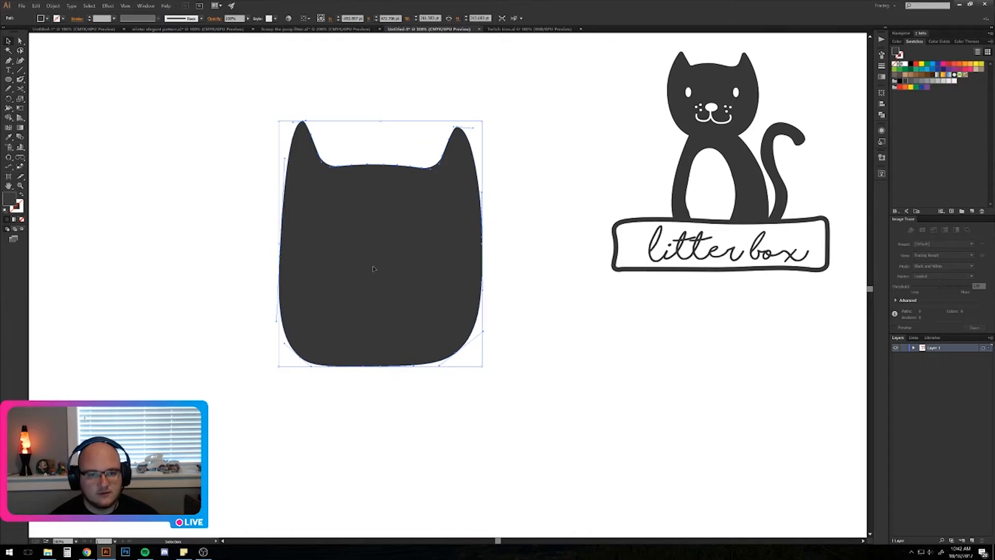
key(n)
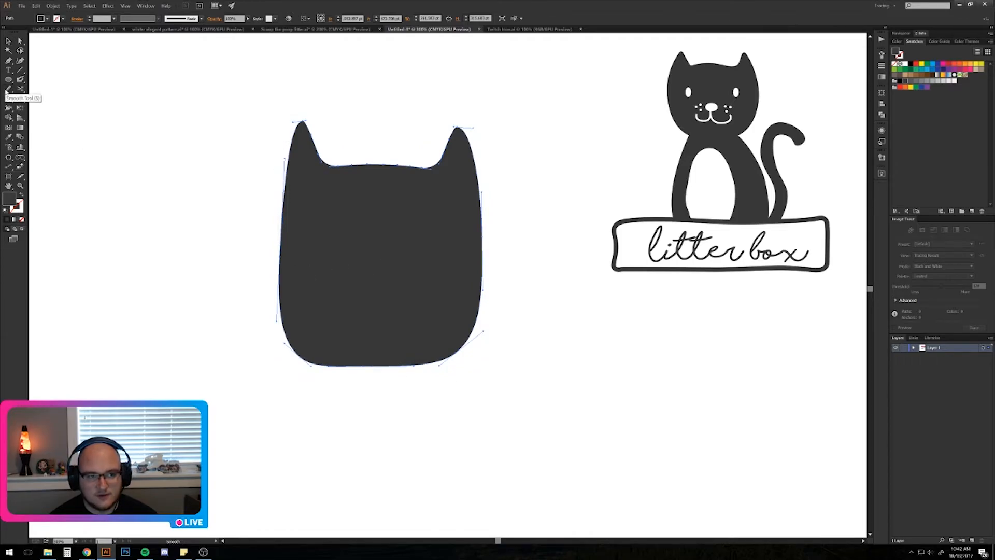
mouse_move(364, 161)
mouse_down()
mouse_move(342, 165)
mouse_move(428, 164)
mouse_move(478, 179)
mouse_move(480, 194)
mouse_up()
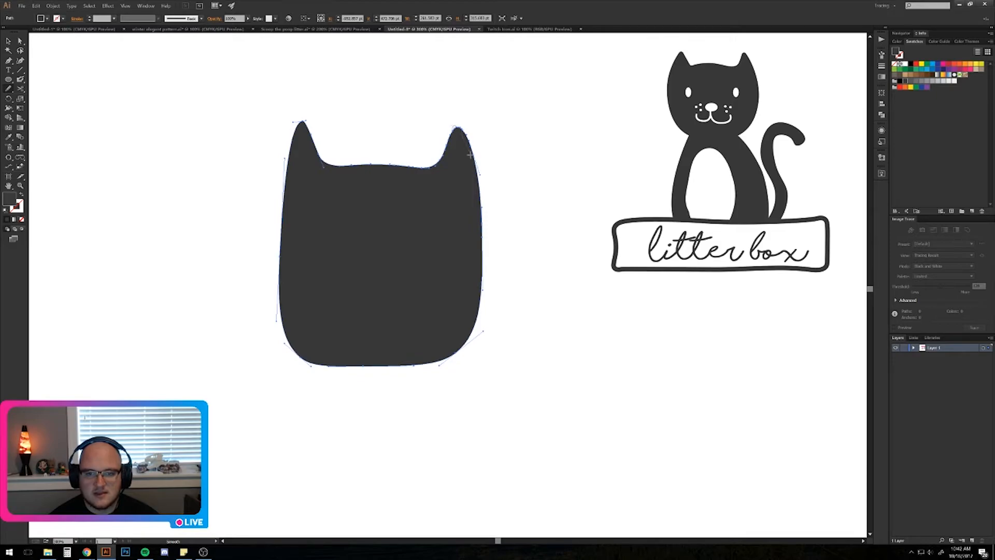
drag(480, 268, 471, 317)
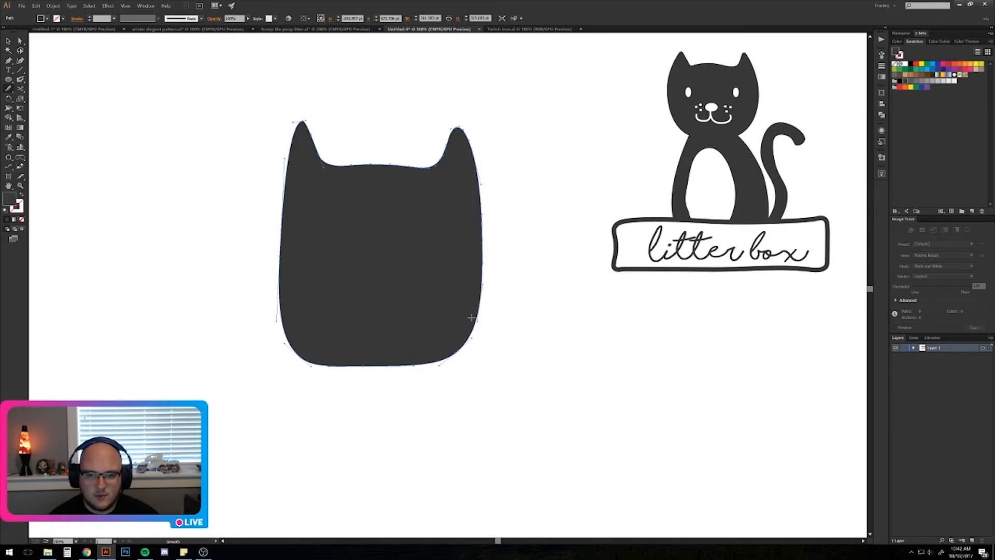
mouse_move(477, 225)
mouse_down()
mouse_move(463, 347)
mouse_move(449, 355)
mouse_move(341, 371)
mouse_move(299, 360)
mouse_move(278, 277)
mouse_up()
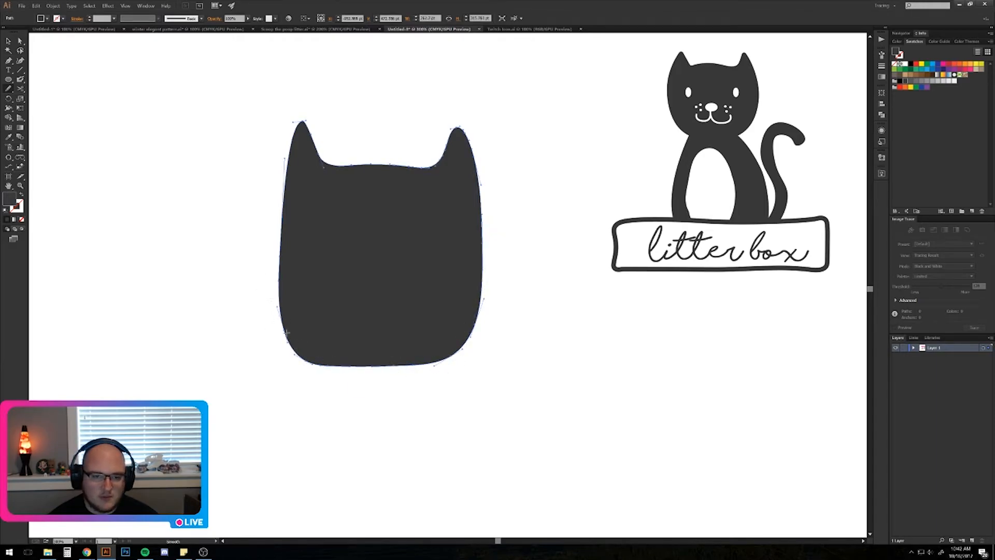
Continue with the Smooth tool up the head's left side and around the left ear, going over the top and right edges again.
drag(287, 332, 300, 114)
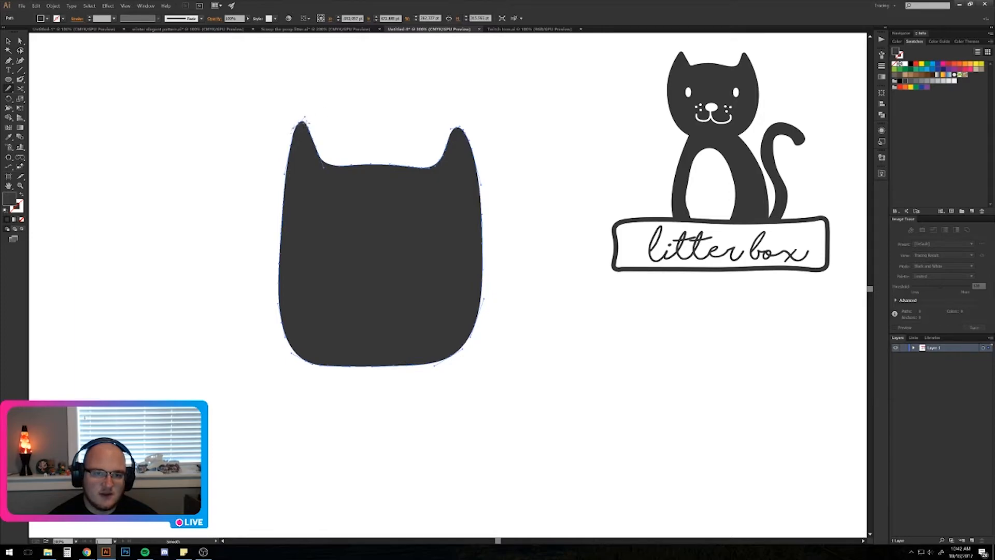
mouse_move(304, 121)
mouse_down()
mouse_move(310, 139)
mouse_move(291, 139)
mouse_move(313, 139)
mouse_up()
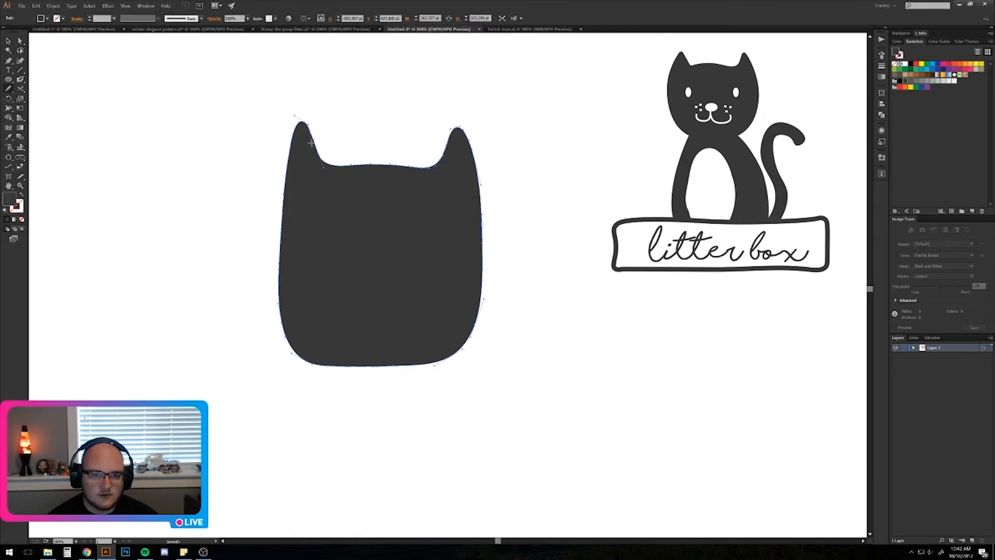
mouse_move(326, 164)
mouse_down()
mouse_move(364, 168)
mouse_move(465, 131)
mouse_move(483, 191)
mouse_up()
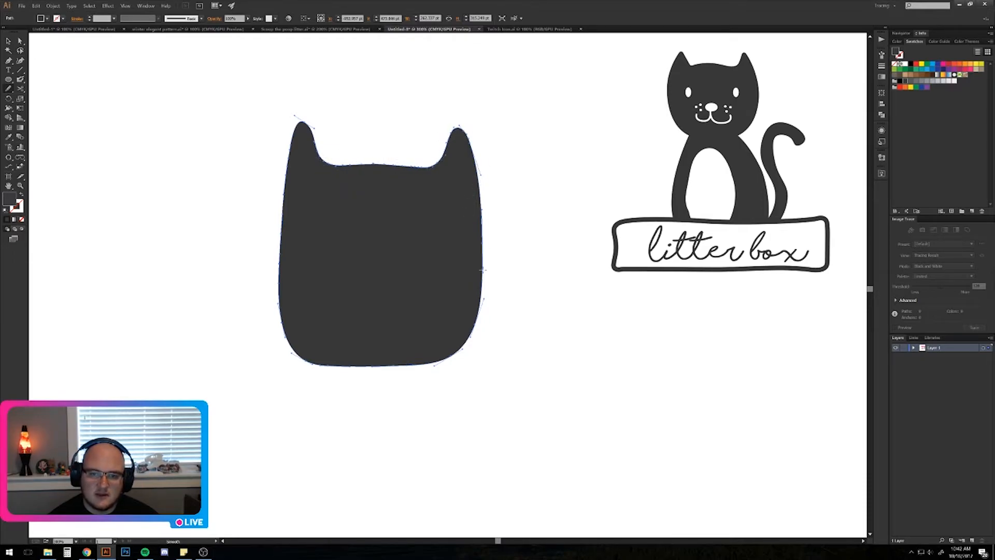
drag(482, 270, 481, 292)
mouse_move(311, 130)
mouse_down()
mouse_move(281, 124)
mouse_move(276, 218)
mouse_up()
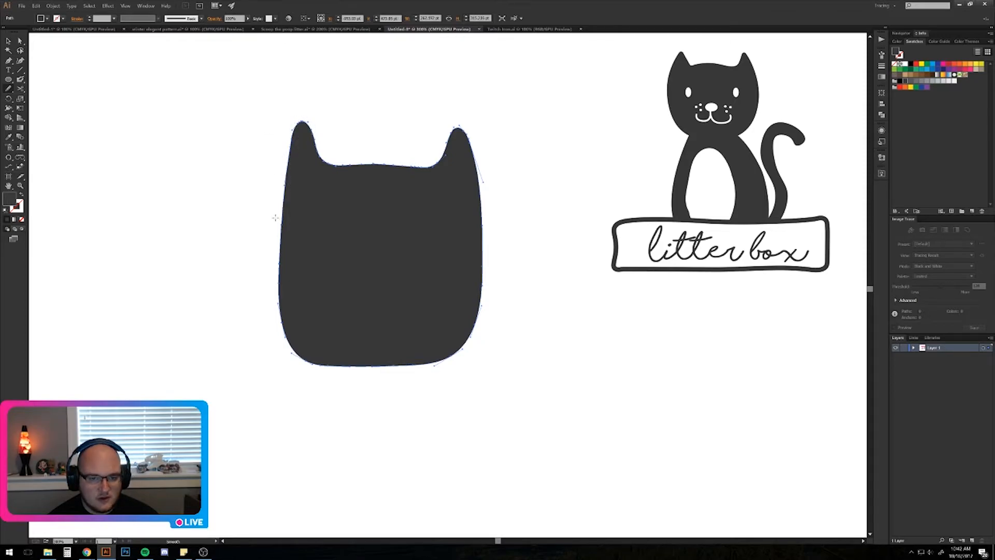
Duplicate the head shape to its left and delete the extra head.
key(v)
drag(217, 355, 364, 349)
scroll(267, 353, down, 1)
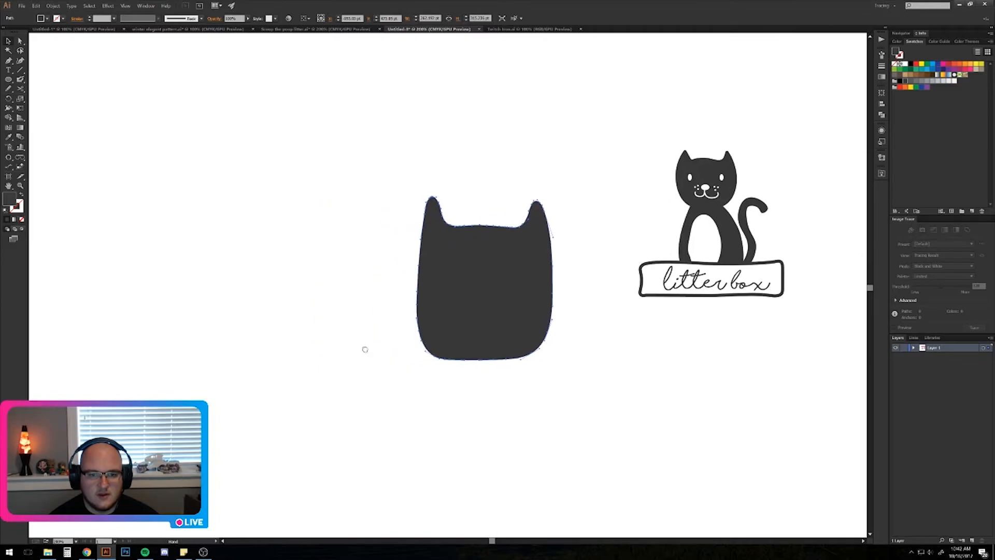
drag(465, 300, 199, 312)
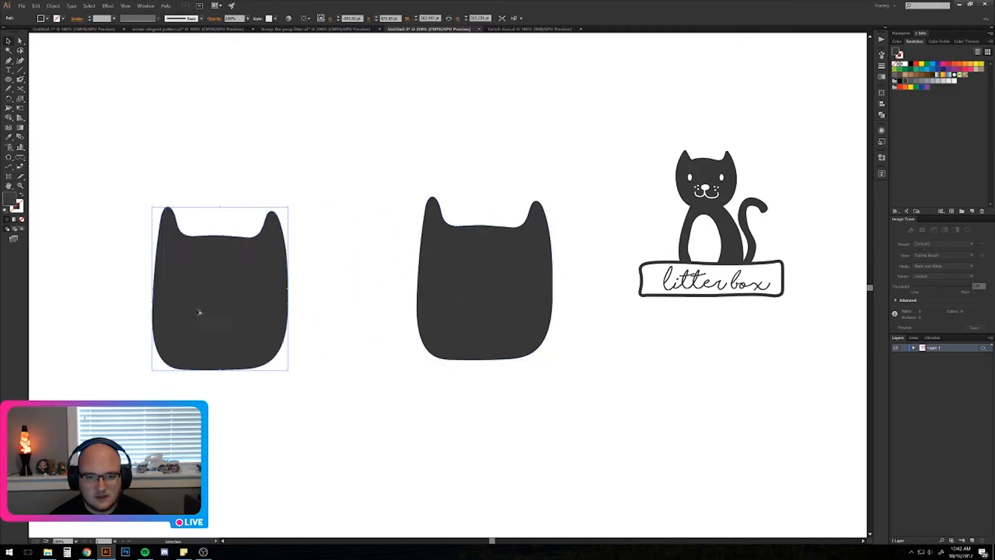
click(334, 421)
drag(501, 419, 540, 413)
drag(273, 267, 214, 195)
drag(310, 331, 180, 340)
scroll(373, 257, up, 3)
drag(348, 220, 238, 176)
drag(476, 187, 505, 292)
key(Delete)
Scale the remaining head shape down slightly, keeping it beside the litter box cat.
scroll(332, 279, down, 3)
drag(207, 237, 233, 230)
scroll(304, 251, up, 4)
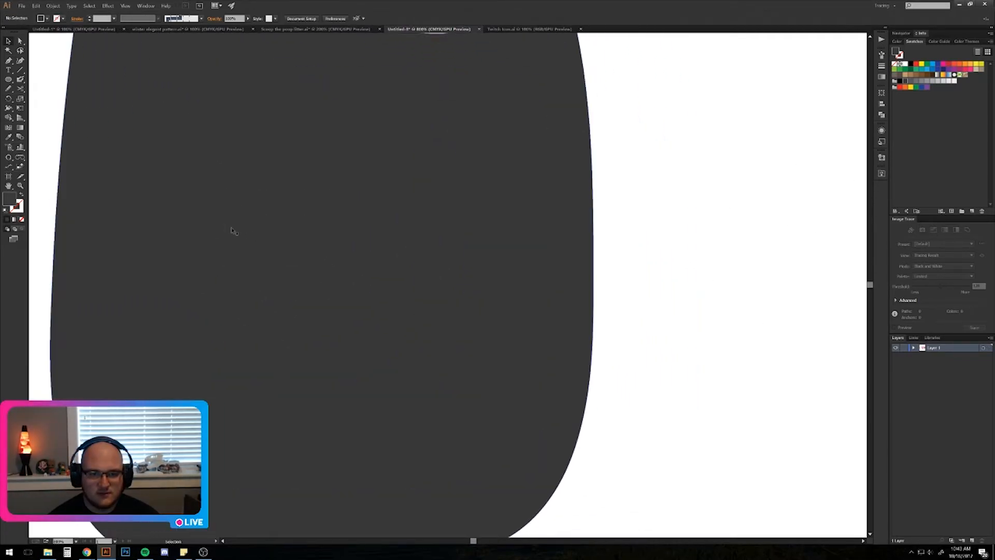
scroll(233, 229, down, 3)
drag(506, 284, 368, 282)
drag(182, 245, 555, 293)
scroll(662, 278, up, 2)
scroll(555, 293, down, 2)
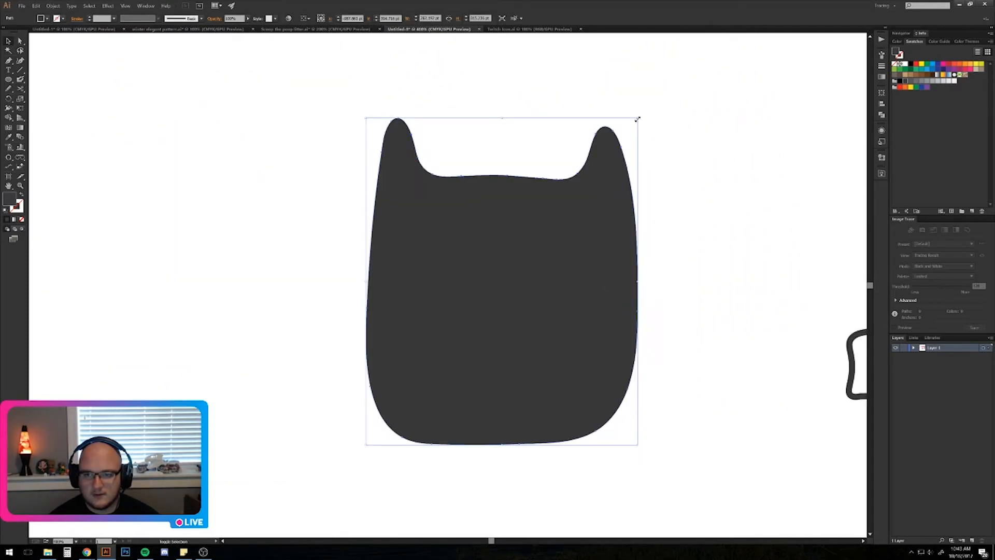
drag(637, 120, 617, 144)
click(678, 303)
drag(679, 311, 485, 311)
drag(253, 297, 382, 221)
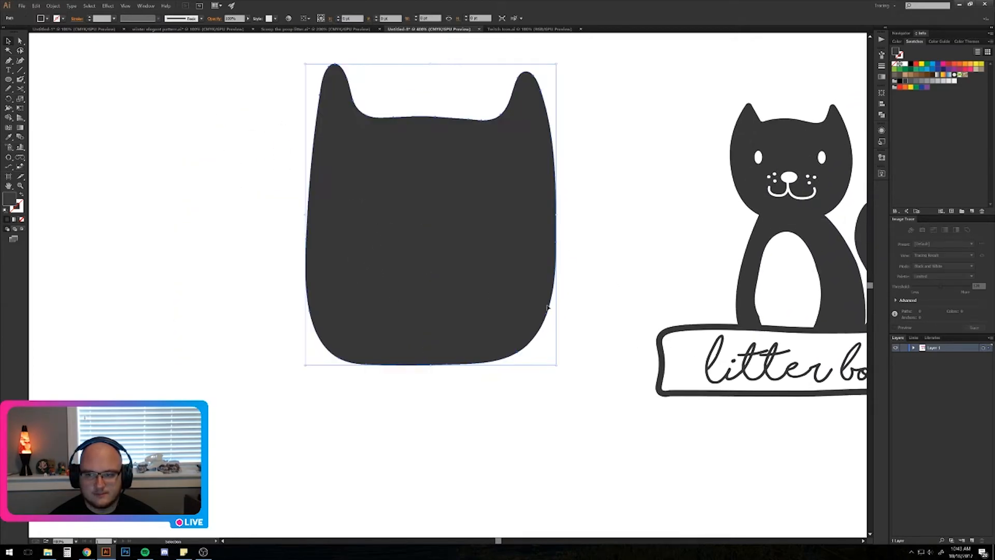
drag(577, 293, 478, 295)
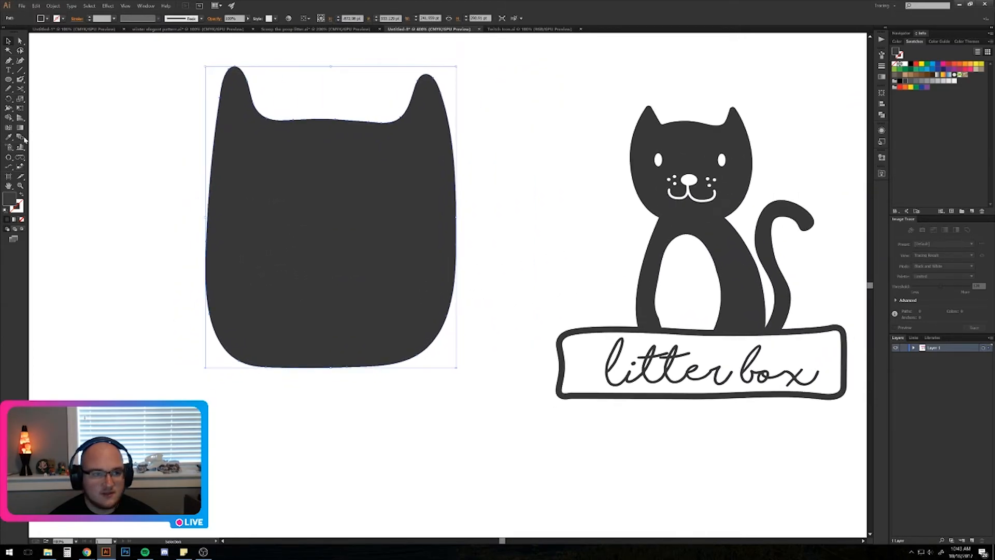
Draw a narrow upright ellipse of about 19 by 29 pt as an eye on the upper left of the head.
click(12, 77)
mouse_move(258, 161)
mouse_down()
mouse_move(276, 200)
mouse_move(277, 192)
mouse_up()
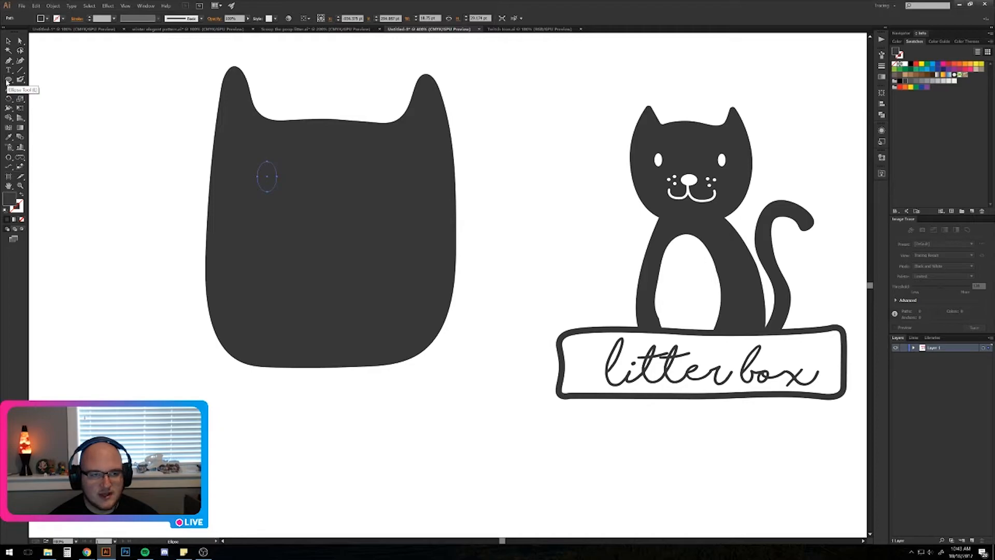
Detach the shape tools as a floating toolbar and place it above the litter box cat.
click(7, 80)
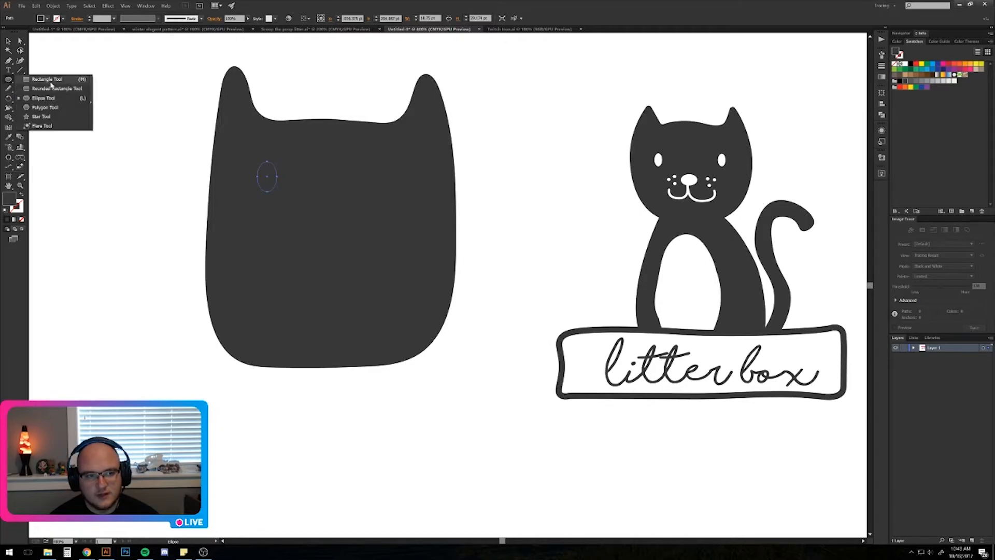
click(90, 104)
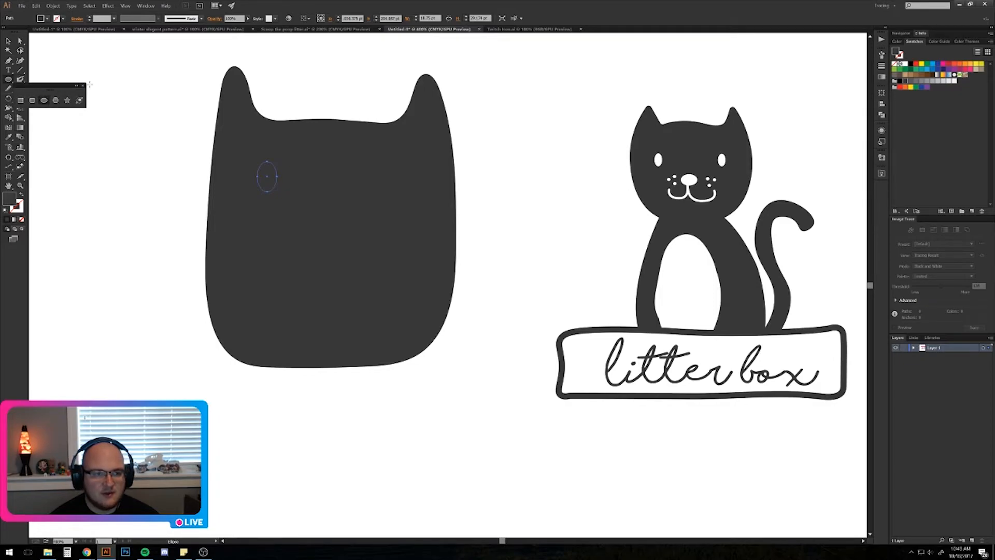
click(84, 86)
click(8, 80)
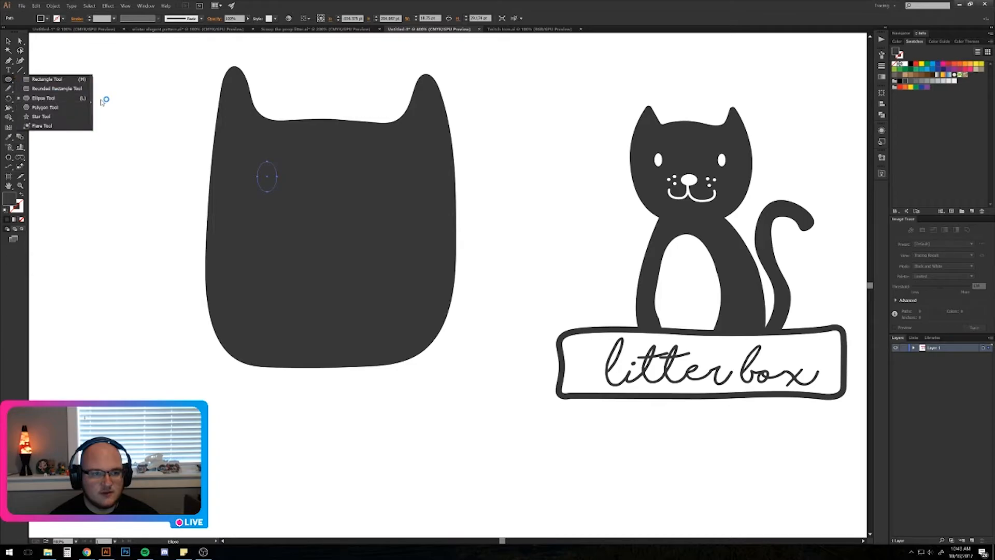
click(92, 105)
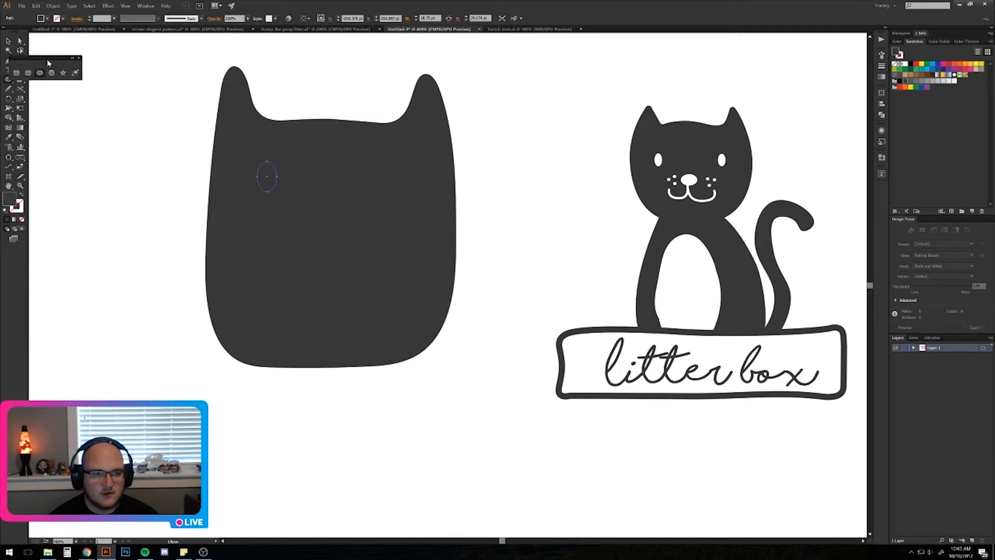
drag(48, 62, 800, 62)
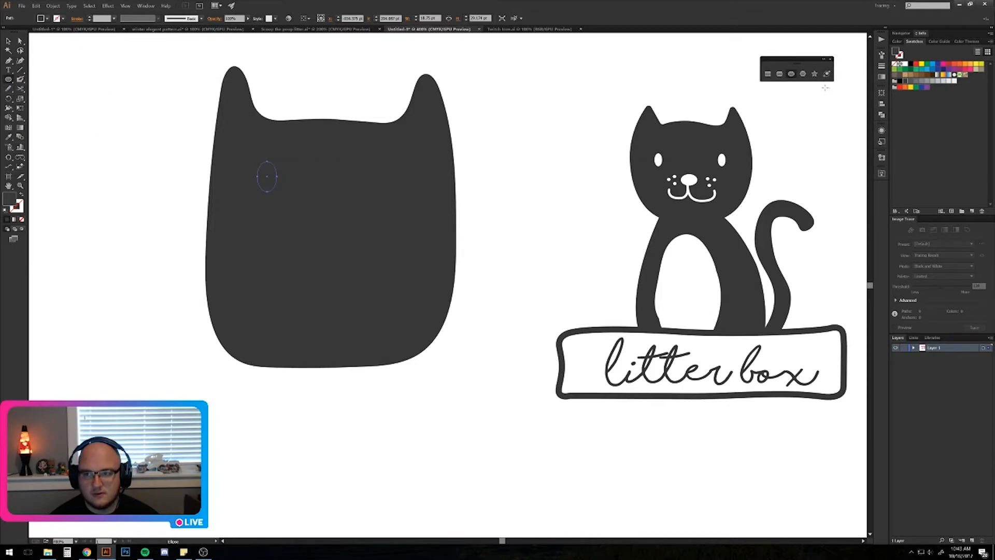
click(147, 6)
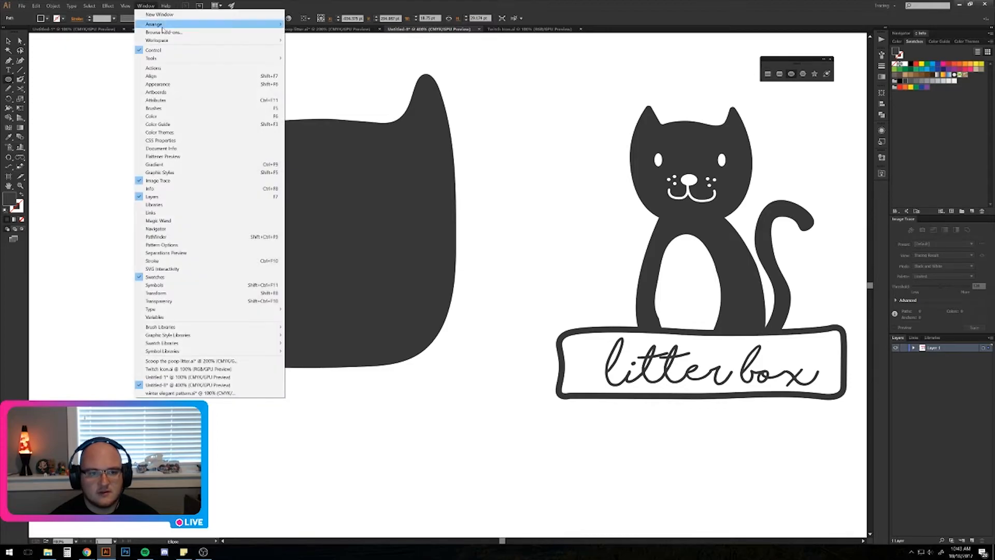
click(793, 62)
Select the eye ellipse and fill it with white.
key(v)
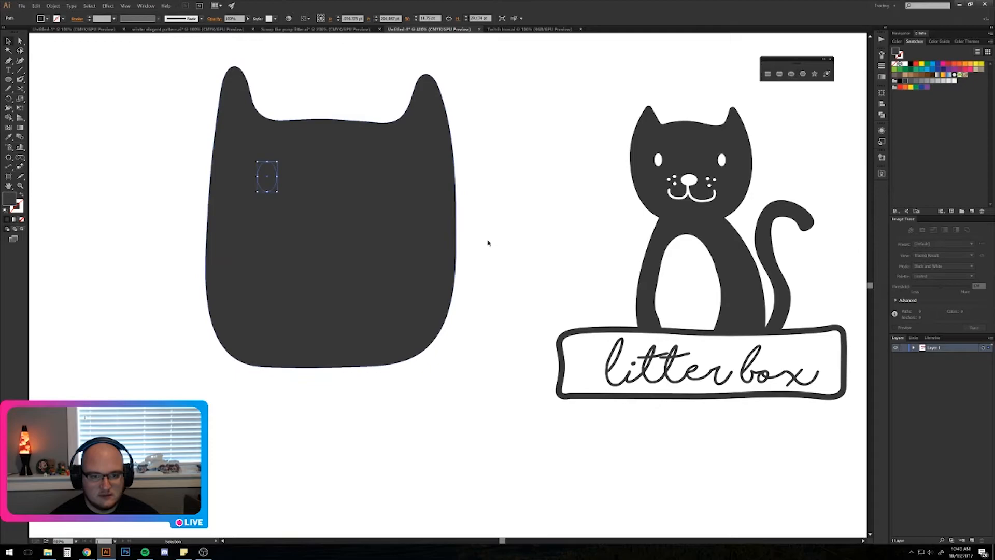
click(527, 229)
click(266, 179)
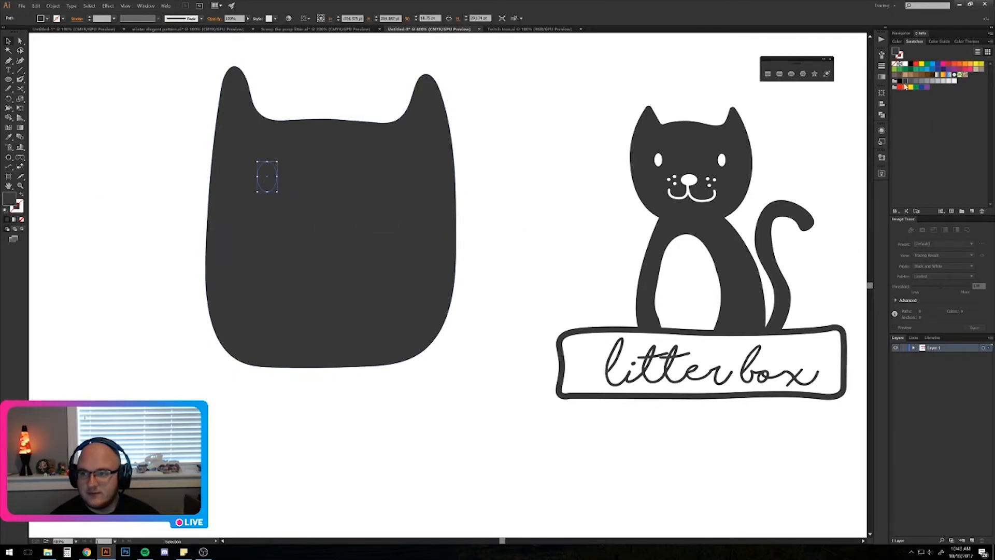
click(905, 65)
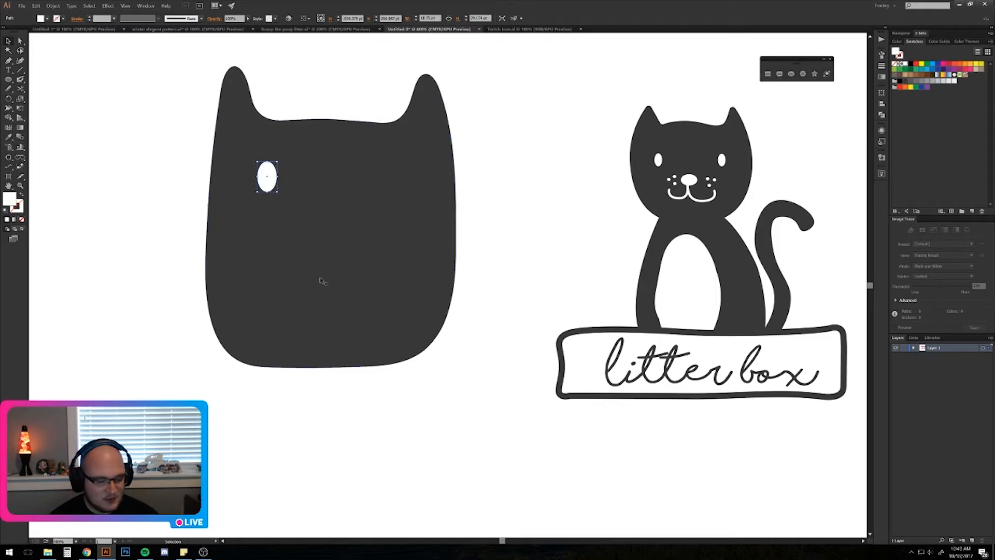
Enlarge the white eye slightly, place it lower on the head's left side and duplicate it level on the right side.
drag(277, 179, 392, 218)
key(ctrl+shift+a)
key(ctrl+shift+a)
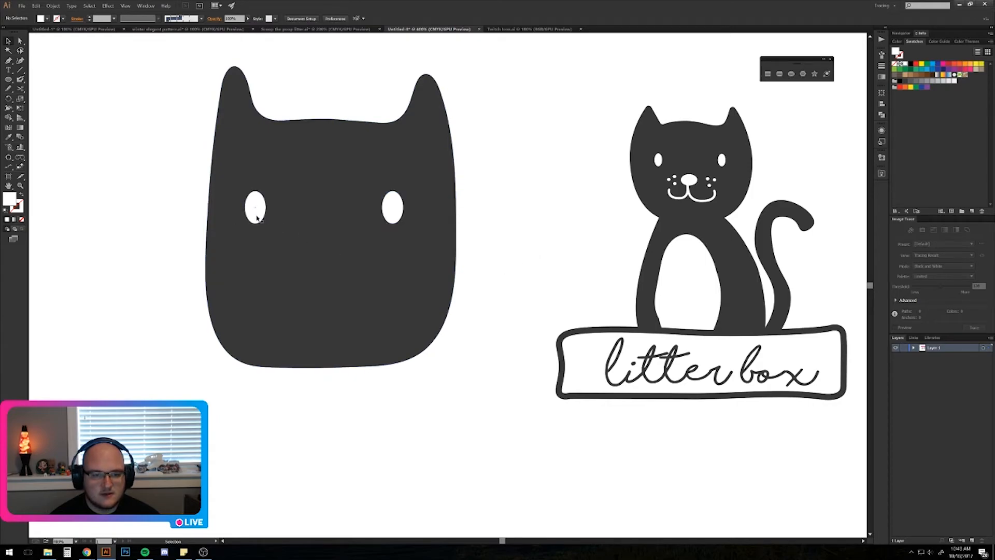
Try both eyes closer together near the middle of the head.
drag(533, 268, 556, 246)
drag(279, 189, 316, 189)
shift+click(416, 195)
drag(416, 195, 376, 202)
click(574, 211)
Spread the two eyes apart again and nudge each slightly inward, keeping them level and evenly spaced on the head.
drag(314, 198, 280, 195)
click(537, 302)
drag(384, 194, 420, 196)
drag(282, 197, 285, 195)
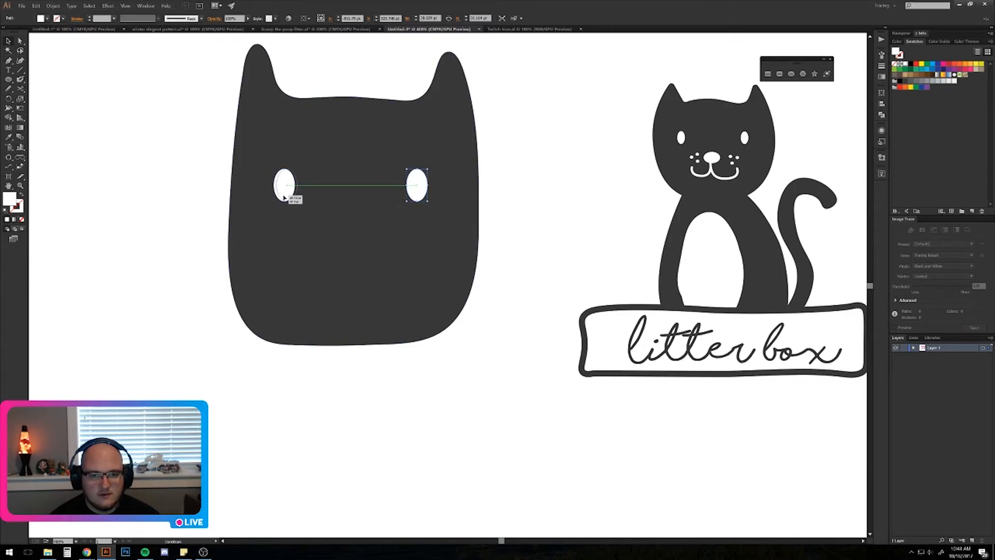
click(466, 404)
drag(413, 195, 411, 195)
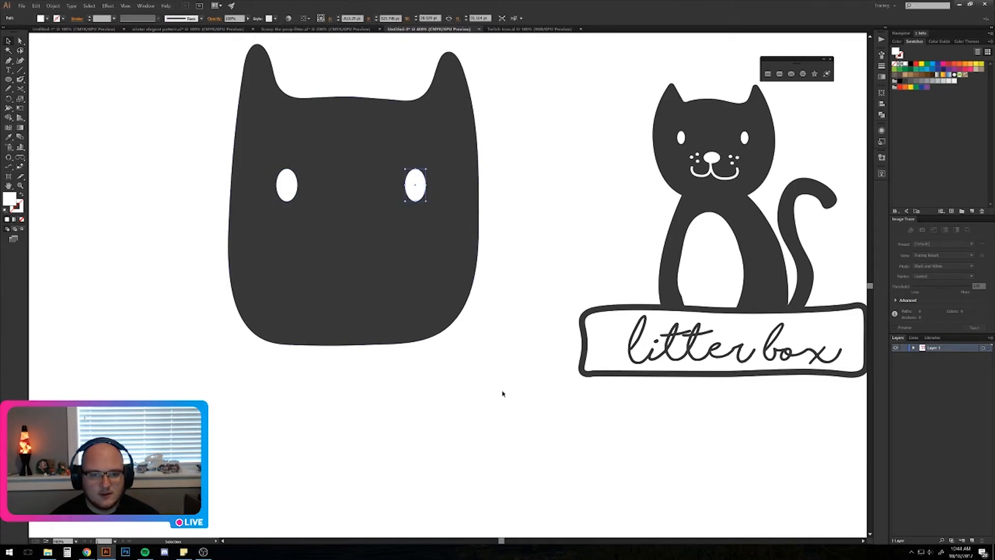
click(359, 392)
Draw a white, slightly wide ellipse as the nose, centred below and between the eyes.
key(l)
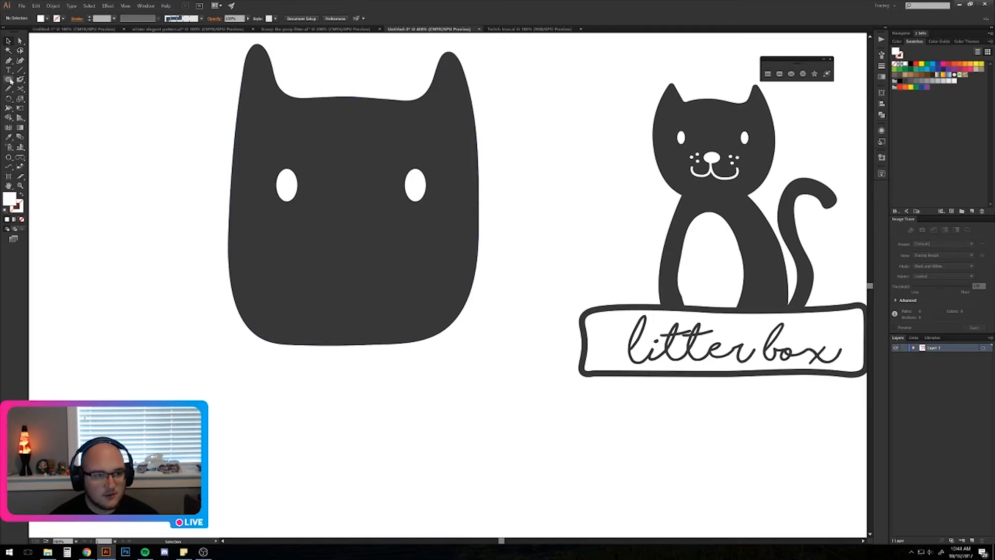
drag(336, 200, 352, 252)
key(v)
click(339, 363)
Select both eyes together and move them straight down closer to the nose.
click(294, 199)
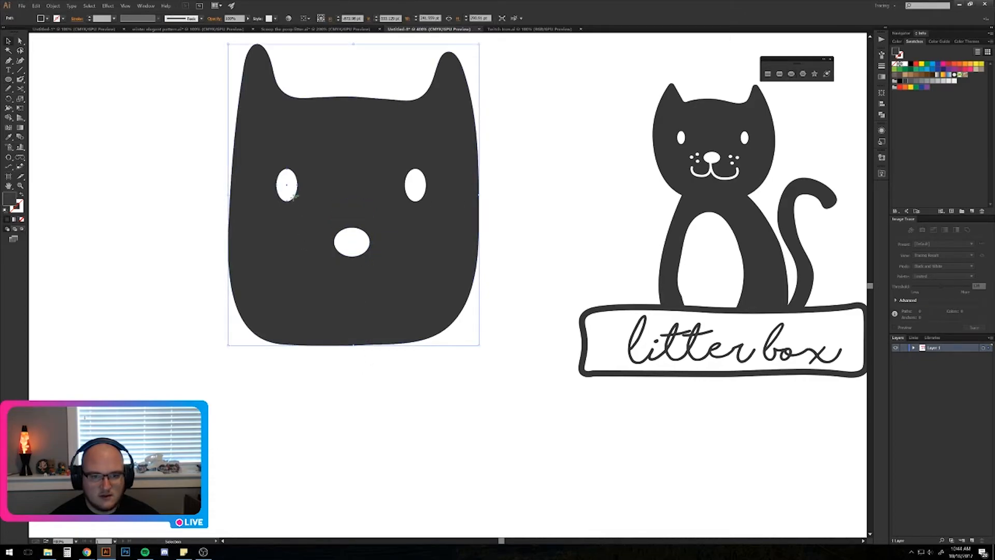
click(286, 189)
double_click(415, 192)
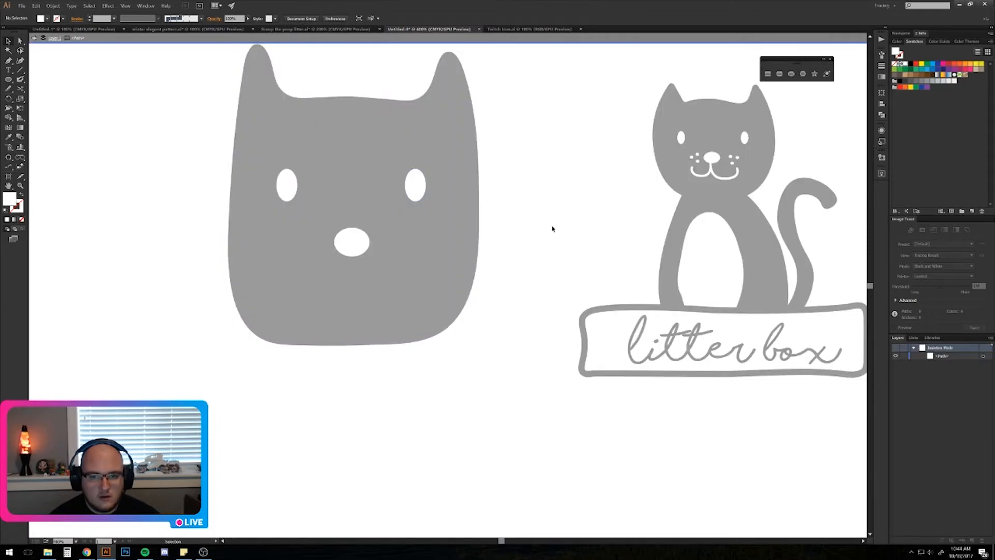
key(Escape)
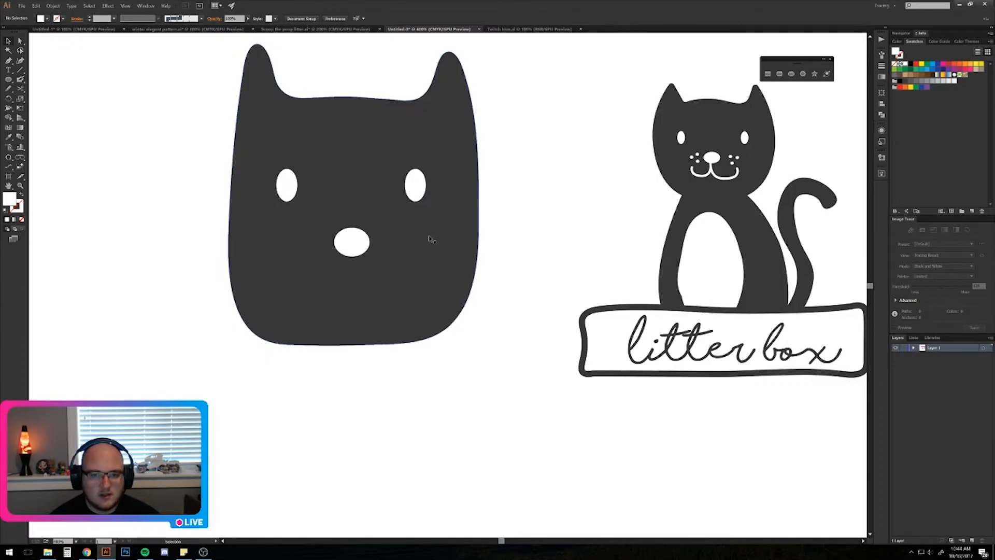
click(286, 189)
shift+click(417, 192)
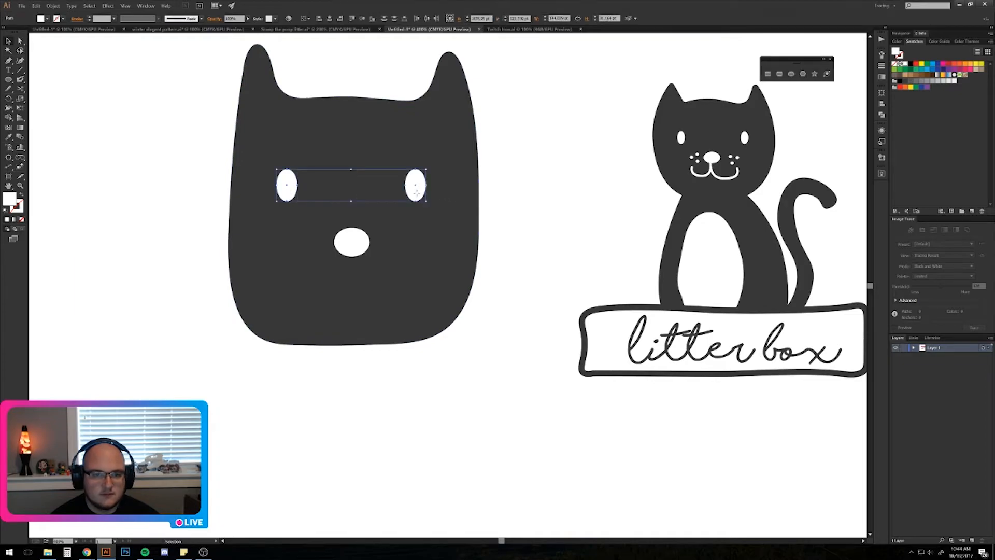
drag(417, 193, 417, 210)
click(500, 347)
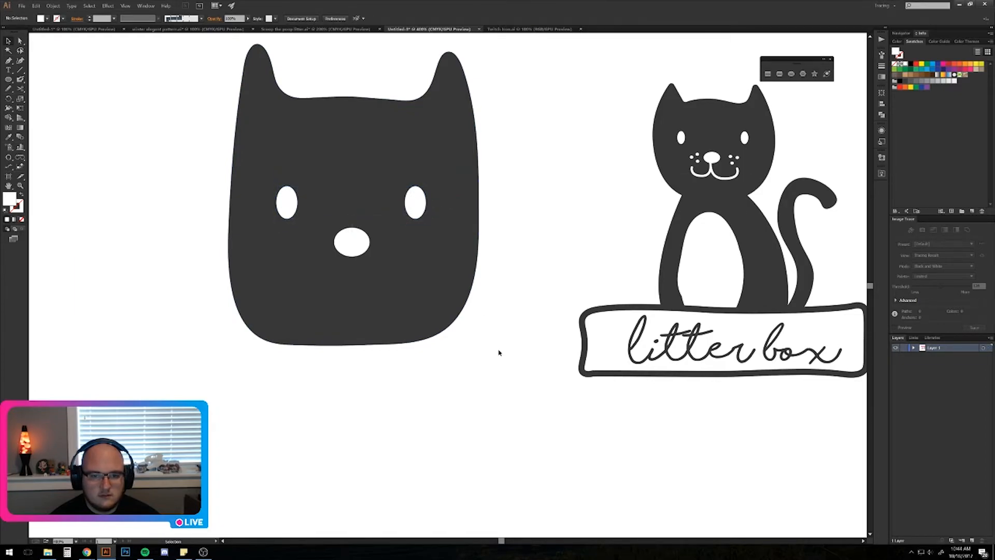
drag(500, 362, 504, 339)
drag(391, 280, 394, 315)
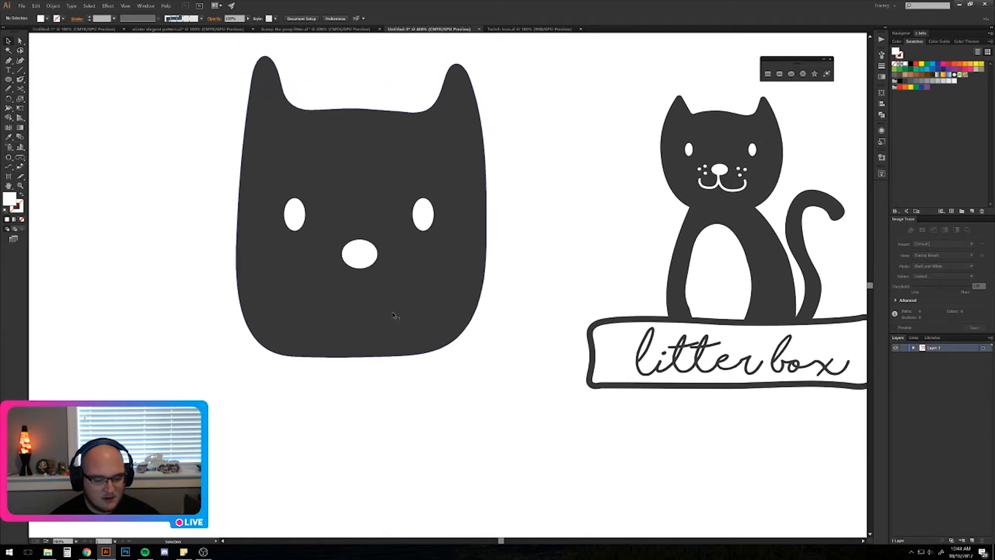
Draw half of the mouth with the Pen tool, straight down from the nose and curving outward, as an unfilled white-stroked path.
click(10, 62)
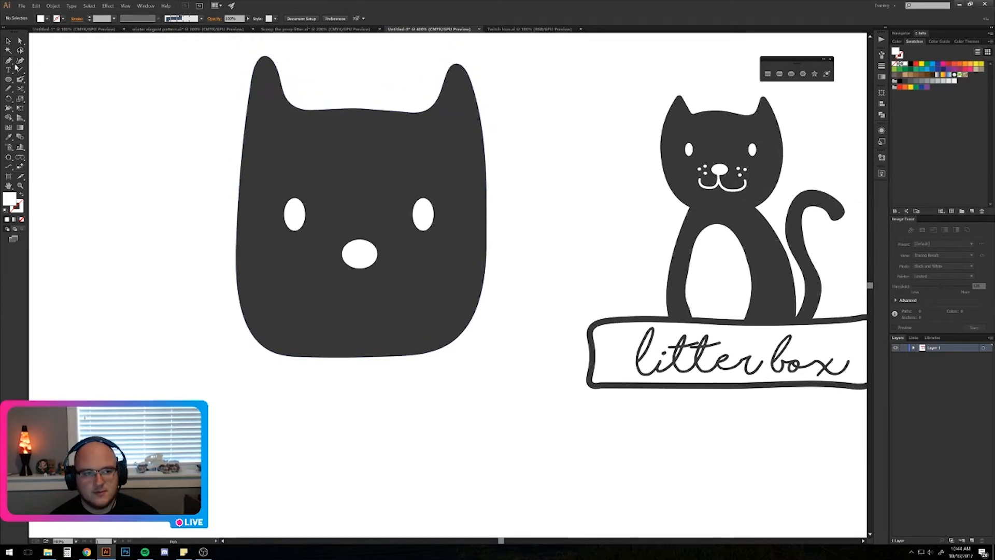
click(20, 60)
click(10, 62)
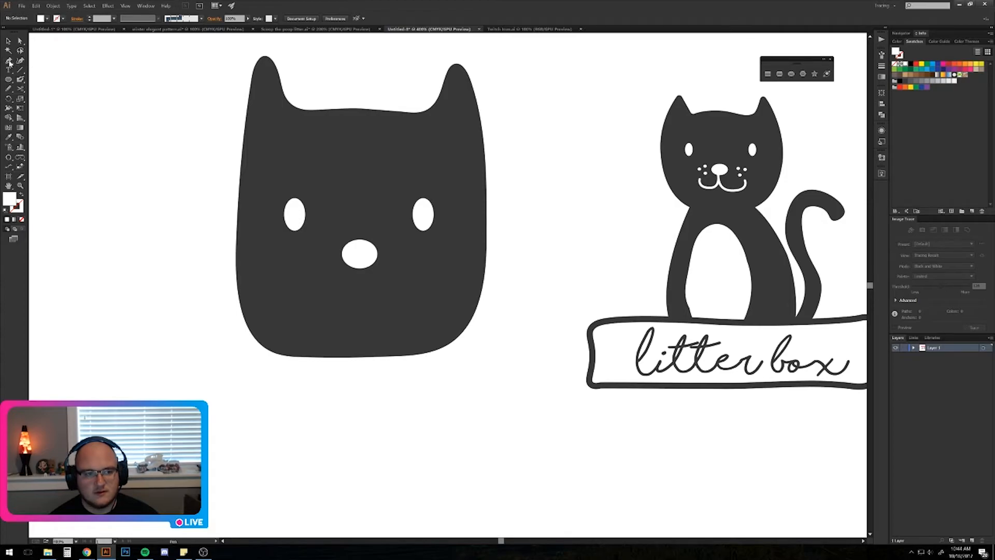
drag(399, 331, 395, 285)
scroll(353, 224, up, 1)
drag(355, 224, 382, 387)
scroll(371, 280, up, 2)
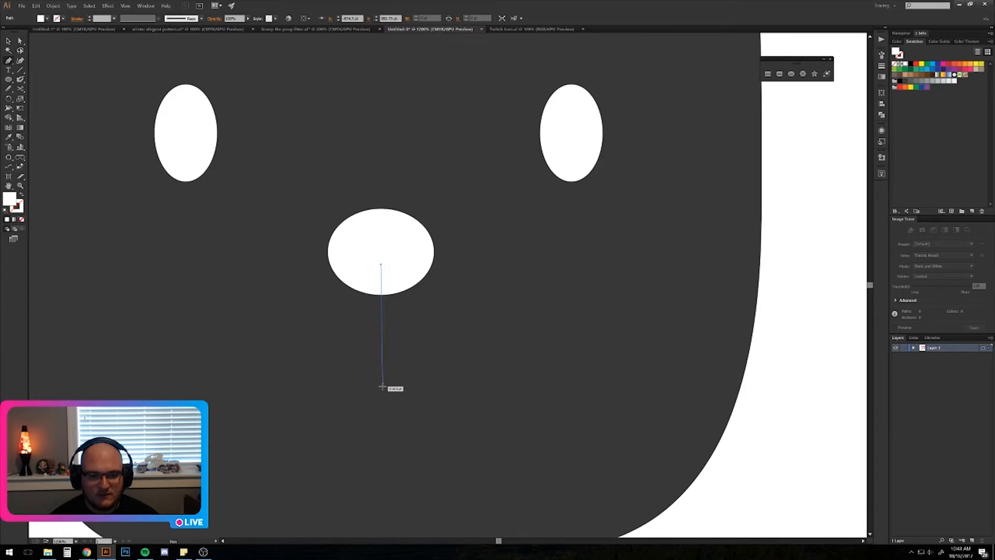
drag(382, 388, 386, 409)
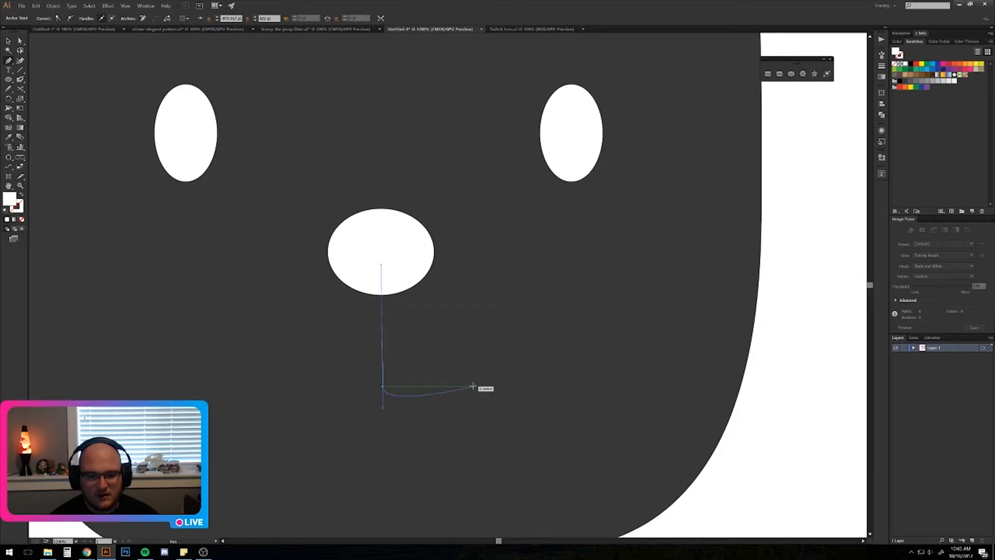
drag(483, 391, 492, 316)
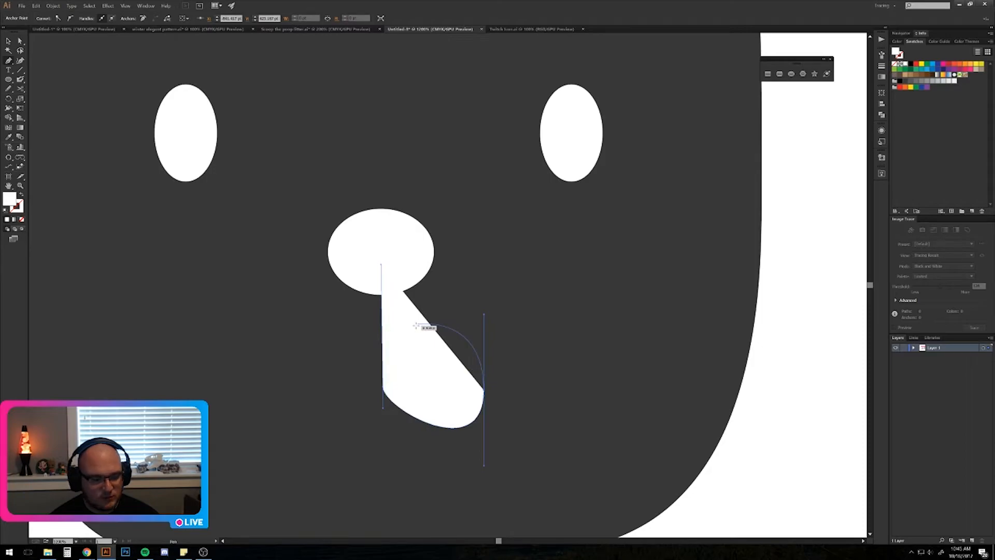
key(shift+x)
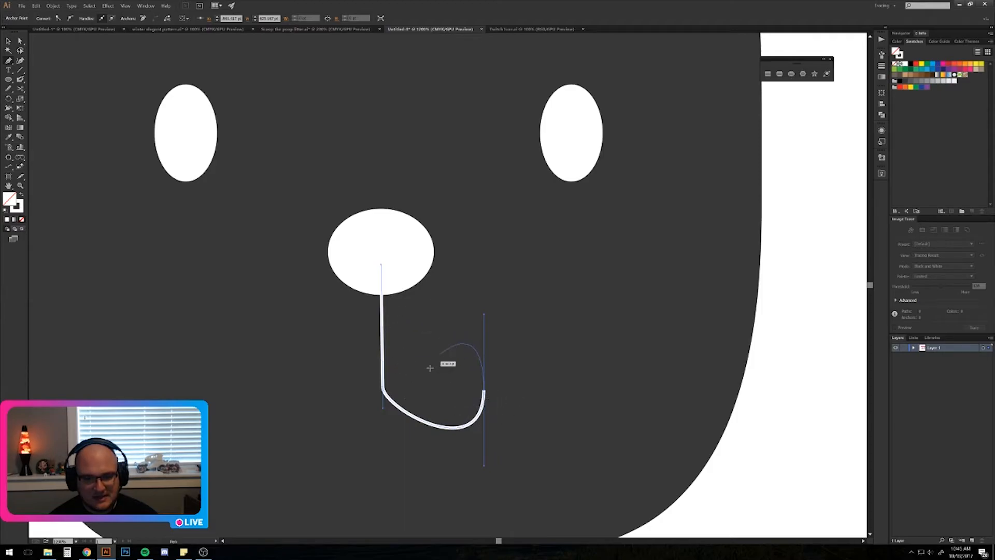
drag(423, 387, 445, 351)
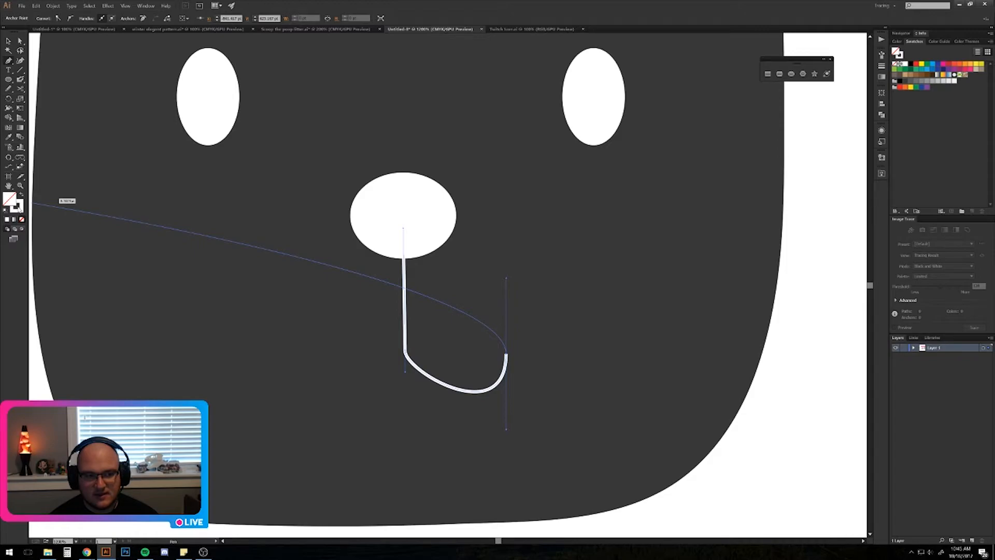
Try a green stroke with green and dark blue fills on the mouth path, and clear its fill.
click(906, 71)
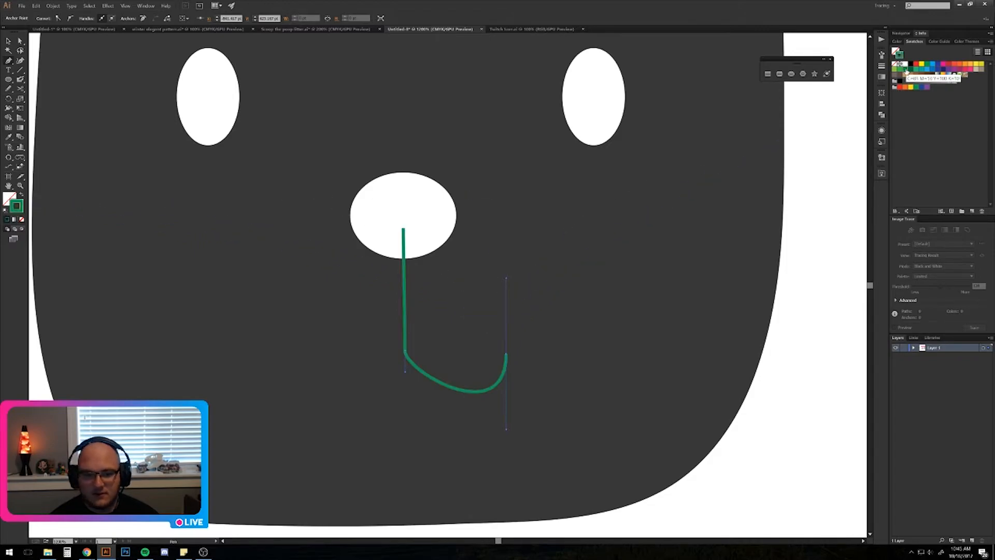
key(x)
click(906, 71)
click(919, 71)
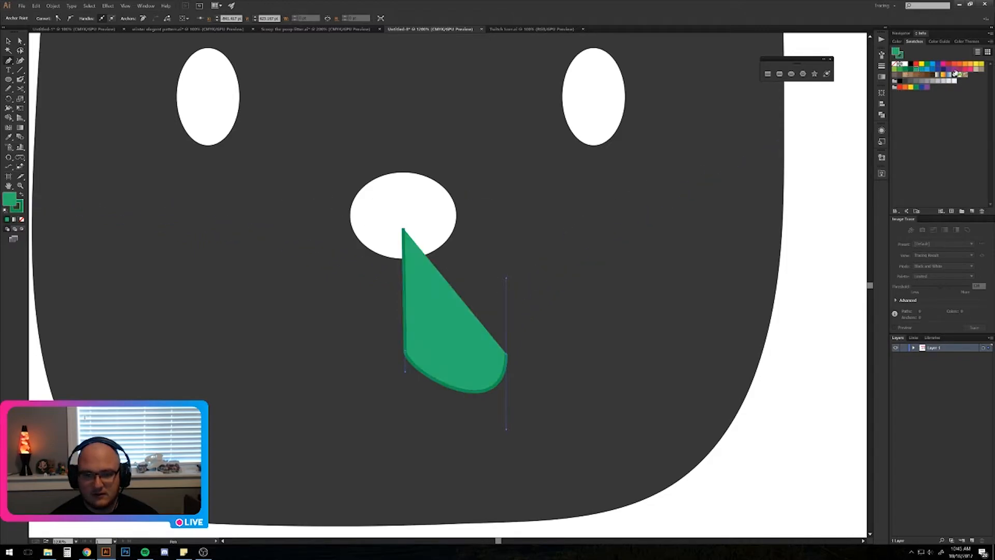
click(942, 69)
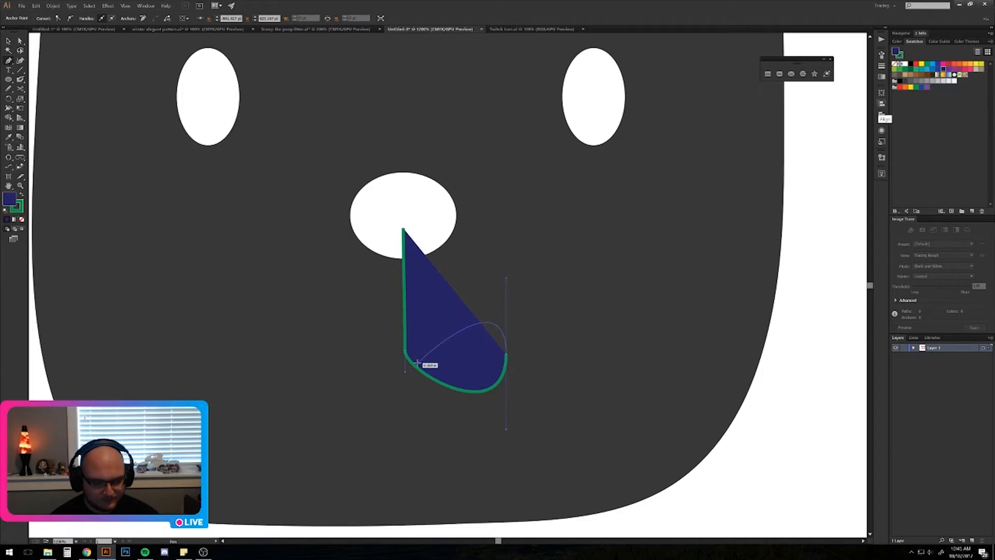
key(slash)
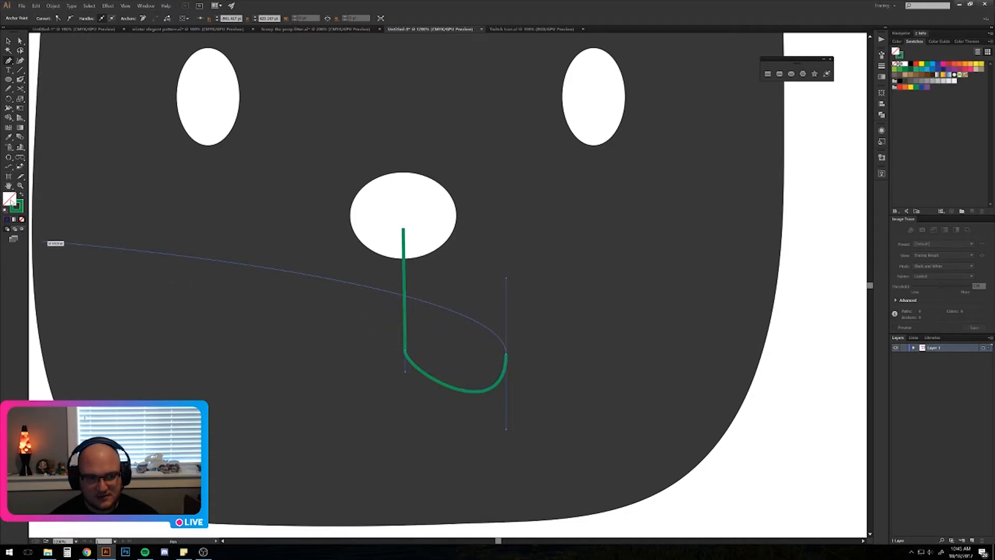
Lengthen the direction handle at the mouth path's lower corner downward to round the curve into an even U shape.
key(a)
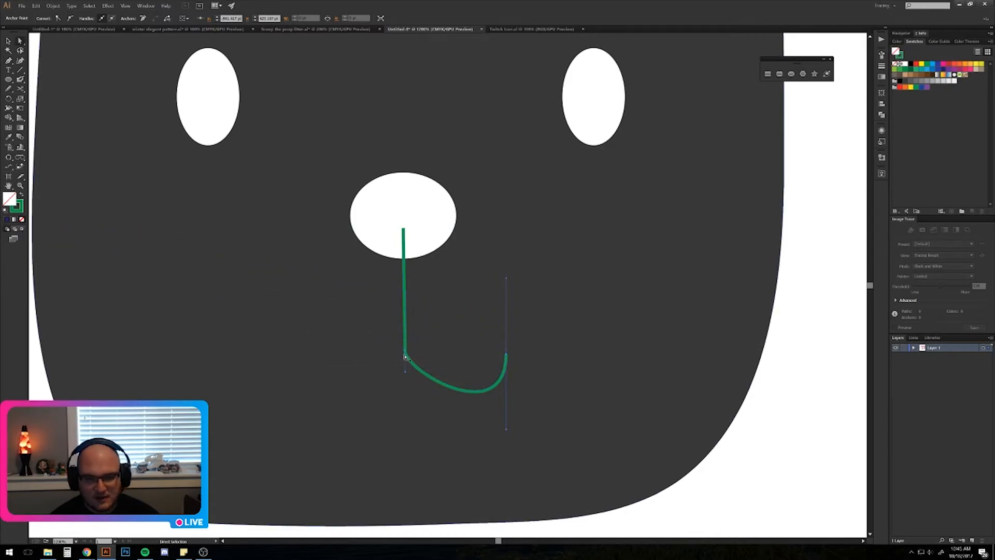
click(405, 353)
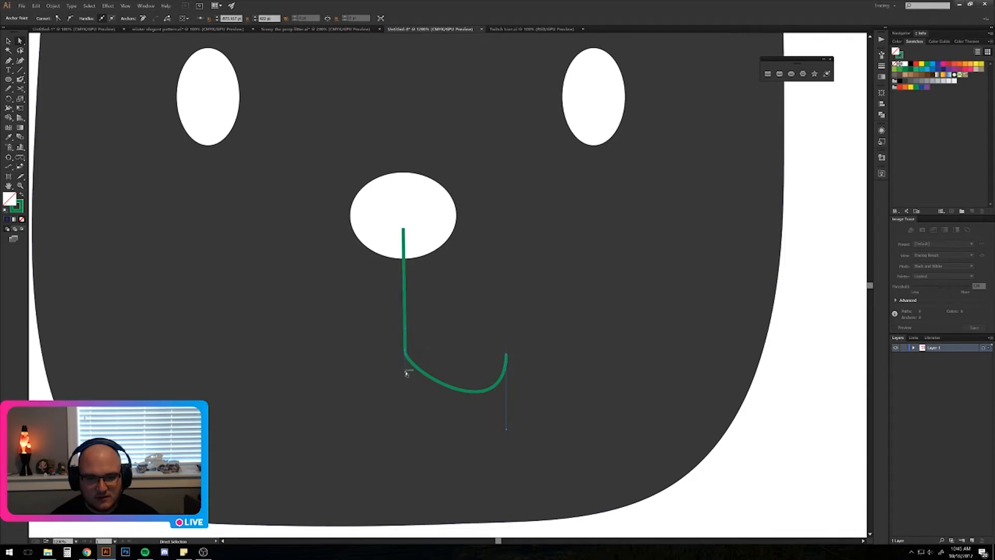
drag(406, 377, 405, 422)
click(662, 492)
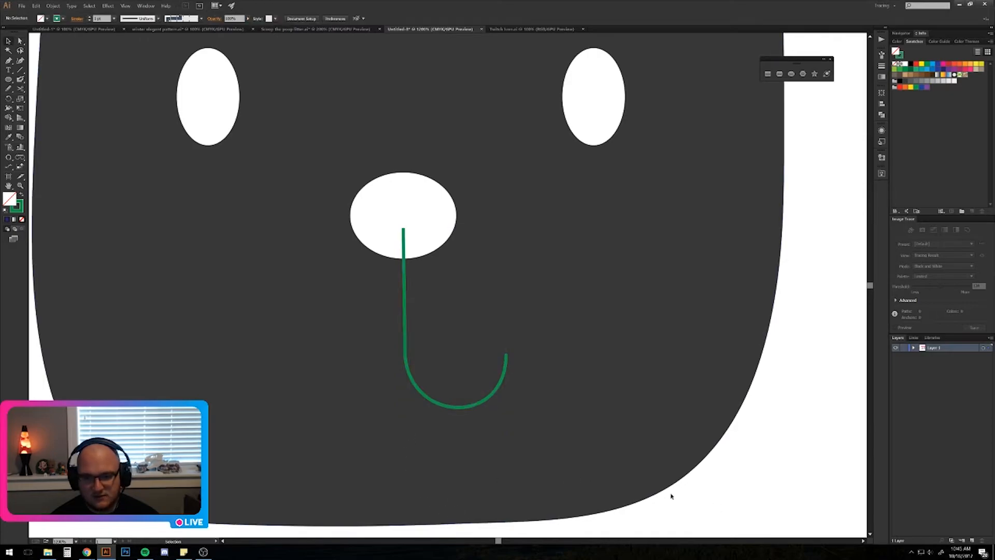
Set the mouth curve's stroke to white and move the curve straight up closer to the nose.
click(416, 386)
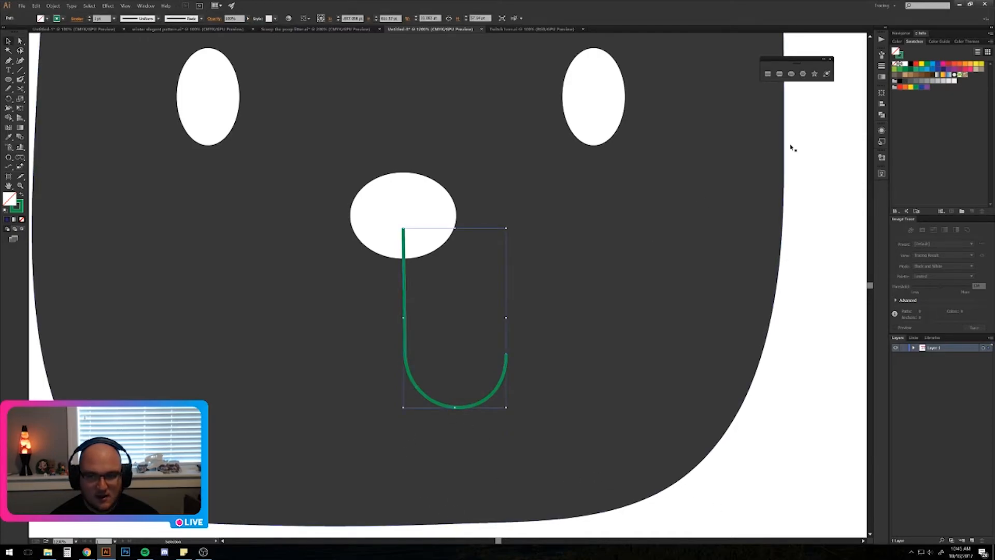
key(x)
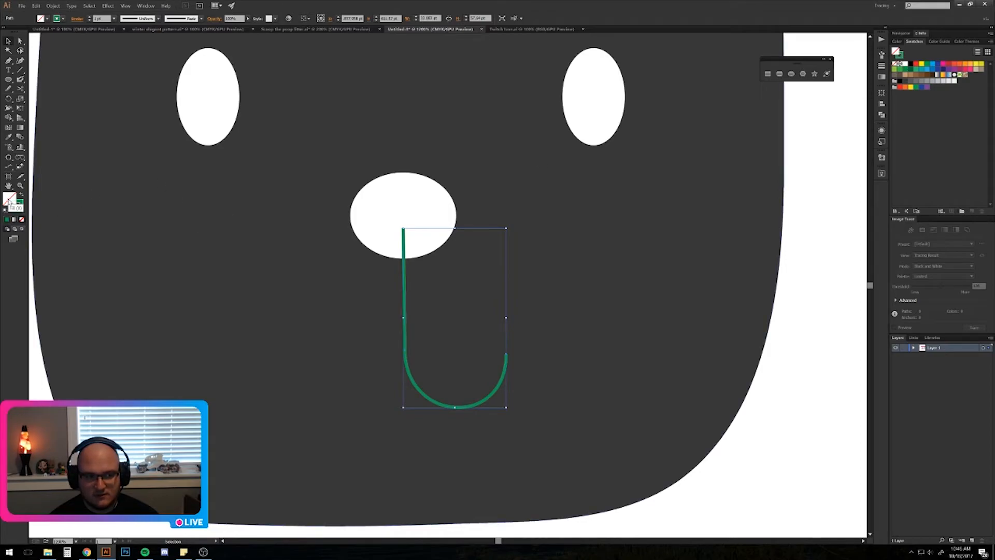
click(904, 64)
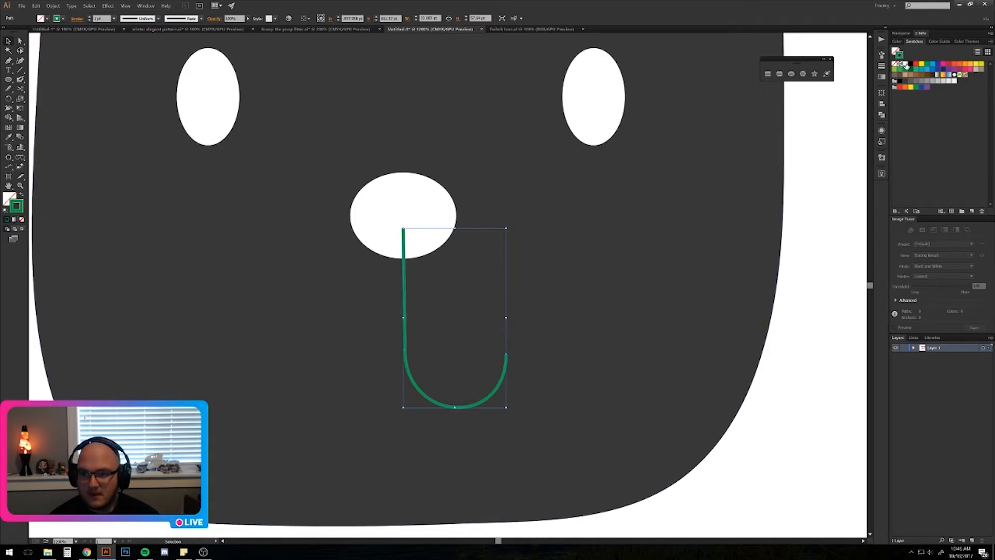
click(762, 382)
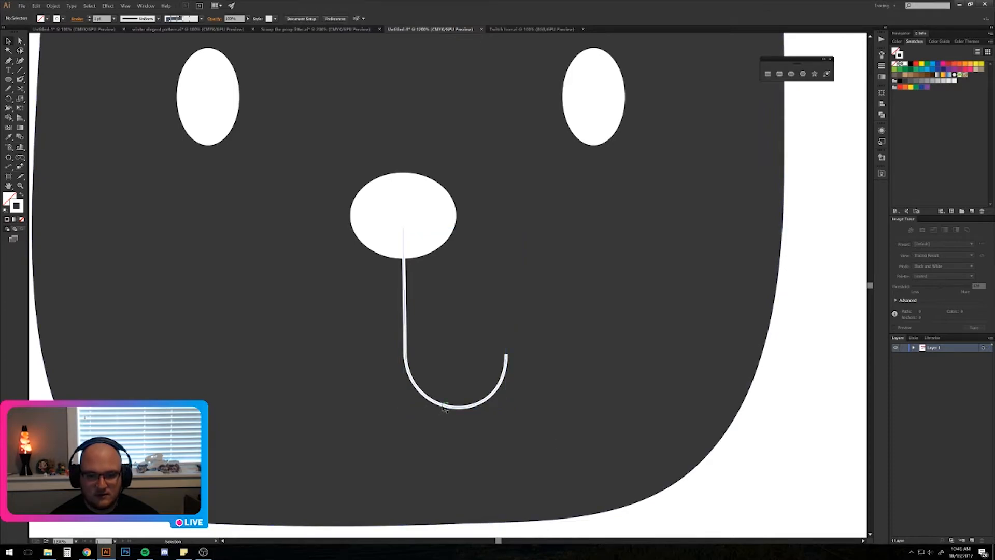
drag(444, 393, 444, 363)
click(748, 471)
Duplicate the mouth curve to the left of the original, keeping both at the same height.
scroll(754, 468, down, 1)
drag(509, 380, 472, 391)
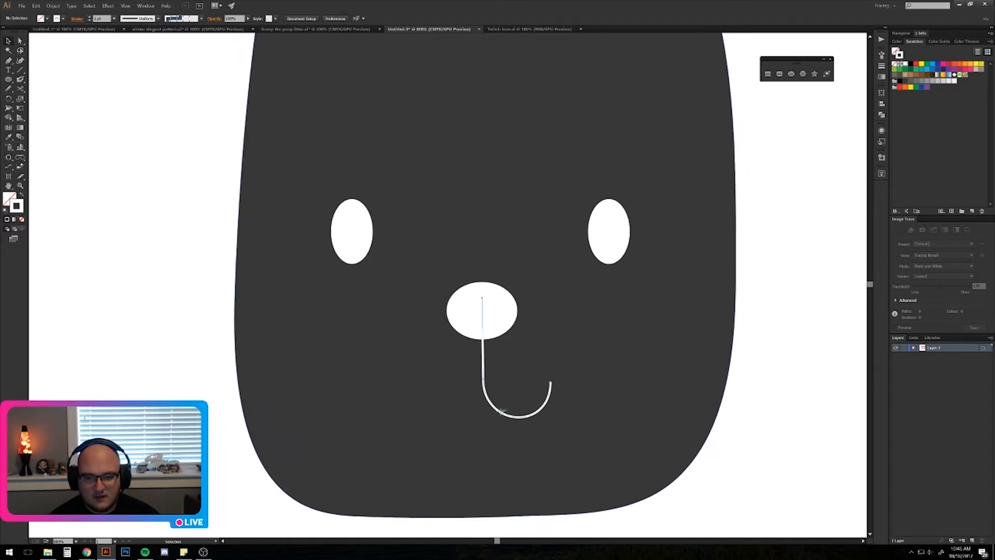
alt+drag(502, 411, 403, 412)
key(a)
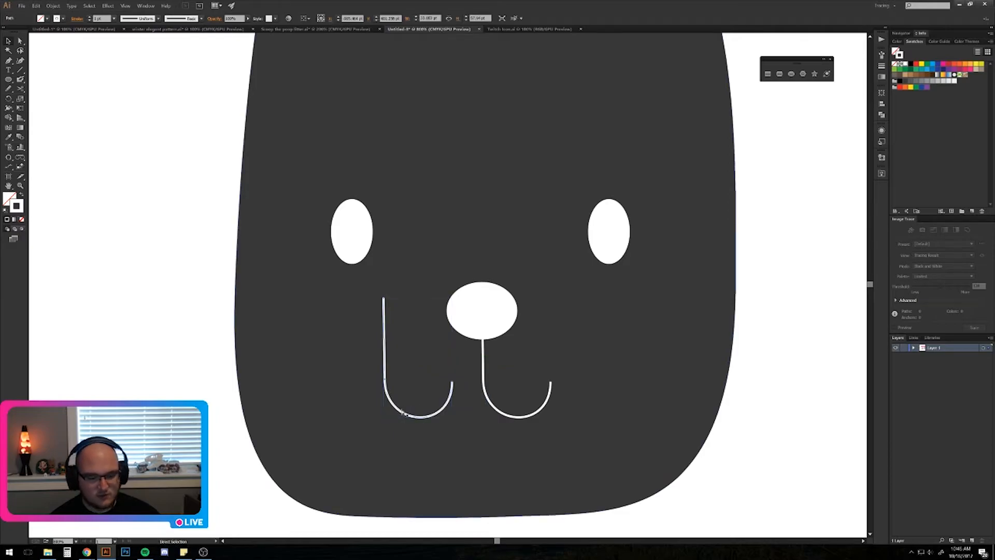
key(v)
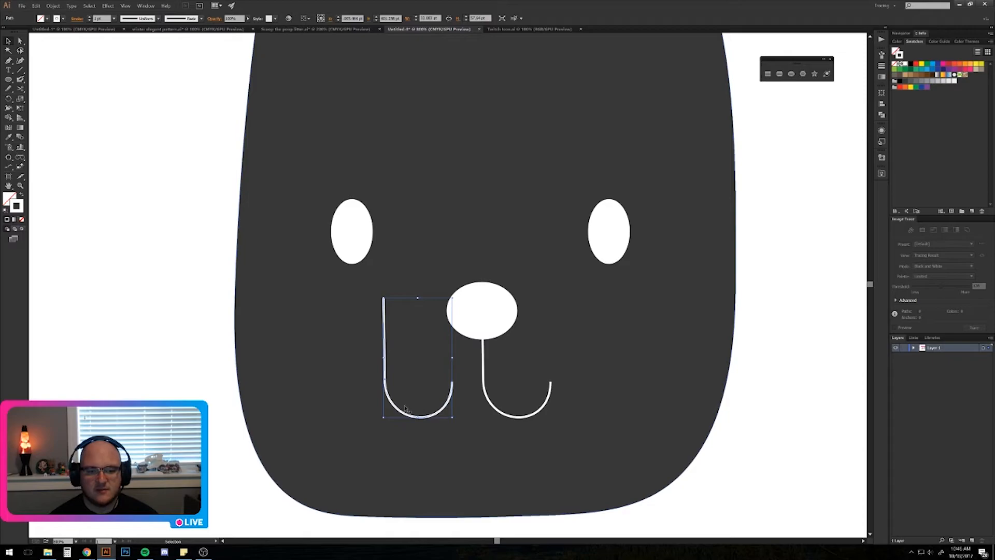
Reflect the copied curve across the vertical axis and move it so its stem meets the original's below the nose.
right_click(384, 374)
mouse_move(410, 467)
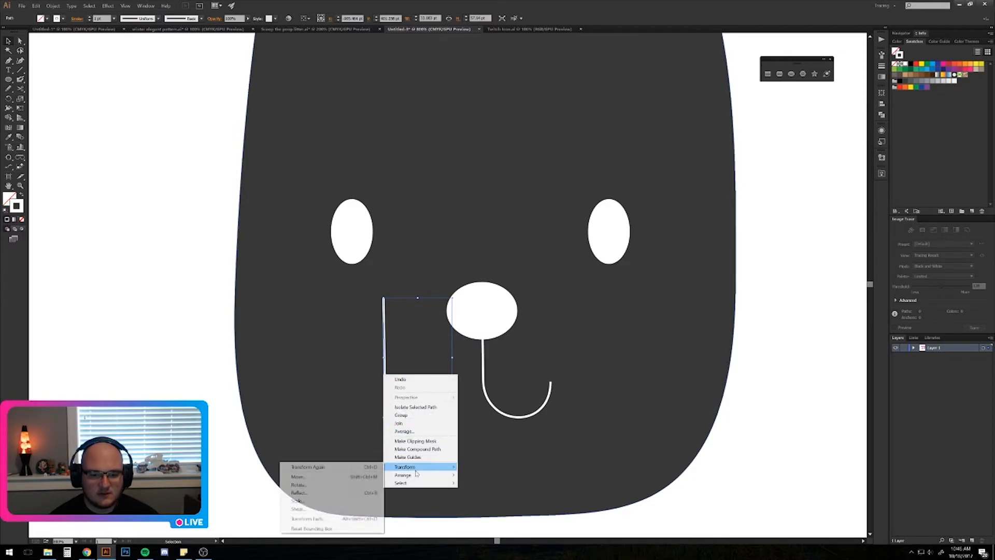
click(328, 493)
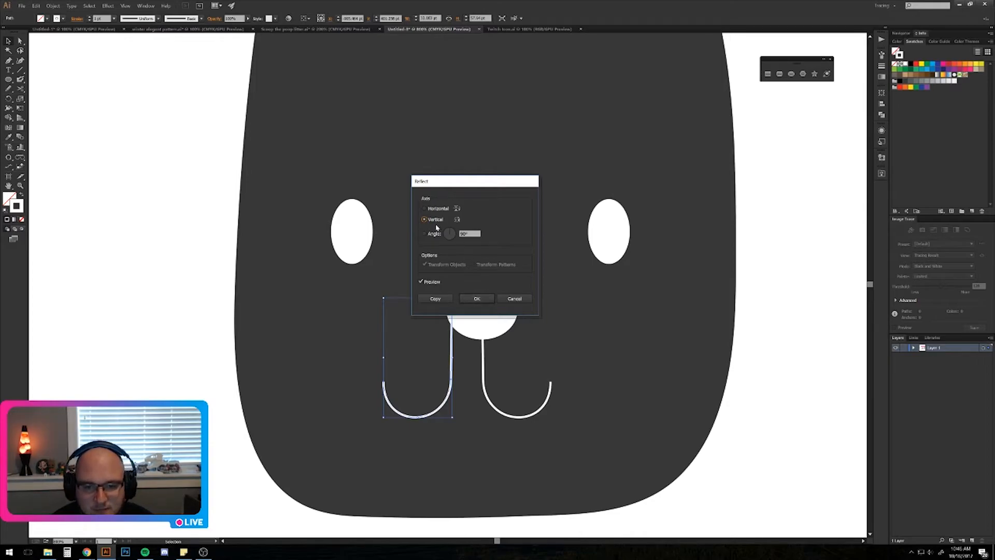
click(436, 282)
click(438, 284)
click(438, 285)
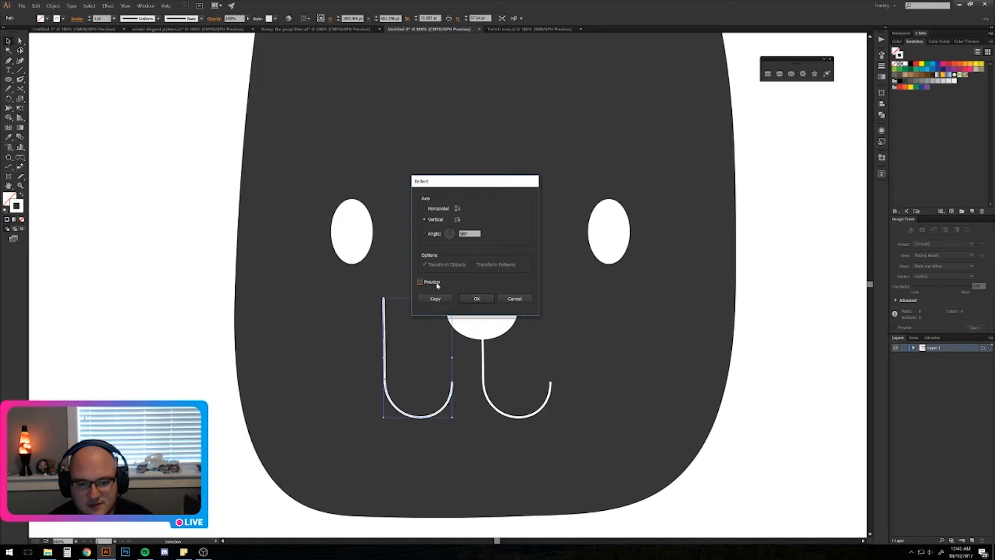
click(431, 281)
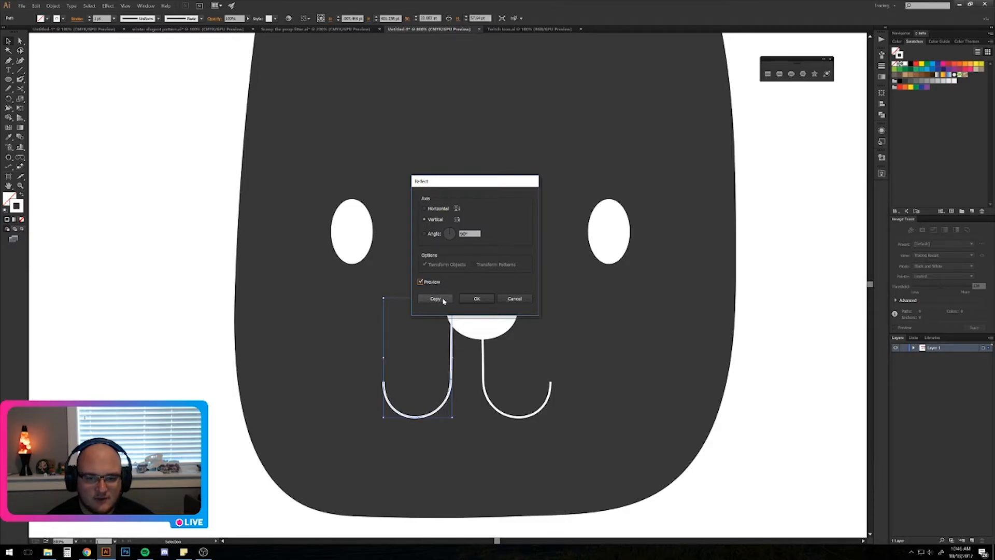
click(478, 300)
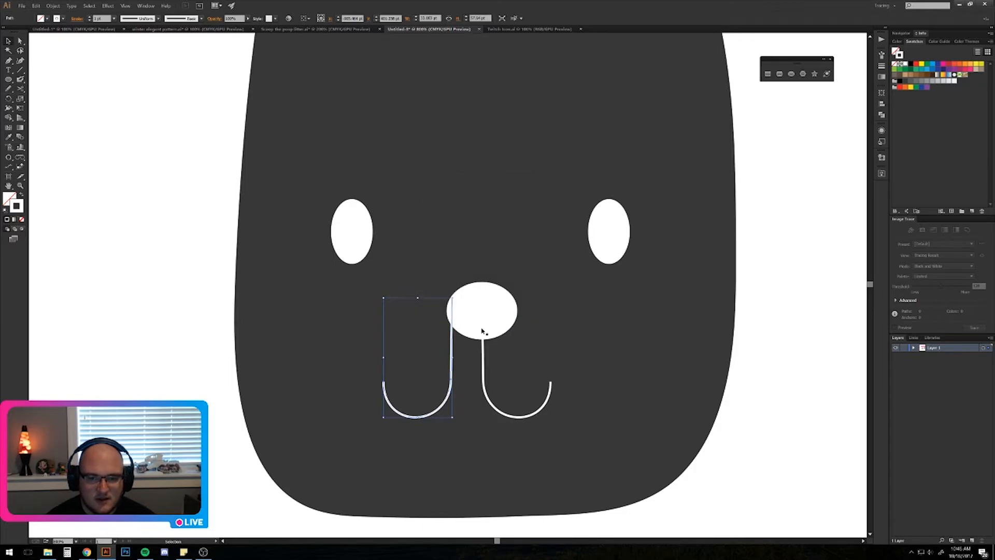
drag(451, 395, 481, 398)
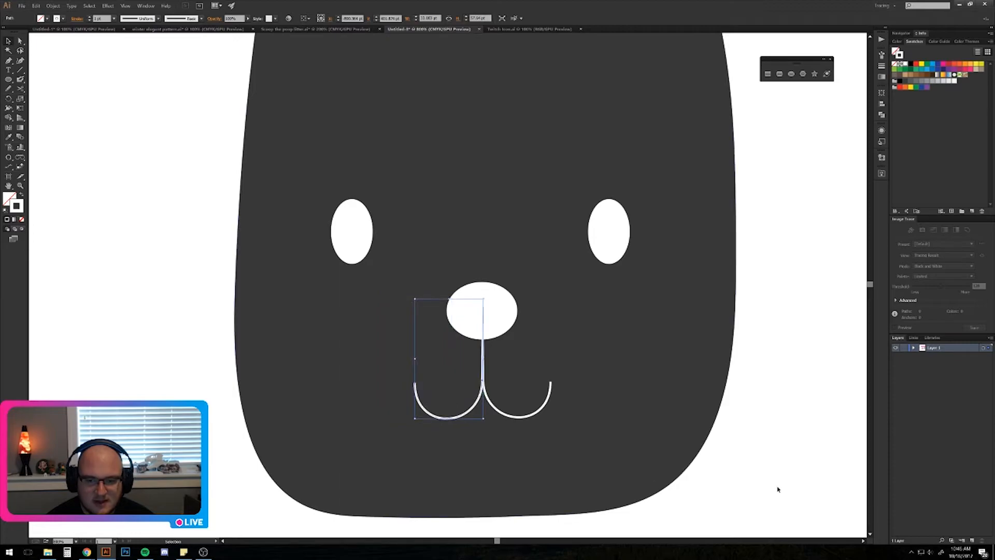
click(777, 489)
Select both mouth curves and raise their stroke weight to 5 pt.
click(507, 419)
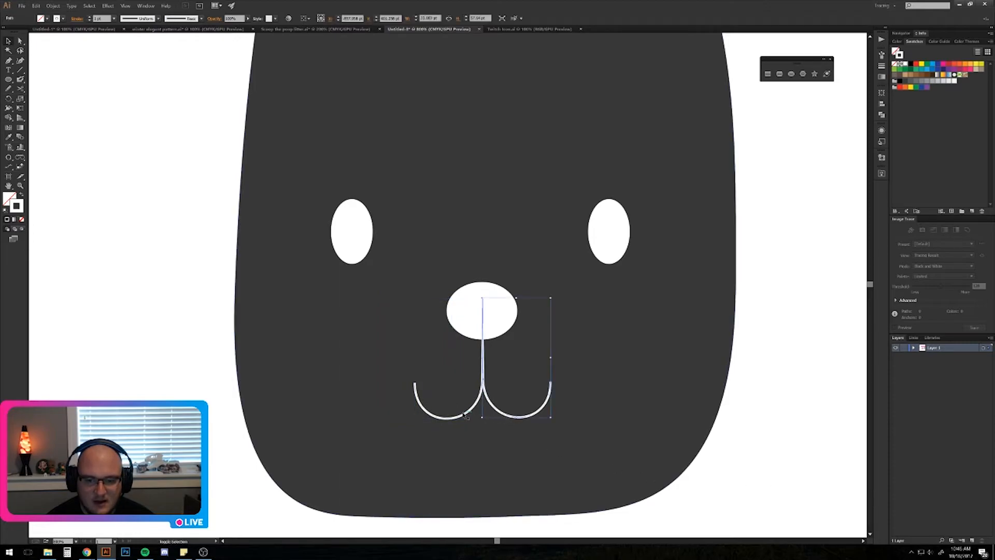
shift+click(465, 415)
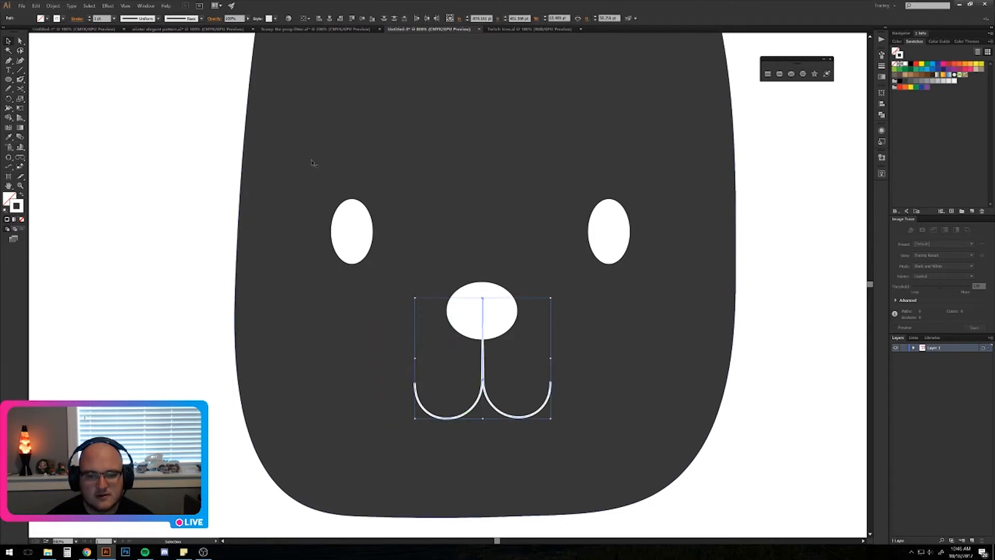
click(89, 19)
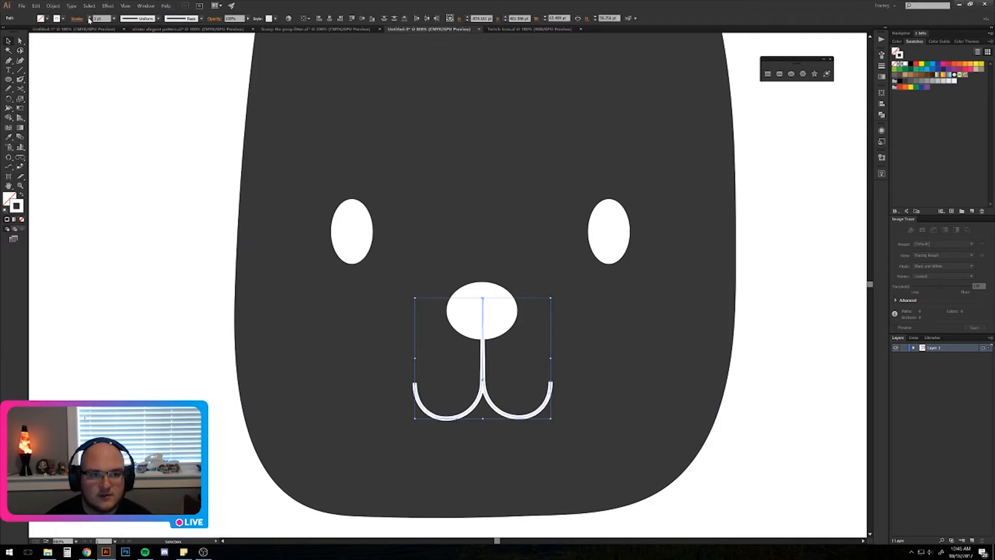
click(89, 19)
click(89, 19)
click(89, 19)
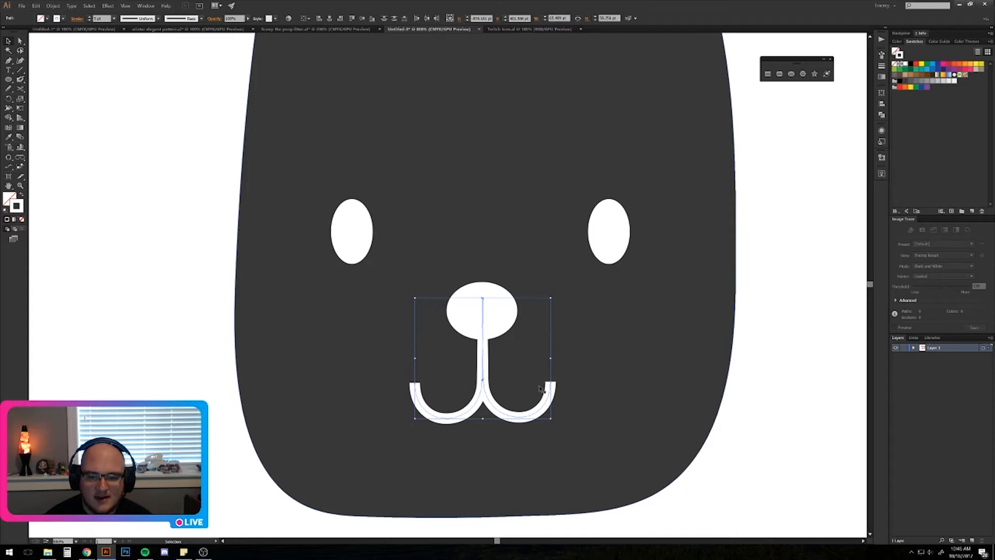
Give both mouth curves round stroke caps.
click(76, 19)
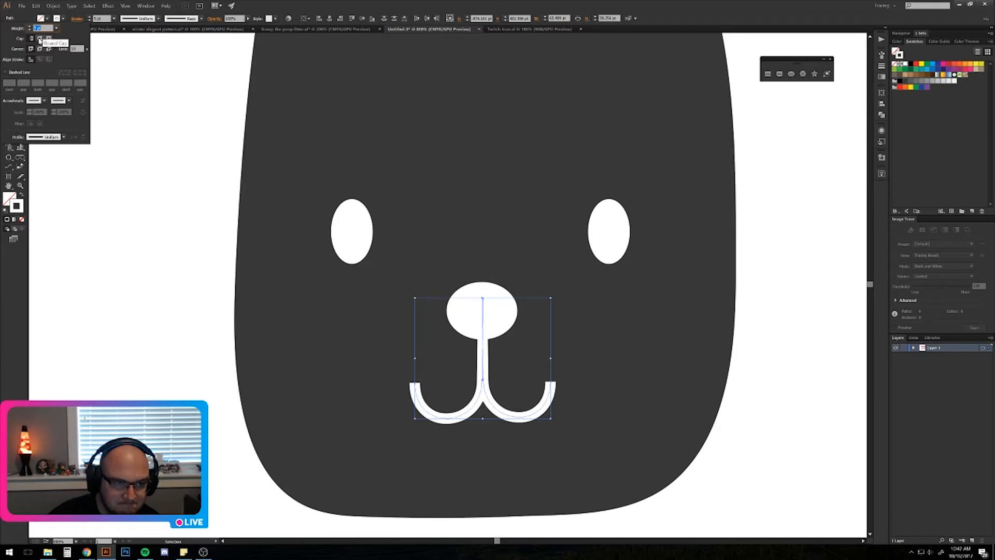
click(40, 39)
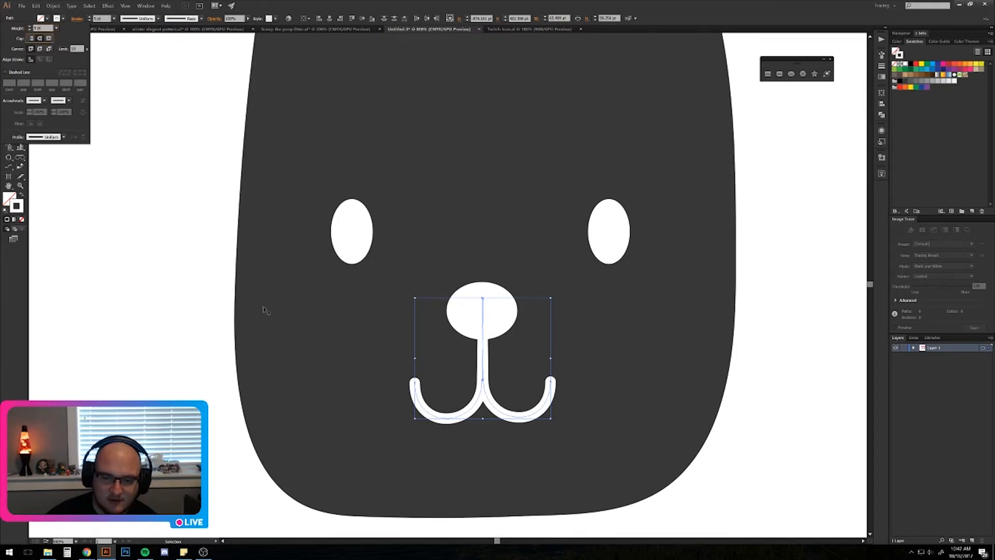
key(Escape)
click(347, 222)
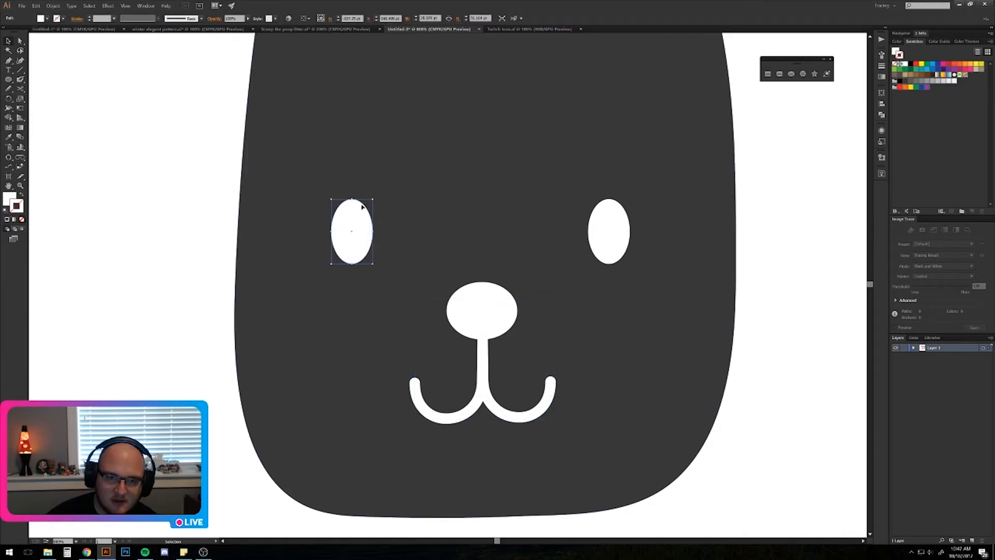
click(461, 417)
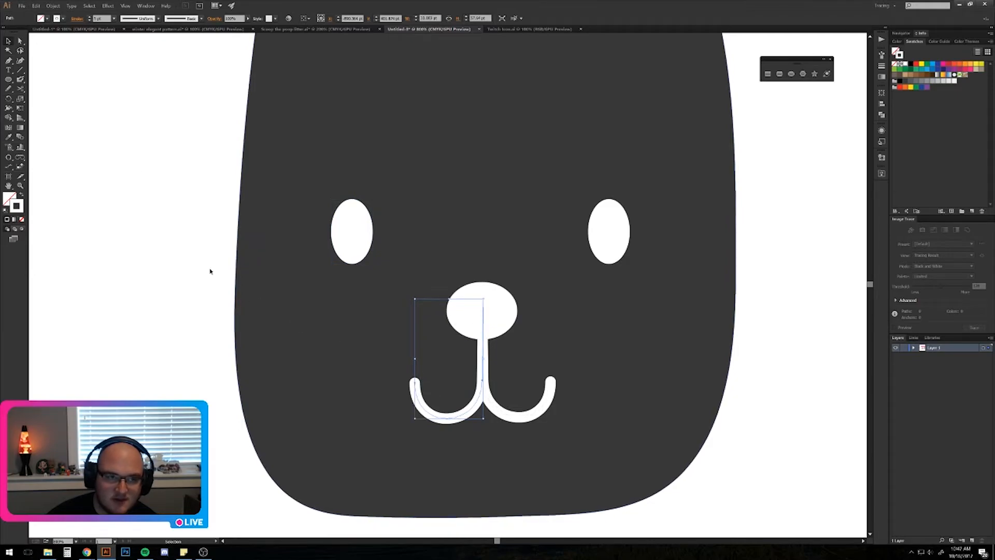
Try a dashed line on the left mouth curve's stroke and switch it back to solid.
click(77, 18)
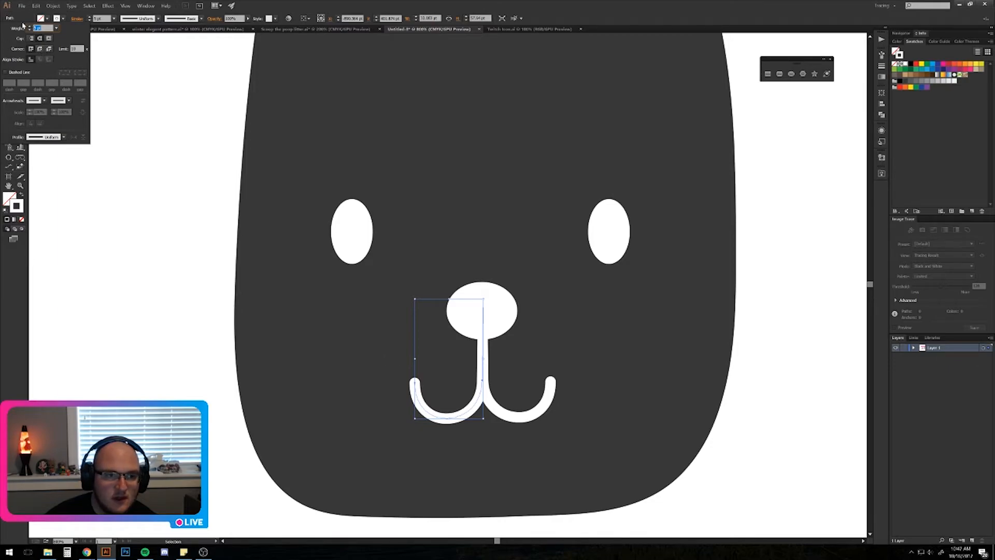
click(6, 73)
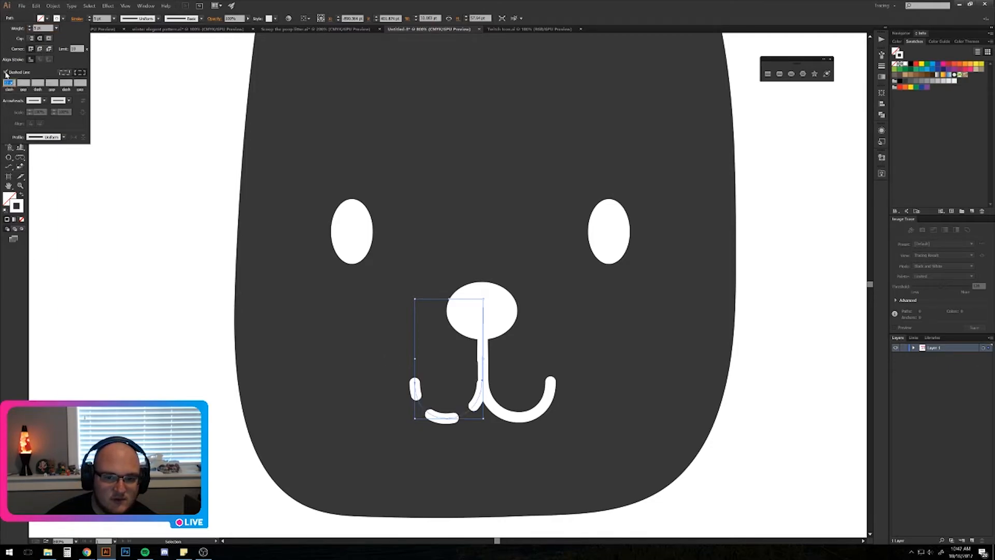
click(7, 72)
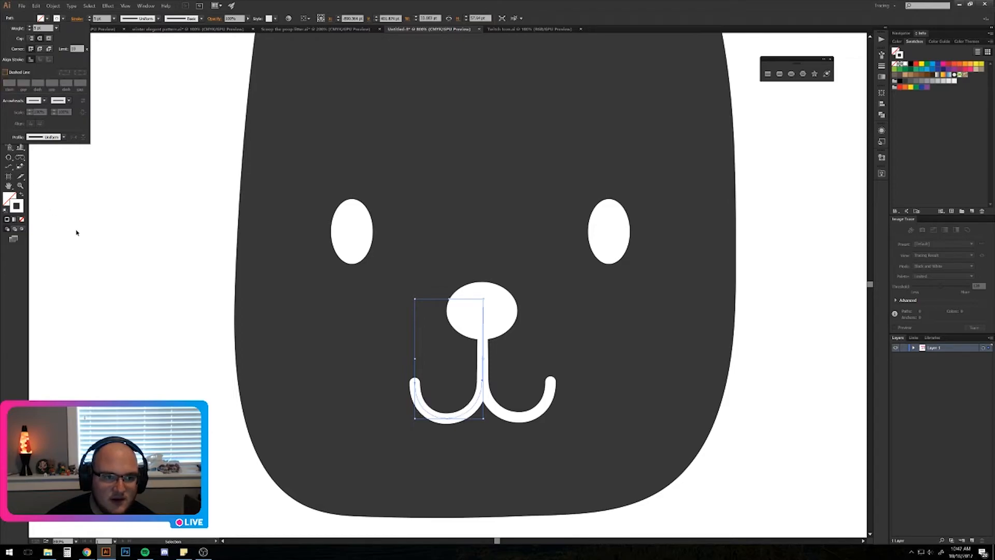
click(163, 314)
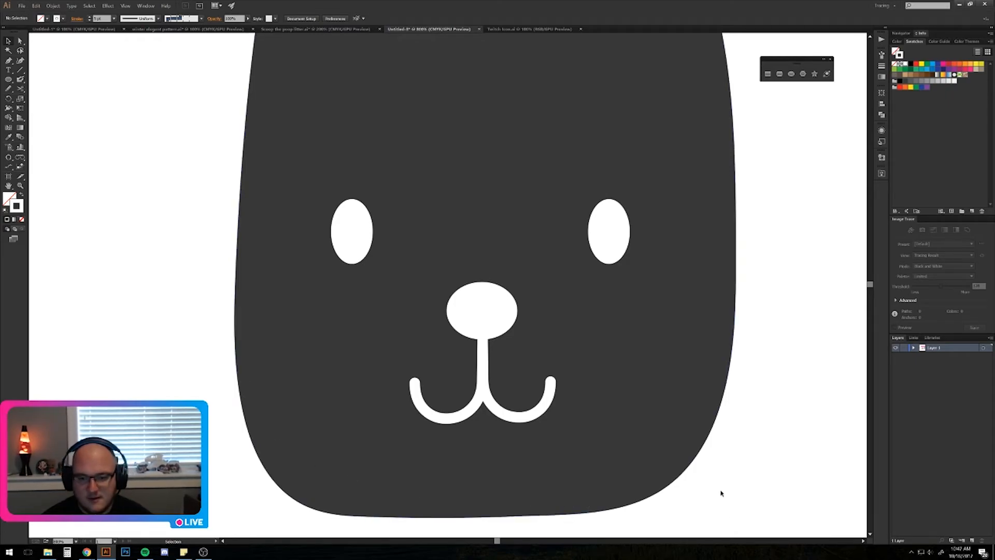
Offset the mouth halves vertically, placing the left curve slightly lower and the right curve slightly higher, like the reference cat.
drag(456, 416, 513, 410)
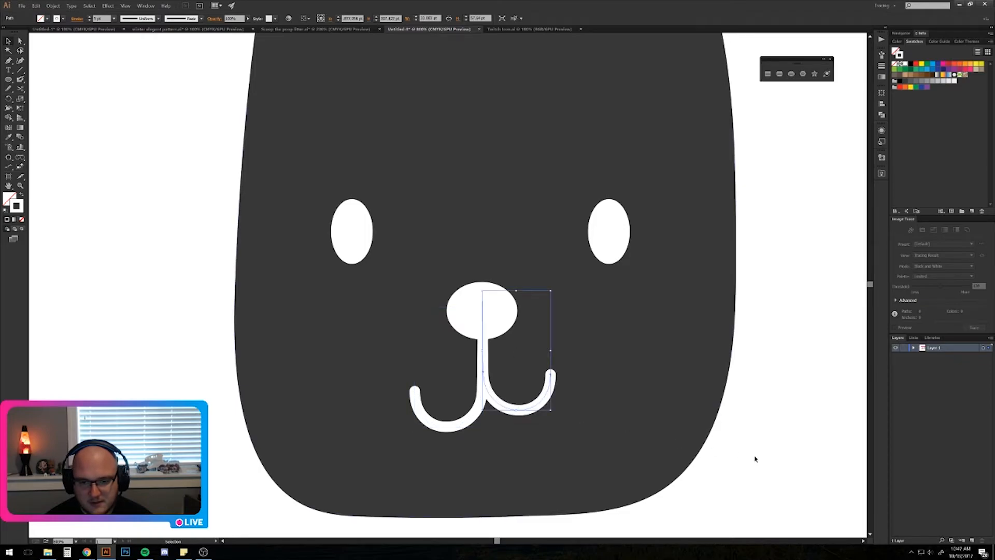
click(754, 457)
scroll(752, 456, down, 1)
drag(756, 468, 556, 418)
scroll(616, 414, down, 1)
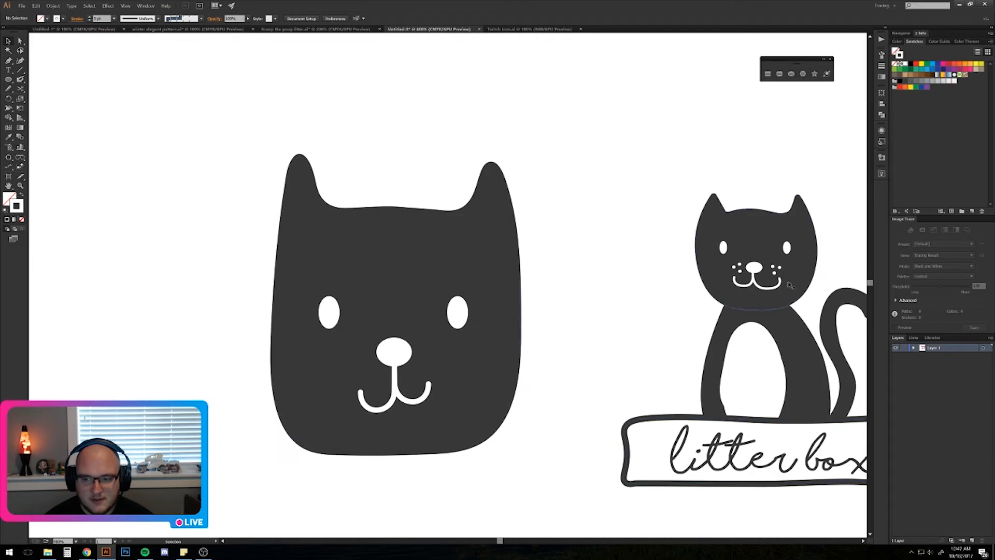
scroll(611, 393, up, 3)
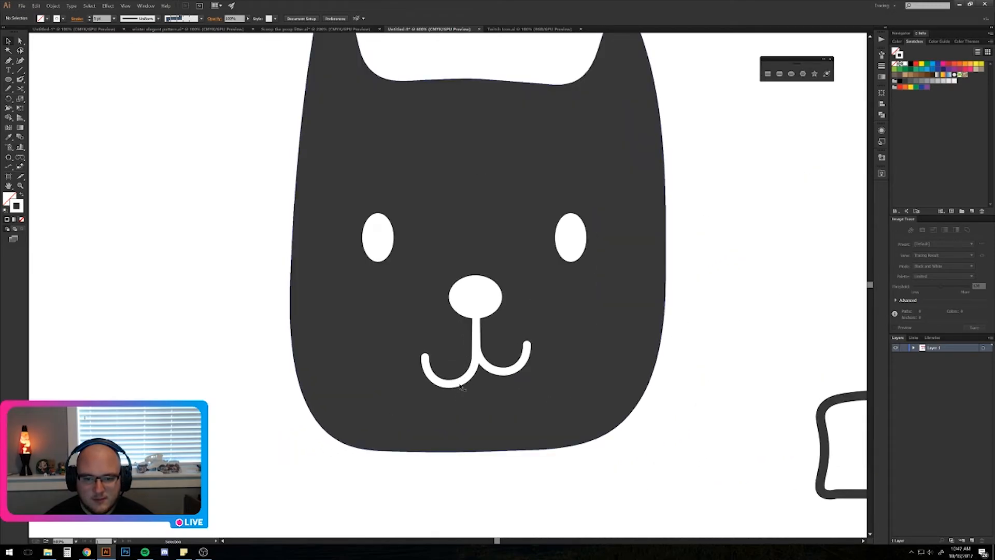
Select both the left and right mouth curves together.
click(459, 381)
click(461, 383)
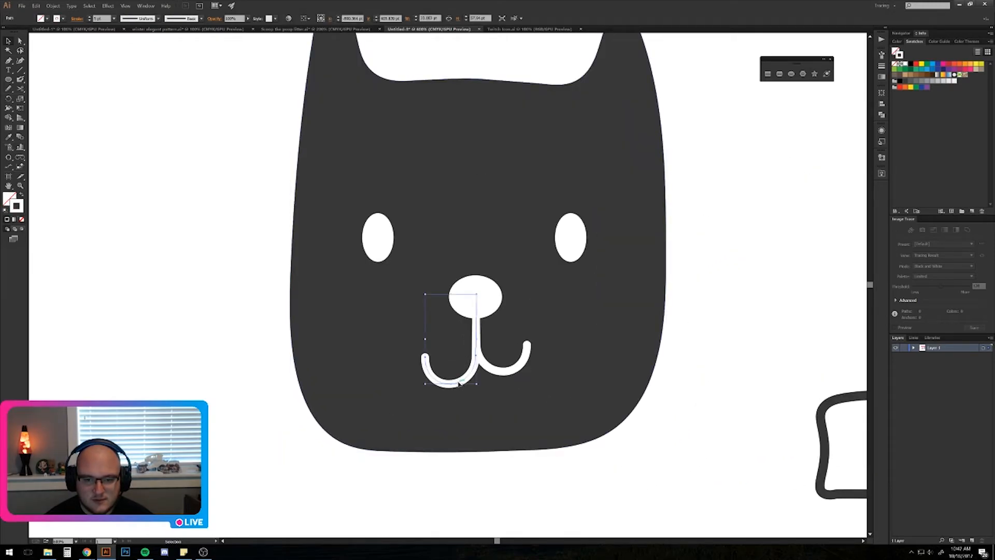
shift+click(460, 383)
click(462, 384)
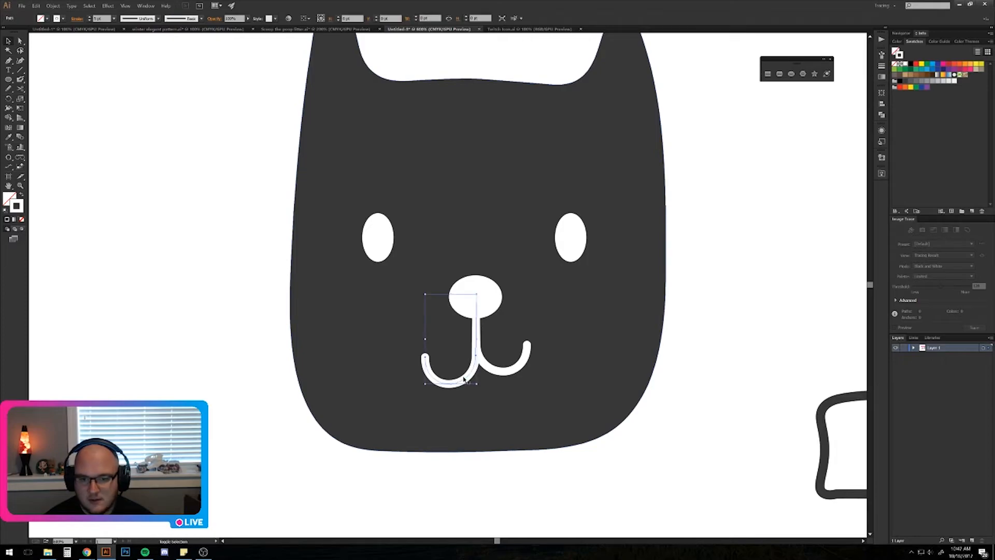
shift+click(517, 380)
key(ctrl+shift+a)
click(470, 373)
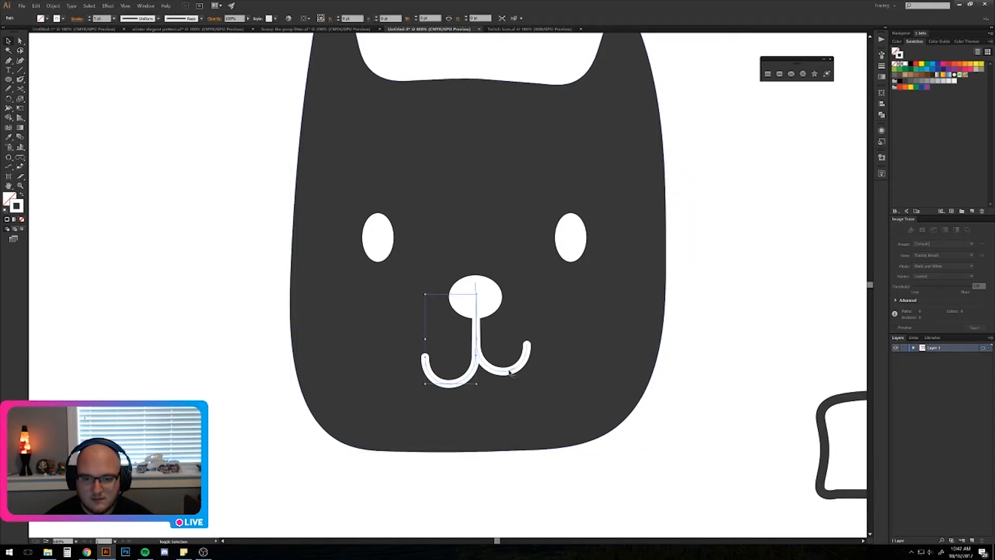
shift+click(521, 367)
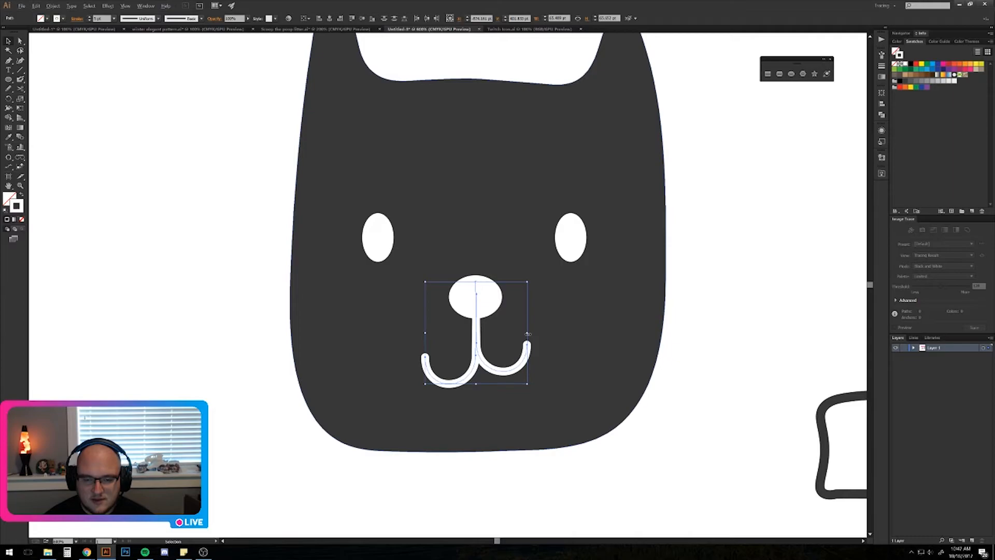
Try stretching both mouth curves symmetrically until they span most of the face, and undo the stretch.
key(alt)
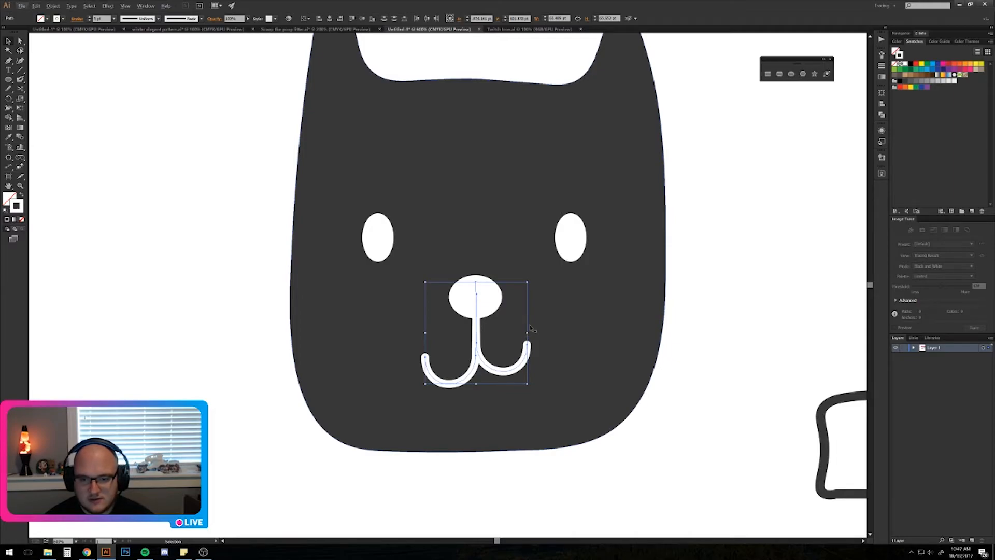
key(alt)
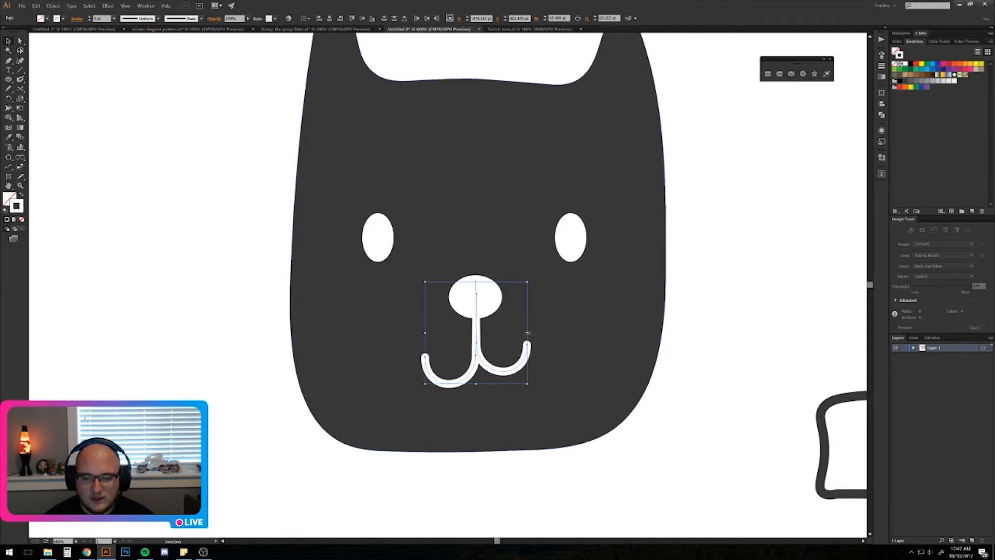
drag(528, 333, 606, 331)
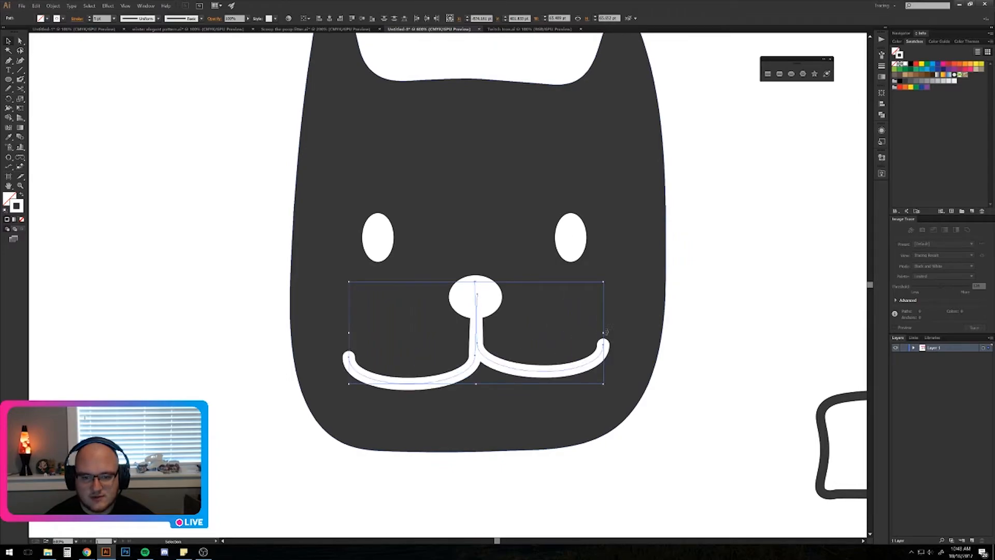
key(a)
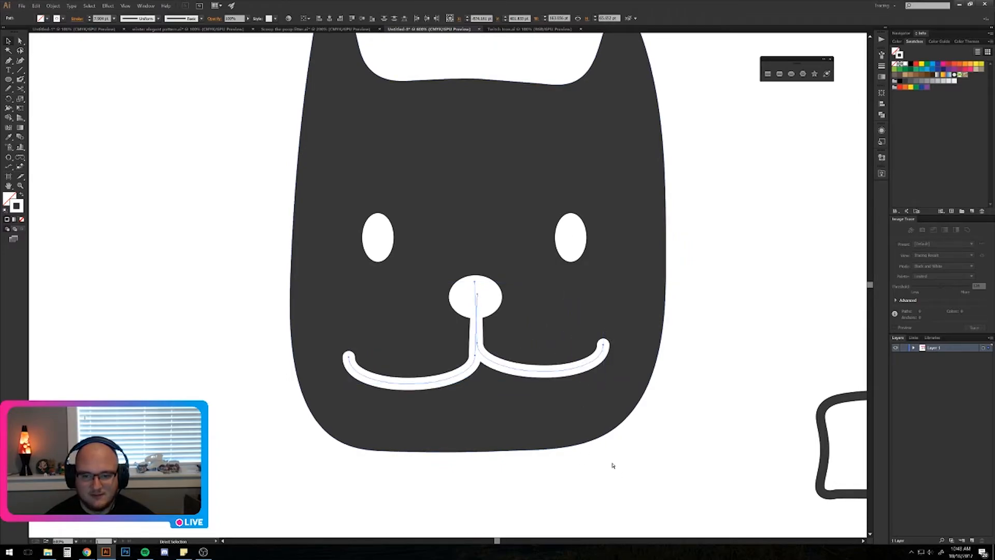
key(ctrl+z)
key(v)
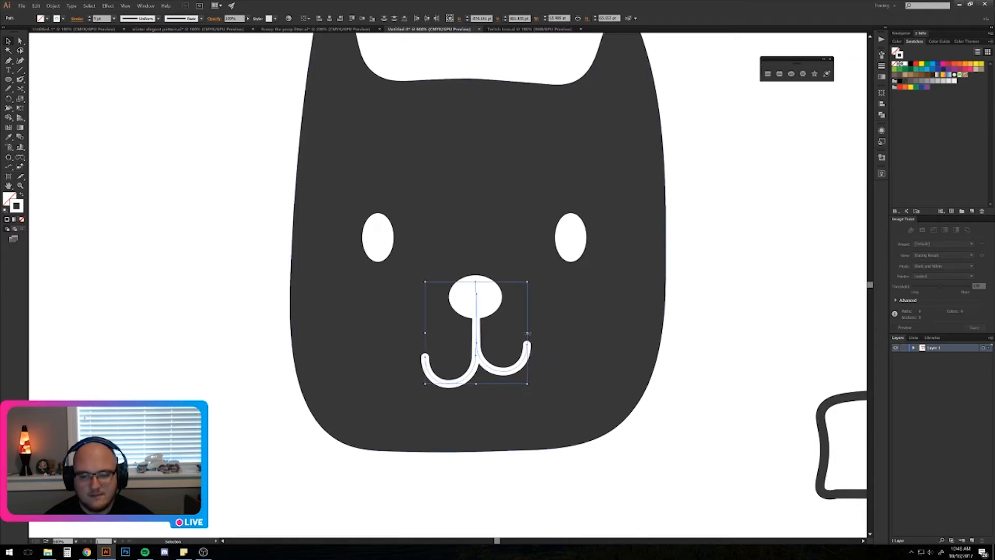
Widen both mouth curves moderately and symmetrically from their shared centre, and deselect them to compare with the reference cat.
drag(527, 333, 553, 352)
click(650, 491)
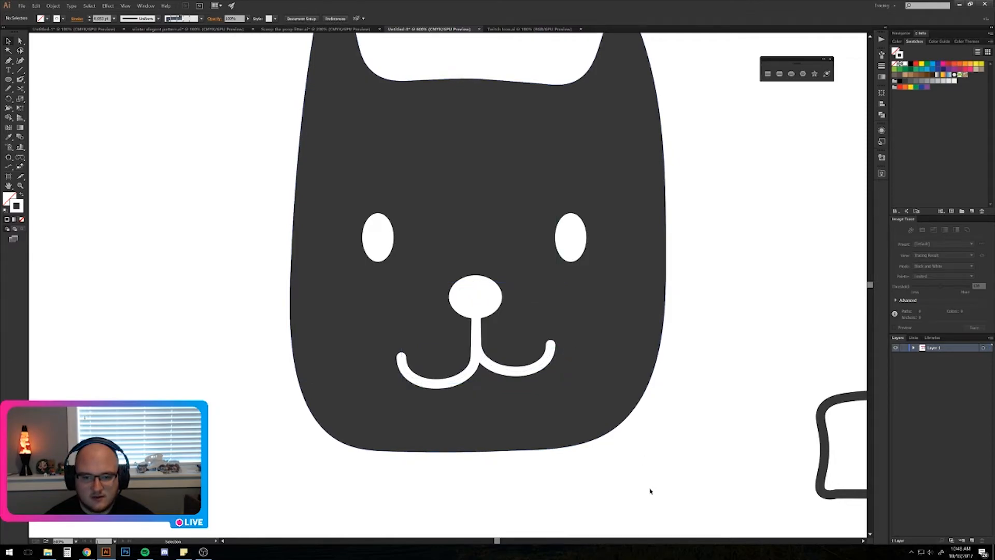
drag(625, 500, 435, 299)
shift+click(583, 373)
click(722, 373)
scroll(721, 373, down, 2)
drag(715, 392, 571, 349)
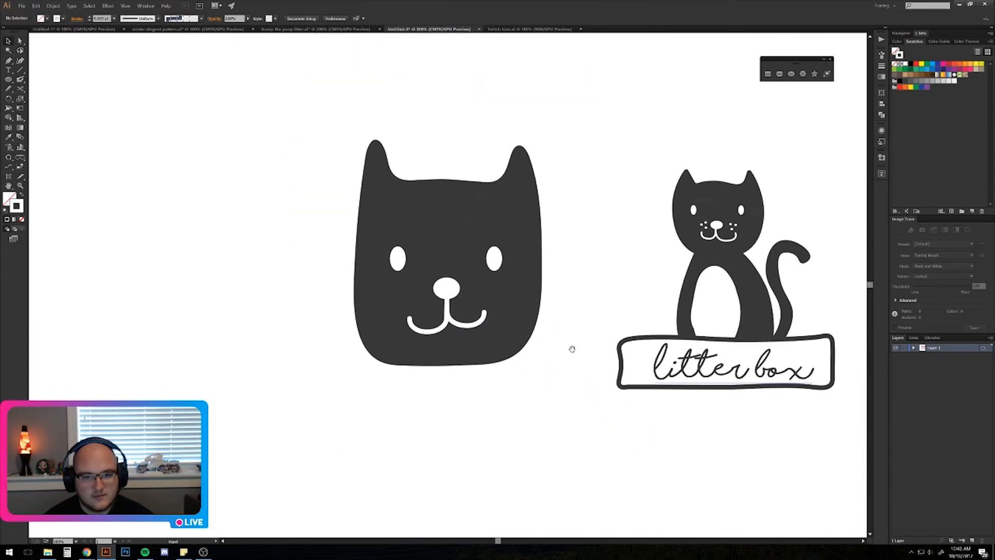
scroll(496, 293, up, 3)
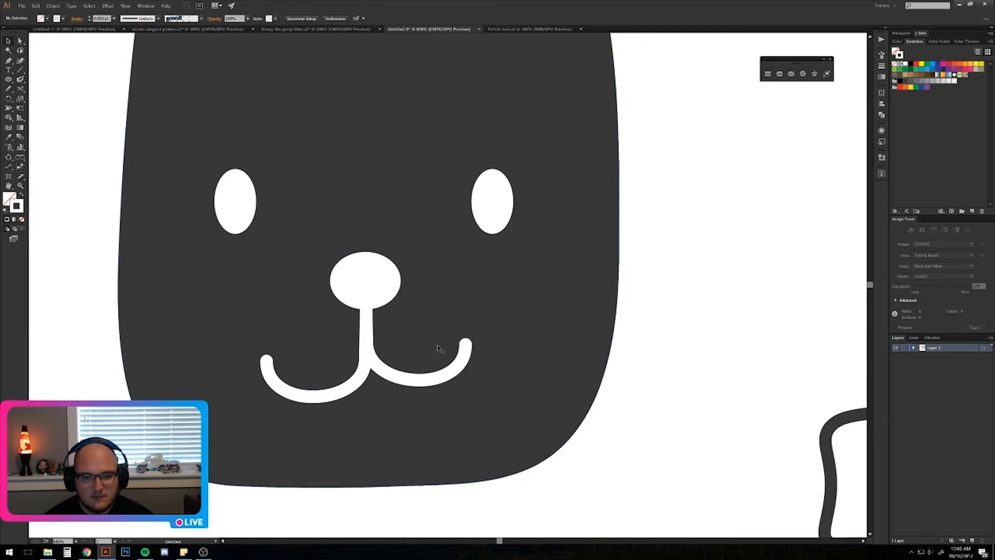
mouse_move(449, 346)
mouse_down()
mouse_move(513, 333)
mouse_move(491, 345)
mouse_up()
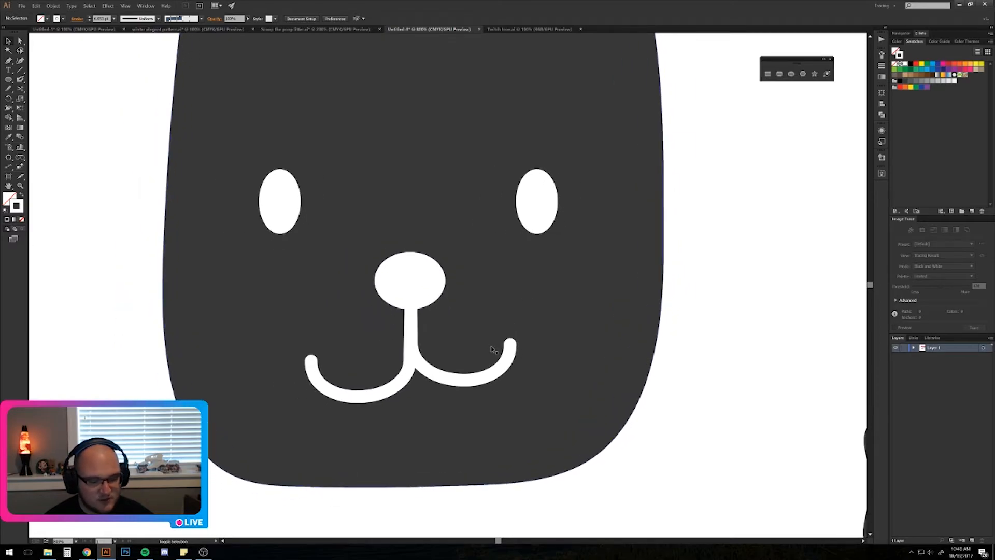
key(shift+b)
mouse_move(404, 160)
mouse_down()
mouse_move(408, 131)
mouse_move(543, 262)
mouse_move(709, 325)
mouse_up()
key(ctrl+z)
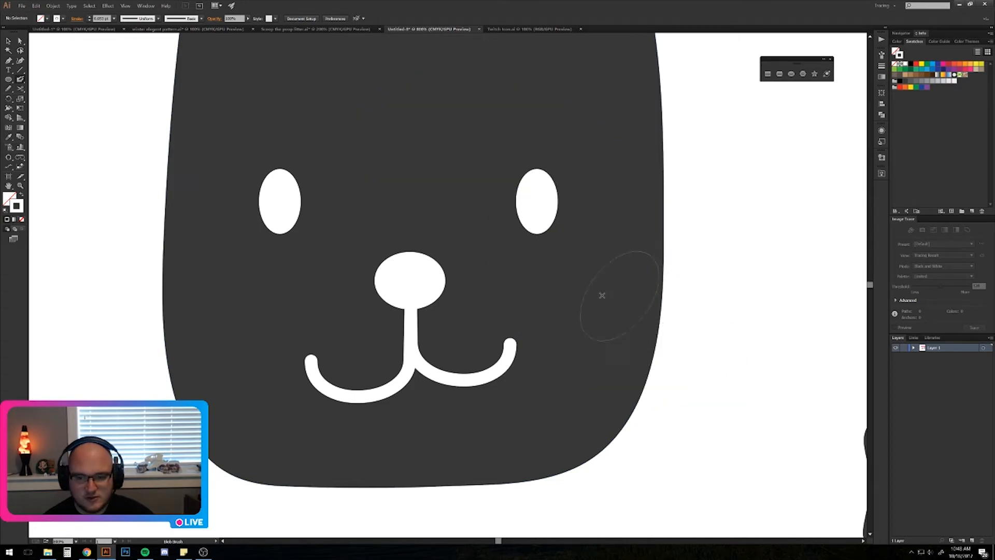
key(bracketleft)
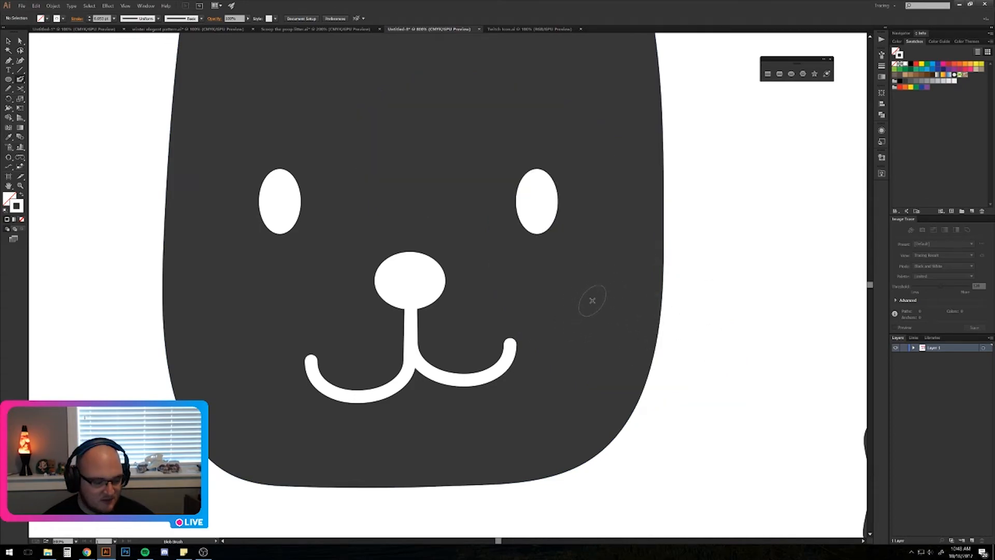
key(b)
drag(522, 283, 631, 269)
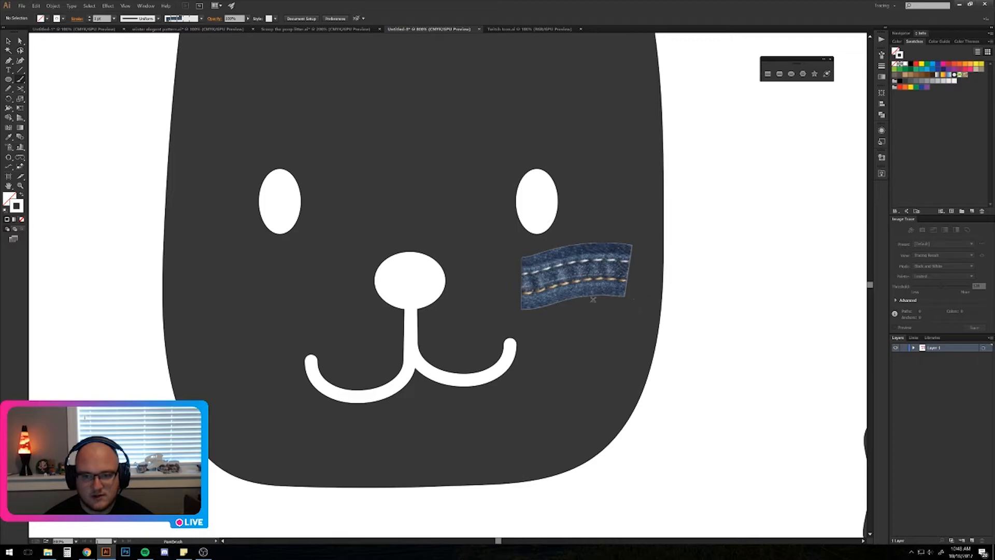
key(ctrl+z)
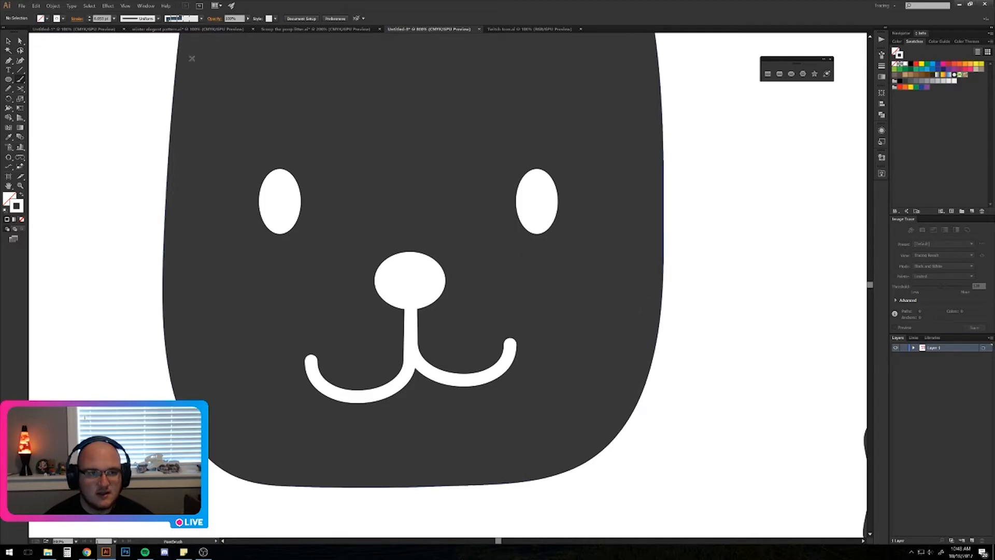
Paint three white whiskers beside the right end of the cat's mouth with the 5 pt. Round brush.
click(201, 20)
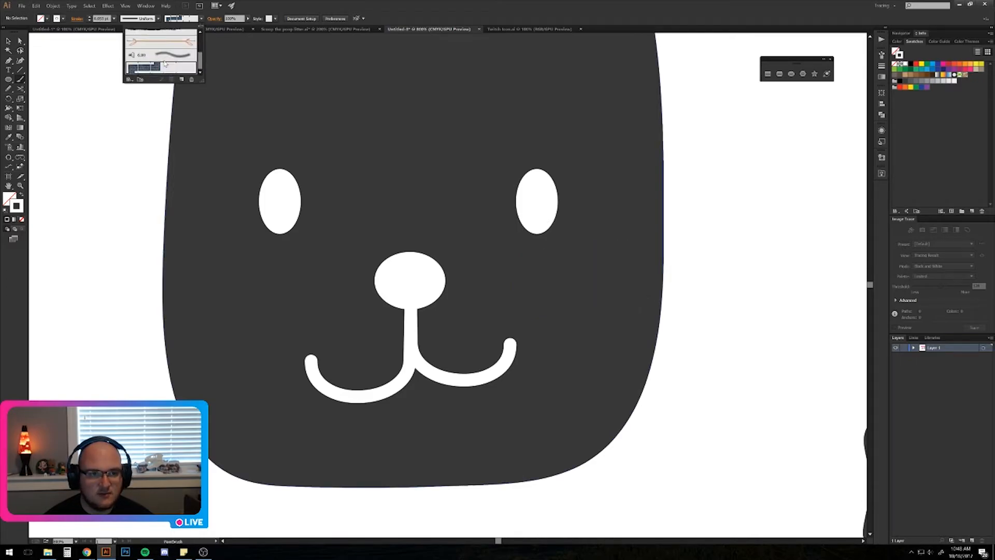
click(140, 40)
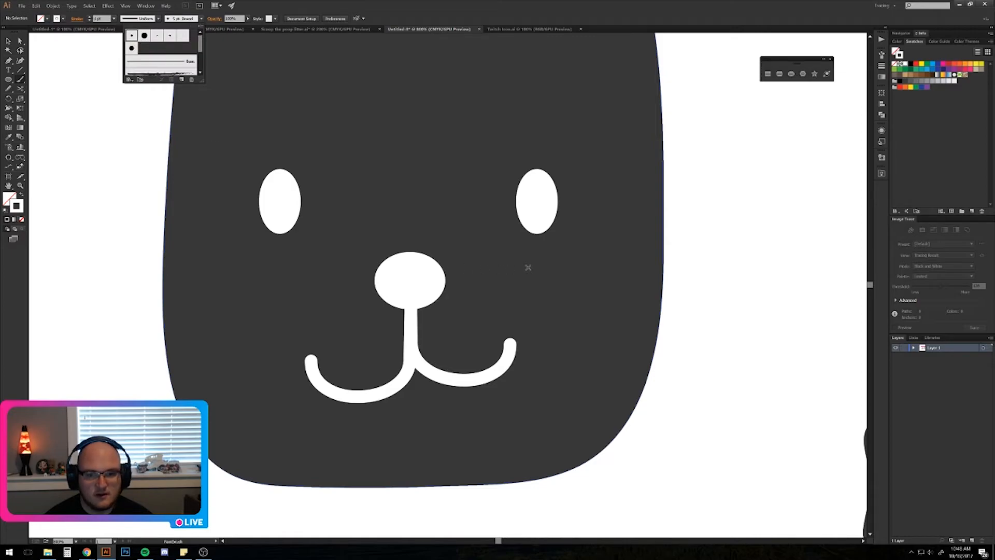
drag(529, 279, 618, 280)
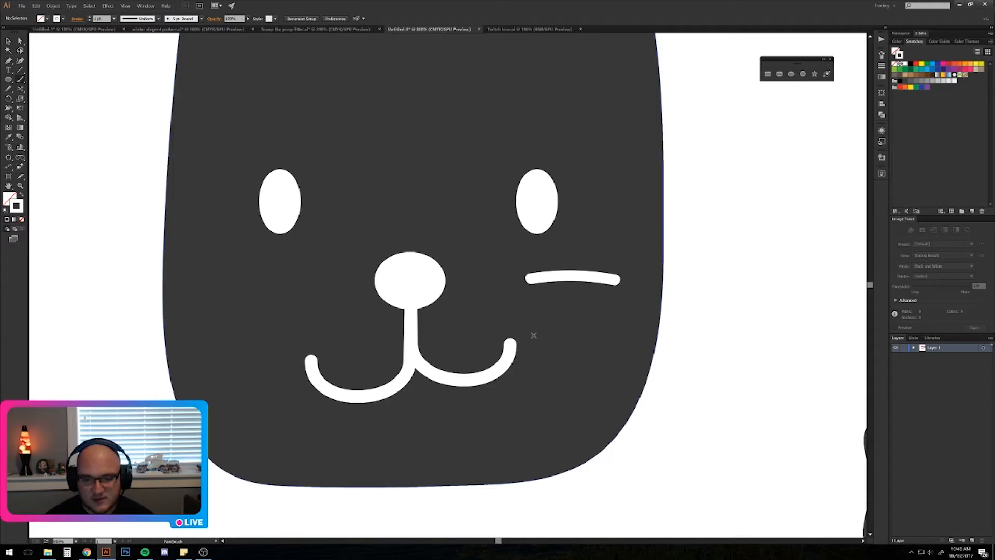
drag(531, 308, 643, 314)
drag(539, 336, 616, 357)
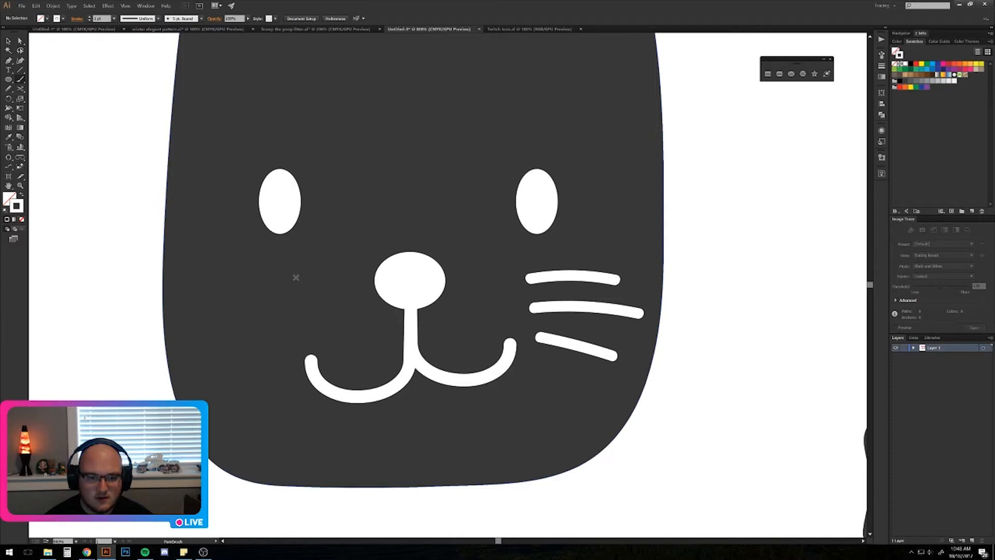
drag(298, 276, 181, 286)
drag(291, 305, 217, 314)
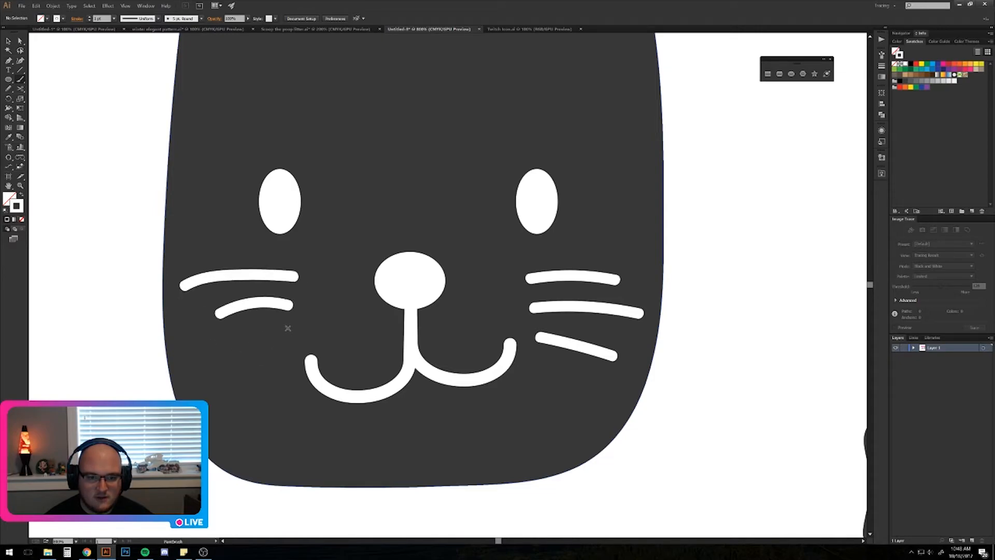
drag(288, 327, 218, 376)
key(v)
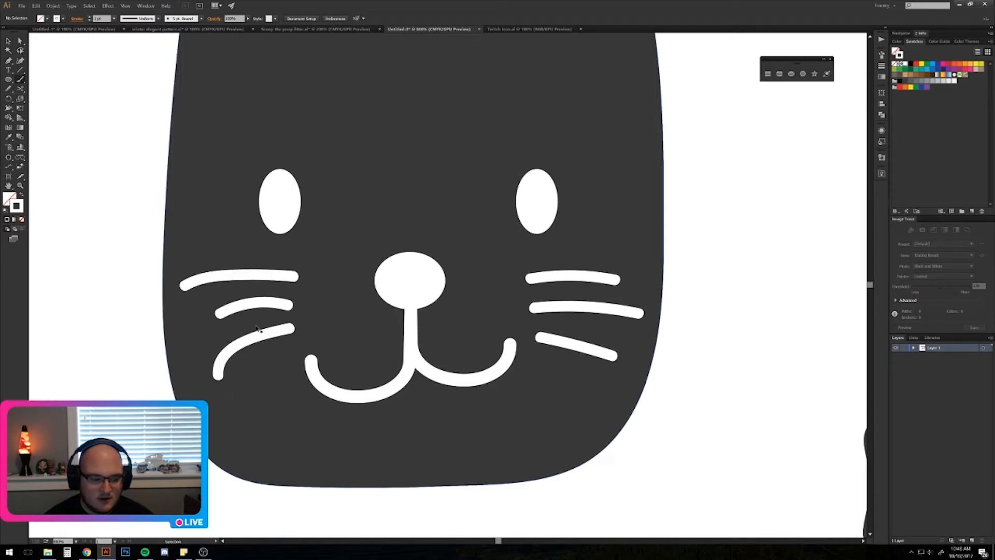
key(ctrl+z)
key(ctrl+z)
key(ctrl+z)
Paint three shorter whiskers on the left cheek, redrawing the lowest one so it curves downward.
key(b)
drag(291, 274, 203, 285)
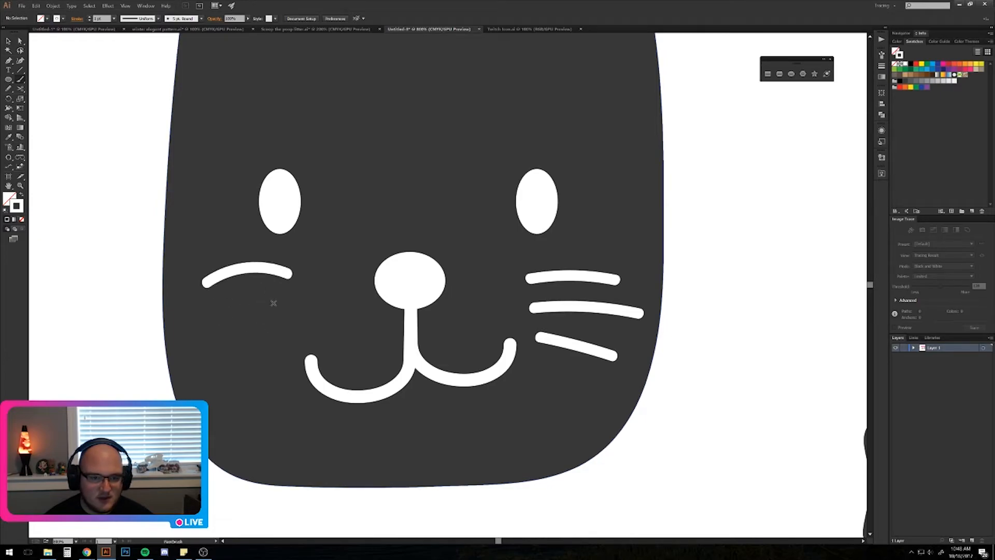
drag(284, 302, 208, 300)
drag(284, 333, 206, 330)
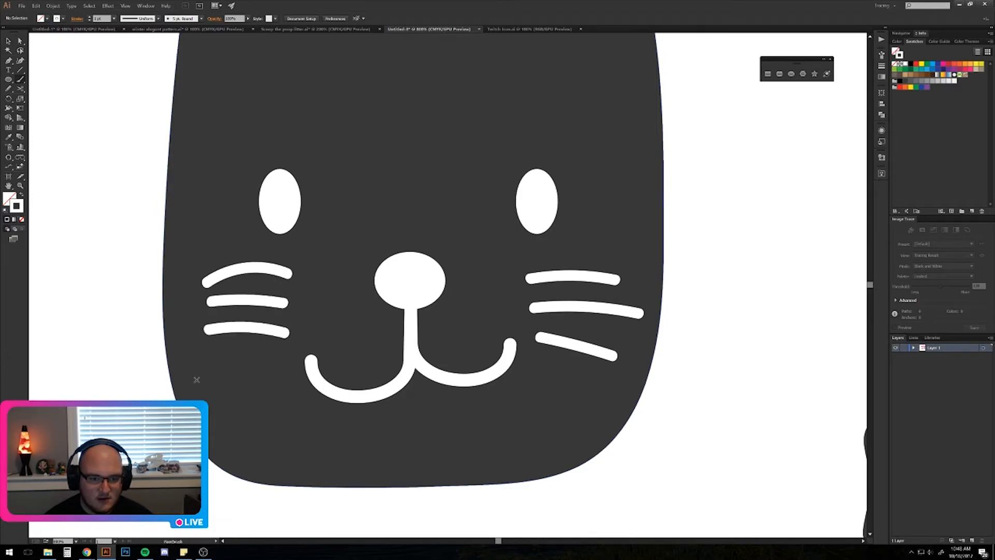
key(ctrl+z)
mouse_move(287, 327)
mouse_down()
mouse_move(239, 322)
mouse_move(235, 352)
mouse_up()
key(ctrl+z)
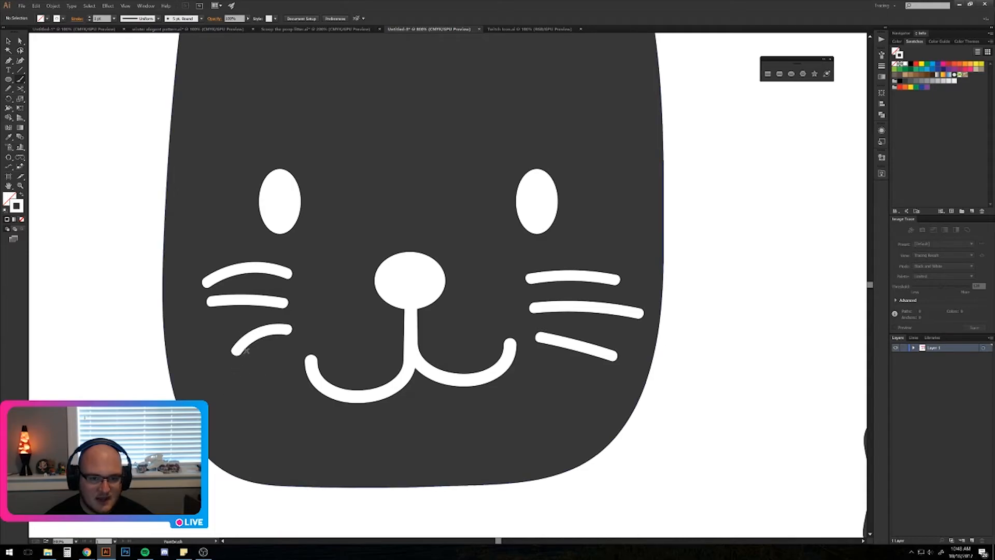
key(v)
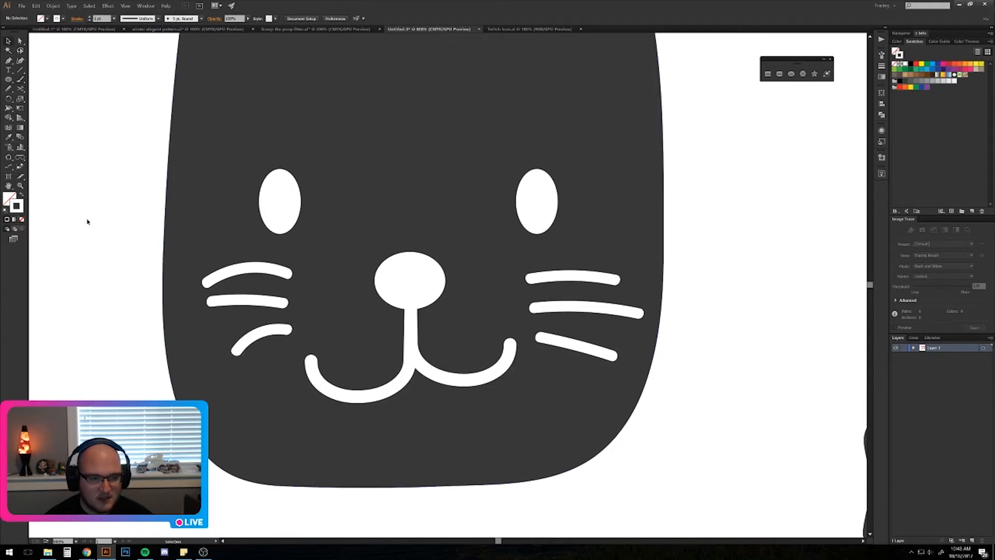
Rotate the middle whisker on the left cheek slightly so its outer end slopes down.
click(276, 334)
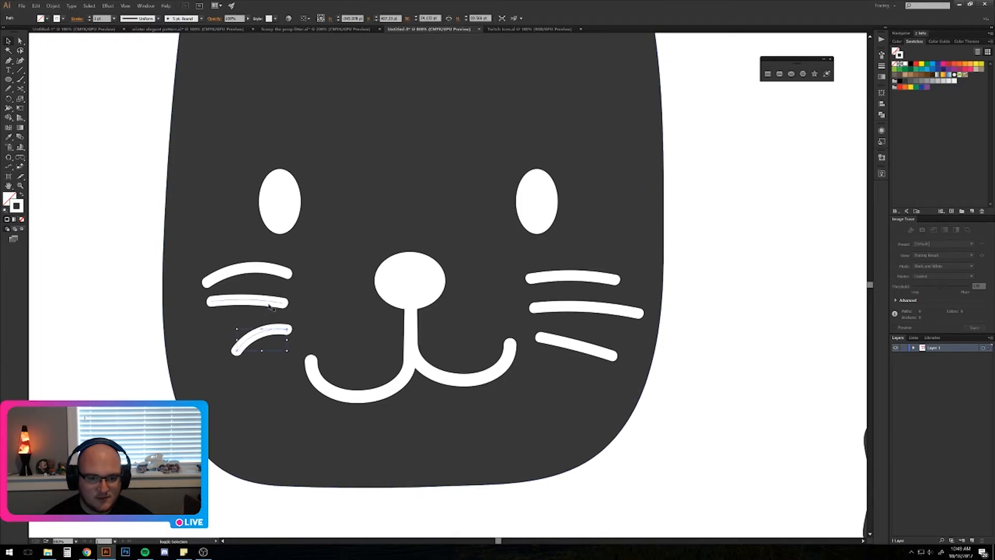
shift+click(272, 304)
click(282, 304)
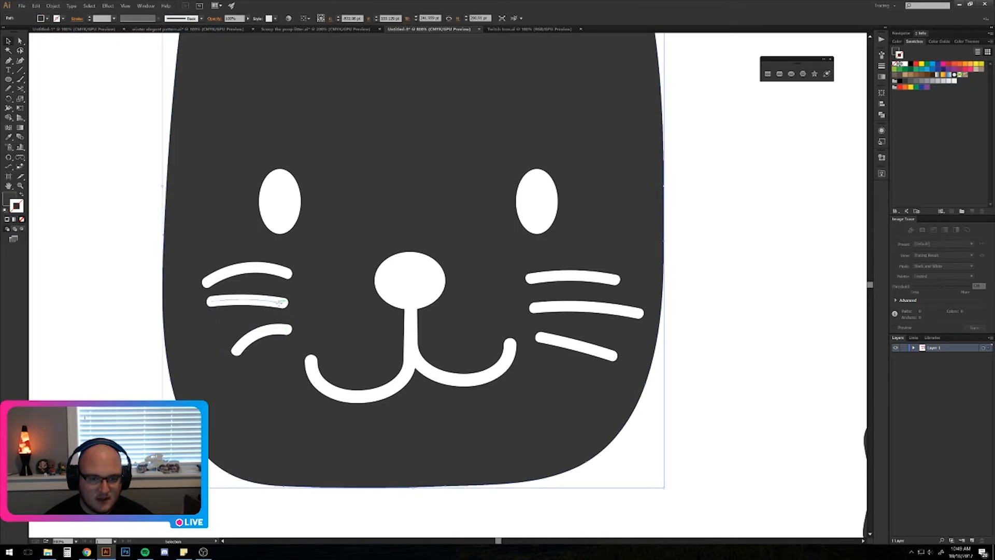
click(283, 303)
drag(284, 305, 285, 299)
click(115, 366)
scroll(116, 366, down, 1)
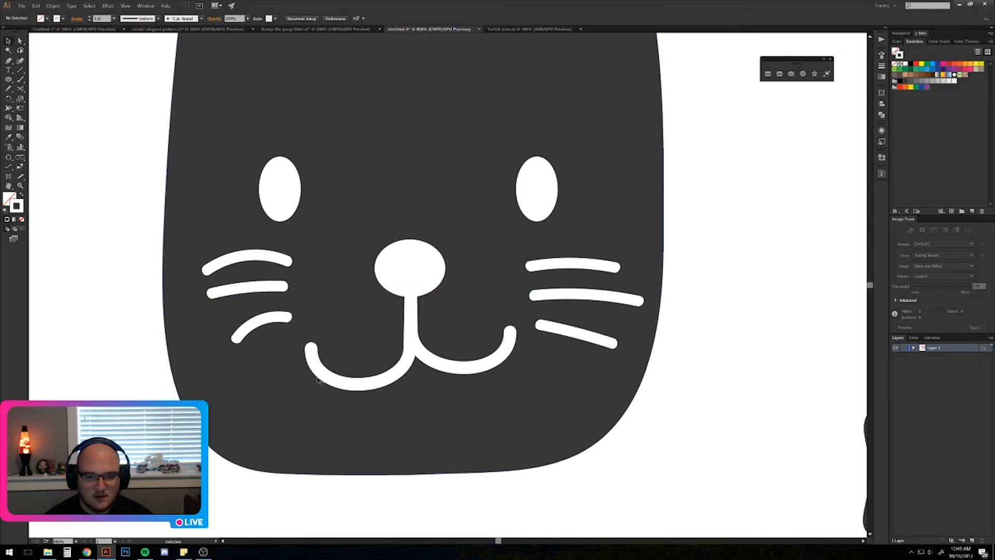
Shorten the large cat's head shape from its upper edge and nudge it up slightly behind the face.
key(super)
click(683, 403)
scroll(704, 403, down, 2)
drag(740, 421, 582, 397)
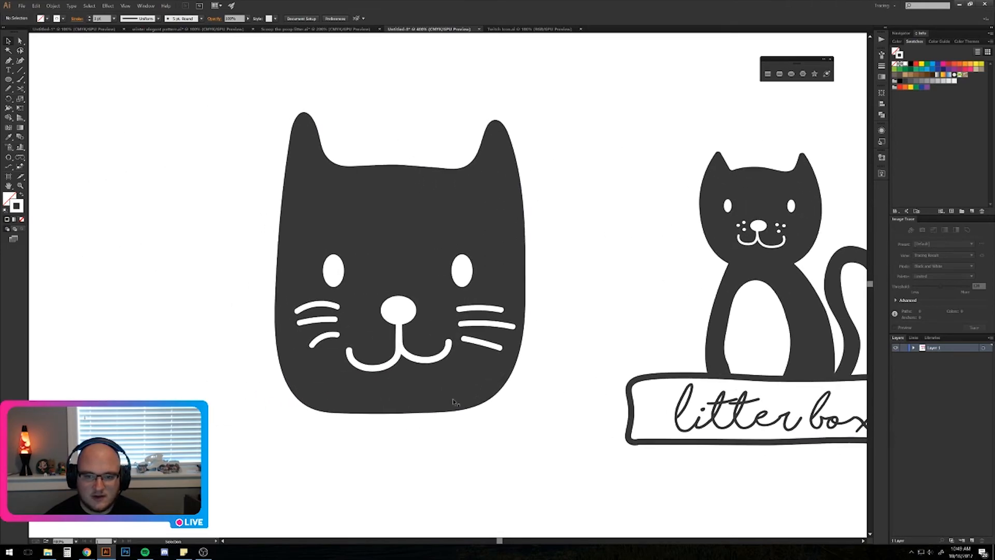
drag(306, 96, 562, 205)
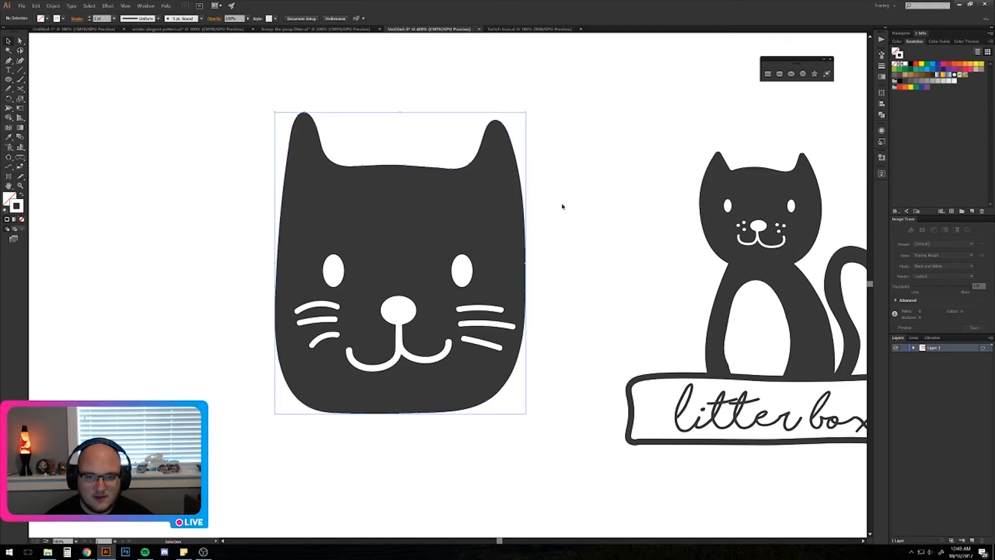
click(548, 213)
click(423, 190)
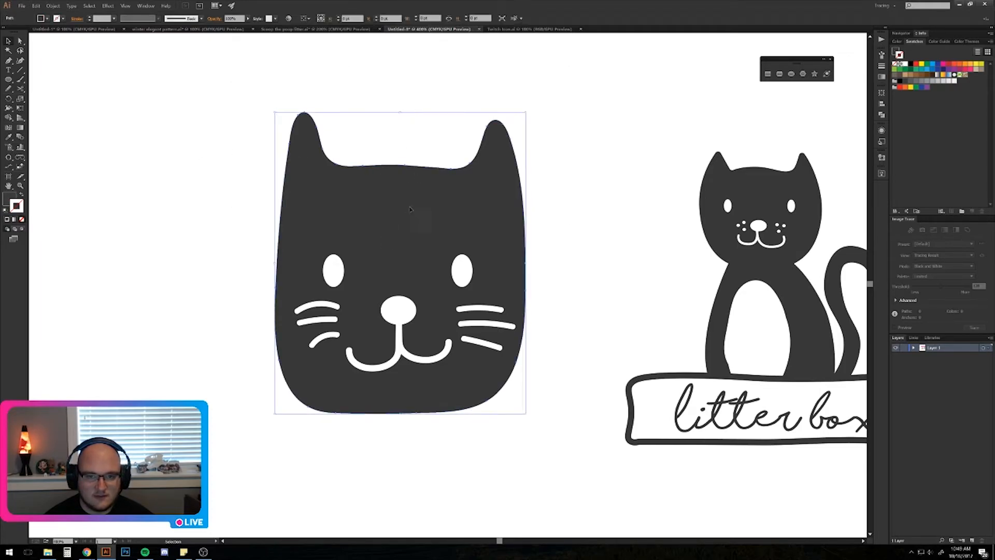
drag(400, 112, 400, 165)
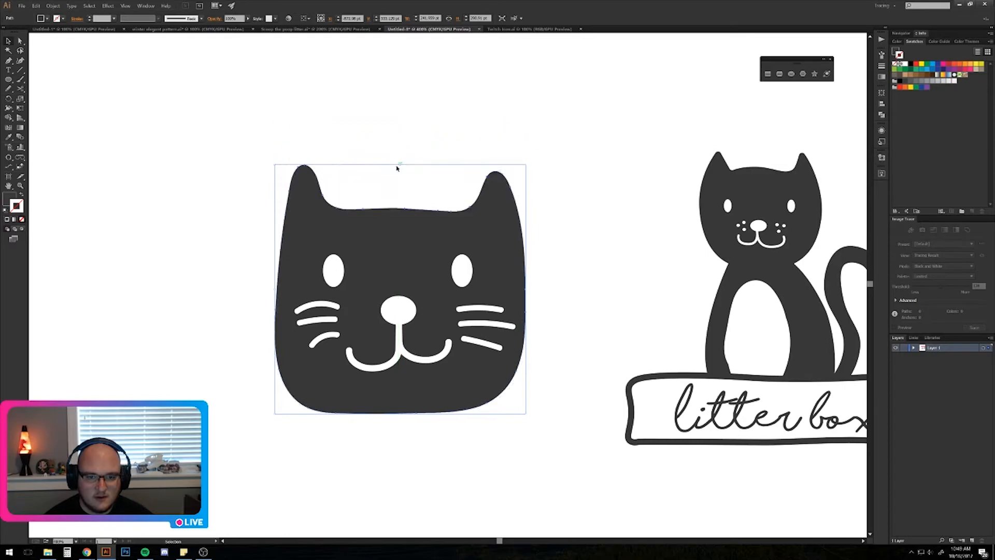
click(191, 351)
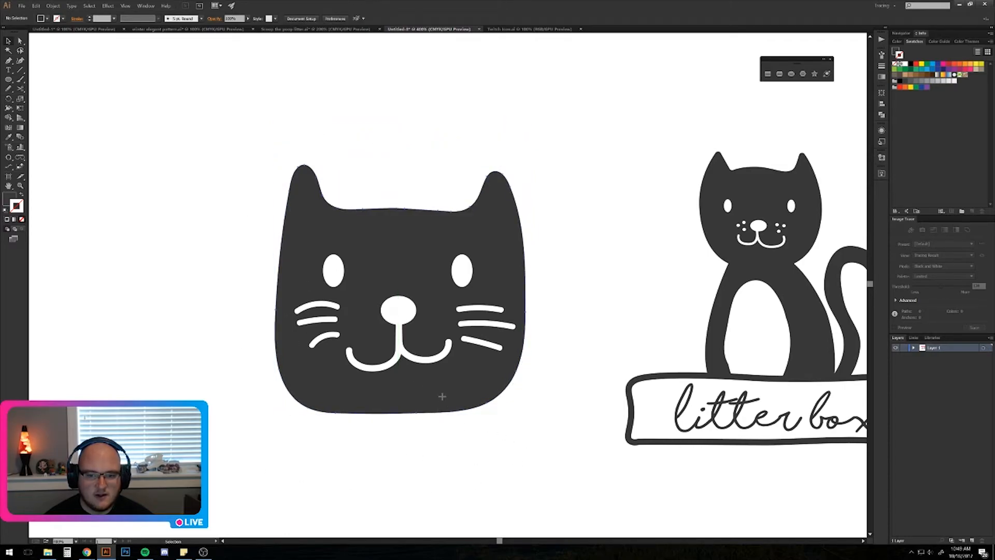
drag(439, 394, 440, 383)
click(441, 473)
Group the large cat's head with its eyes, nose, mouth and whiskers.
drag(531, 443, 222, 163)
drag(216, 89, 555, 423)
key(a)
key(v)
key(ctrl+g)
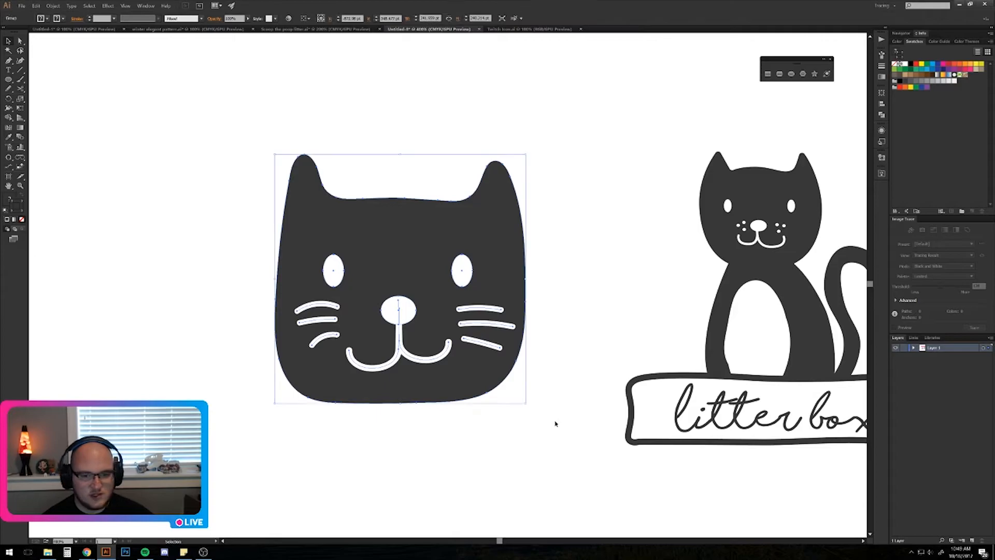
right_click(398, 241)
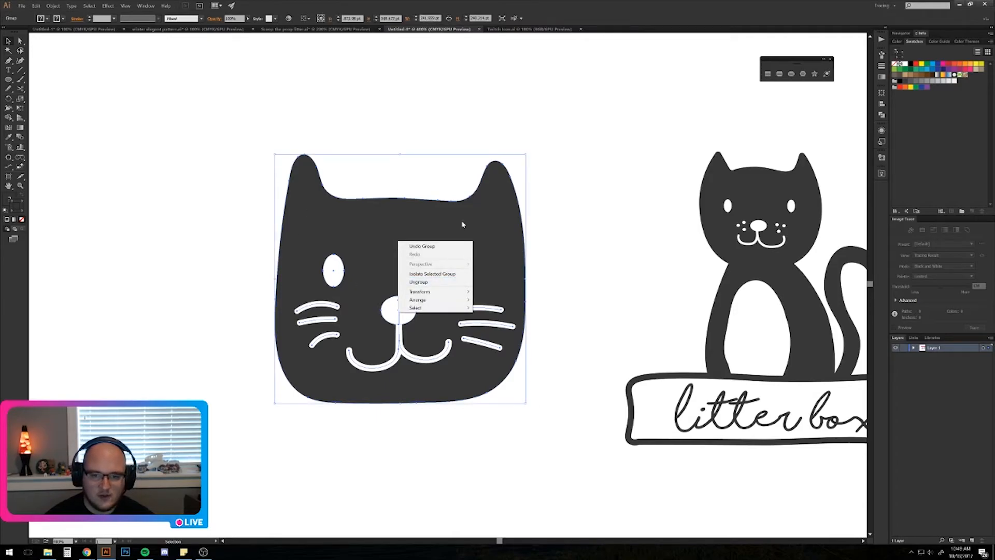
click(428, 283)
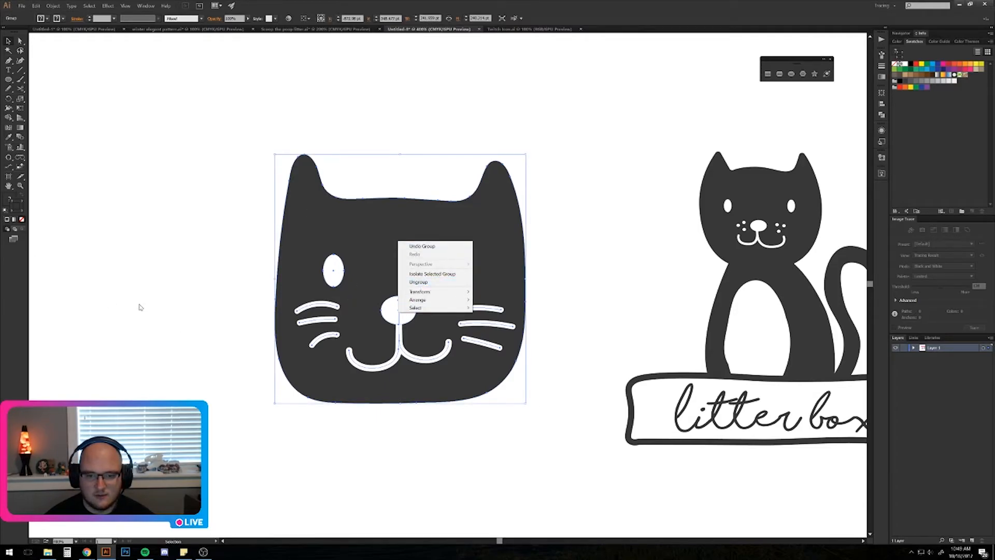
click(297, 390)
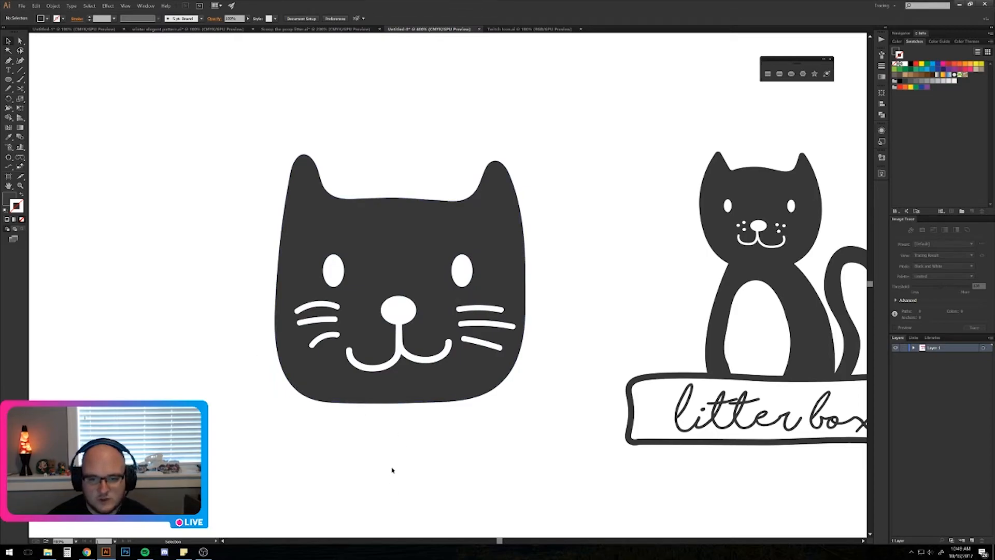
Move the grouped cat face up and to the left, leaving free space below it.
drag(397, 453, 478, 427)
drag(456, 357, 299, 283)
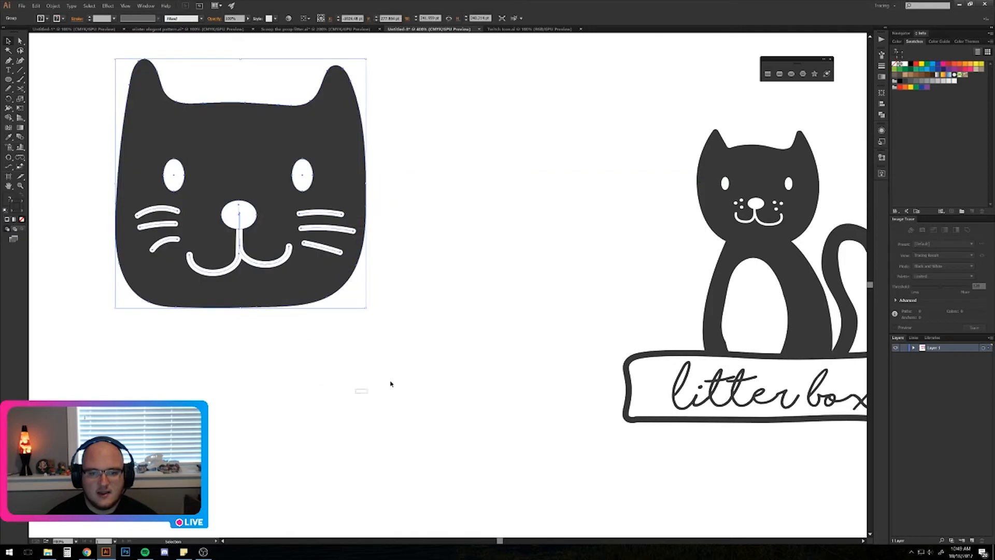
click(354, 398)
Draw a closed, rounded cat body with the Curvature tool below the large head, with a curved back and nearly flat base.
drag(354, 397, 407, 385)
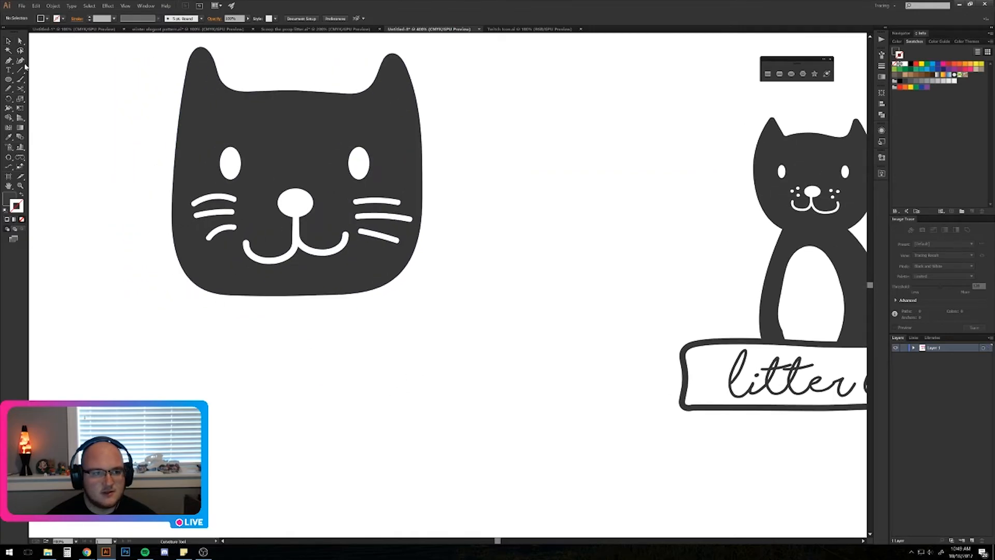
drag(290, 397, 305, 275)
scroll(282, 328, down, 2)
drag(283, 329, 309, 324)
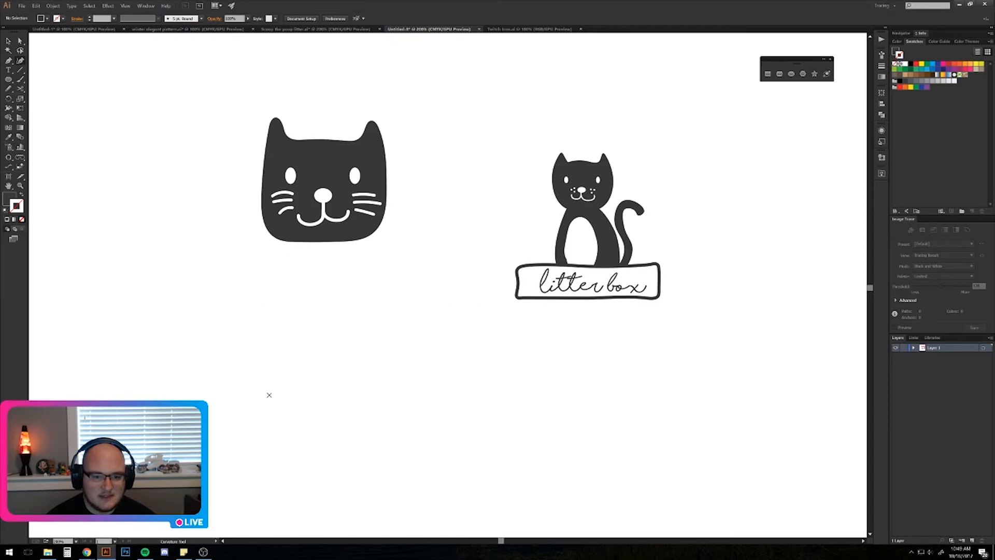
click(269, 394)
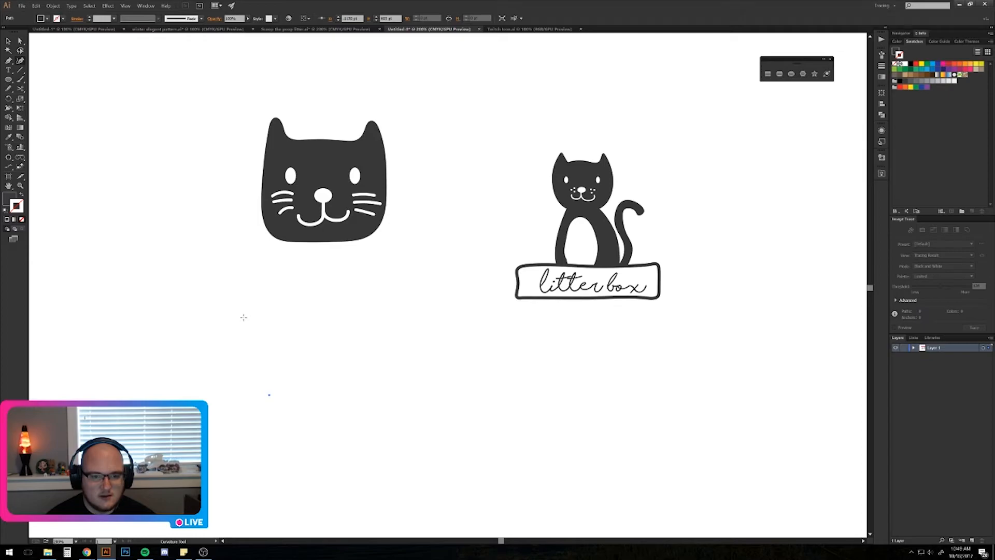
click(245, 320)
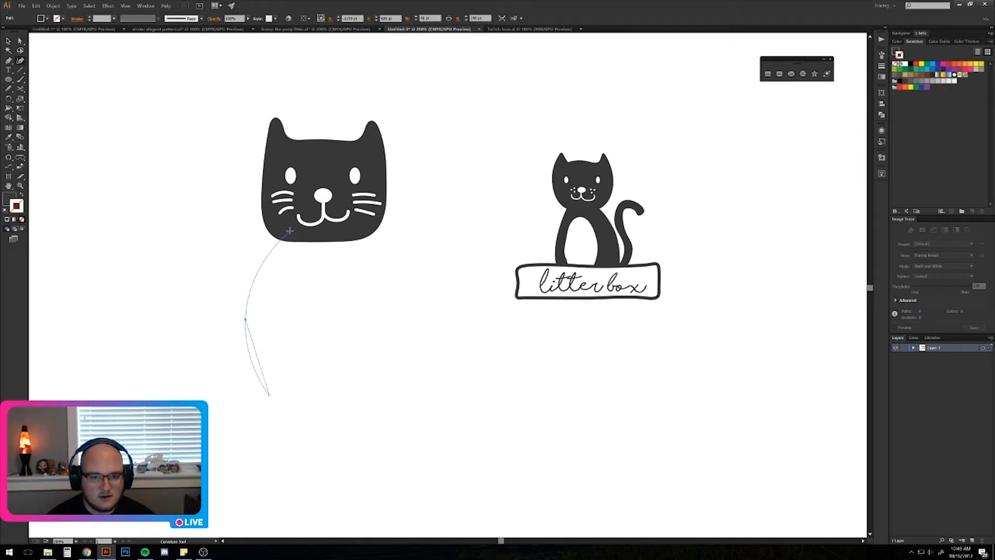
click(271, 227)
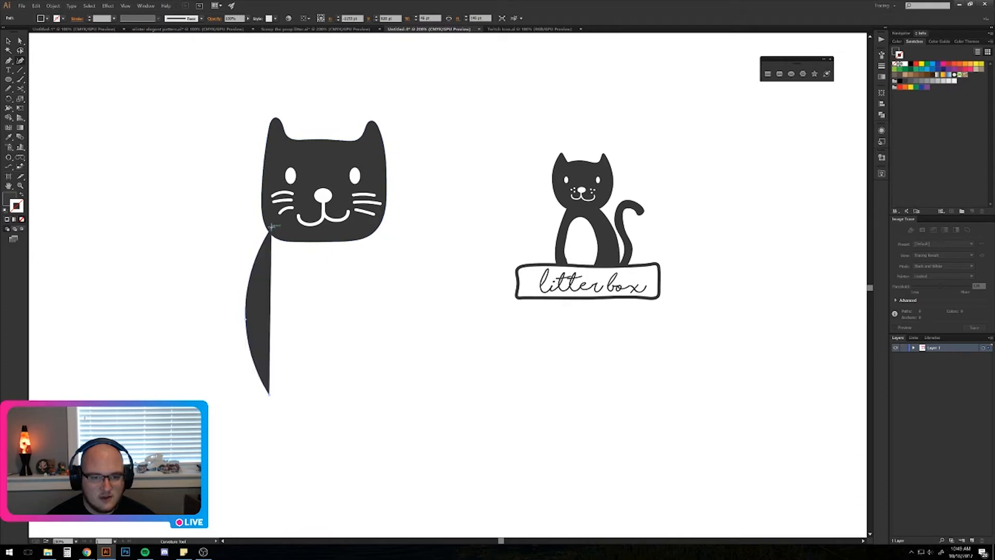
click(338, 229)
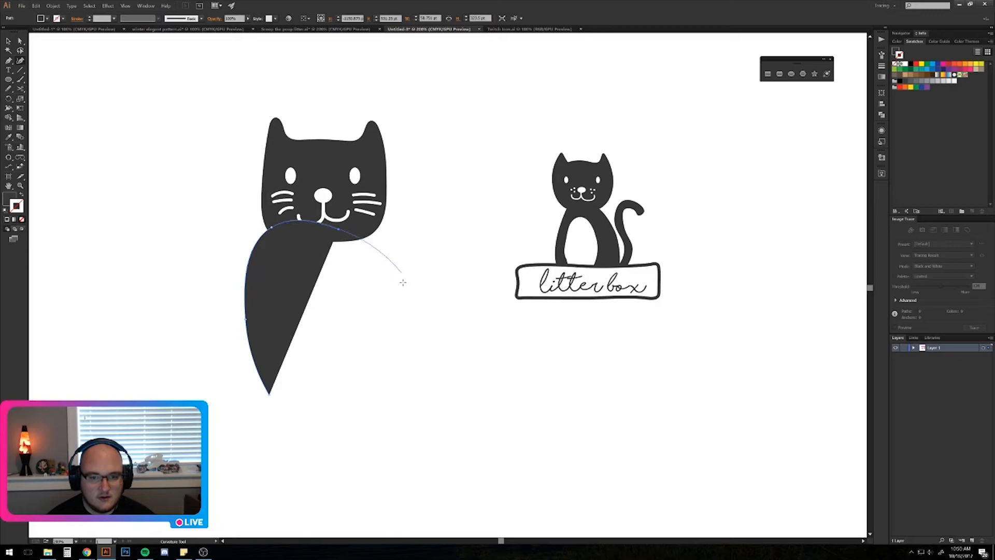
click(397, 266)
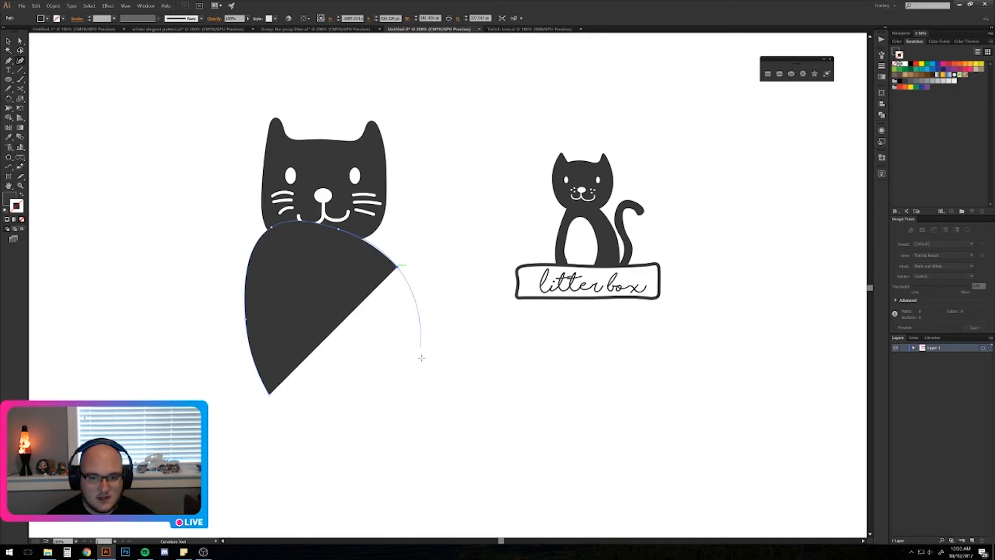
key(Escape)
click(423, 393)
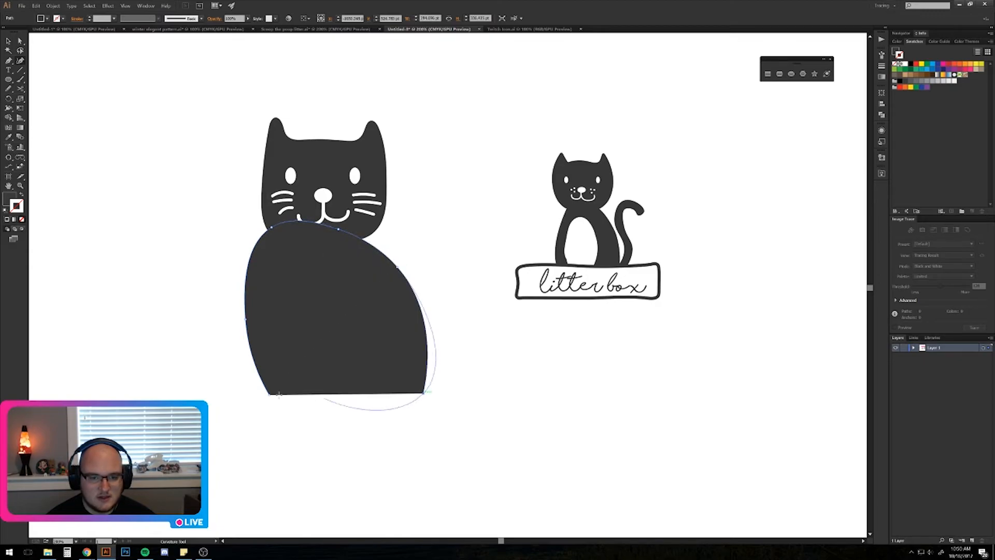
click(342, 395)
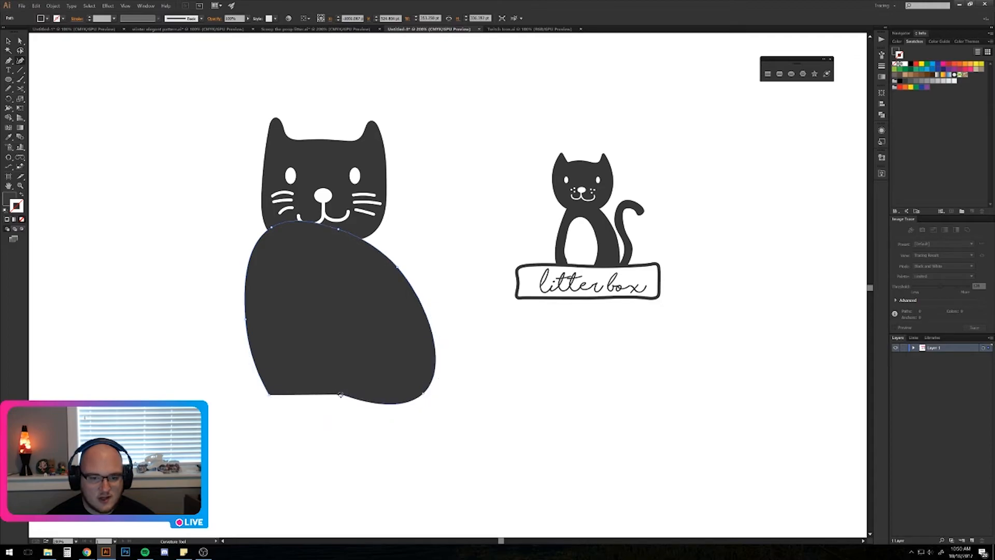
click(270, 395)
click(269, 396)
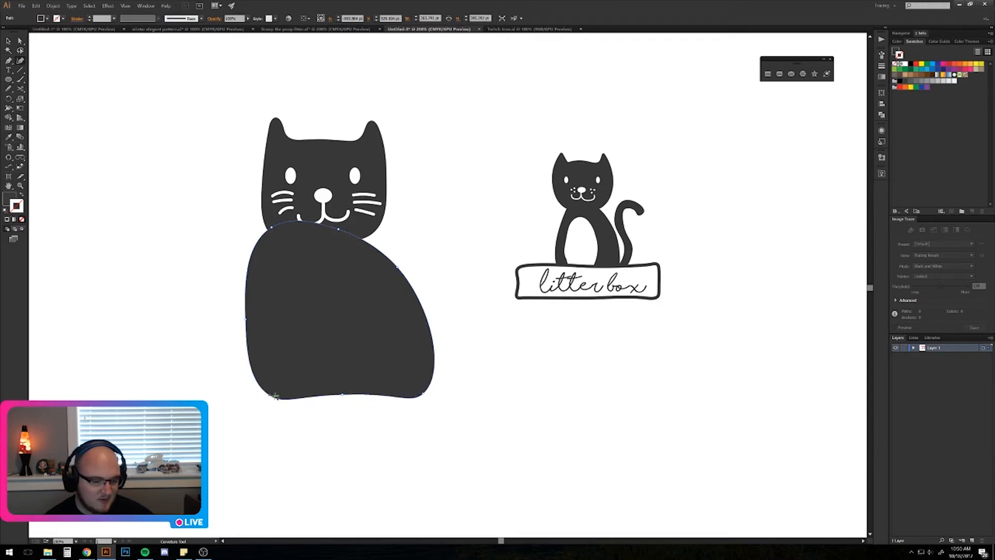
key(v)
click(358, 430)
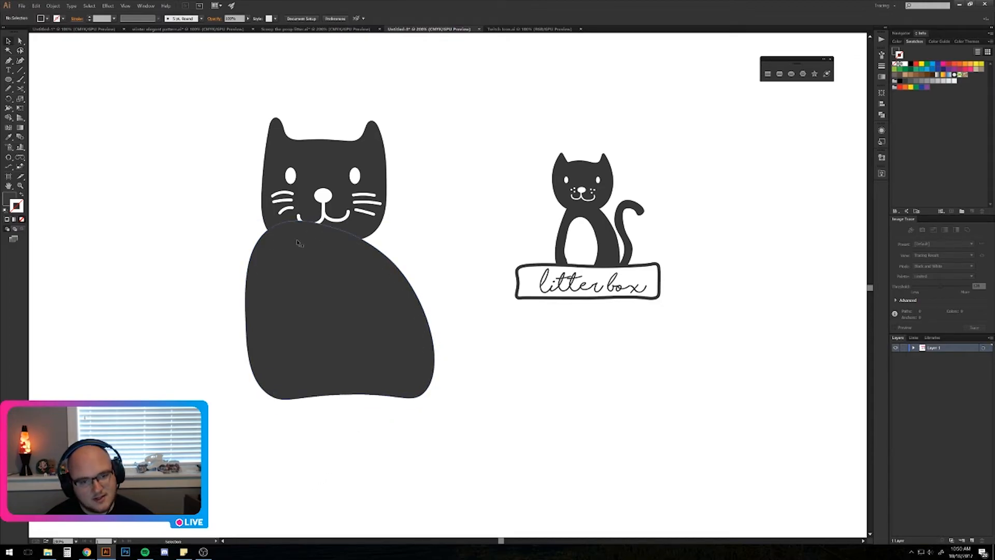
Reposition the body shape beneath the large head so its upper end overlaps the lower part of the face.
drag(255, 239, 155, 301)
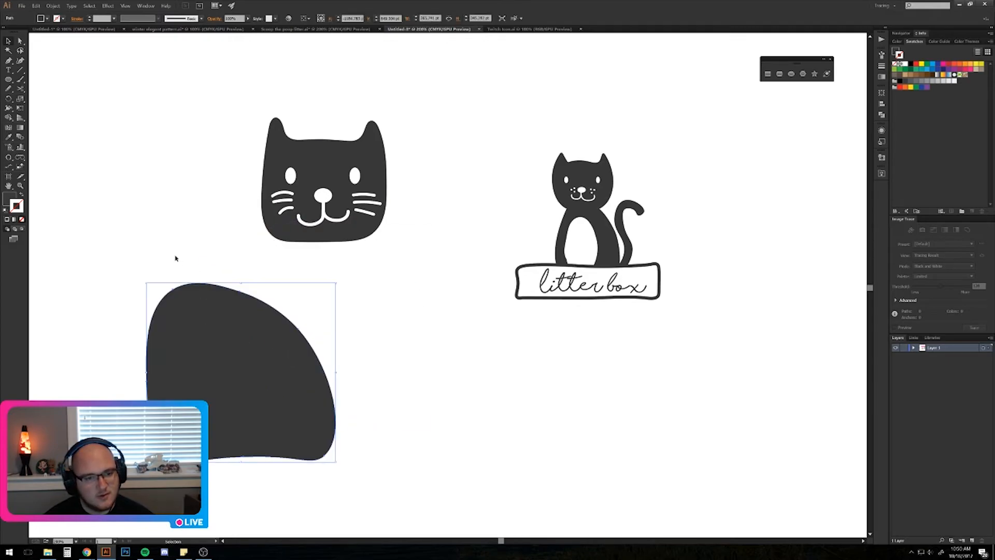
drag(219, 400, 336, 331)
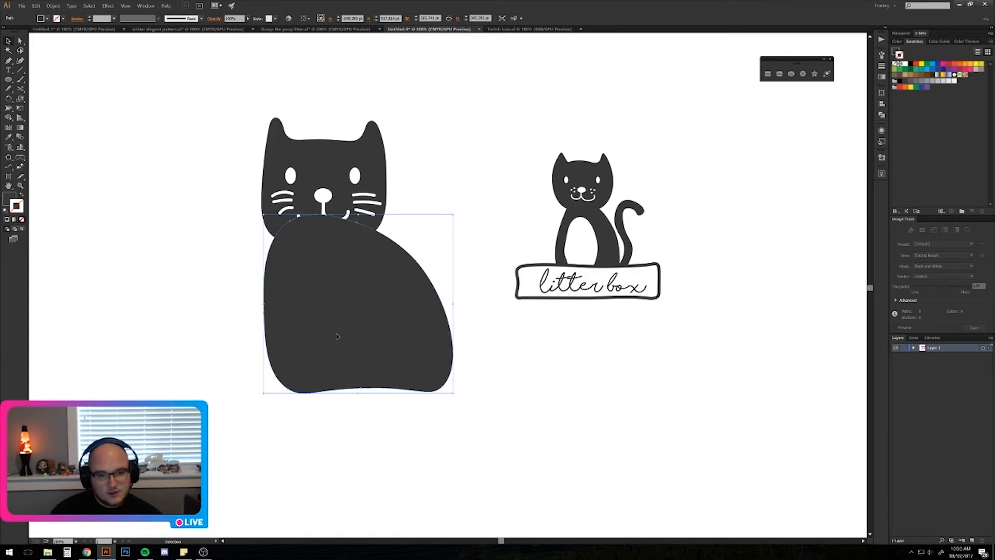
drag(336, 333, 312, 303)
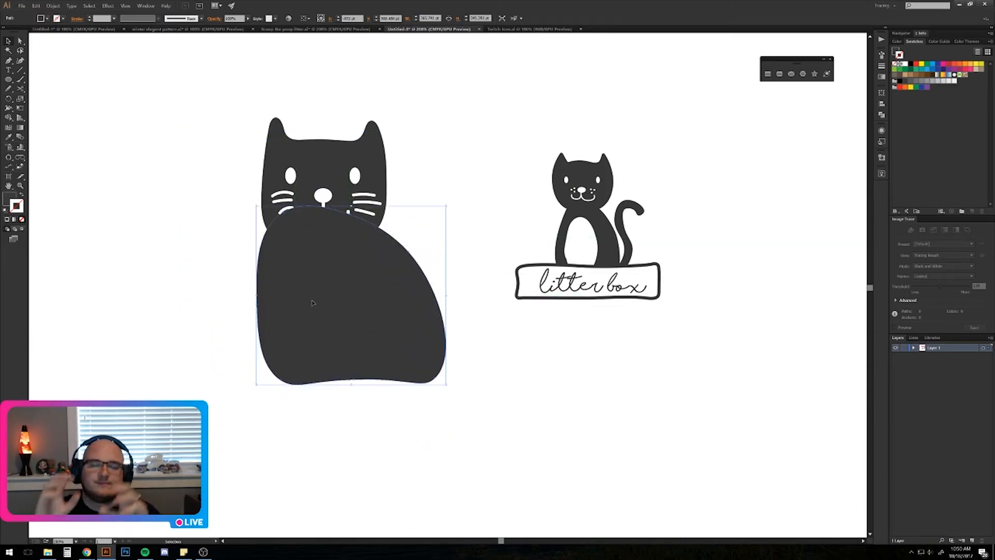
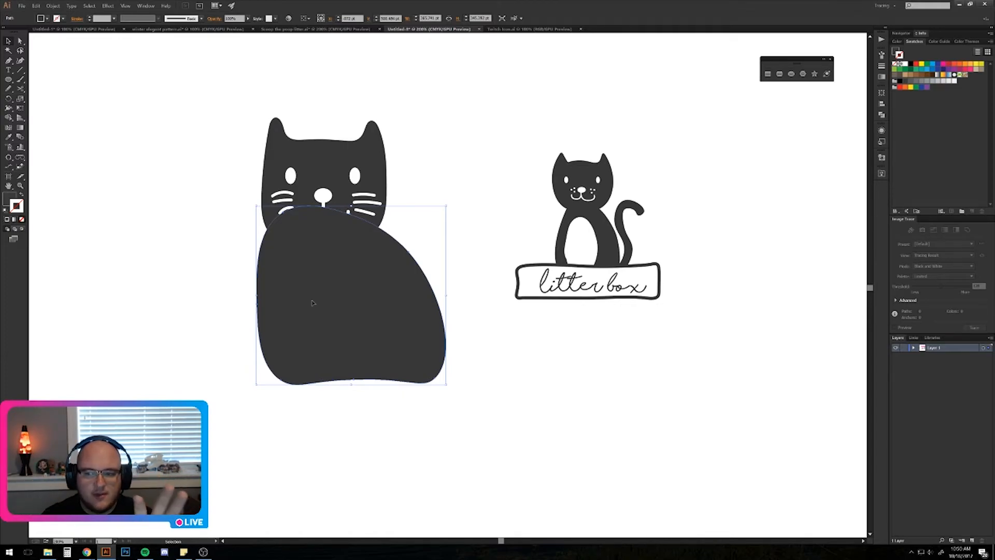
Examine the layer's object list and nested groups to check how the body and face are stacked.
click(913, 348)
scroll(916, 387, down, 2)
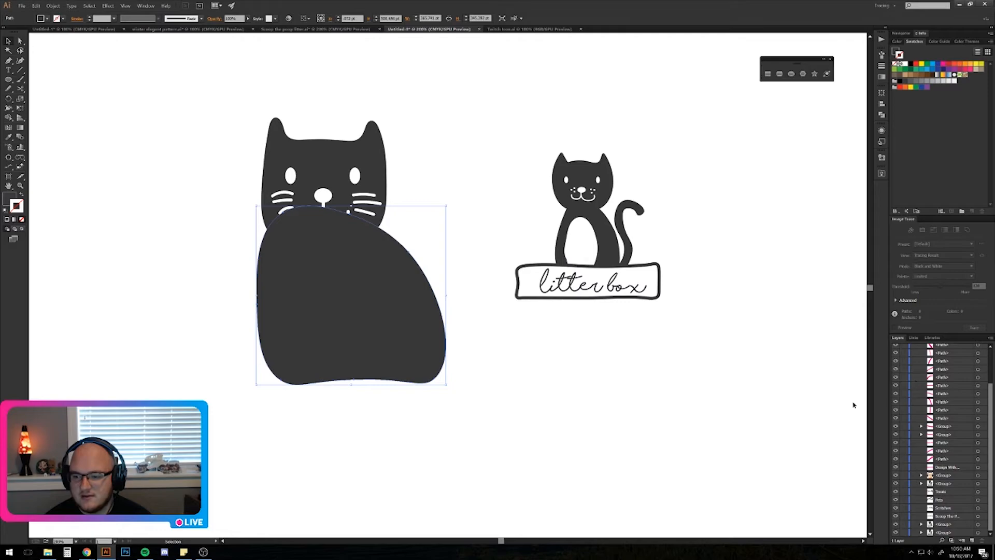
key(alt)
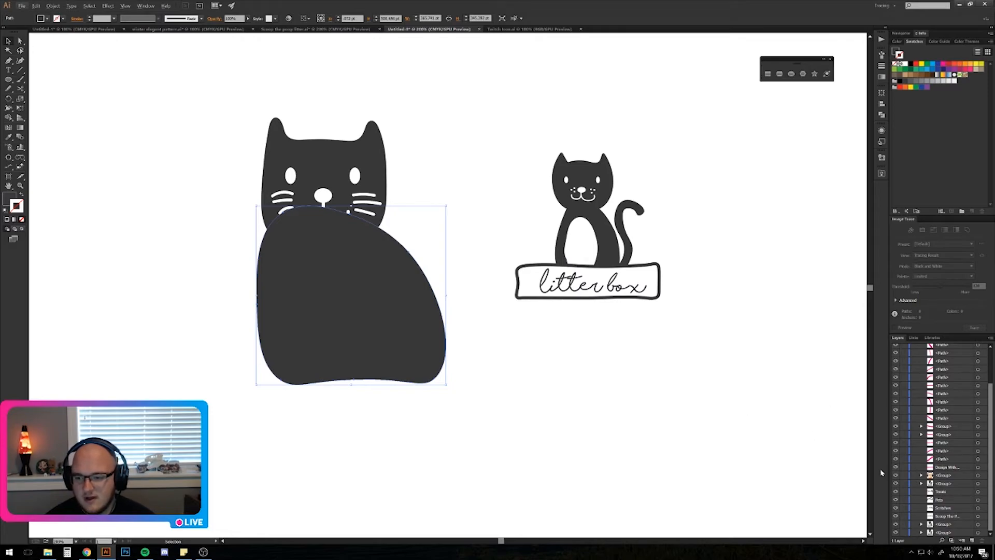
click(922, 476)
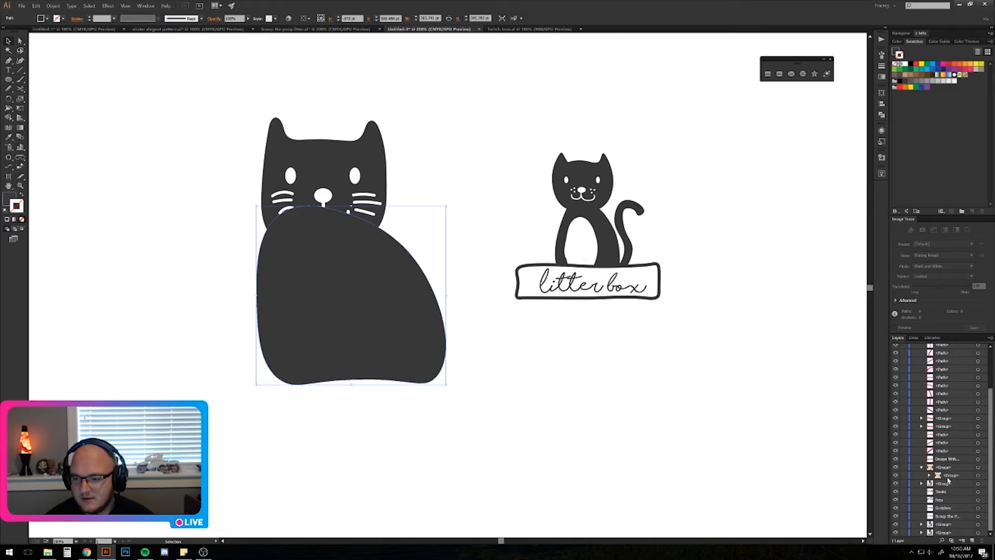
click(929, 475)
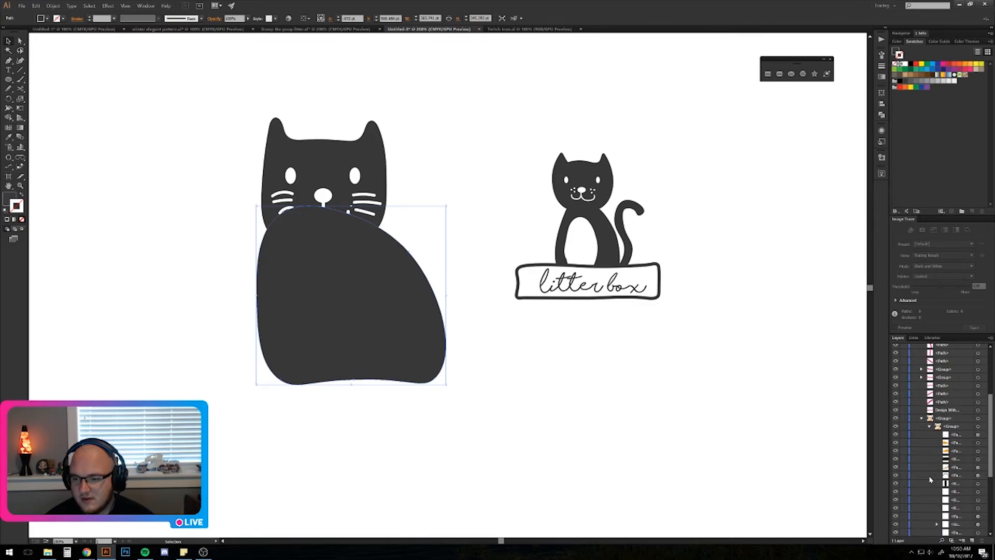
click(922, 442)
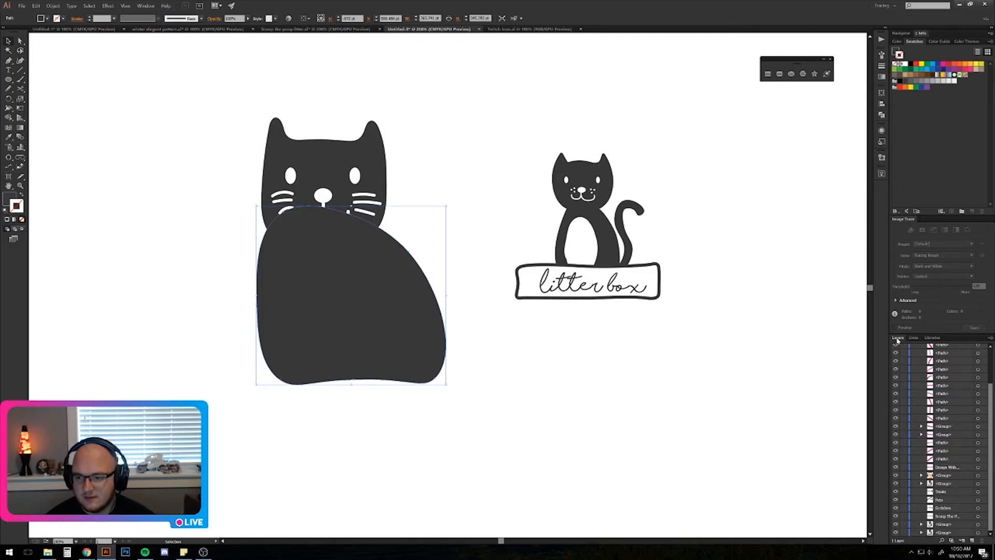
scroll(988, 419, up, 3)
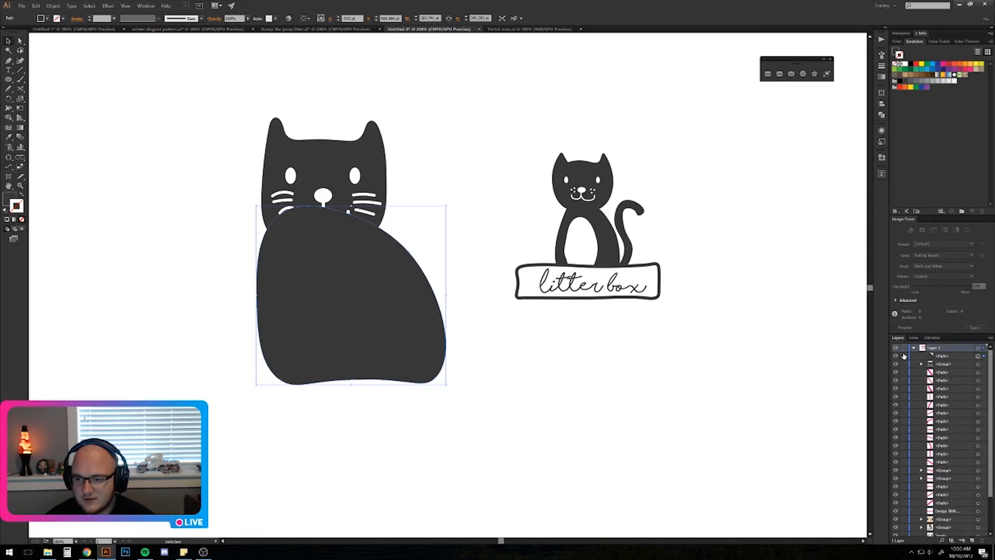
click(913, 348)
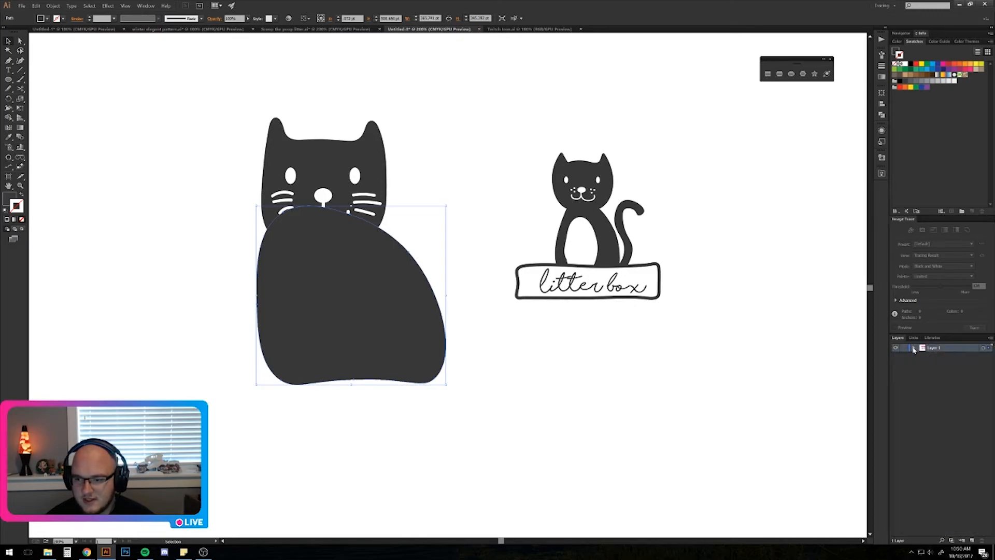
Send the body shape backward so it sits behind the grouped cat face.
key(ctrl+shift+a)
click(387, 339)
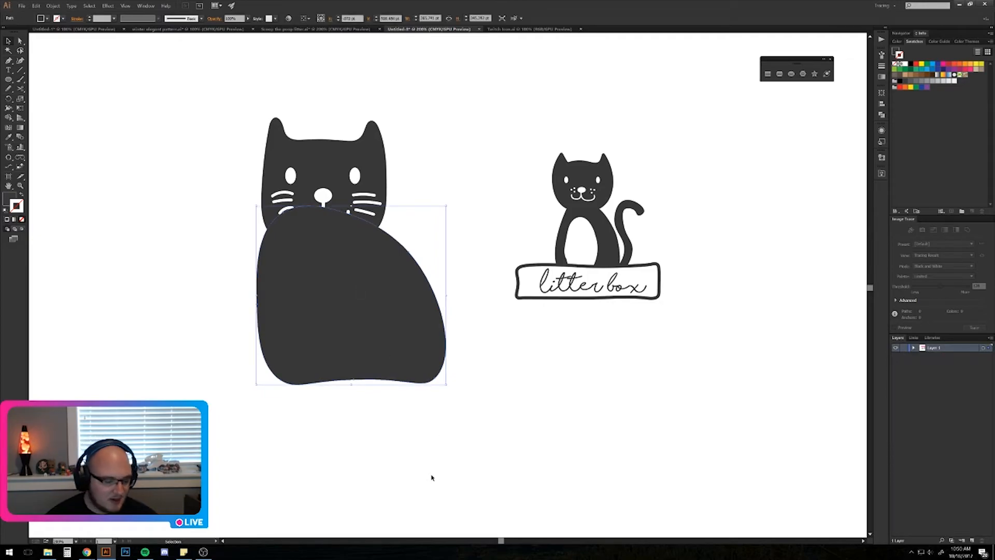
key(ctrl)
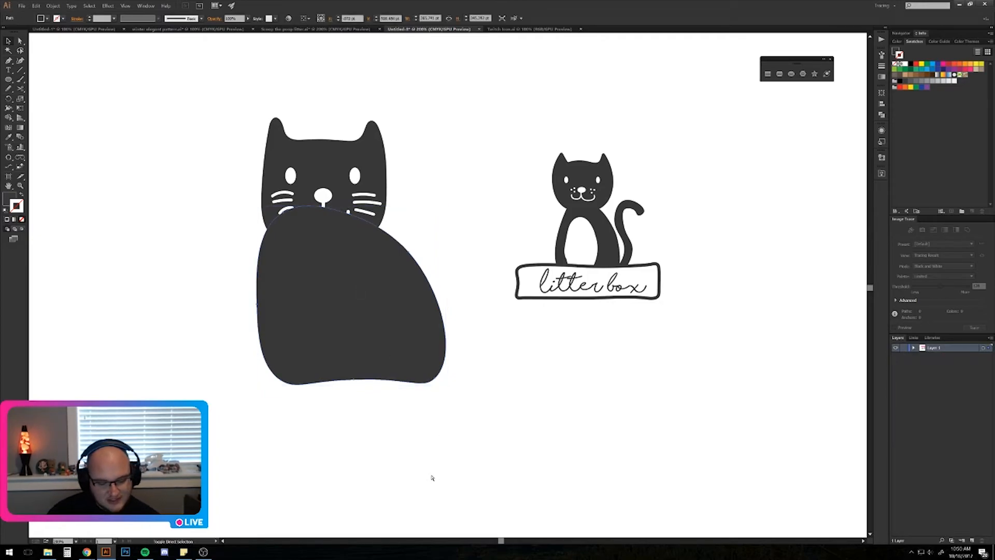
key(ctrl+[)
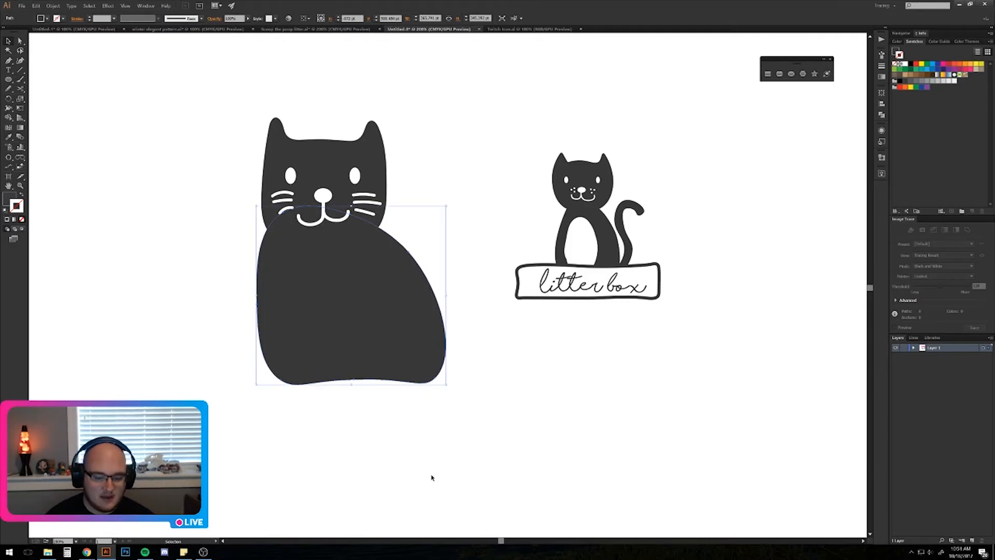
key(a)
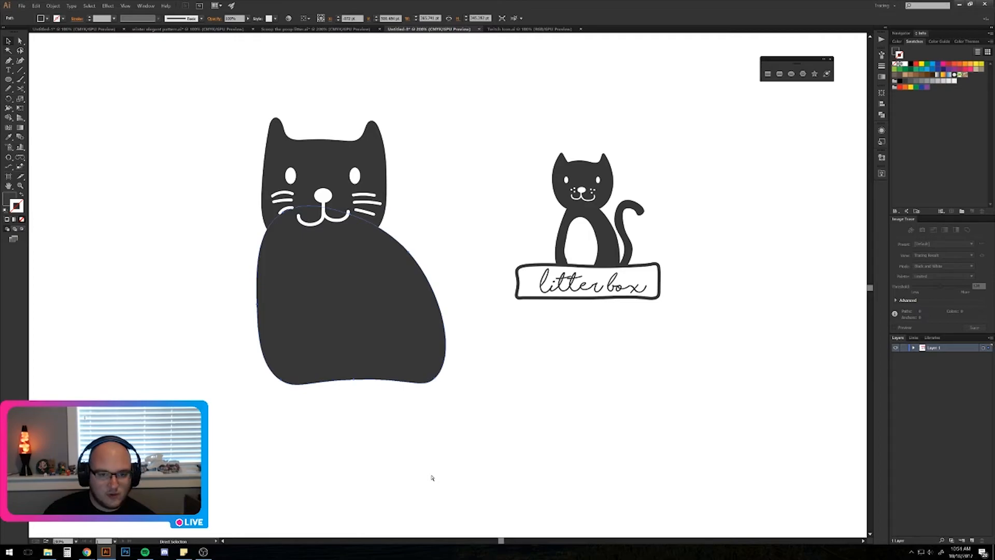
key(ctrl+shift+bracketright)
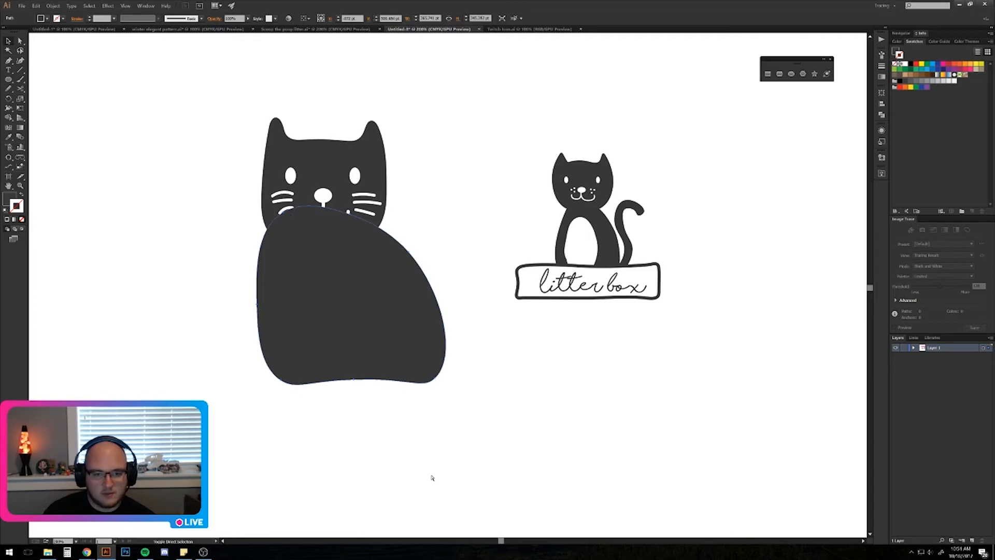
key(ctrl+bracketleft)
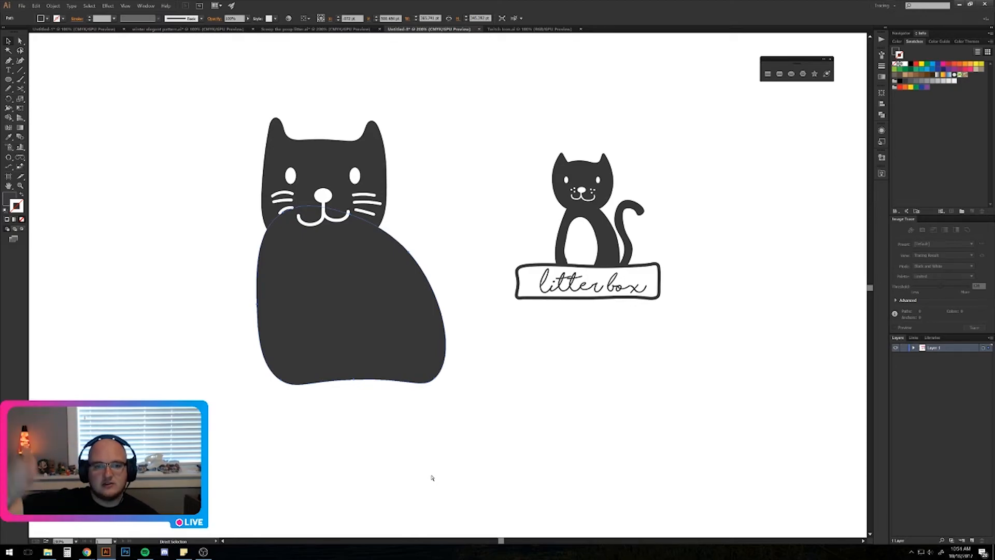
key(v)
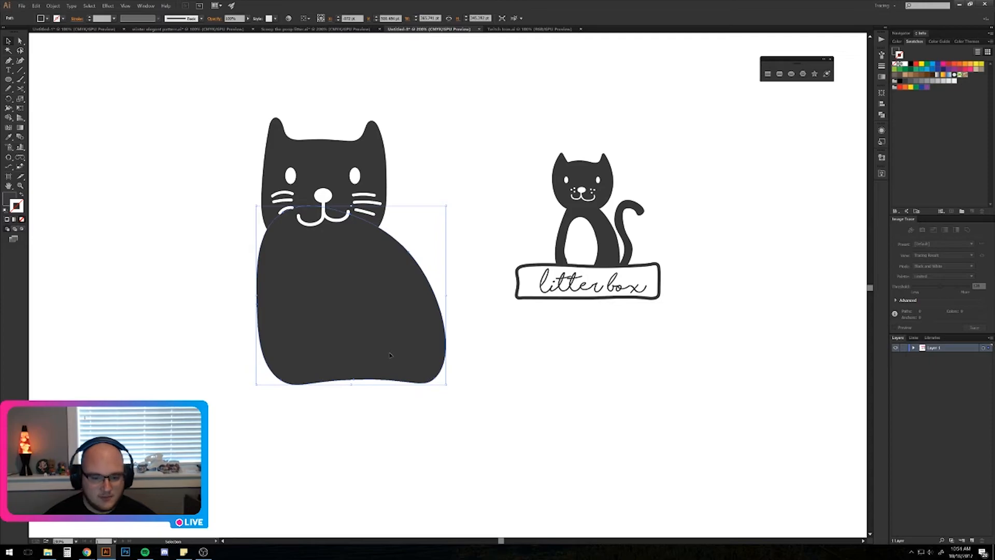
key(ctrl)
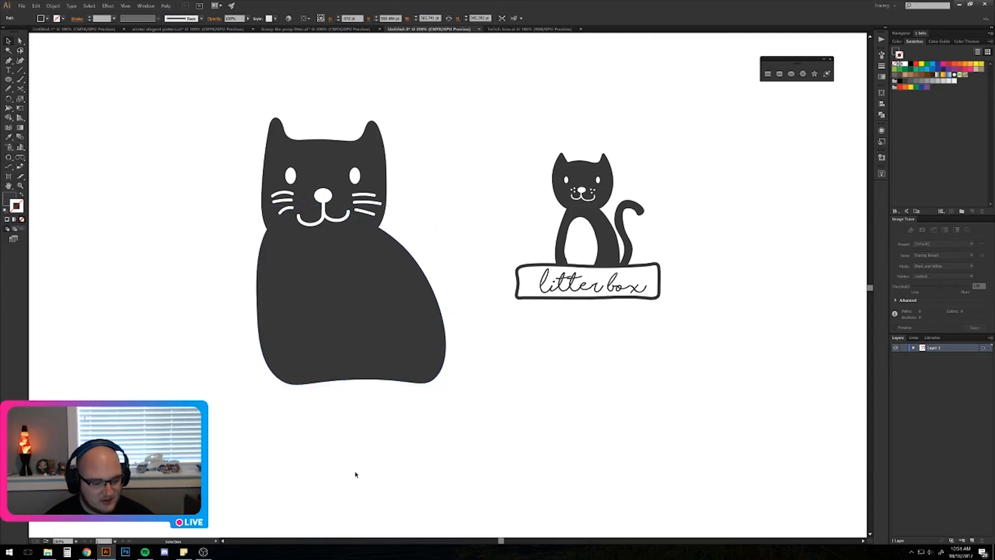
Narrow the body shape from its right edge and shift it slightly to the right under the head.
drag(354, 335, 363, 355)
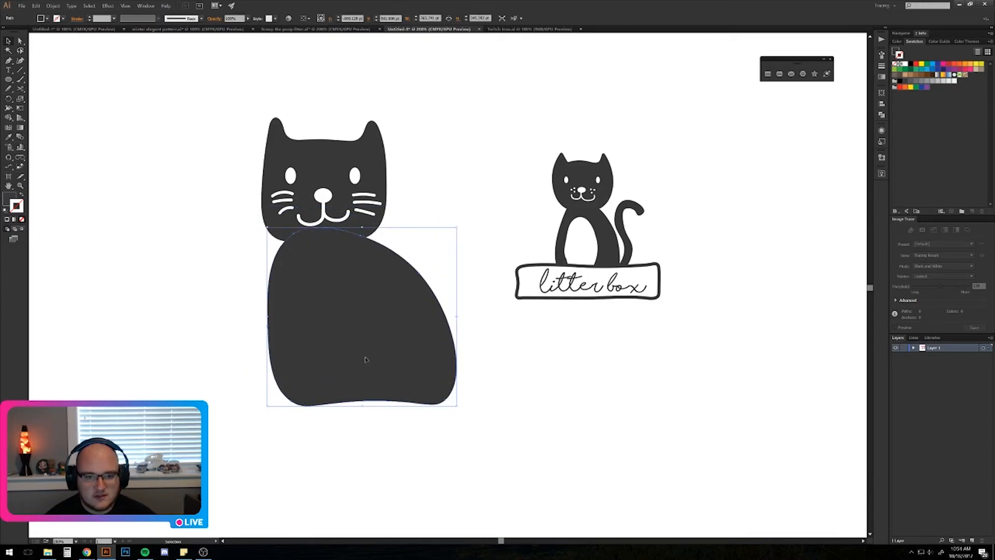
click(447, 484)
click(428, 351)
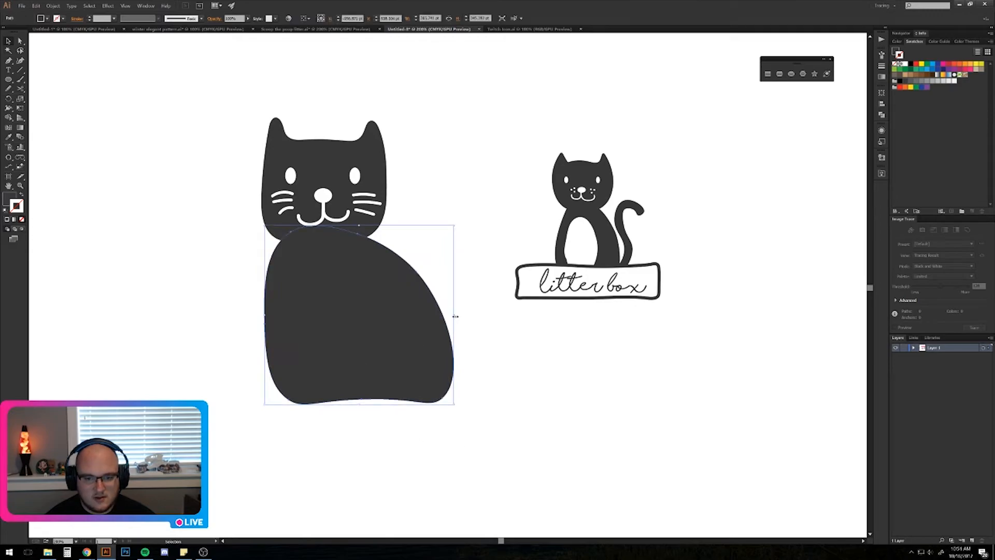
drag(456, 315, 420, 319)
drag(322, 356, 346, 354)
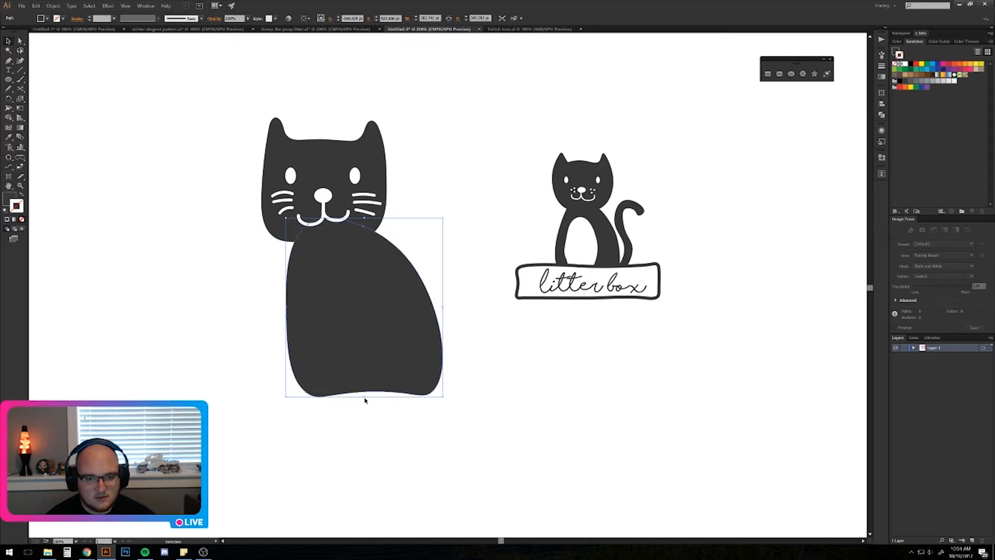
Shorten the body shape by raising its lower edge, and leave it deselected.
drag(365, 398, 365, 358)
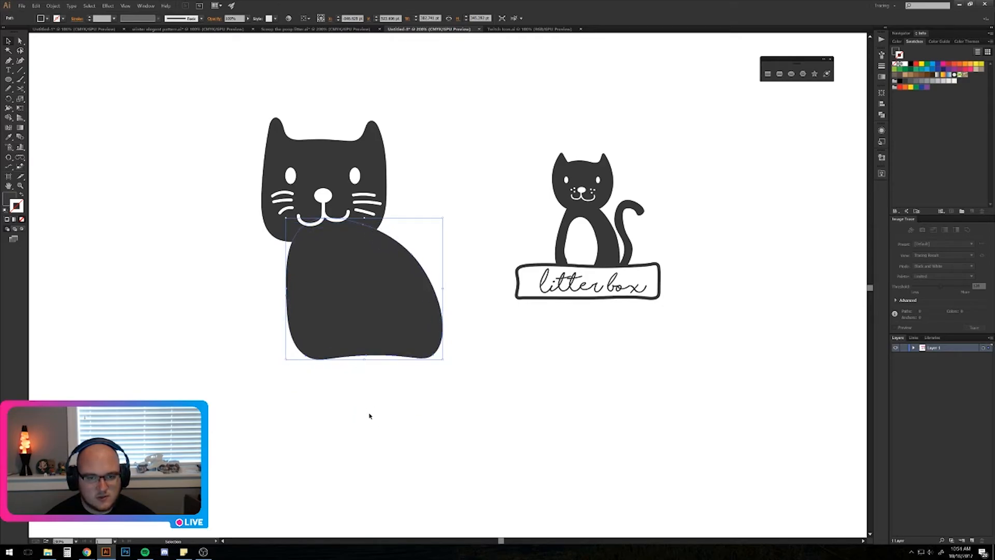
click(371, 407)
click(373, 333)
click(675, 421)
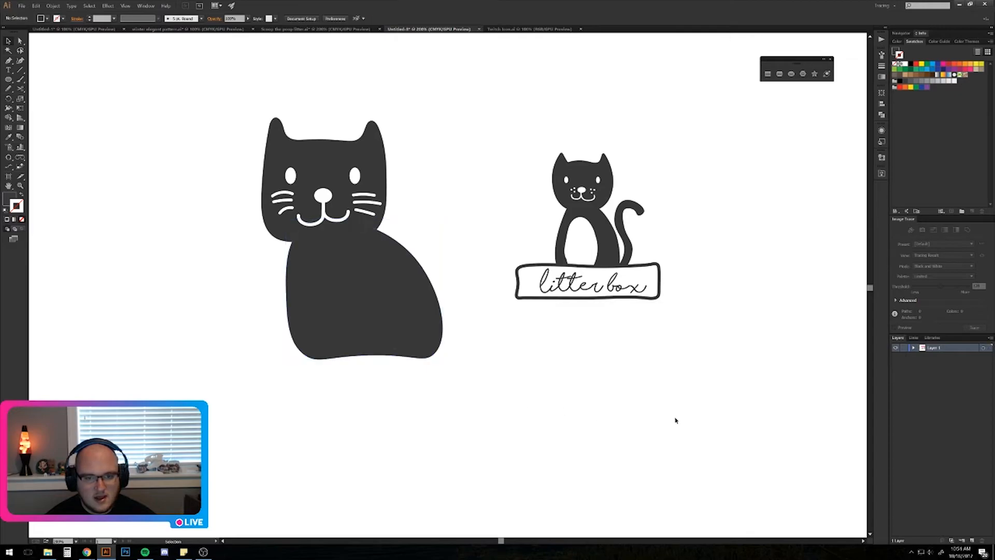
Lengthen the cat's body shape by lowering its bottom edge slightly, and leave it deselected.
click(346, 318)
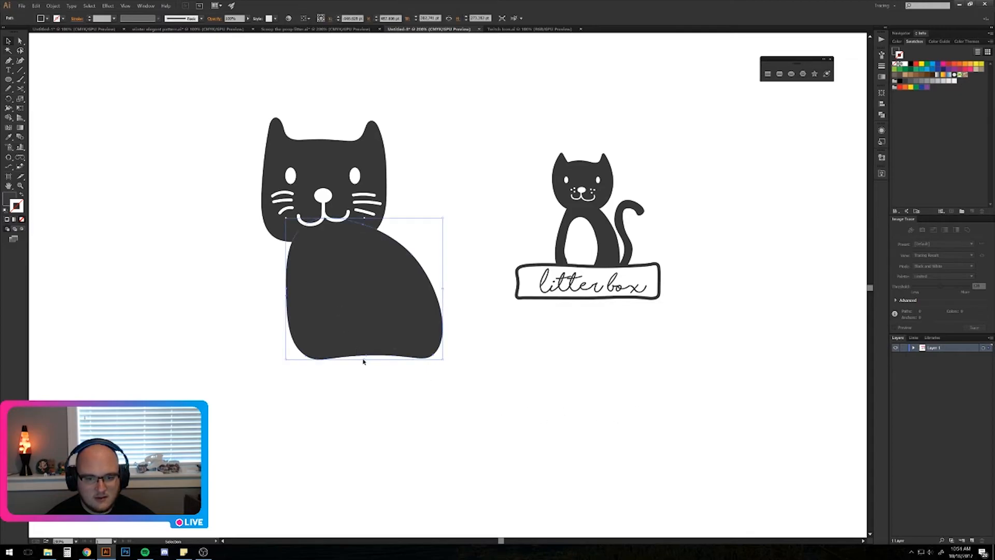
drag(365, 360, 366, 378)
click(370, 439)
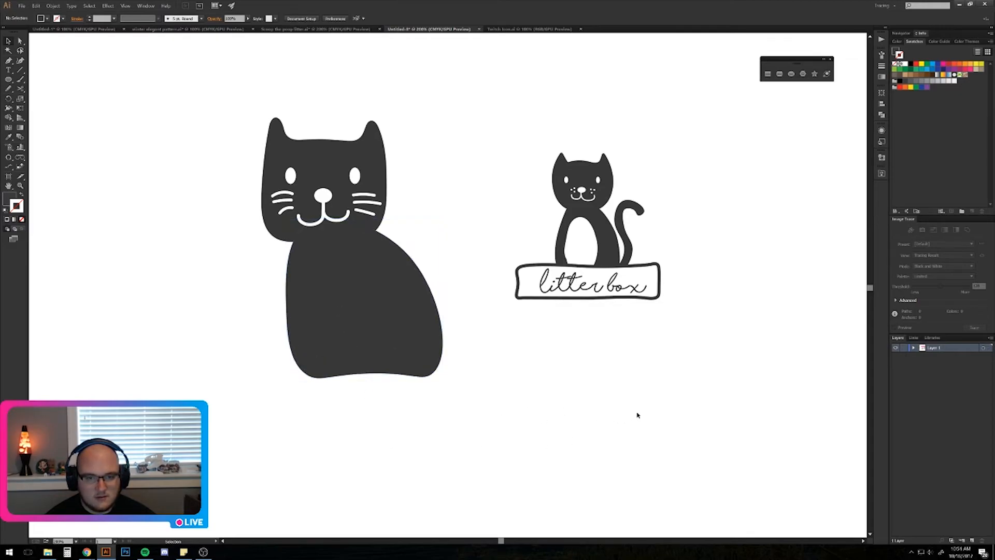
With the Curvature tool and an unfilled dark stroke, start a box outline beneath the cat, shaping its wavy upper edge and right side.
drag(733, 395, 613, 156)
click(553, 346)
drag(604, 355, 557, 329)
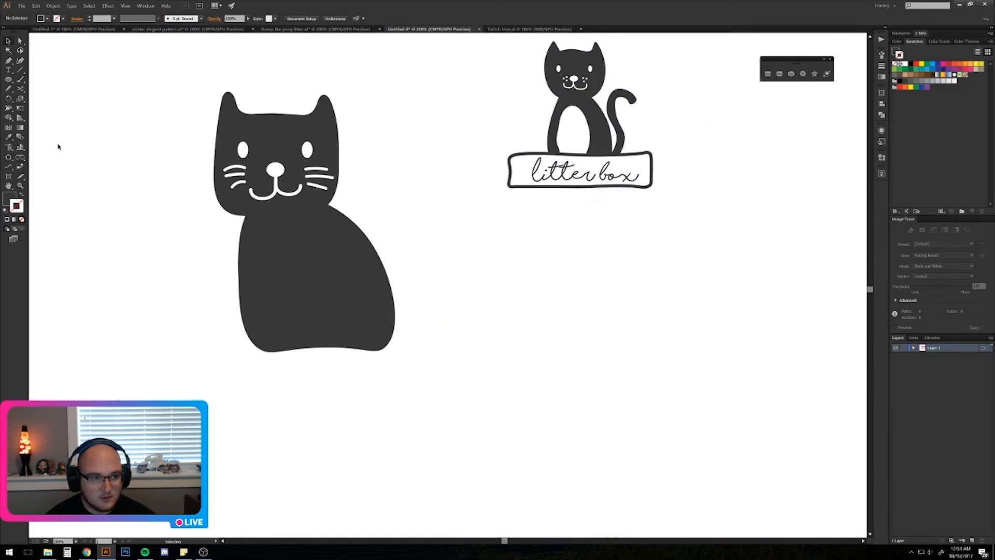
click(21, 61)
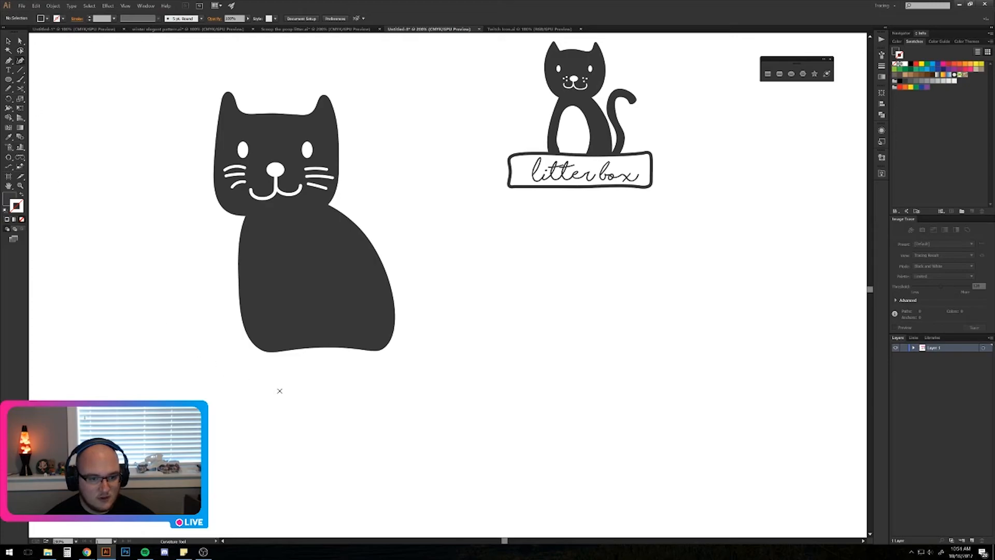
key(shift+x)
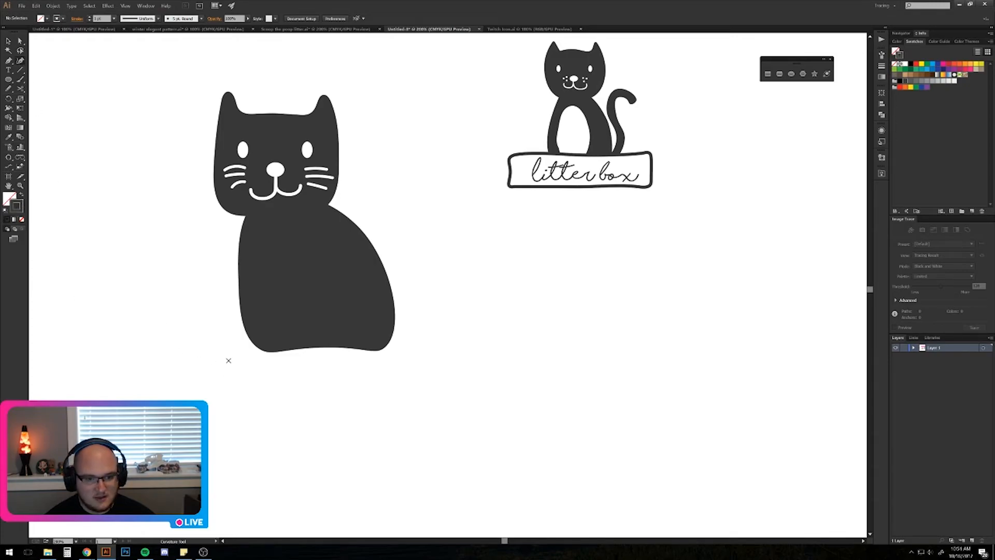
click(194, 353)
click(312, 352)
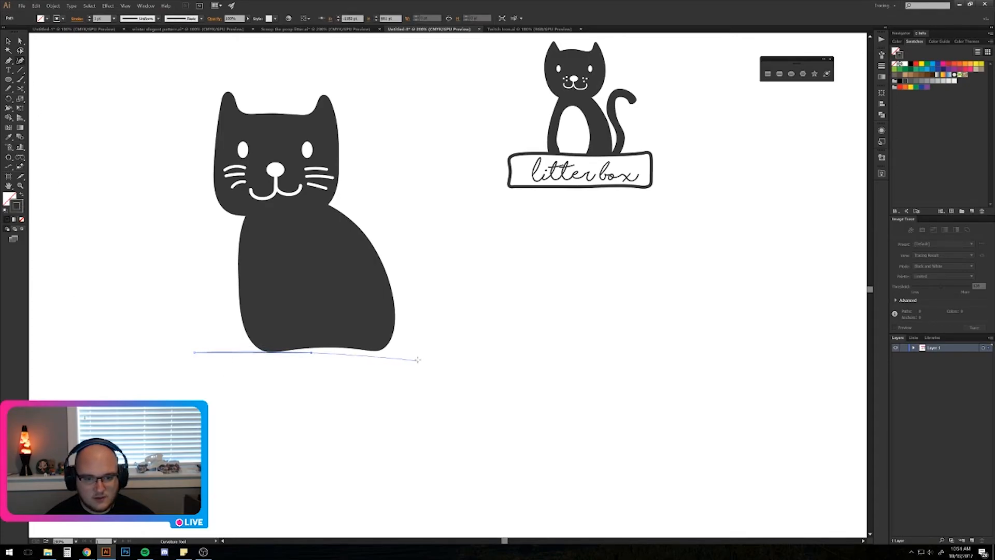
click(426, 349)
click(446, 350)
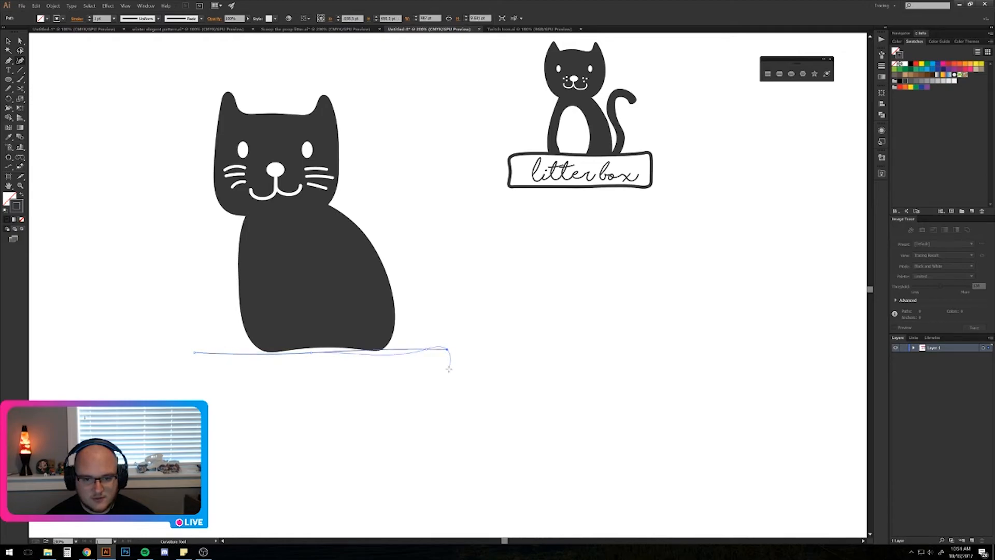
click(449, 369)
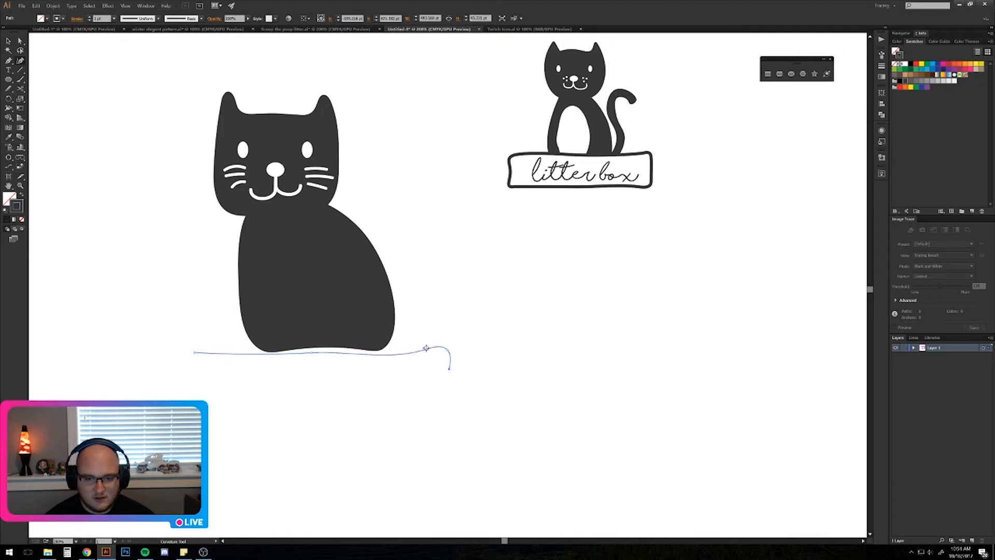
drag(426, 347, 445, 347)
click(450, 415)
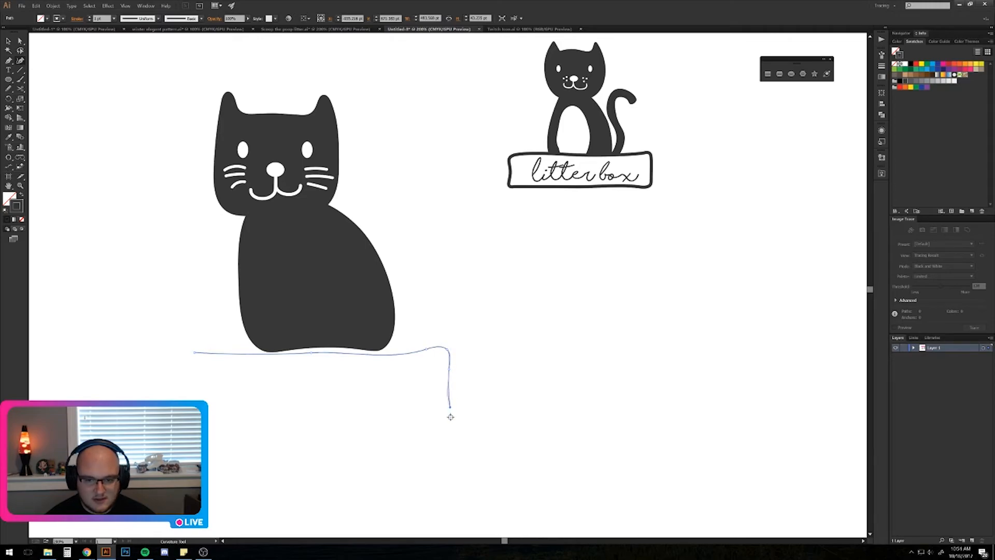
Continue the box outline along its lower edge and up the left side, and close it at the starting point.
click(426, 421)
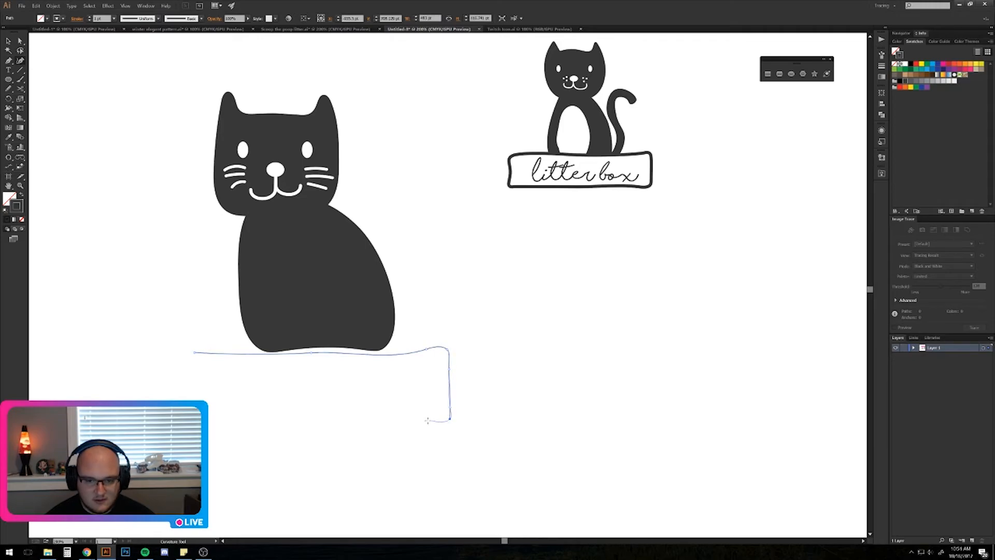
click(329, 421)
click(218, 418)
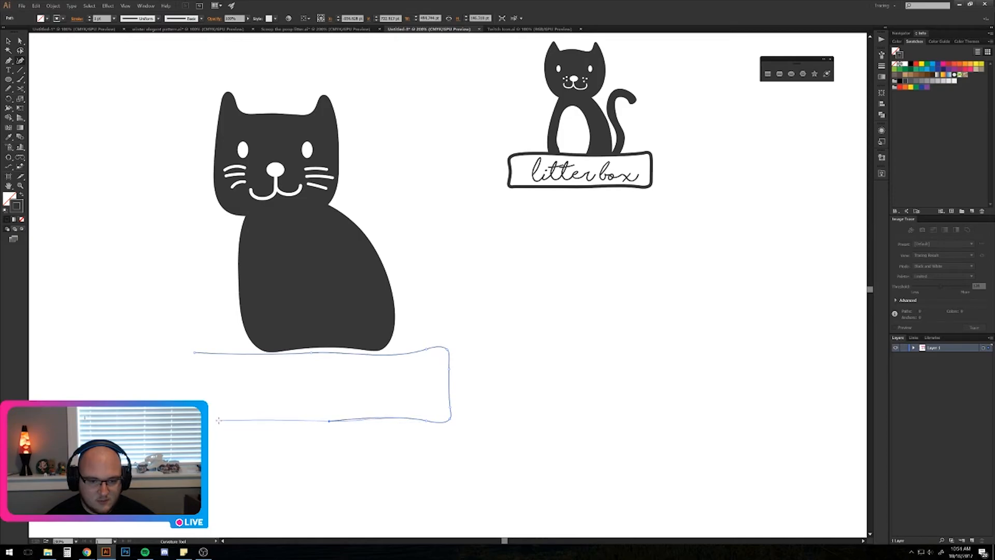
click(186, 418)
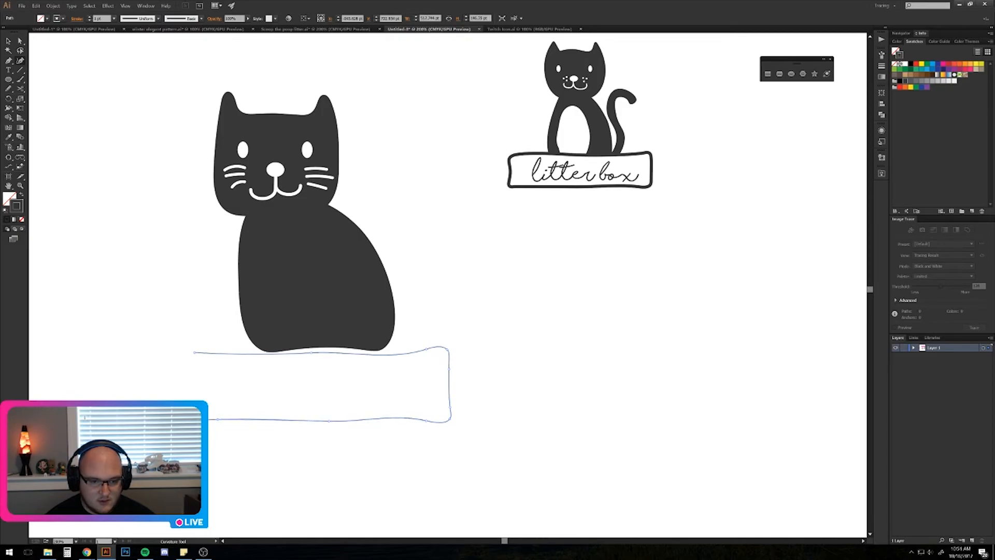
click(171, 354)
click(194, 352)
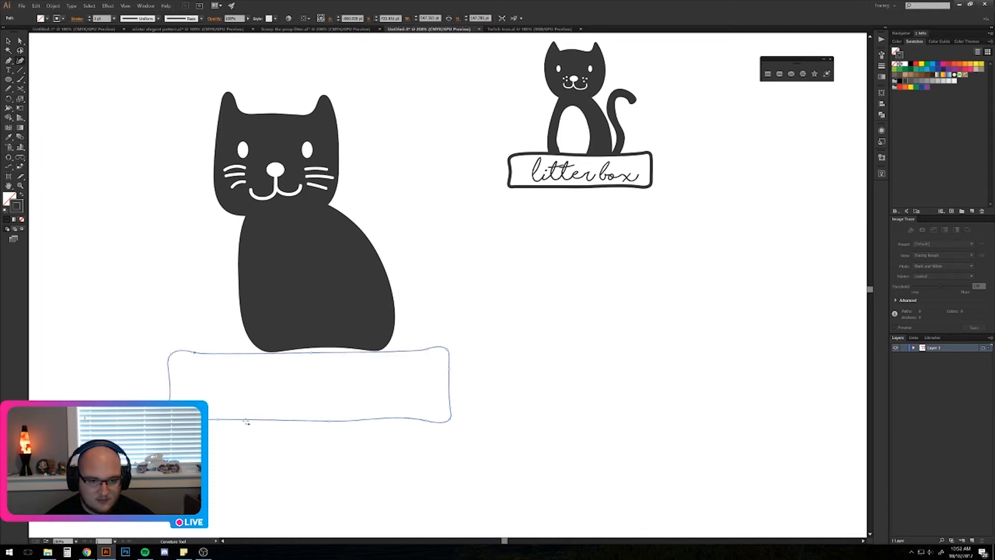
Increase the box outline's stroke weight in steps until it is a bold line.
key(v)
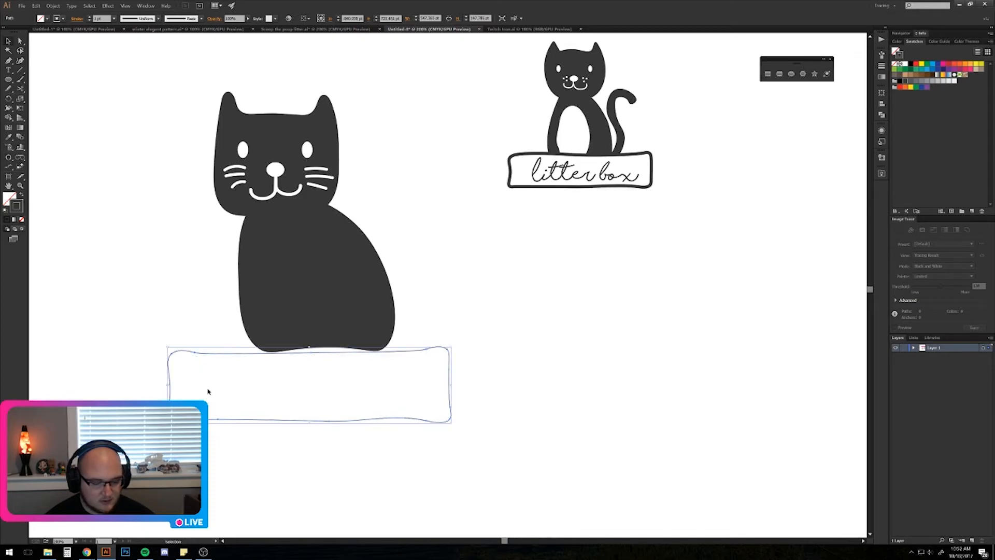
click(265, 457)
drag(342, 490, 279, 416)
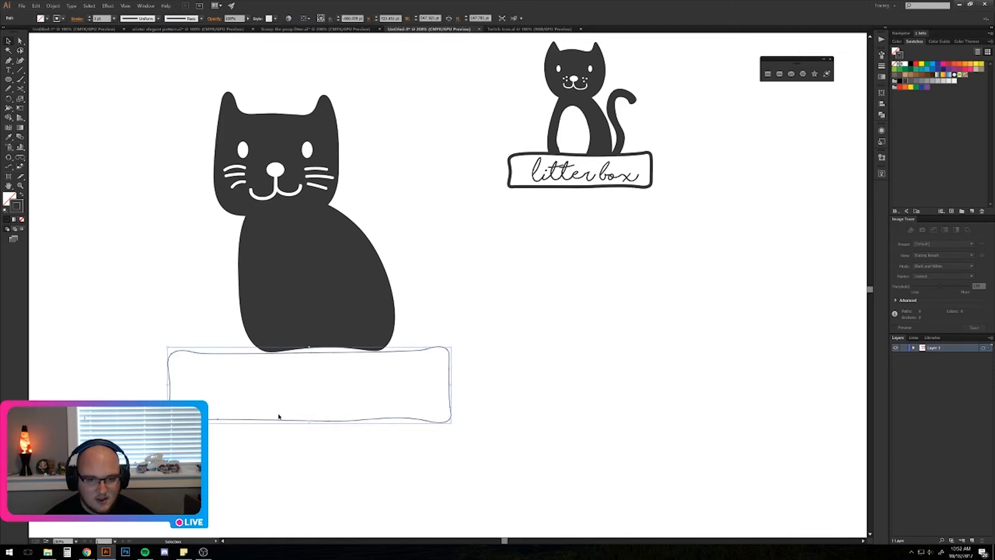
click(90, 17)
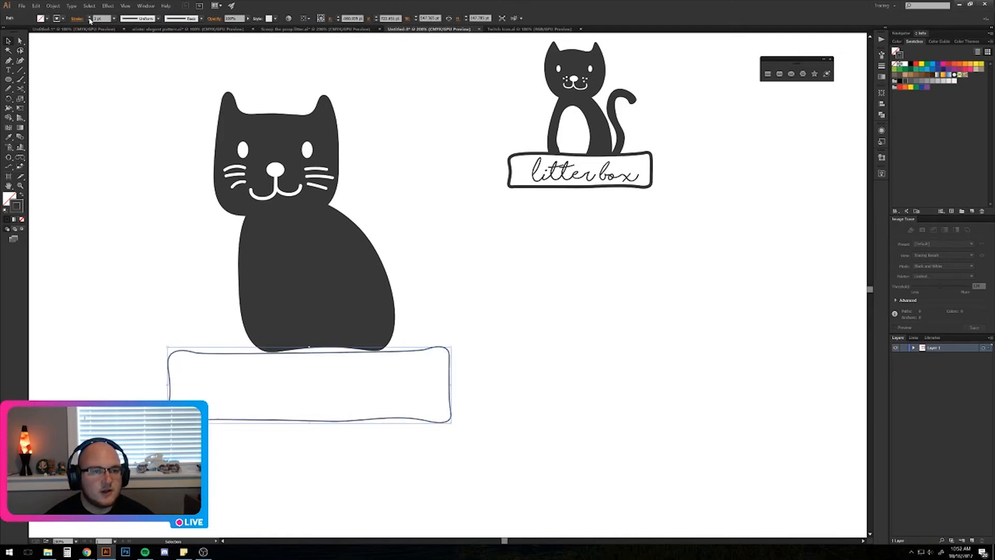
click(89, 17)
click(89, 17)
click(90, 17)
click(90, 17)
click(90, 18)
click(89, 17)
click(89, 17)
click(89, 17)
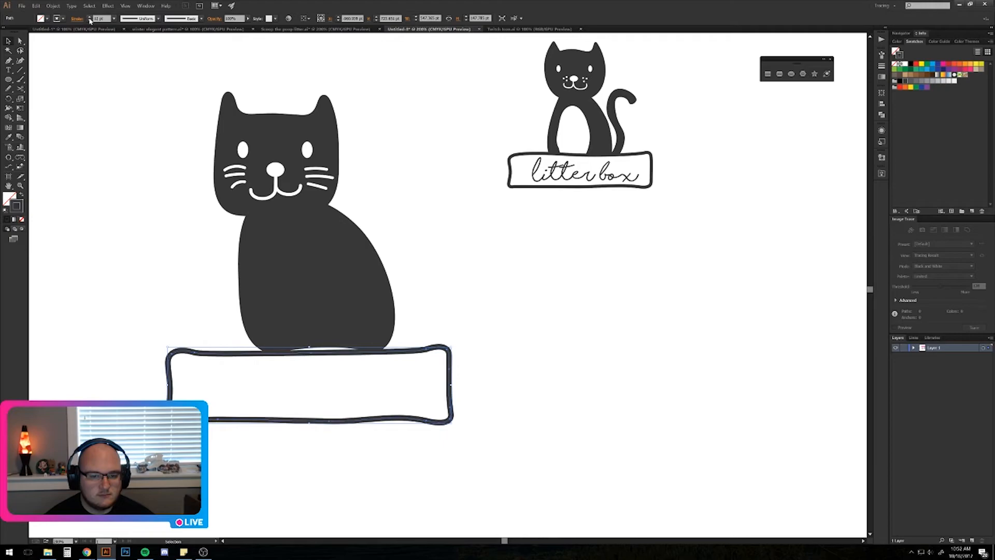
click(89, 17)
Smooth the box outline's left side, its corners and the left part of its upper edge with the Smooth tool, and deselect it.
key(n)
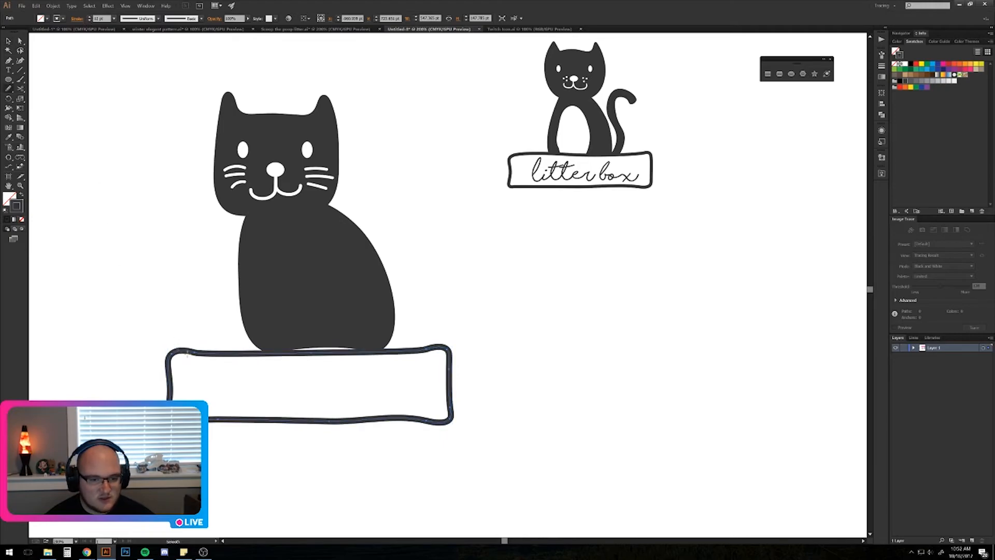
mouse_move(187, 354)
mouse_down()
mouse_move(412, 337)
mouse_move(454, 352)
mouse_move(477, 342)
mouse_move(449, 379)
mouse_move(440, 420)
mouse_move(444, 411)
mouse_move(279, 428)
mouse_move(218, 420)
mouse_up()
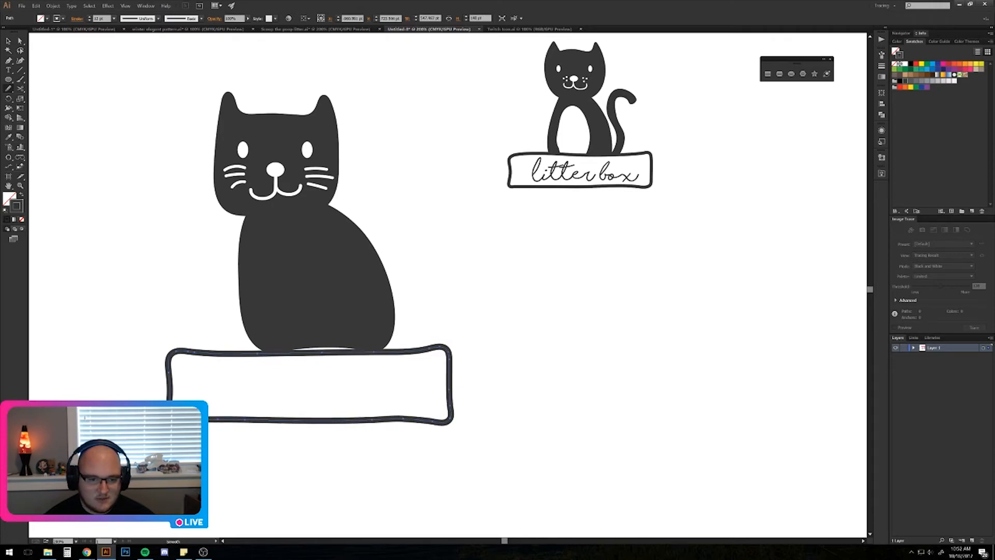
mouse_move(168, 397)
mouse_down()
mouse_move(159, 375)
mouse_move(174, 369)
mouse_move(165, 369)
mouse_up()
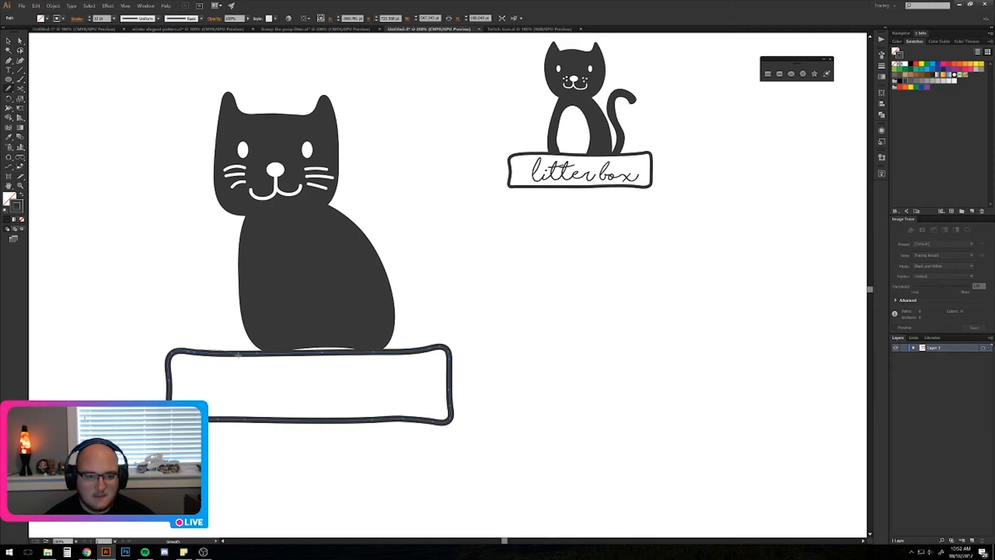
drag(238, 352, 148, 367)
mouse_move(202, 347)
mouse_down()
mouse_move(151, 377)
mouse_move(210, 419)
mouse_move(206, 425)
mouse_move(449, 422)
mouse_move(449, 367)
mouse_move(272, 361)
mouse_up()
key(v)
click(320, 507)
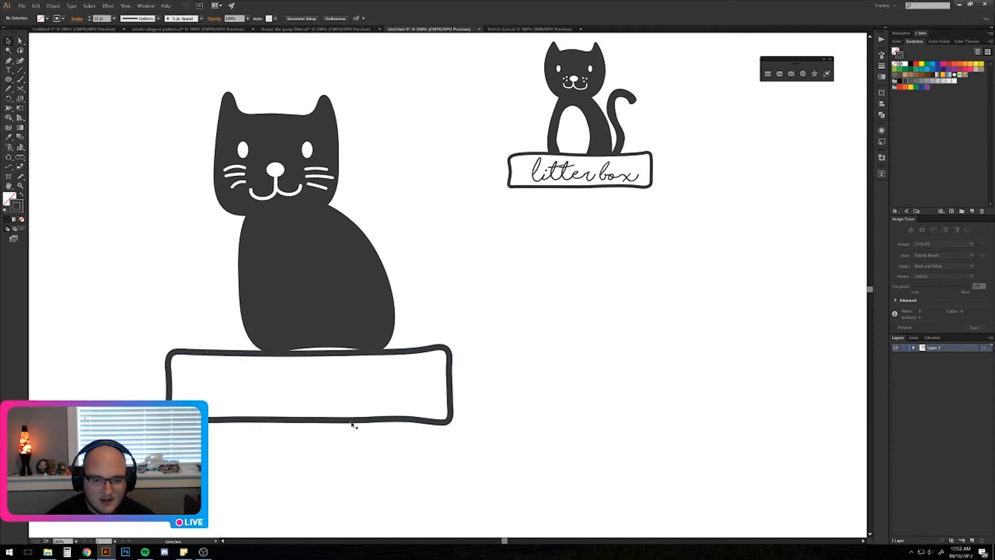
Move the box outline up and slightly right so that it overlaps the bottom of the cat's body.
drag(345, 404, 361, 385)
click(365, 415)
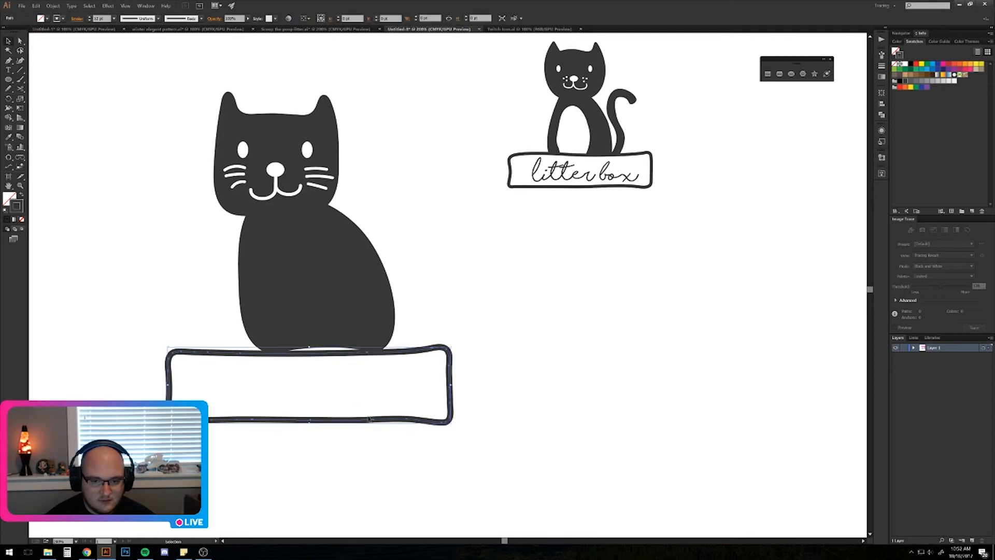
drag(356, 420, 370, 402)
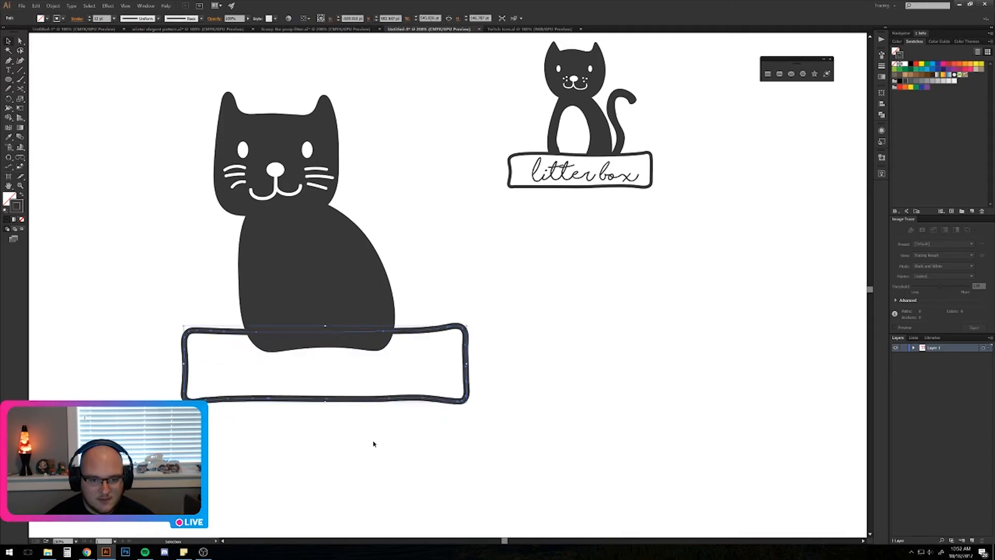
click(378, 443)
click(402, 399)
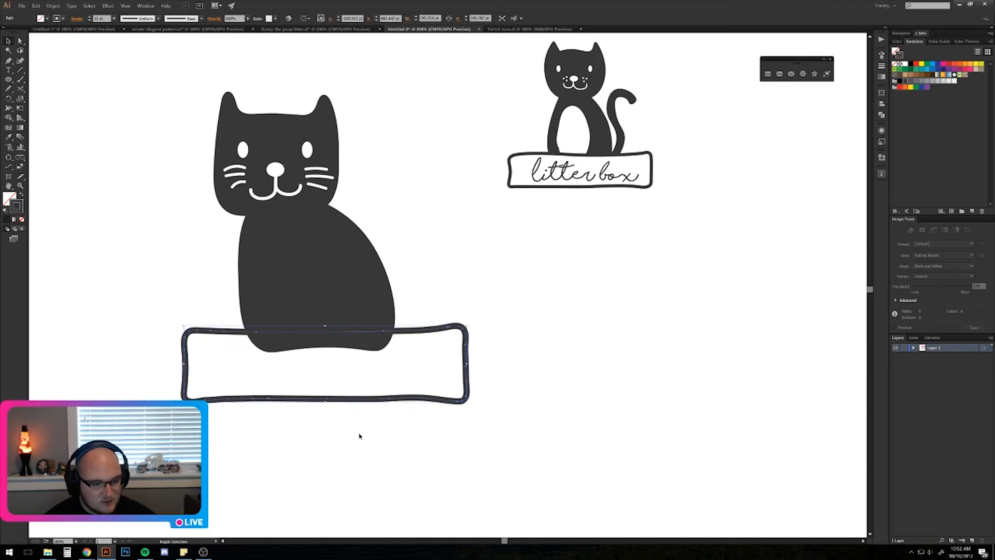
Fill the box with white so that it hides the bottom of the cat's body, keeping the dark stroke colour.
key(shift+x)
key(shift+x)
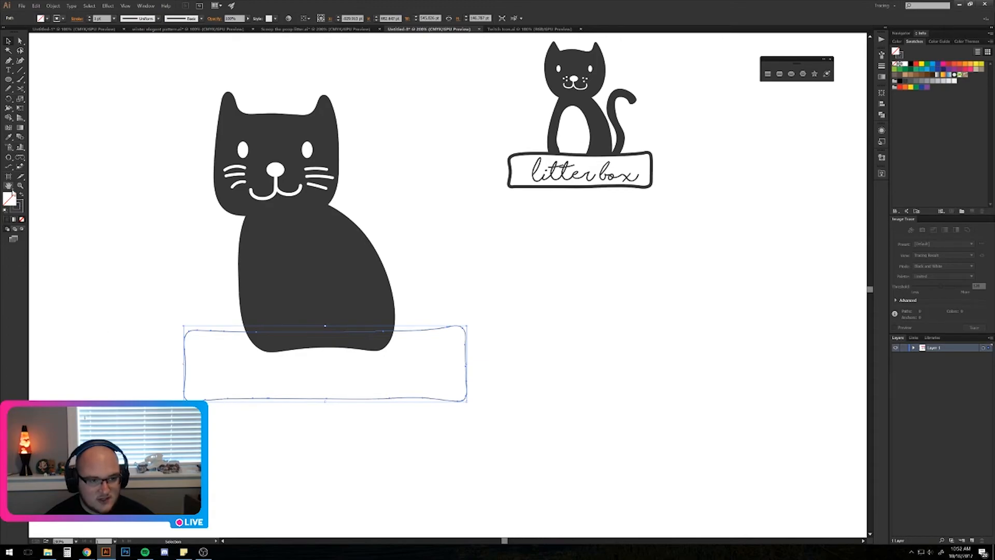
click(904, 64)
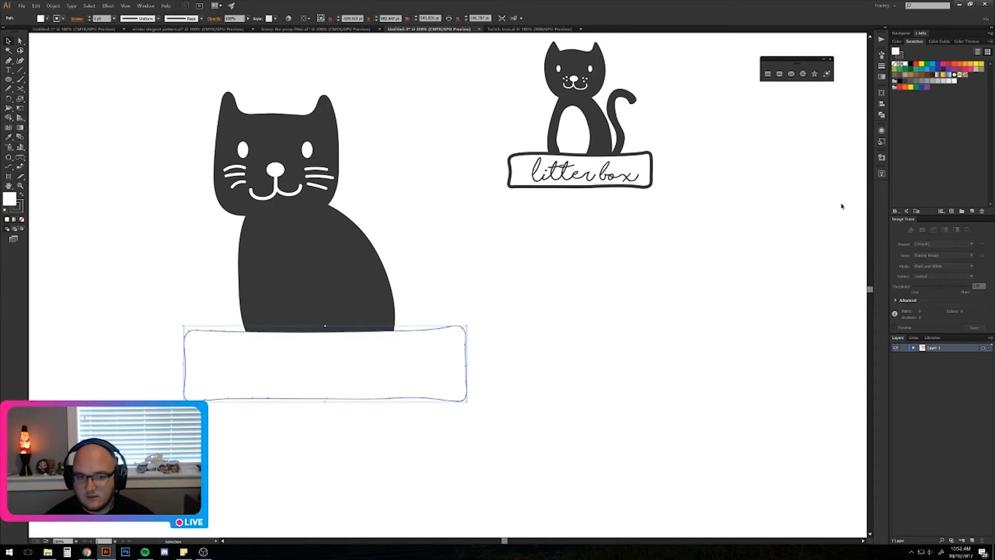
key(x)
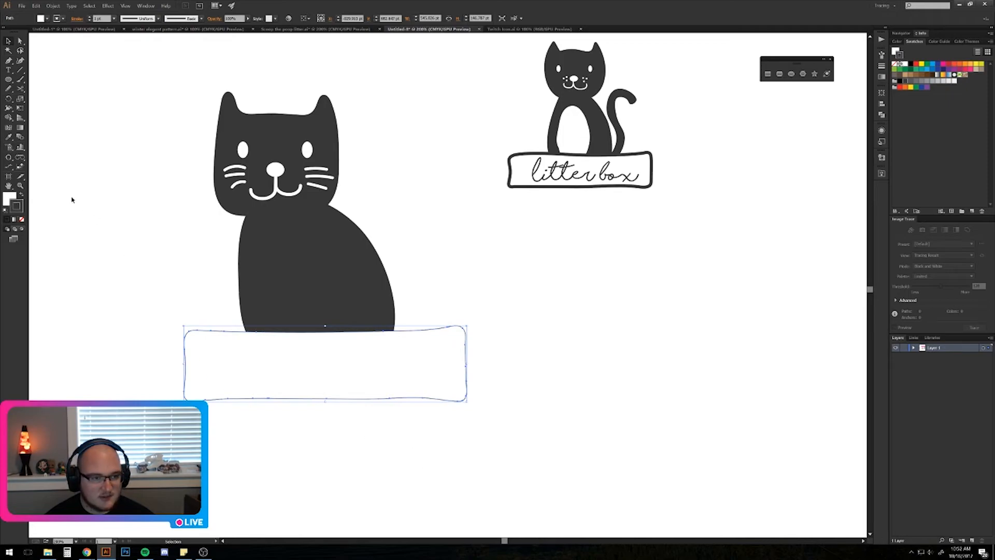
Thicken the white box's dark outline into a heavy border, and shift the box slightly up and left under the cat.
click(90, 18)
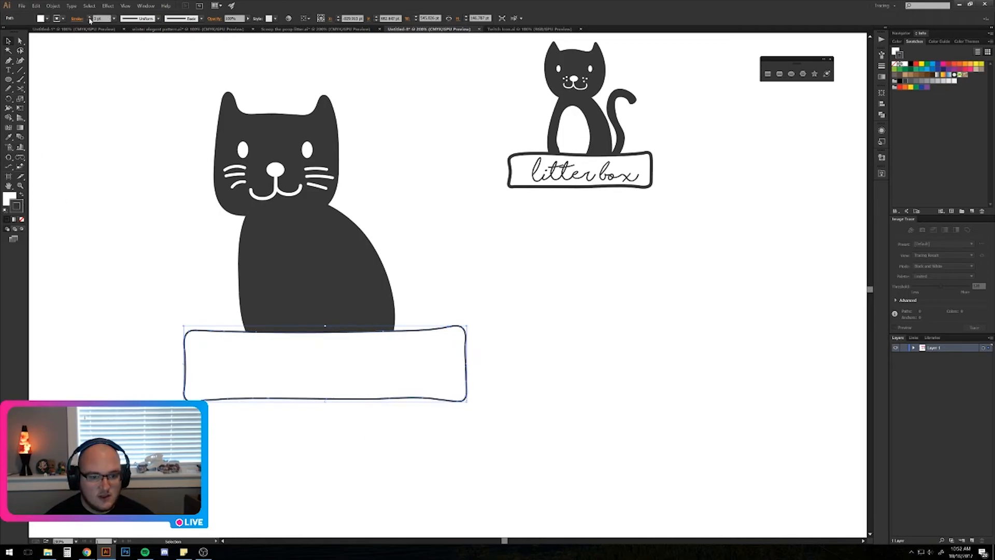
click(90, 19)
click(91, 18)
click(90, 19)
click(91, 18)
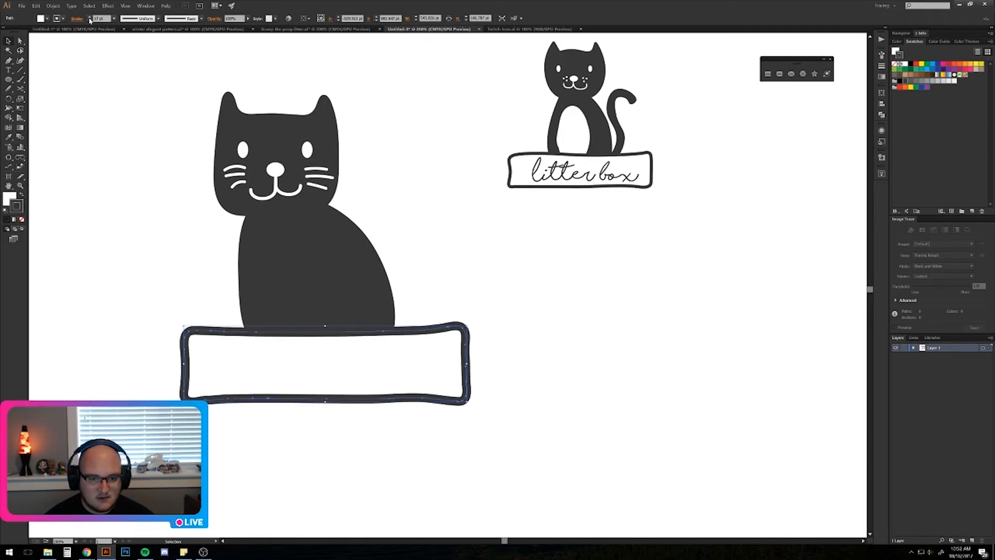
click(90, 19)
click(90, 19)
click(90, 20)
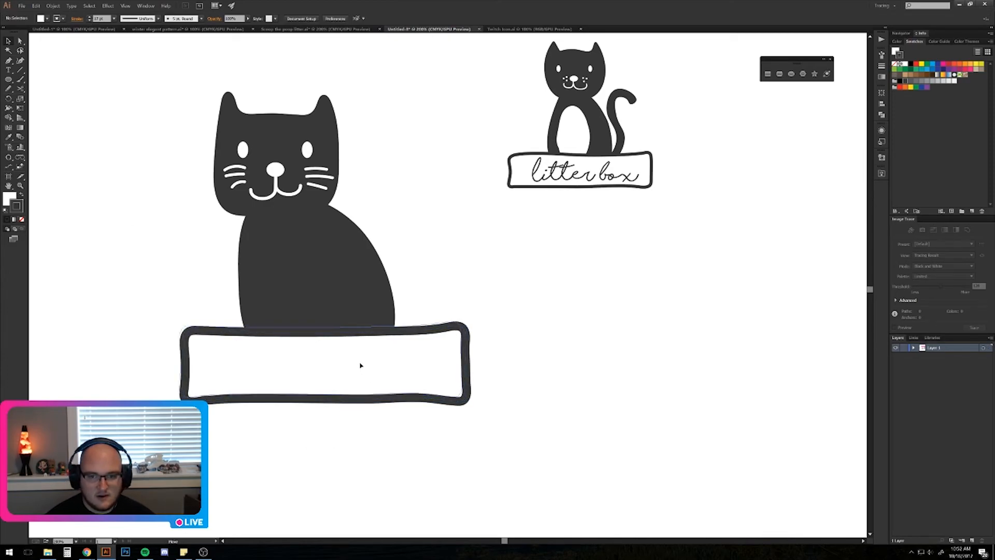
drag(369, 386, 364, 371)
click(380, 461)
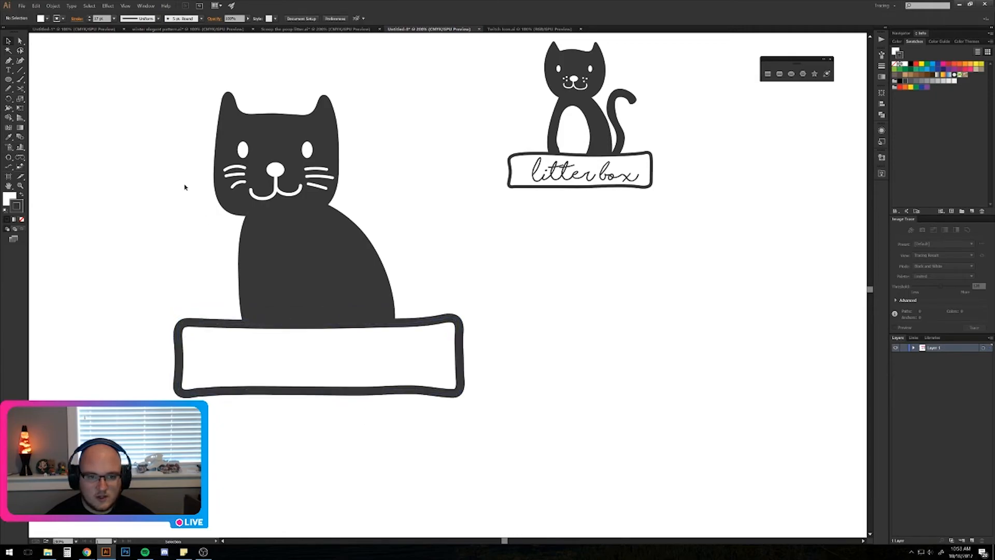
Raise the grouped cat head slightly and fine-tune its sideways position over the top of the body.
drag(143, 104, 364, 183)
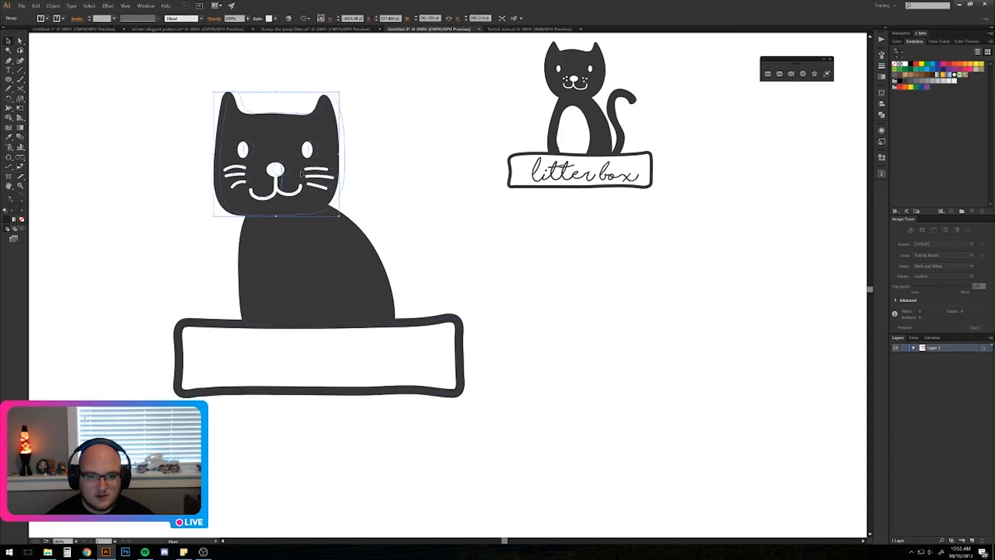
mouse_move(293, 177)
mouse_down()
mouse_move(303, 159)
mouse_move(295, 166)
mouse_up()
click(173, 234)
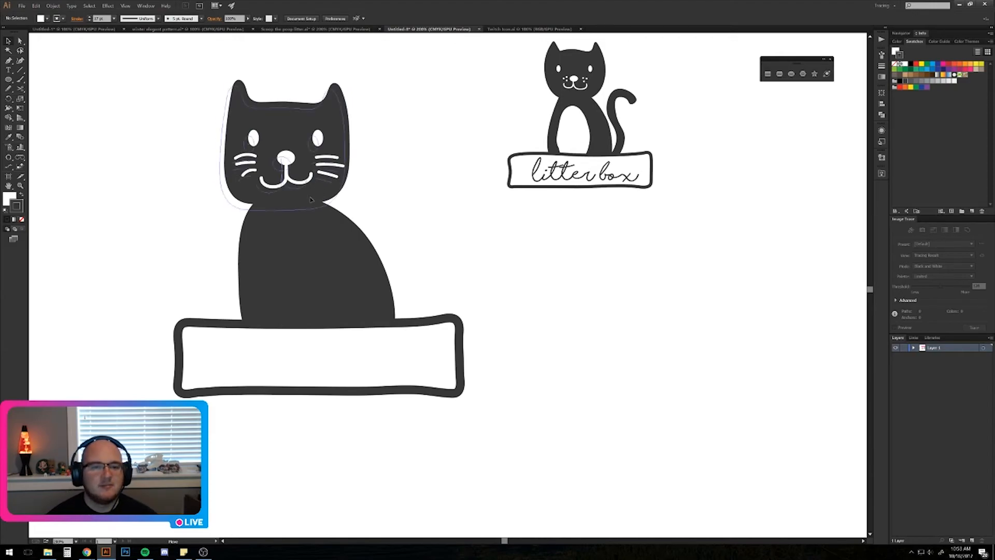
drag(318, 189, 303, 195)
click(450, 255)
drag(459, 260, 429, 259)
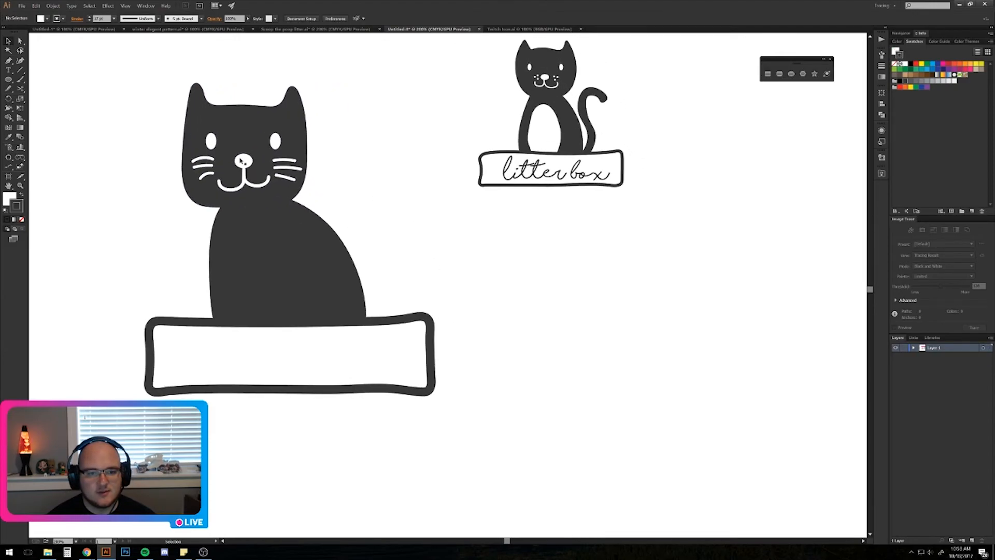
drag(284, 195, 289, 190)
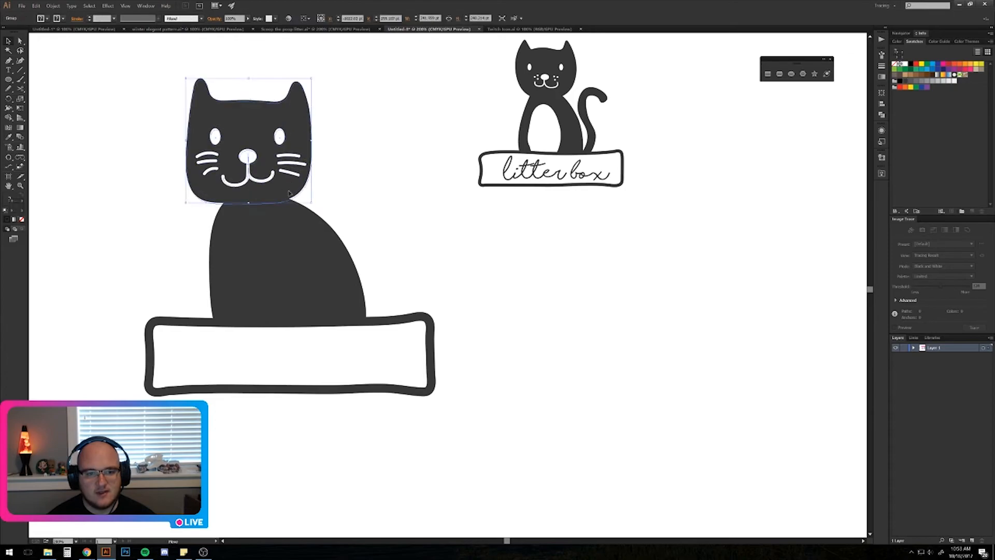
With the Curvature tool, draw the tail's outer edge from the lower edge of the cat's body, curving up and over into a curled tip.
click(386, 259)
drag(425, 285, 421, 298)
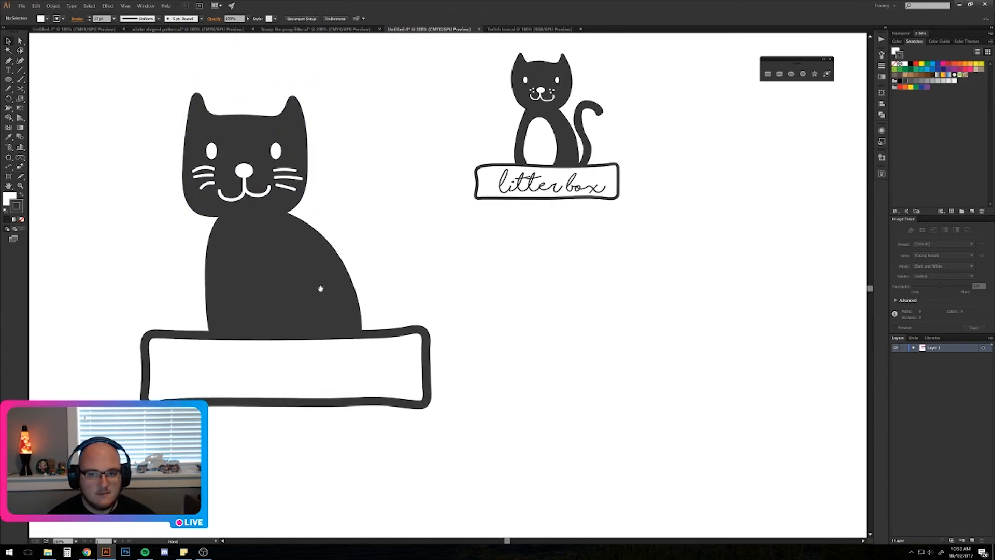
drag(321, 287, 344, 297)
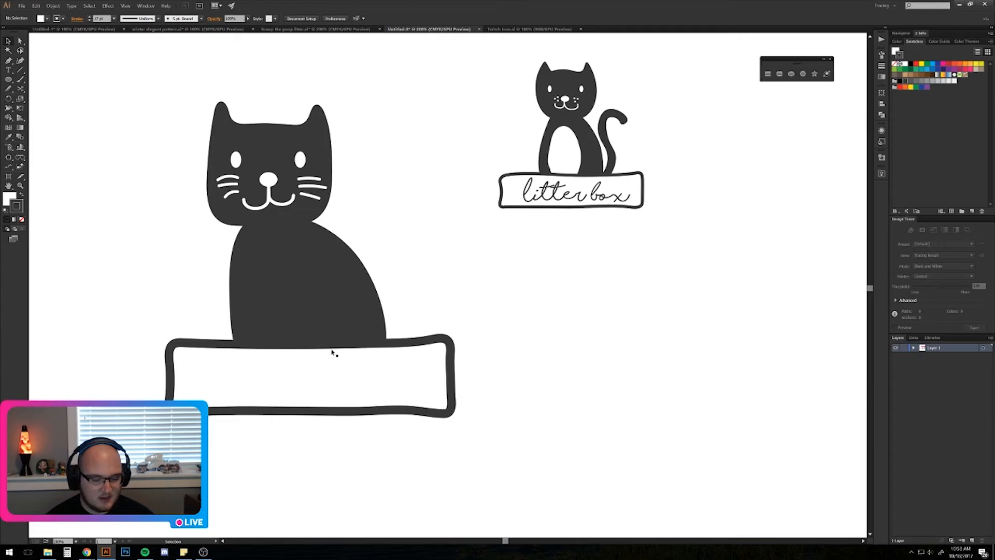
key(shift+grave)
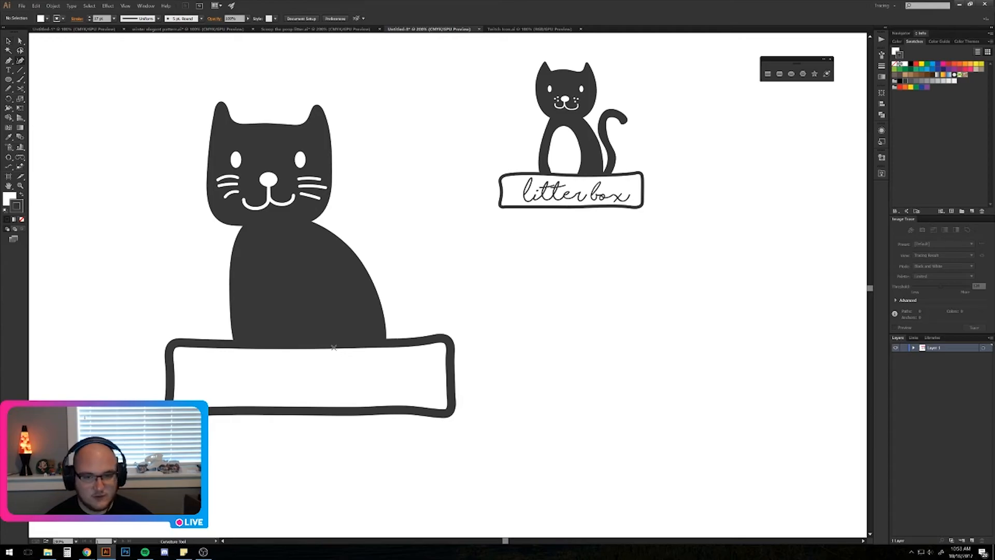
click(383, 334)
click(394, 322)
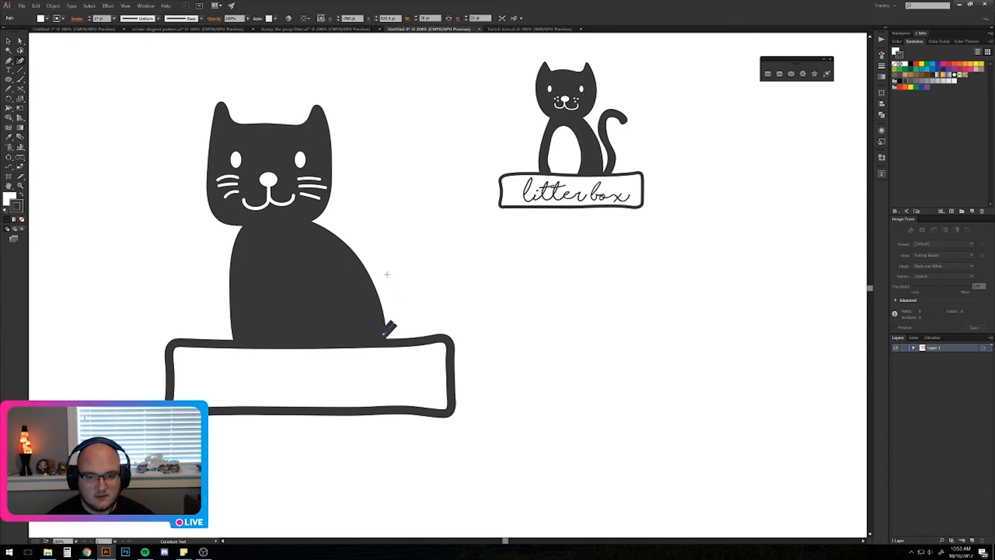
click(388, 273)
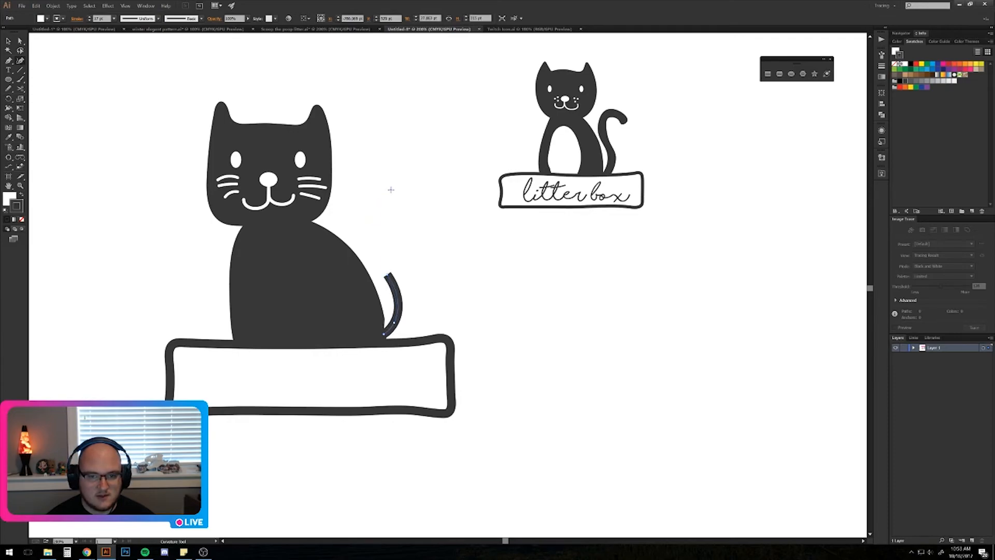
click(389, 190)
click(451, 199)
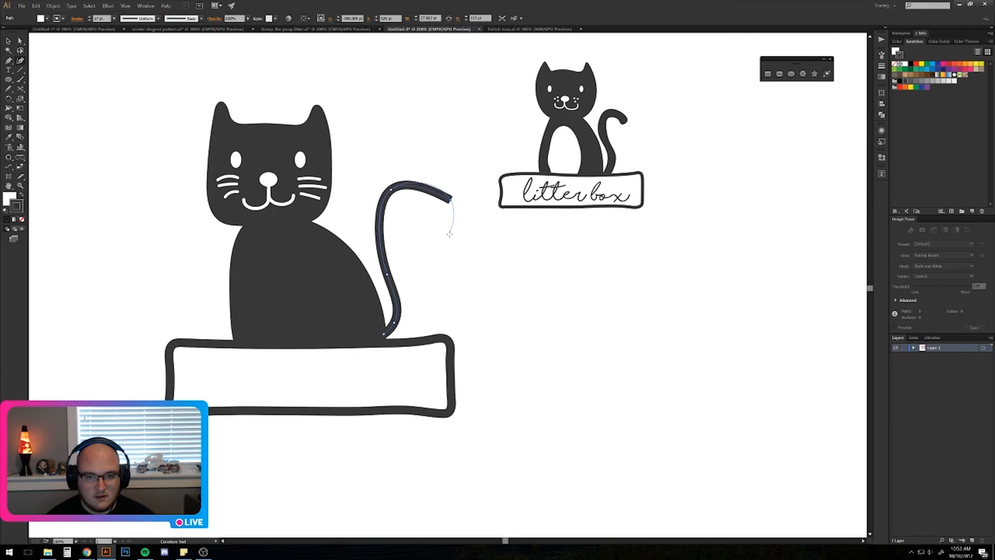
click(454, 237)
click(435, 233)
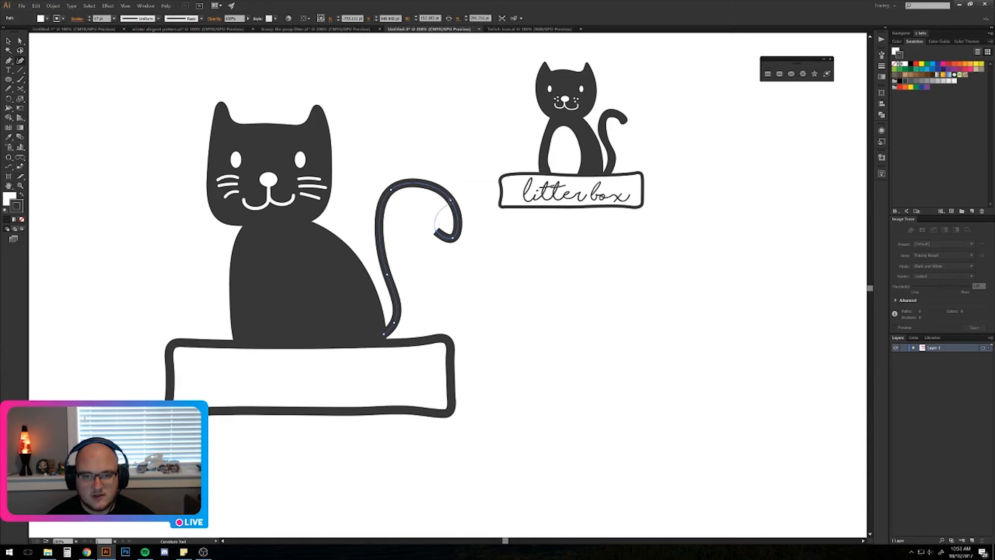
Continue the tail path back along its inner edge, ending just inside the box beneath the tail's start.
click(435, 210)
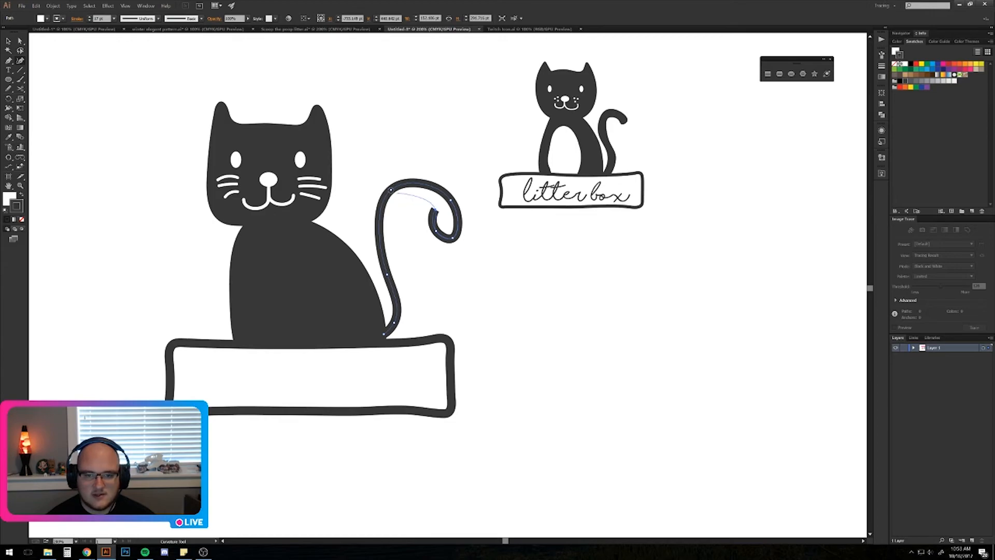
click(404, 205)
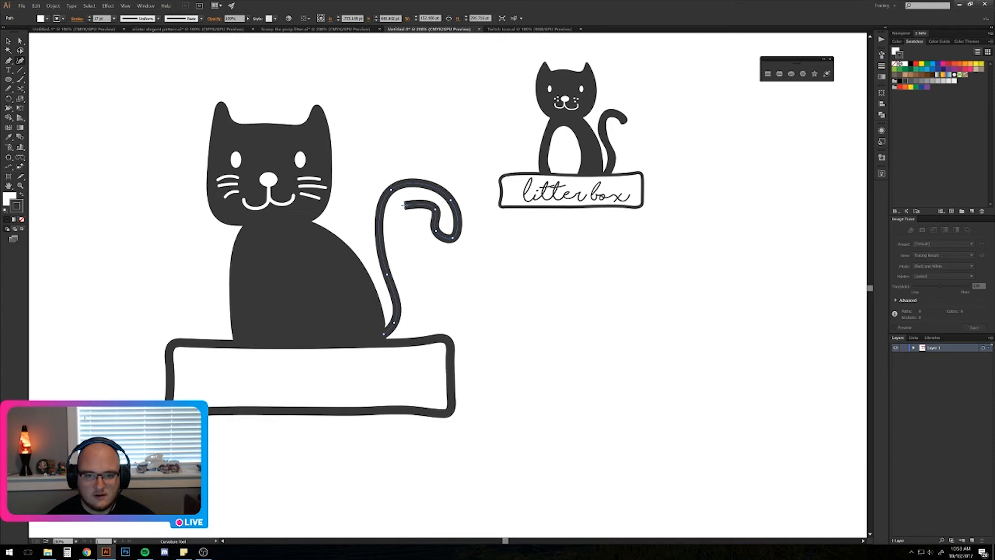
click(409, 271)
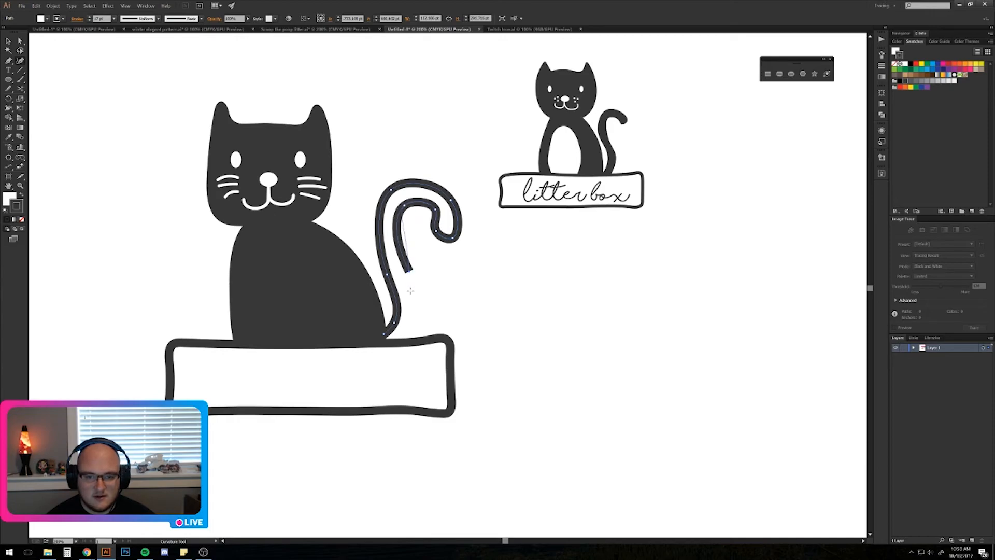
click(413, 332)
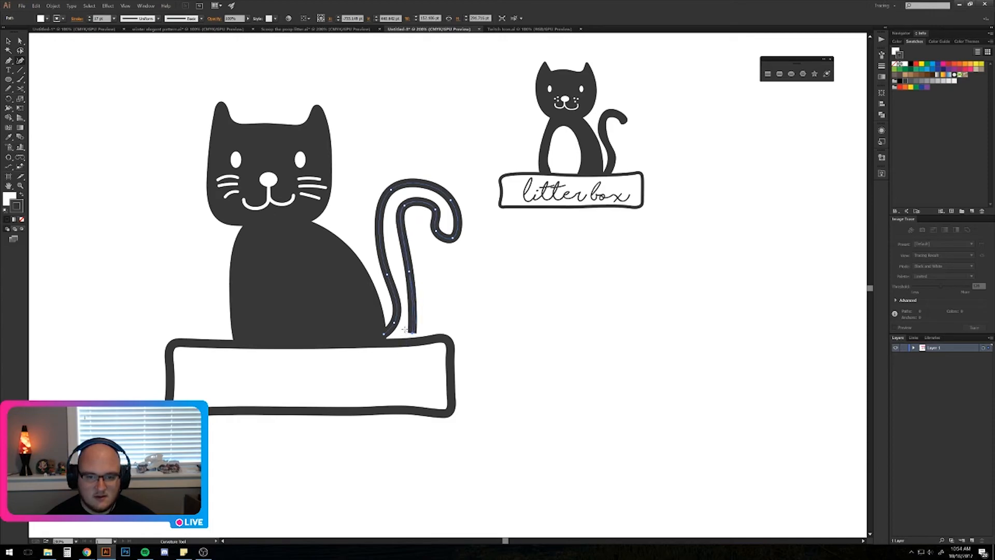
click(391, 353)
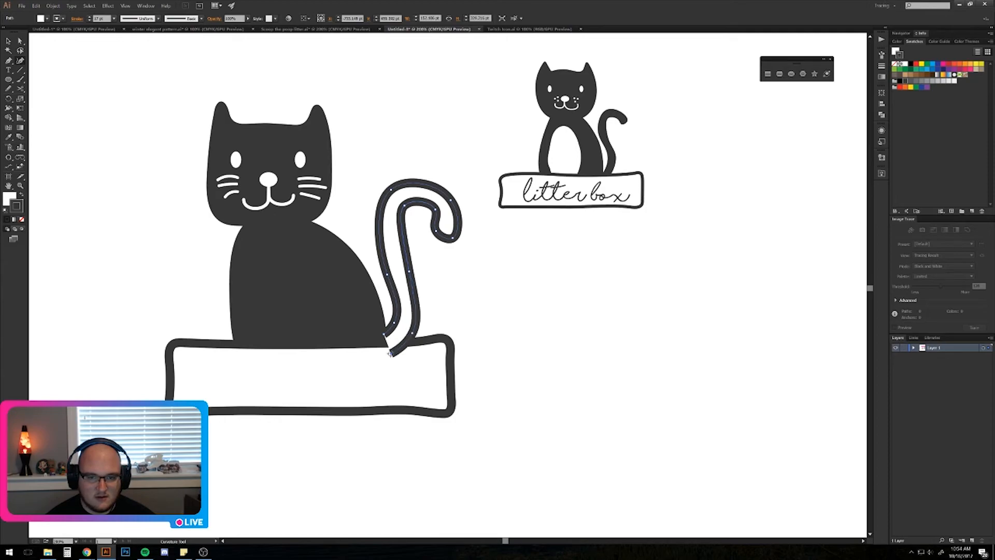
key(v)
click(446, 290)
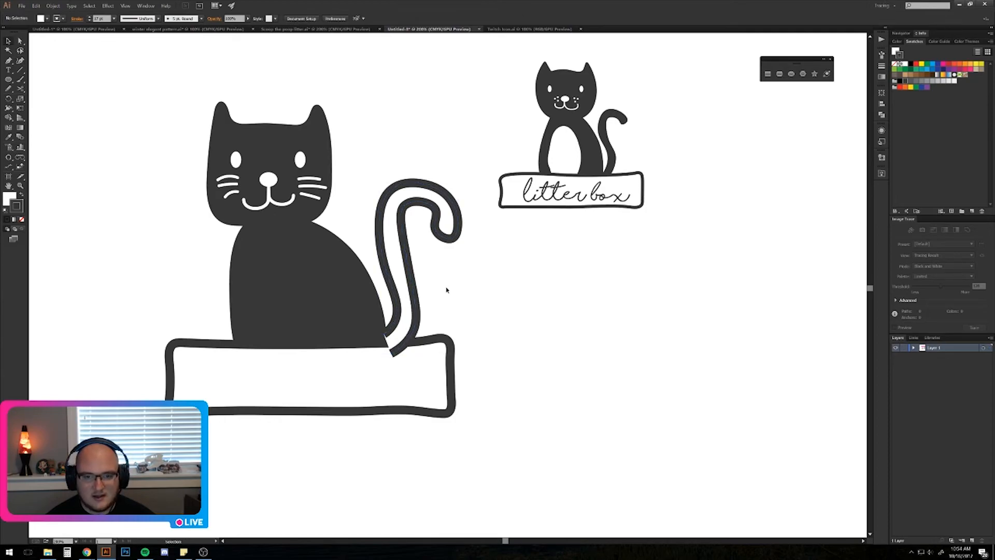
Give the tail the dark colour as its fill with no stroke, and send it behind the white box.
click(407, 278)
key(shift+x)
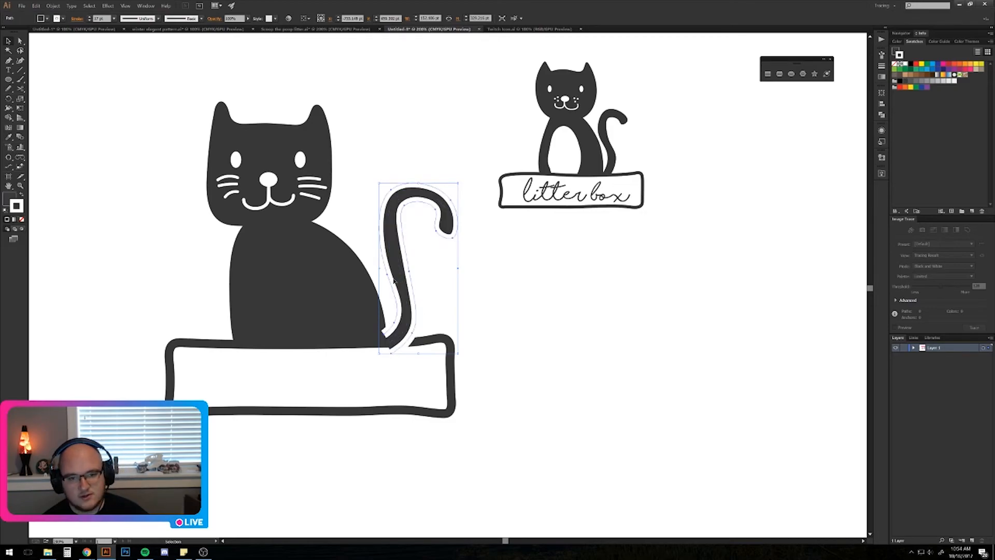
key(slash)
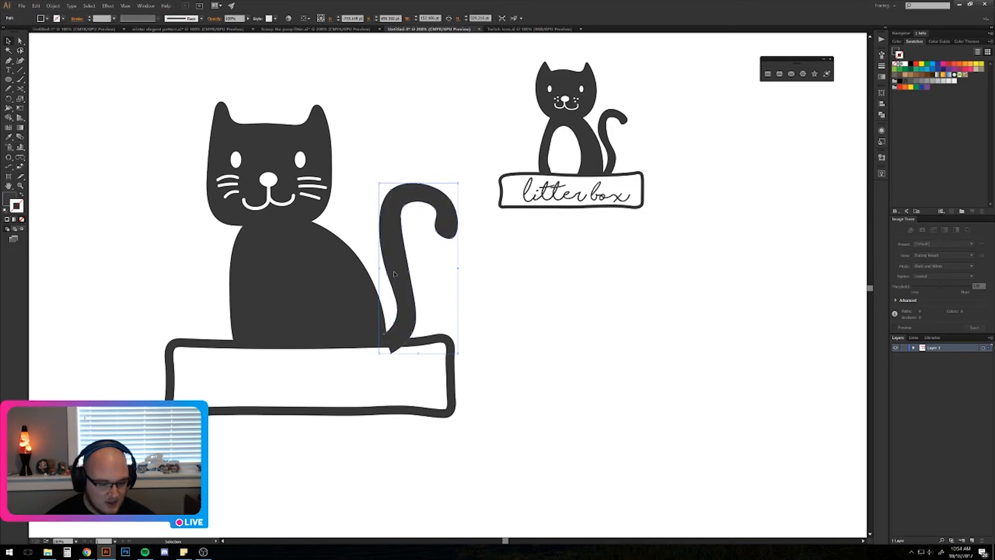
key(ctrl+shift+a)
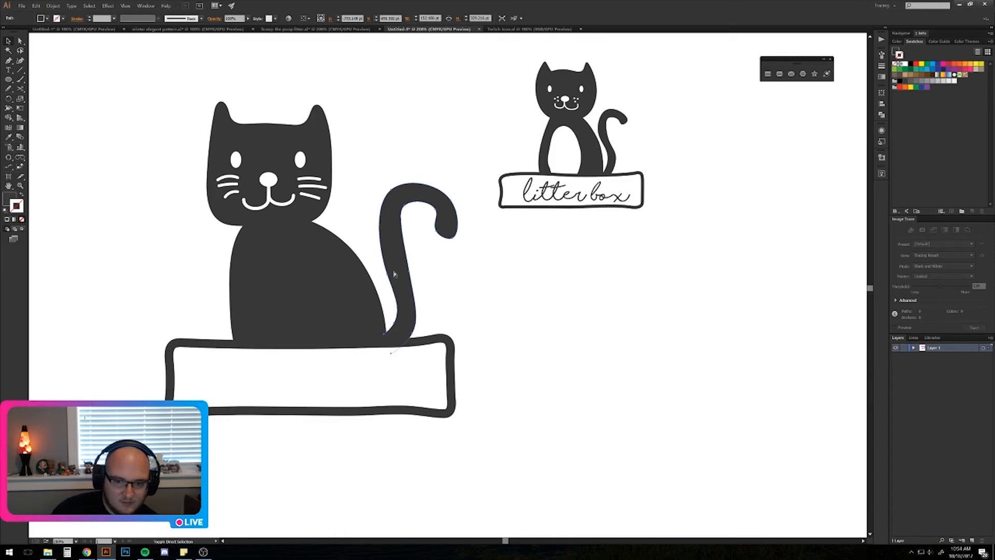
click(394, 274)
click(395, 393)
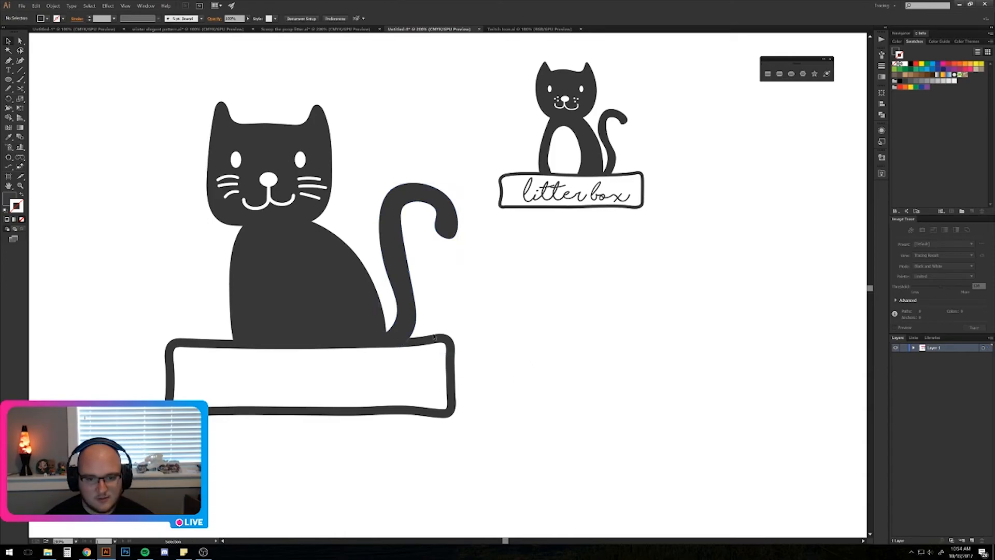
Nudge the tail closer to the body, and shift the cat's head slightly toward the tail over the body.
drag(411, 310, 480, 296)
click(447, 310)
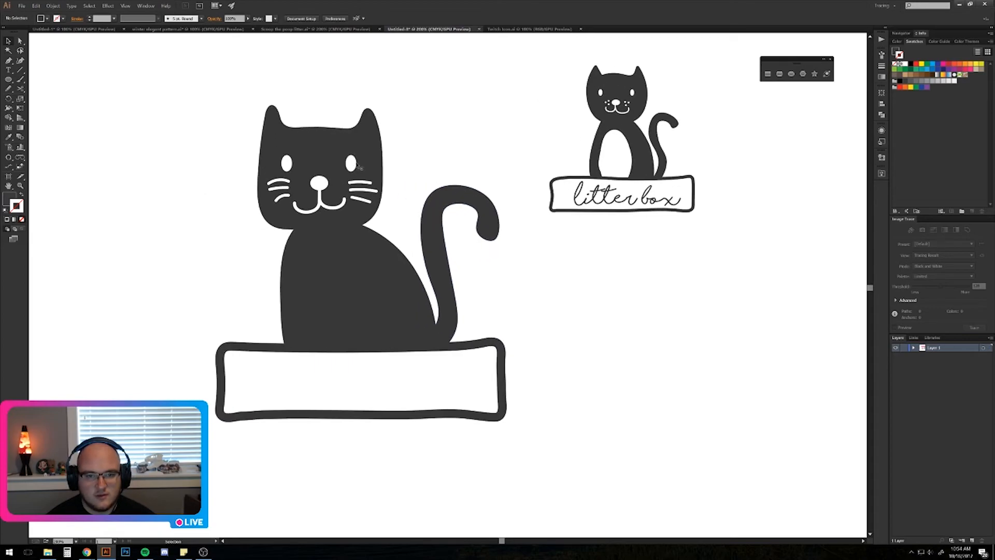
drag(374, 161, 390, 162)
click(239, 262)
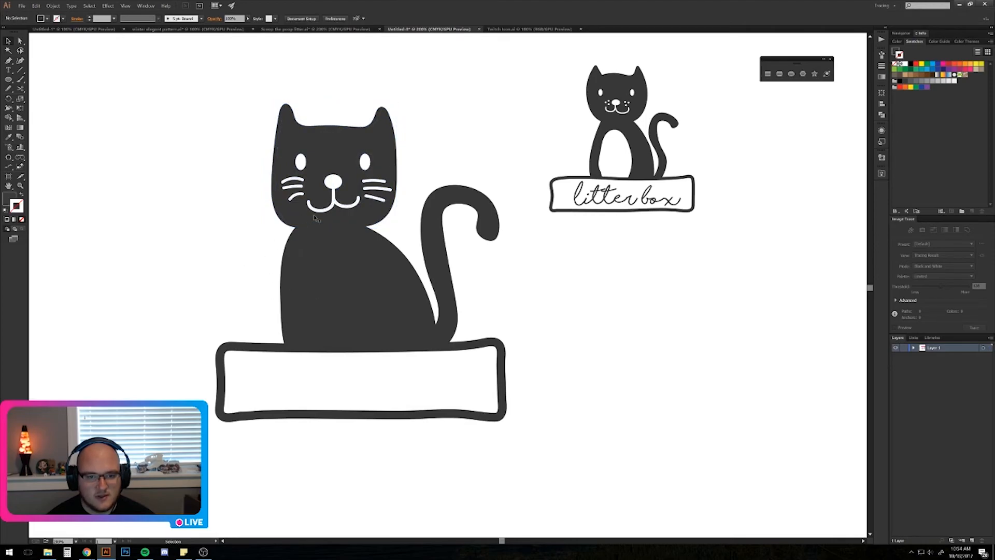
drag(361, 141, 366, 143)
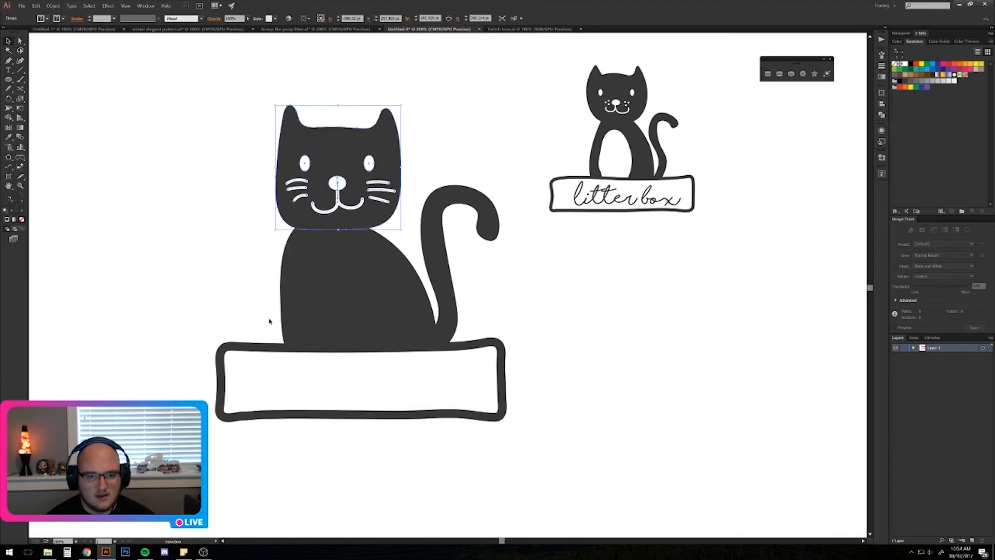
click(262, 275)
drag(369, 213, 366, 212)
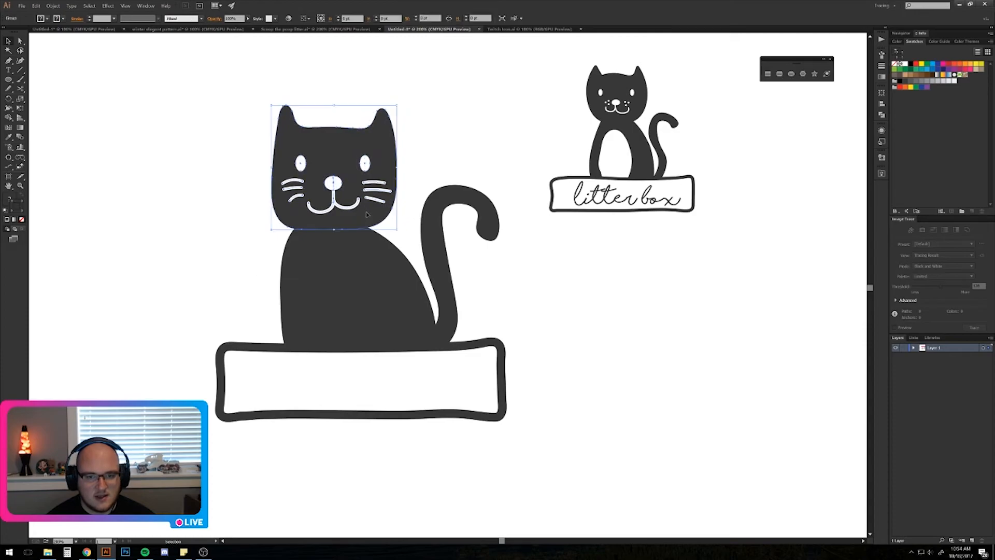
Narrow the cat's body slightly from its tail side, and shift the head slightly down and left over it.
click(435, 361)
click(440, 336)
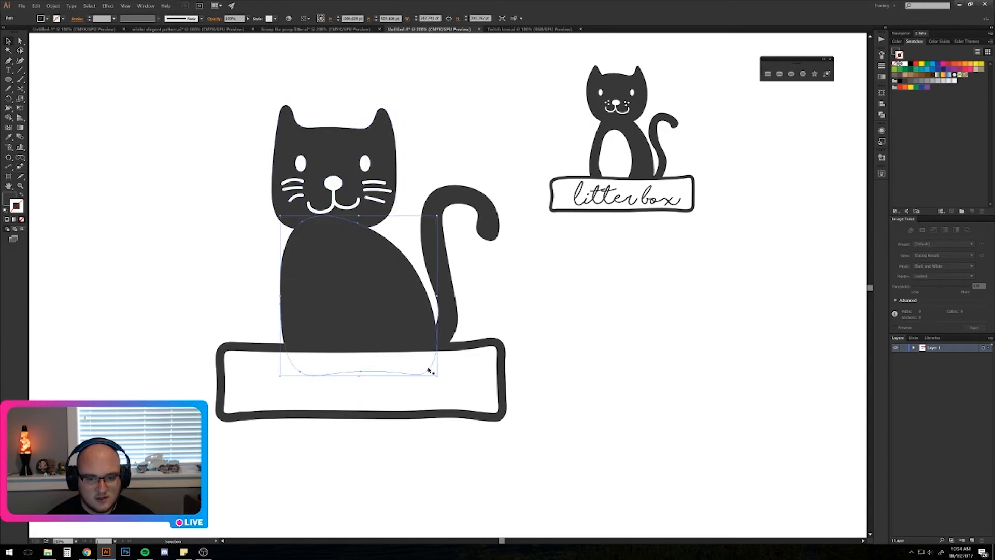
click(520, 314)
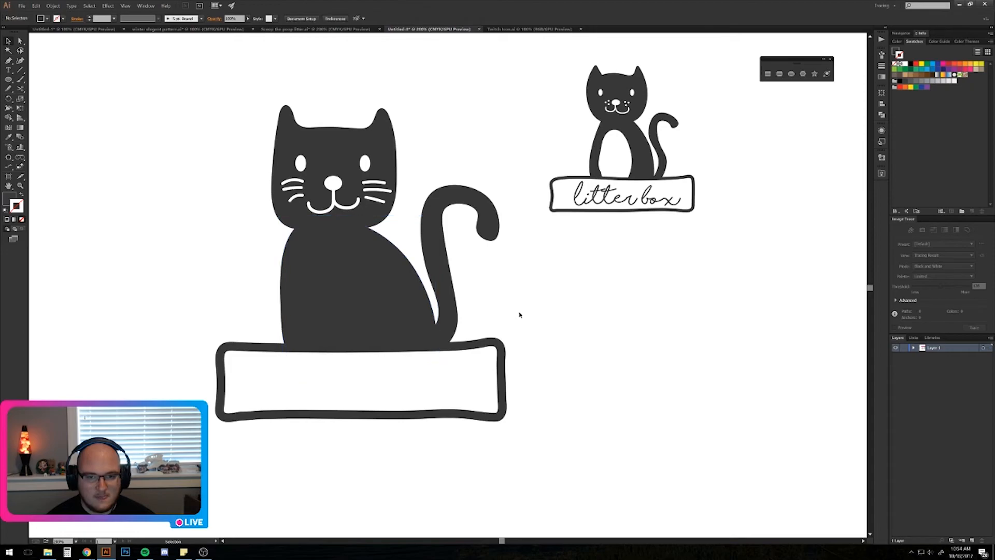
scroll(520, 314, down, 2)
scroll(520, 314, up, 1)
click(420, 314)
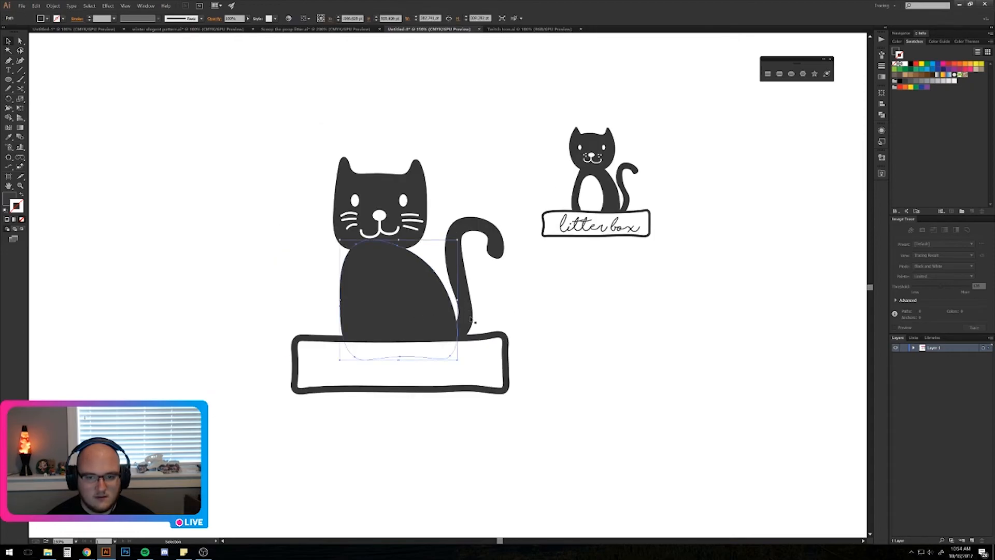
drag(451, 301, 448, 302)
key(ctrl+shift+a)
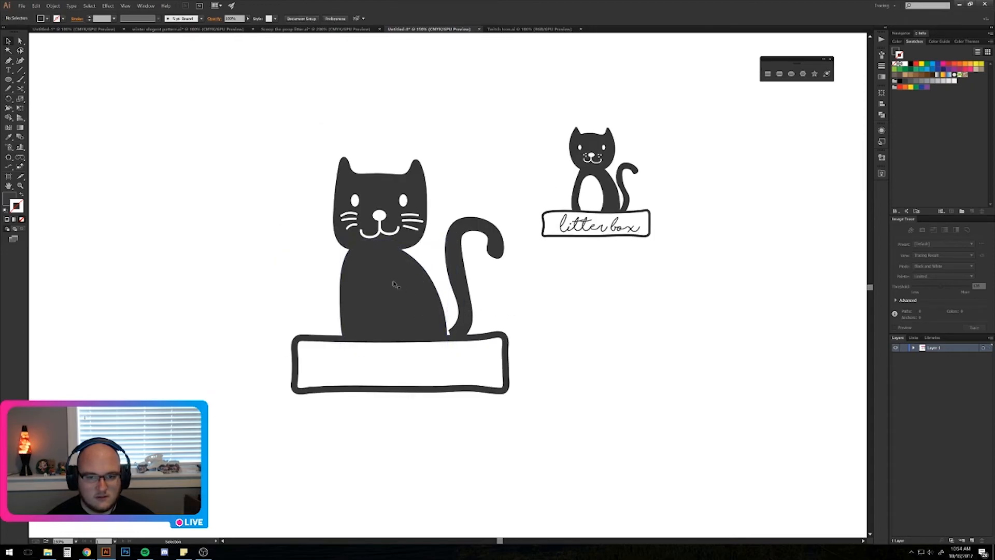
drag(403, 242, 405, 247)
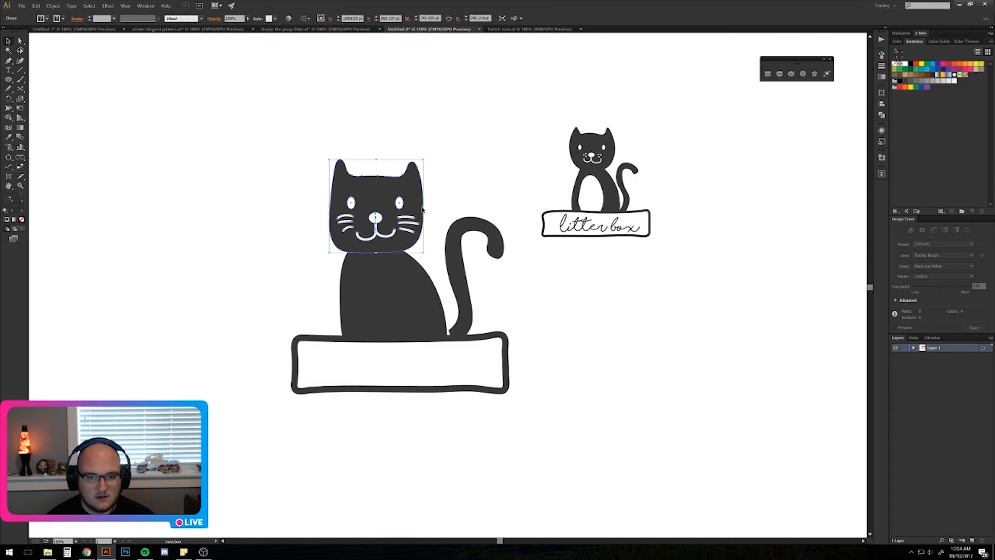
Try squeezing the cat's head narrower from its tail side, and undo the change.
drag(424, 207, 410, 207)
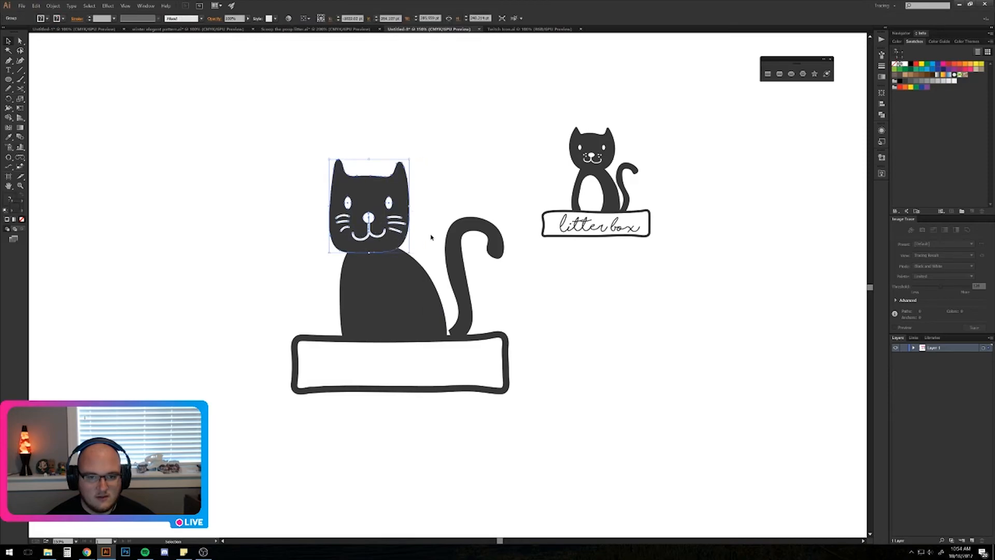
key(ctrl+shift+a)
key(ctrl+z)
click(455, 211)
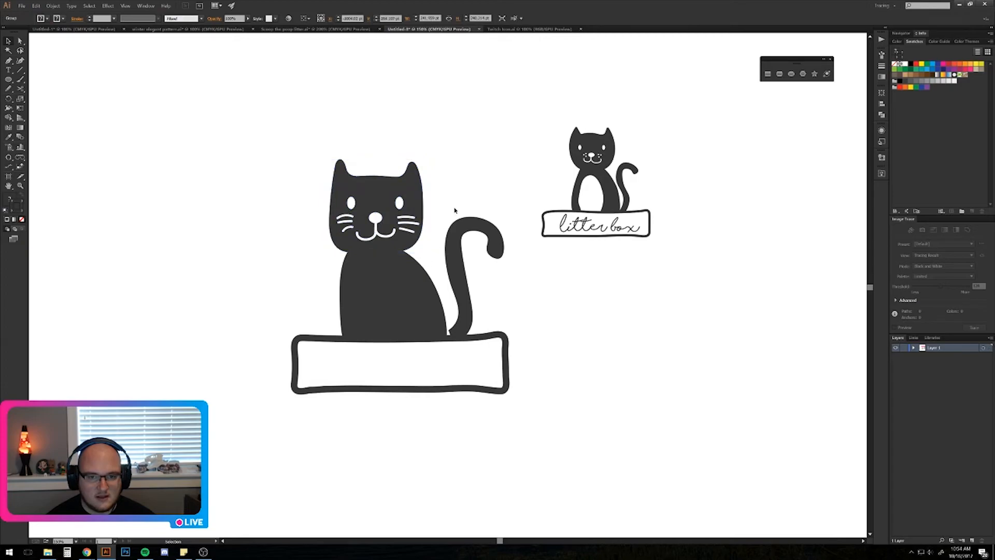
Scale the cat's head down slightly about its centre in proportion, and lower it onto the top of the body.
click(394, 244)
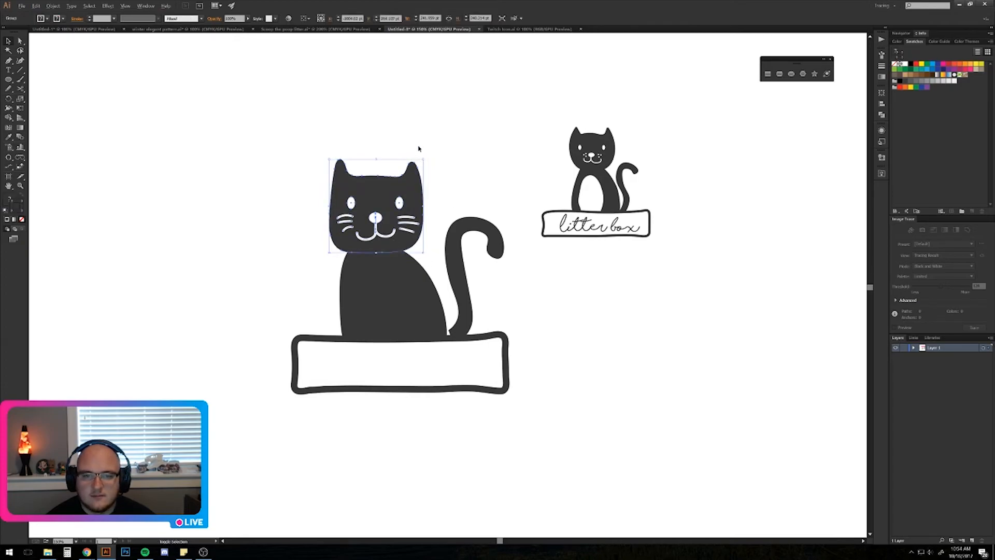
drag(424, 158, 420, 162)
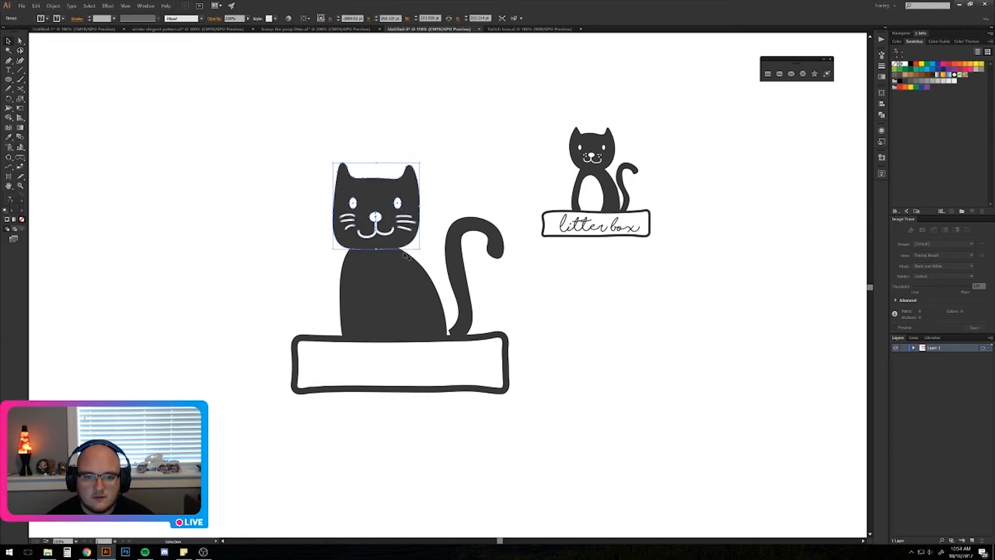
drag(402, 241, 402, 245)
click(522, 289)
drag(522, 289, 535, 272)
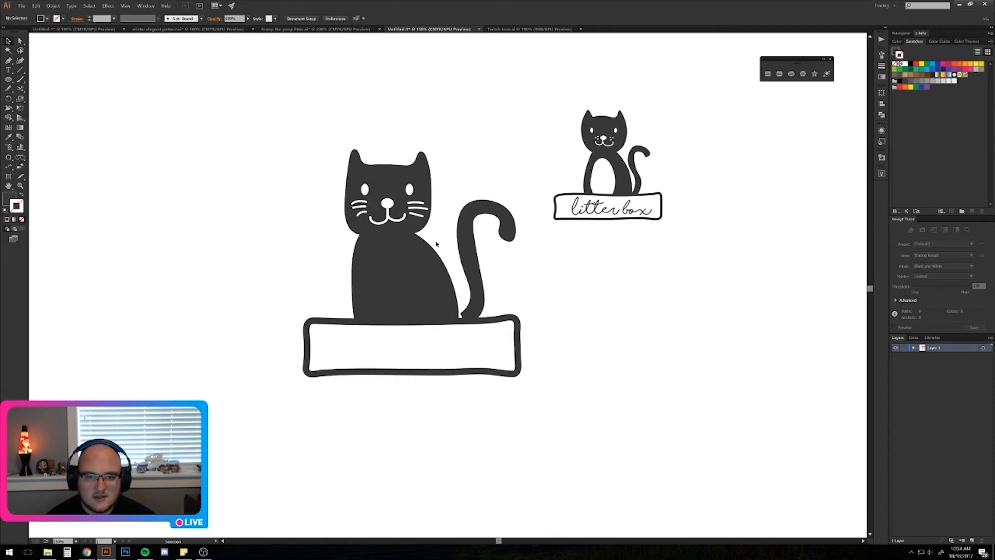
Move the tail left and slightly down so that its base joins the narrowed body behind the box.
scroll(406, 224, up, 2)
scroll(406, 224, up, 1)
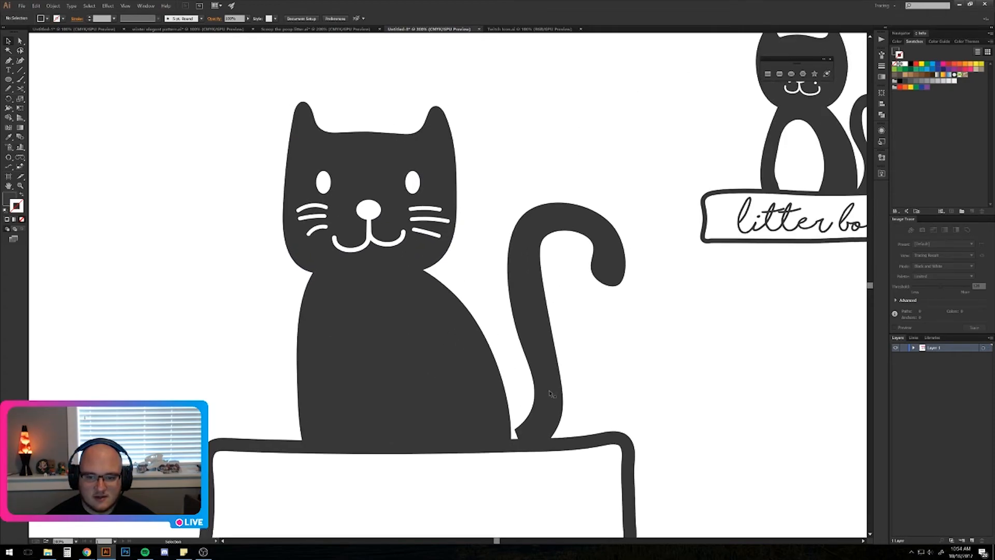
drag(525, 399, 528, 373)
click(590, 374)
click(568, 357)
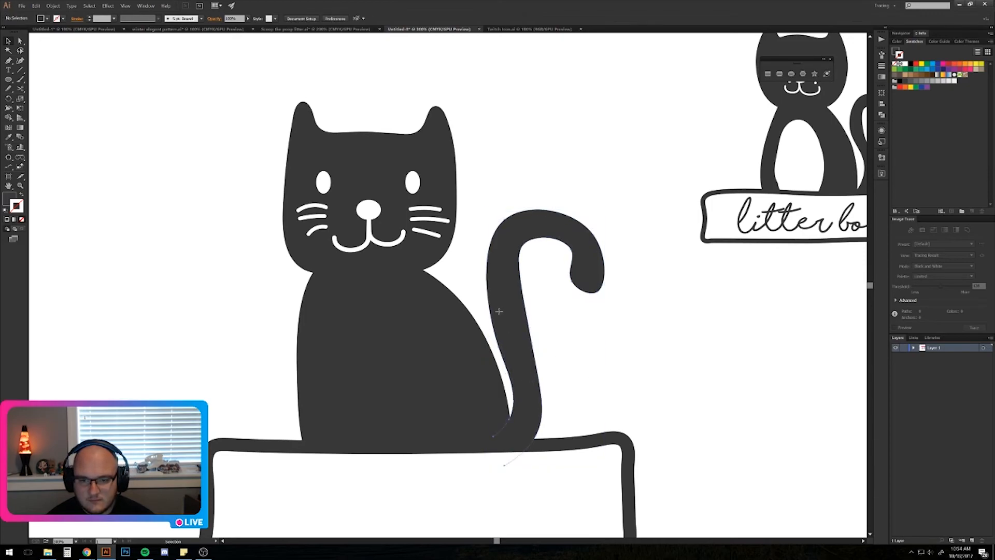
click(516, 332)
scroll(564, 358, down, 1)
click(569, 356)
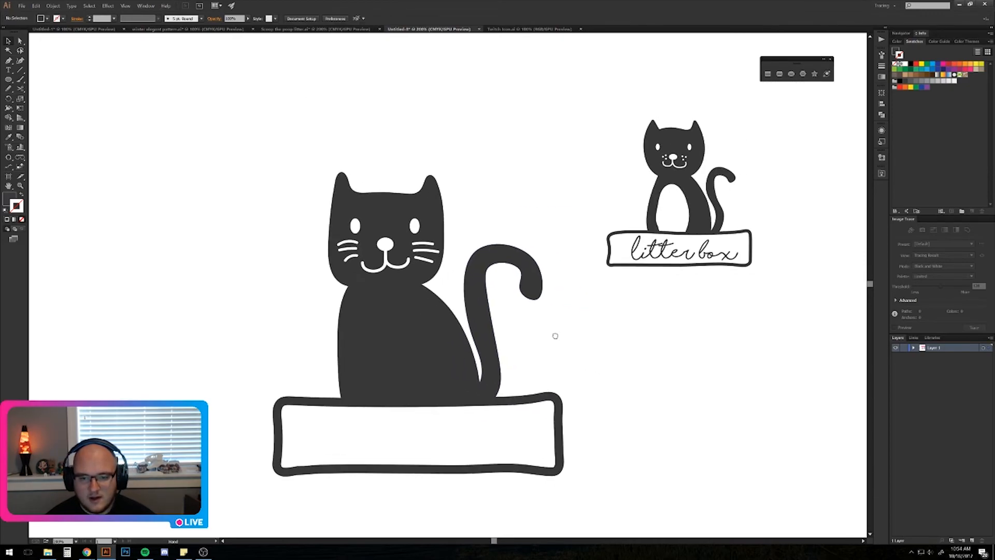
scroll(556, 339, down, 1)
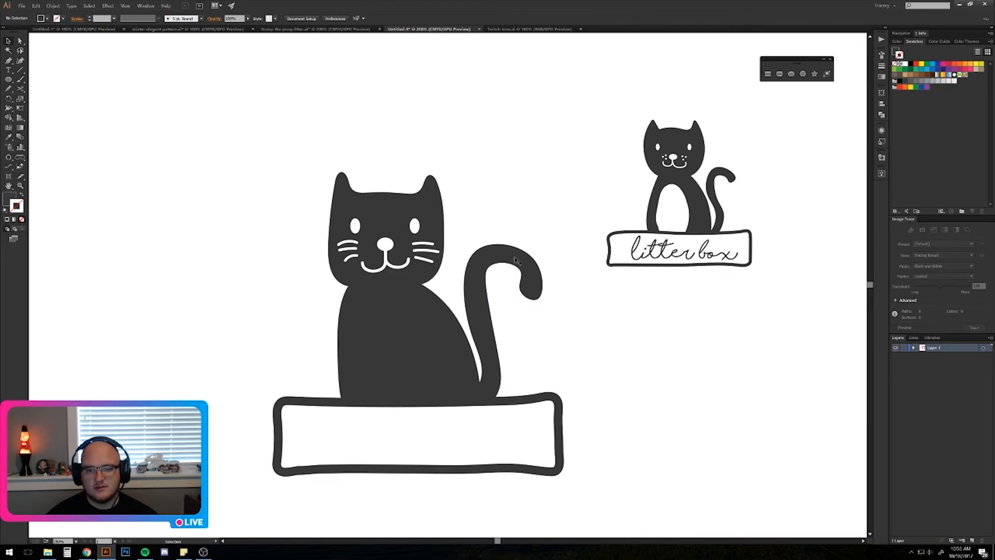
click(482, 307)
key(a)
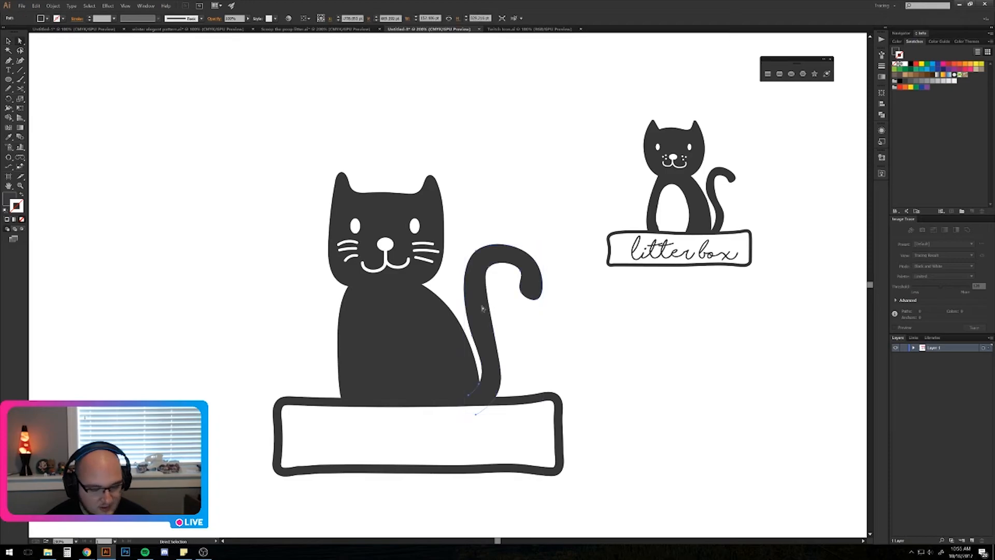
click(491, 270)
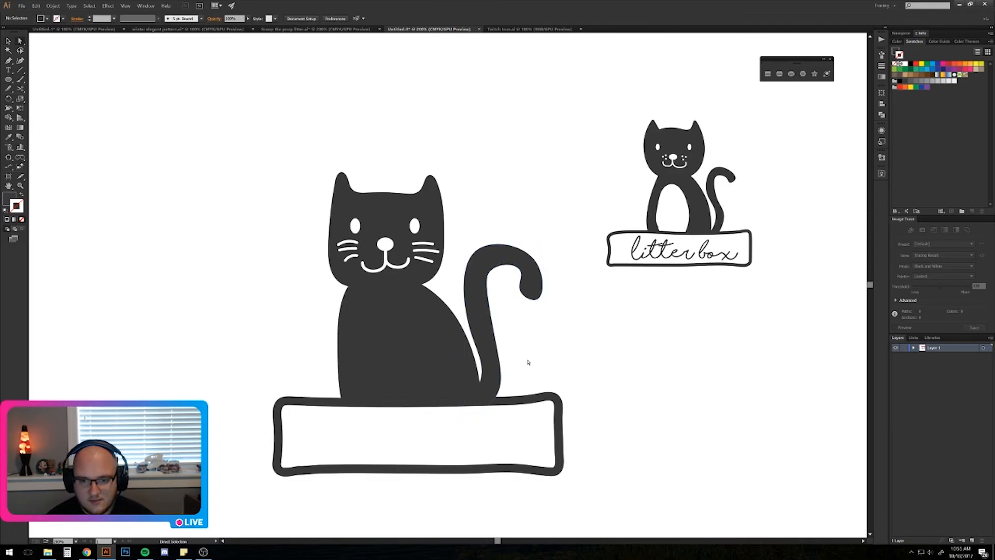
key(v)
drag(554, 357, 597, 323)
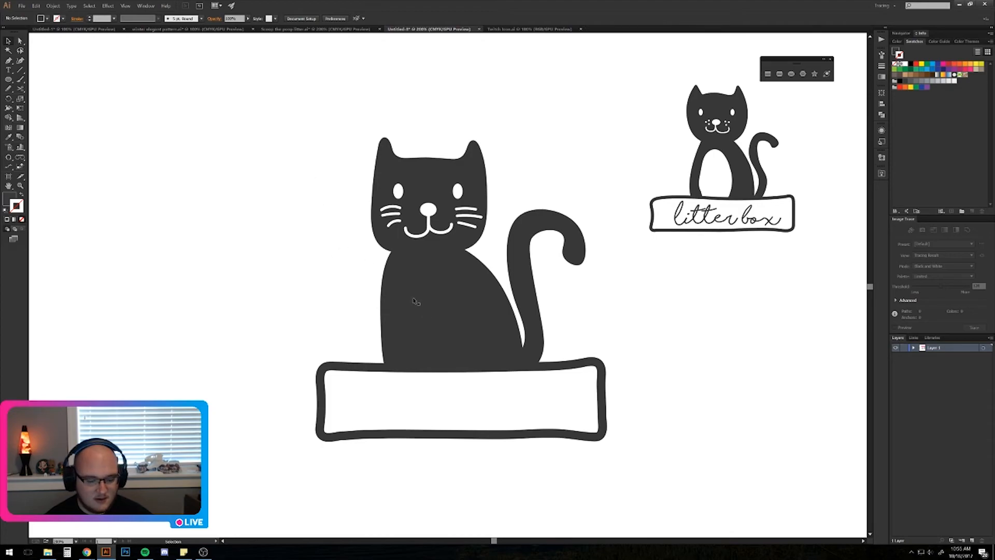
Draw a tall ellipse as a belly patch over the cat's body, overlapping the box, and fill it white.
click(8, 79)
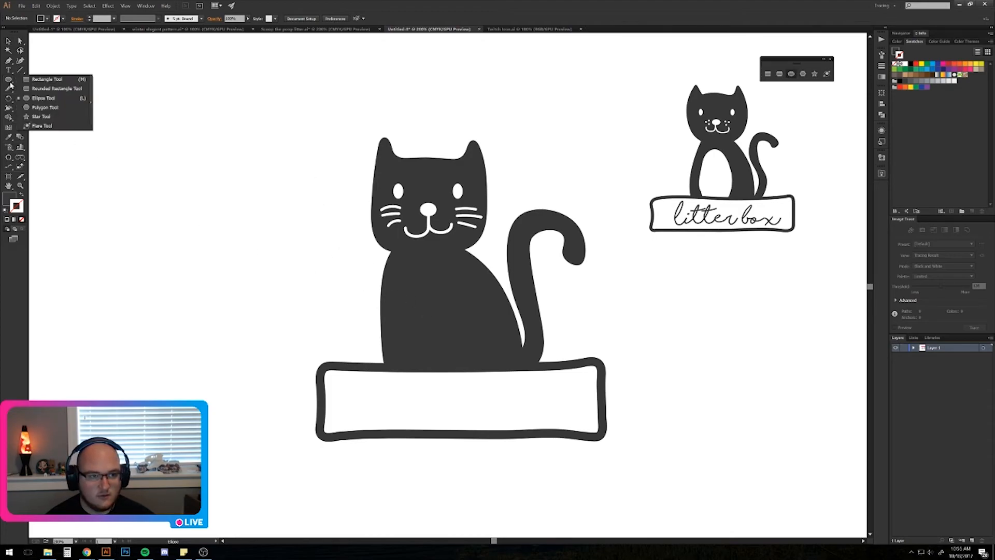
click(57, 98)
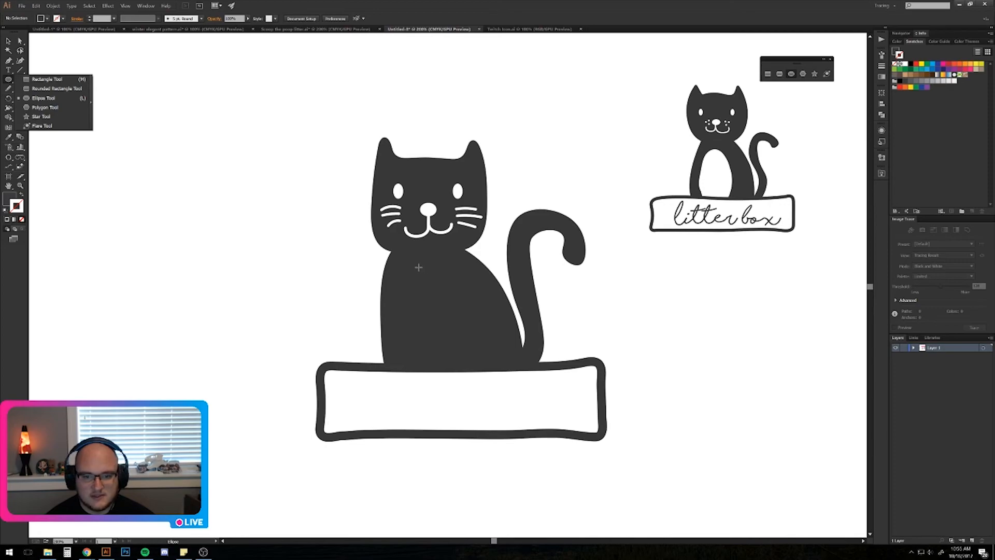
drag(418, 267, 478, 398)
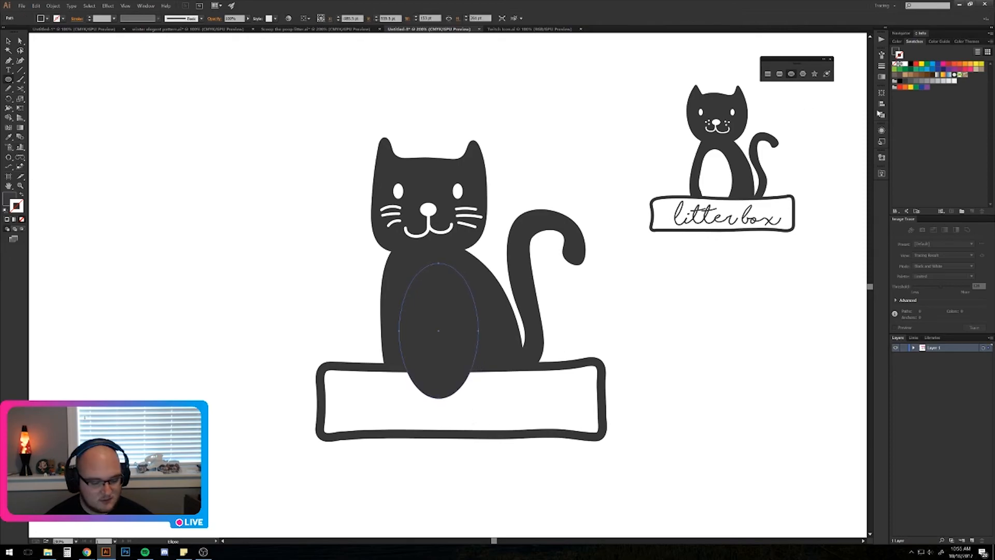
key(shift+x)
key(shift+x)
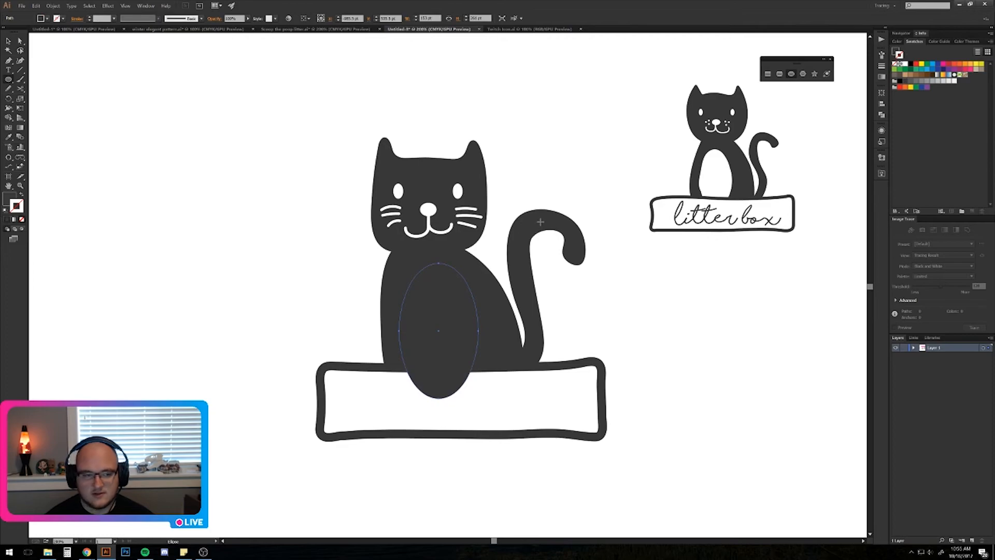
click(905, 63)
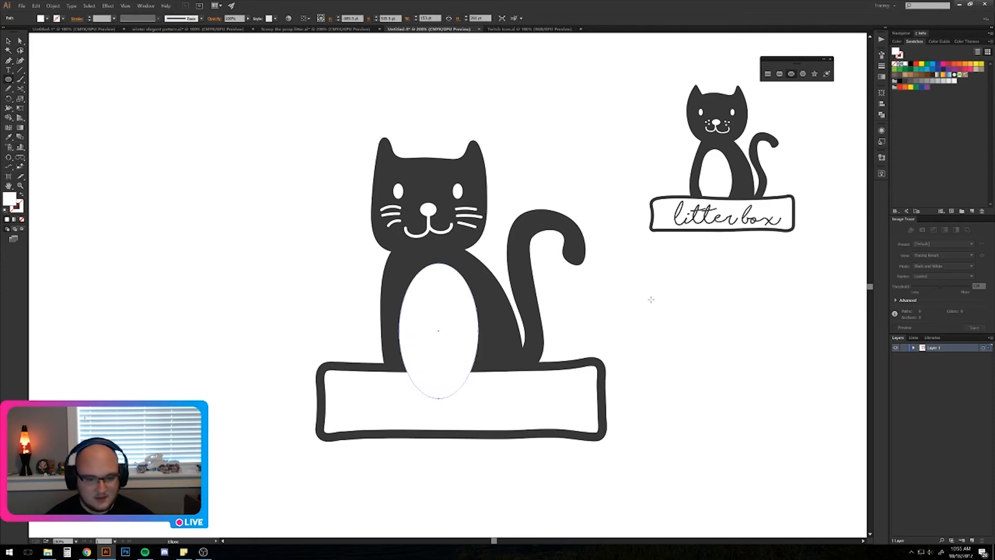
Place the white belly ellipse in front of the body but behind the litter box, and tilt it slightly counterclockwise.
key(v)
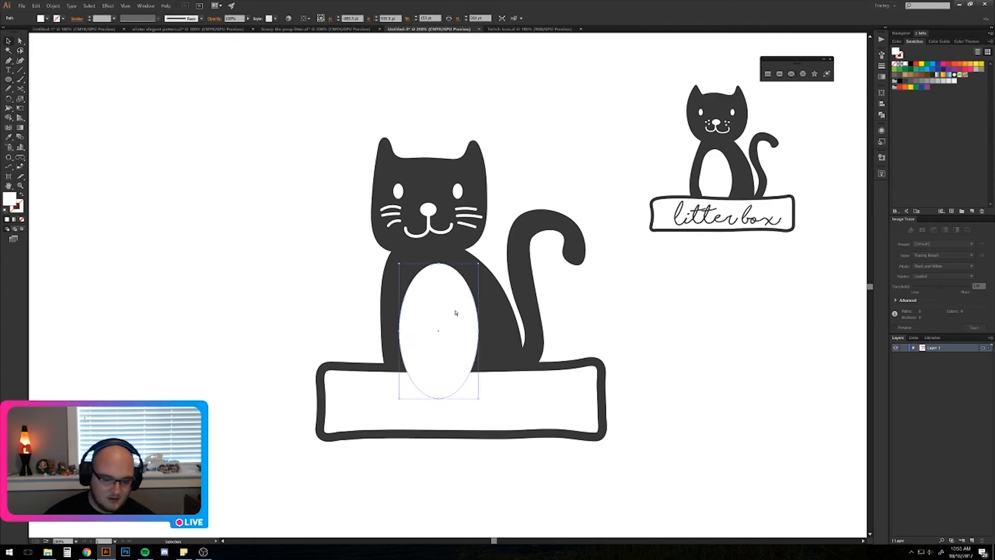
key(ctrl)
key(ctrl+shift+bracketleft)
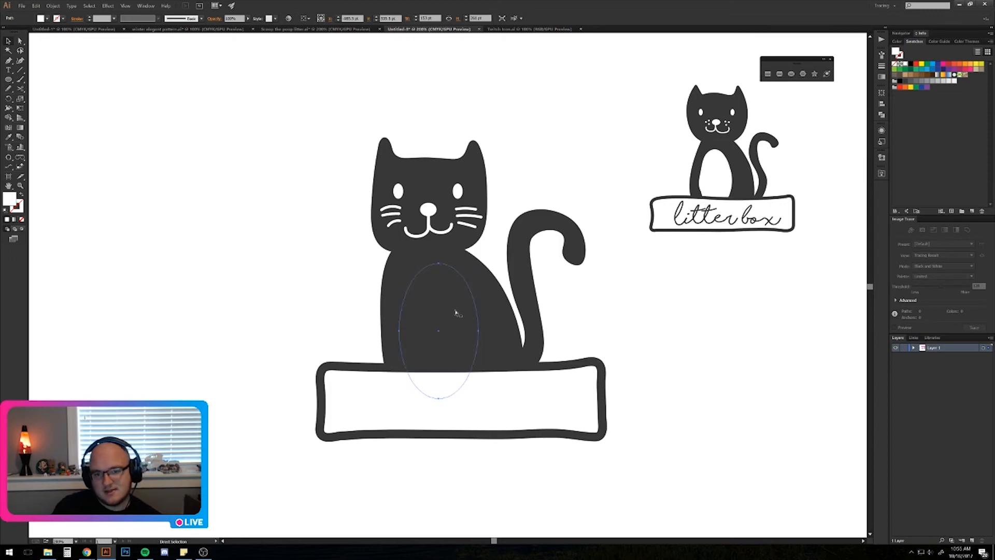
key(ctrl+bracketright)
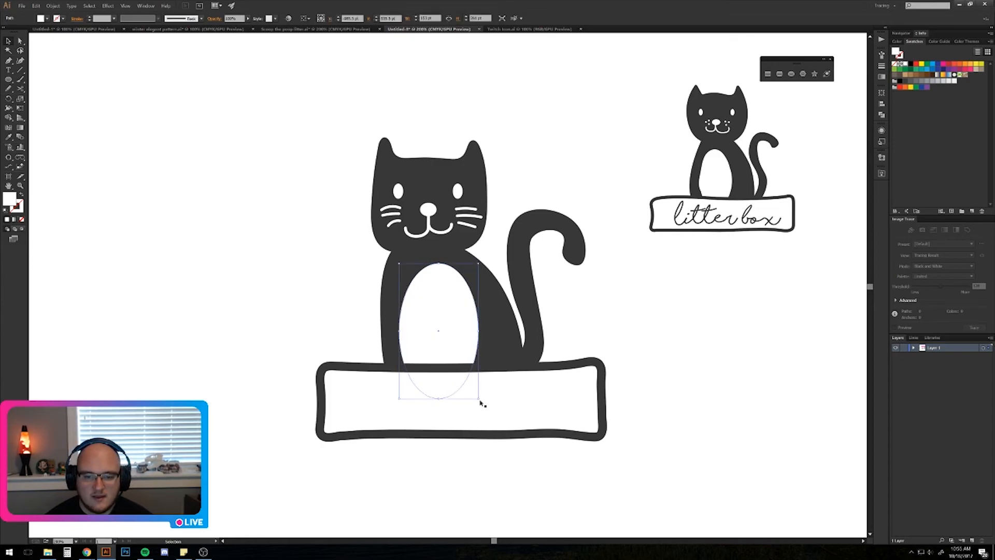
drag(480, 400, 491, 402)
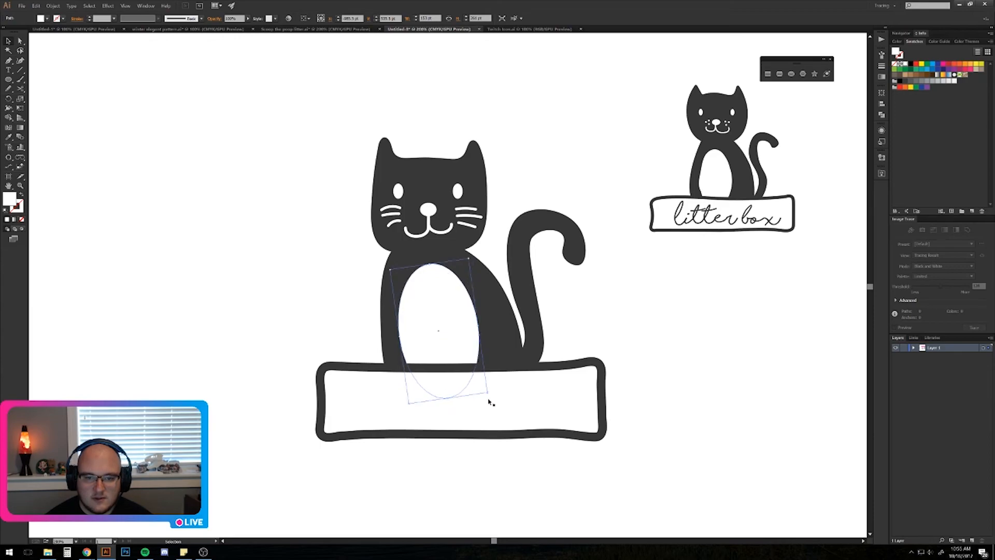
click(280, 330)
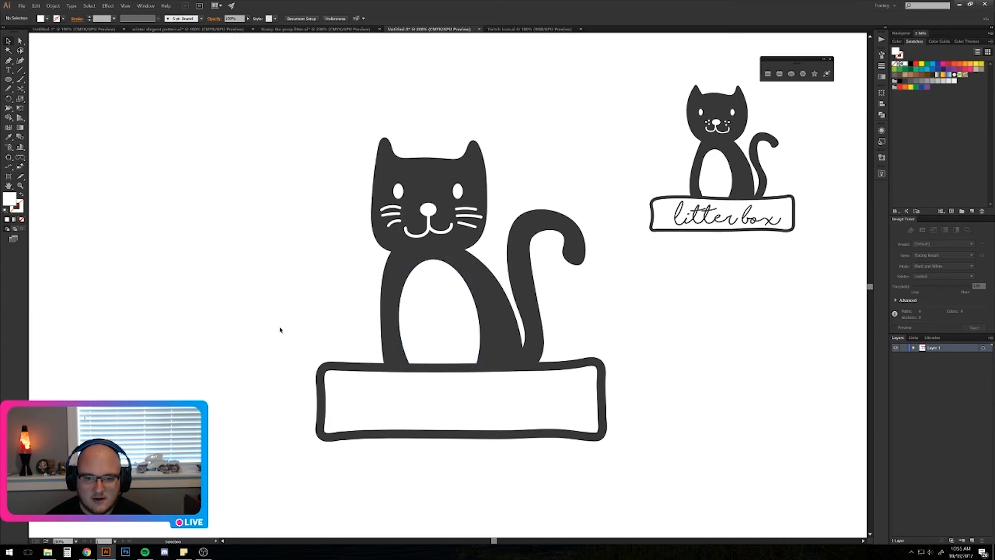
Reshape the belly patch's front side by lengthening and tilting its curve handles, and slightly extend the tail-side handle of its top curve.
click(419, 321)
key(a)
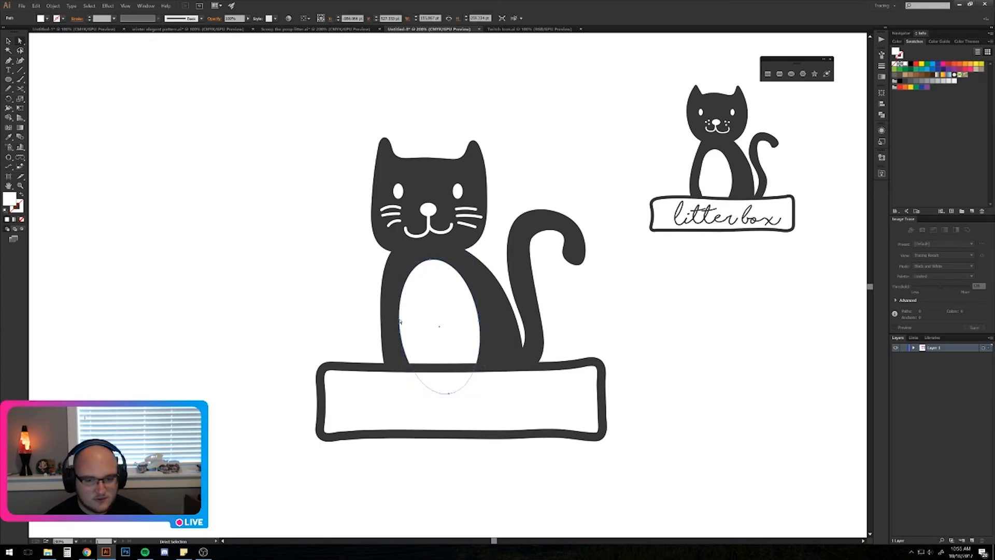
click(399, 336)
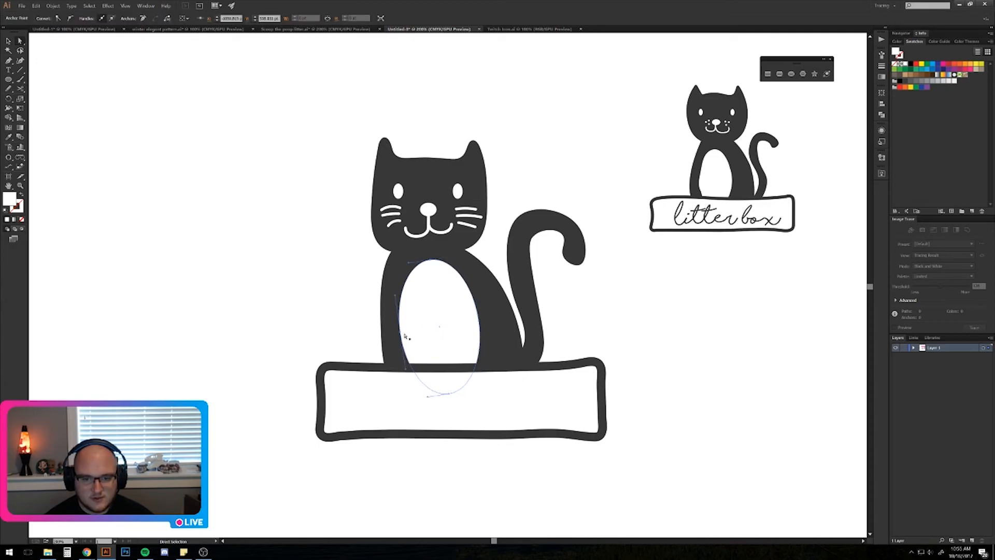
drag(406, 372, 408, 388)
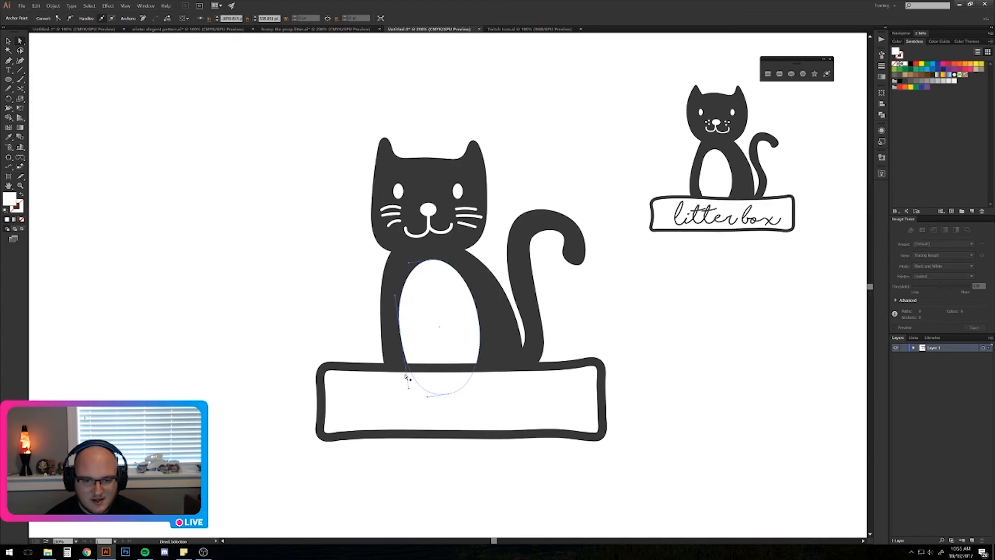
click(395, 299)
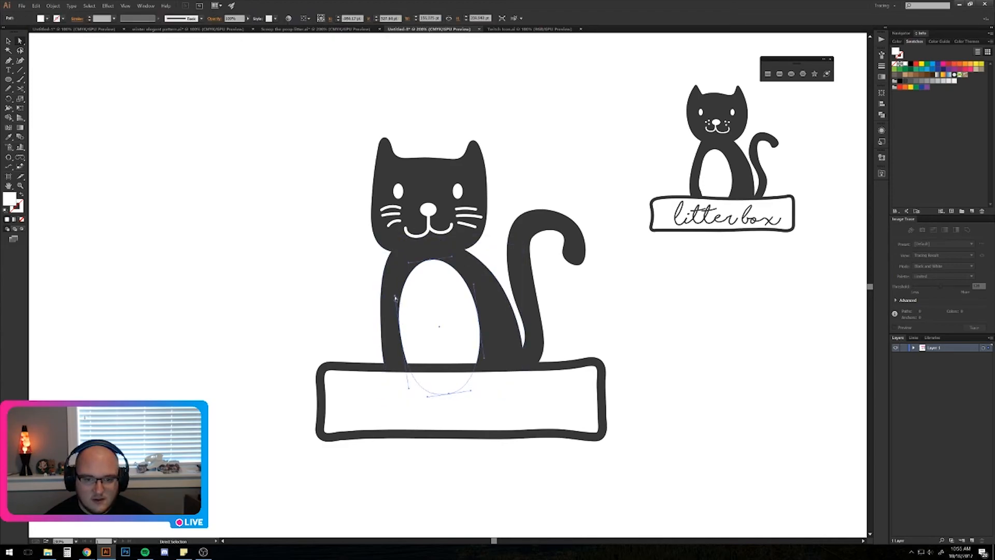
click(396, 300)
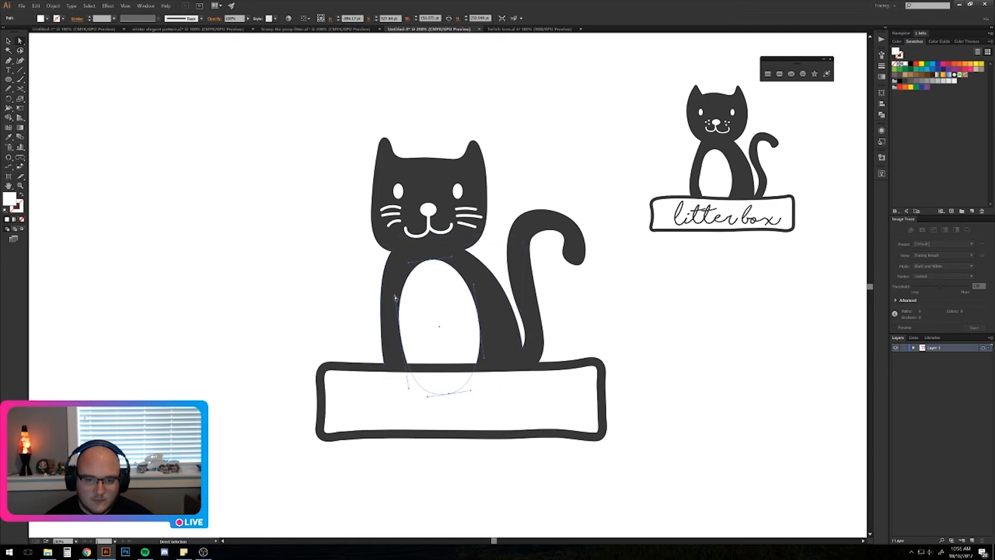
drag(394, 296, 389, 295)
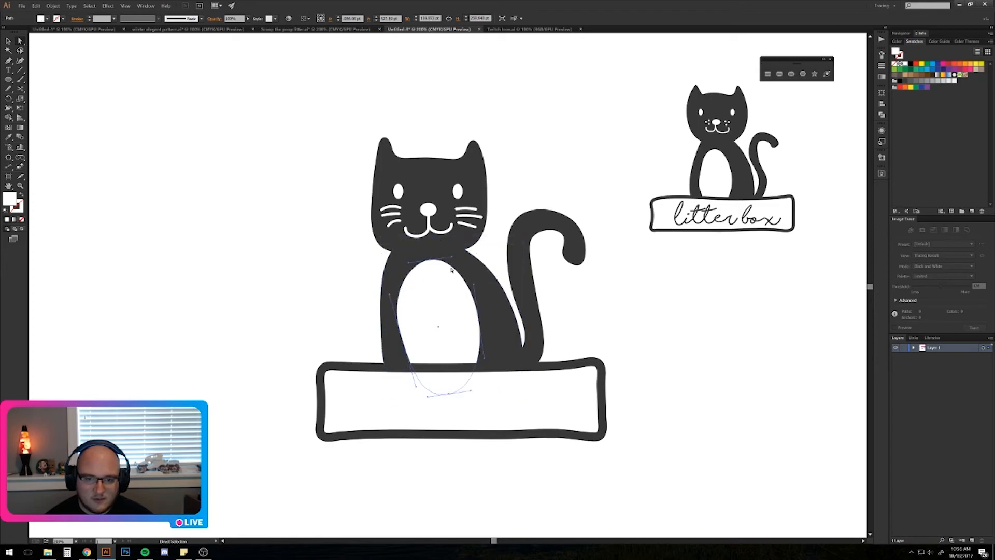
drag(452, 259, 460, 257)
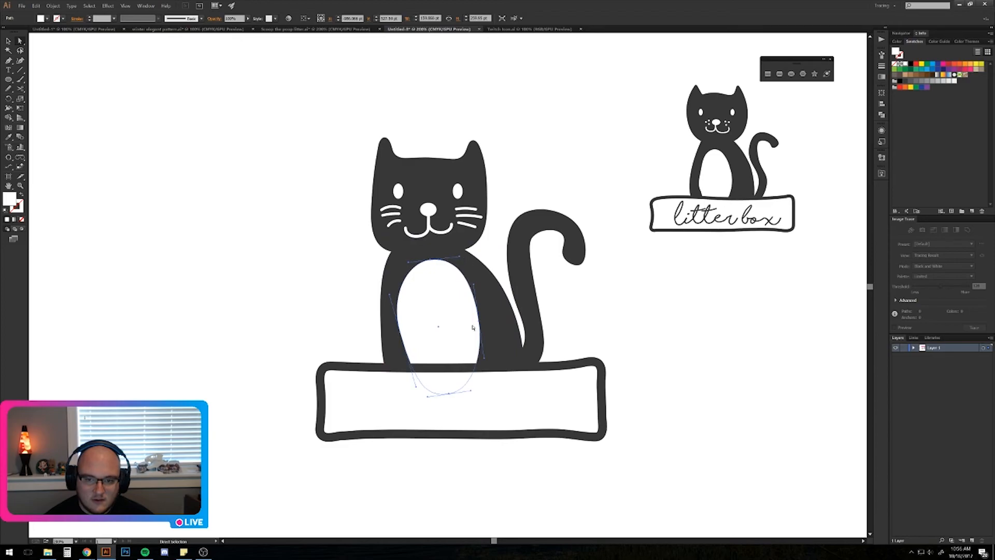
click(485, 360)
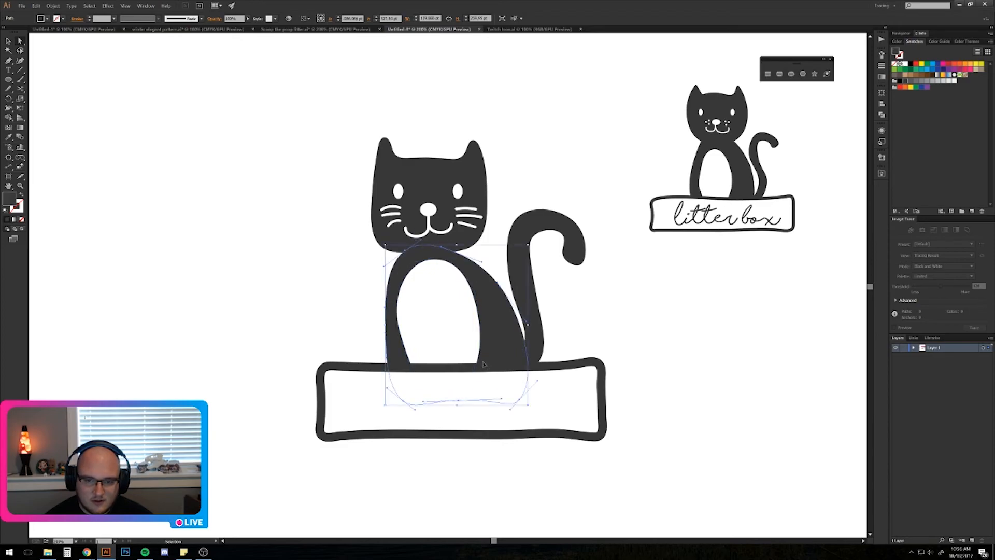
Straighten the belly patch's tail-side curve to near vertical, push that edge slightly outward, and recentre the patch on the body.
click(455, 337)
click(262, 330)
scroll(441, 322, up, 2)
click(437, 334)
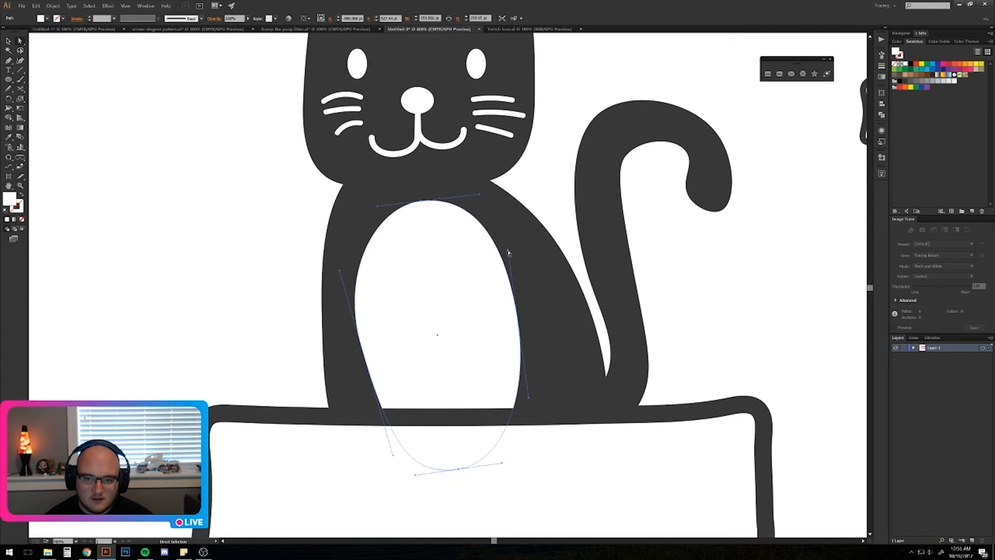
drag(529, 397, 520, 397)
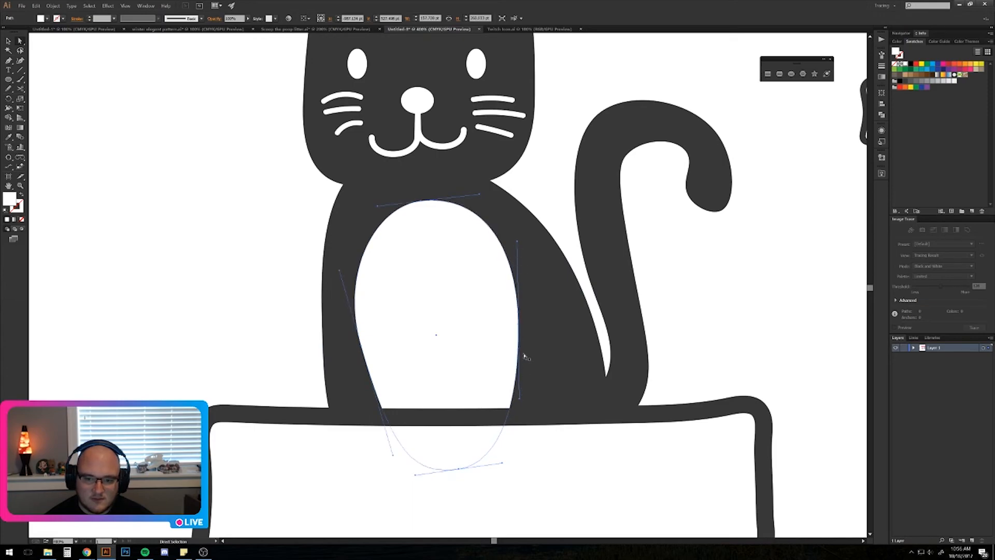
drag(518, 326, 527, 331)
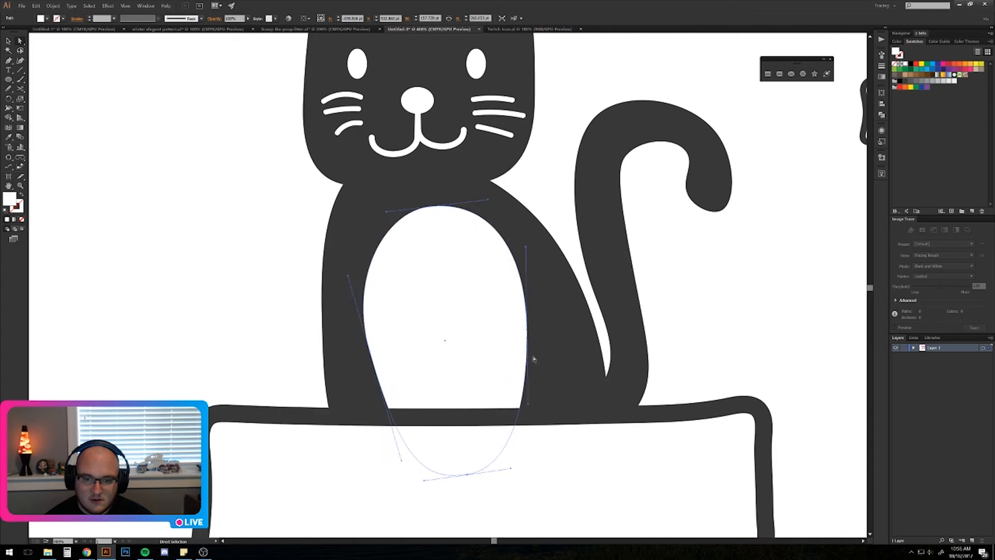
click(527, 330)
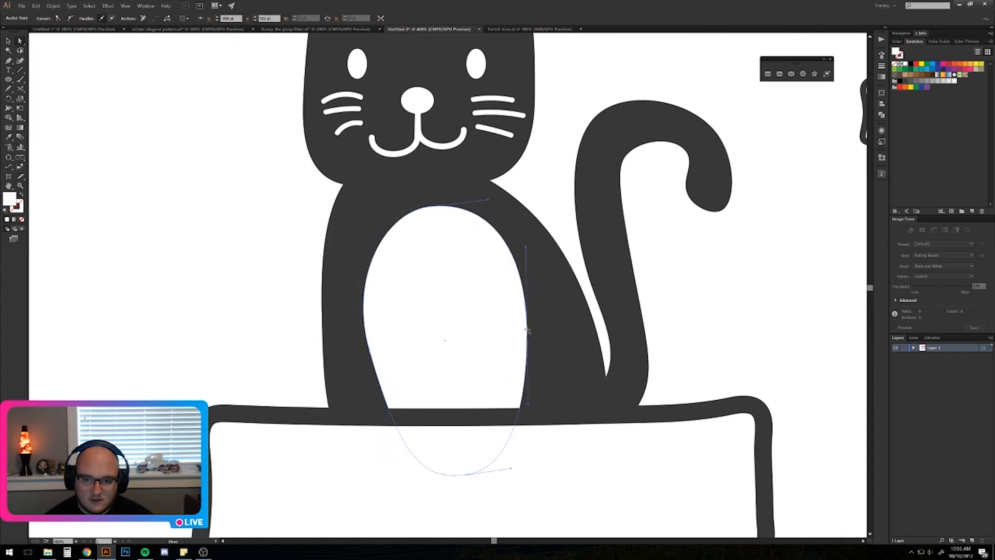
drag(527, 330, 537, 332)
drag(470, 330, 455, 333)
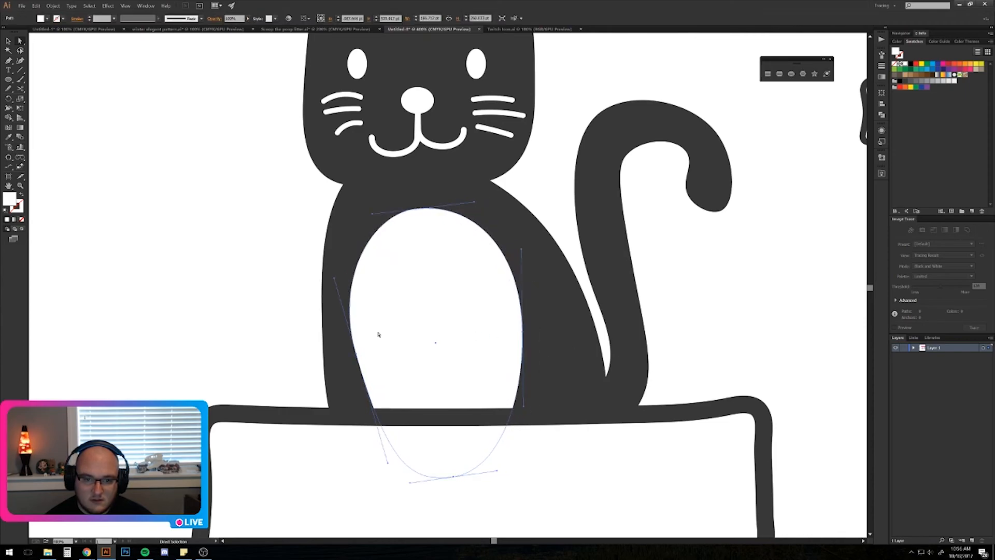
click(272, 300)
Scale the belly patch down slightly and raise it so that it sits evenly within the cat's body.
scroll(271, 300, down, 2)
drag(223, 287, 263, 311)
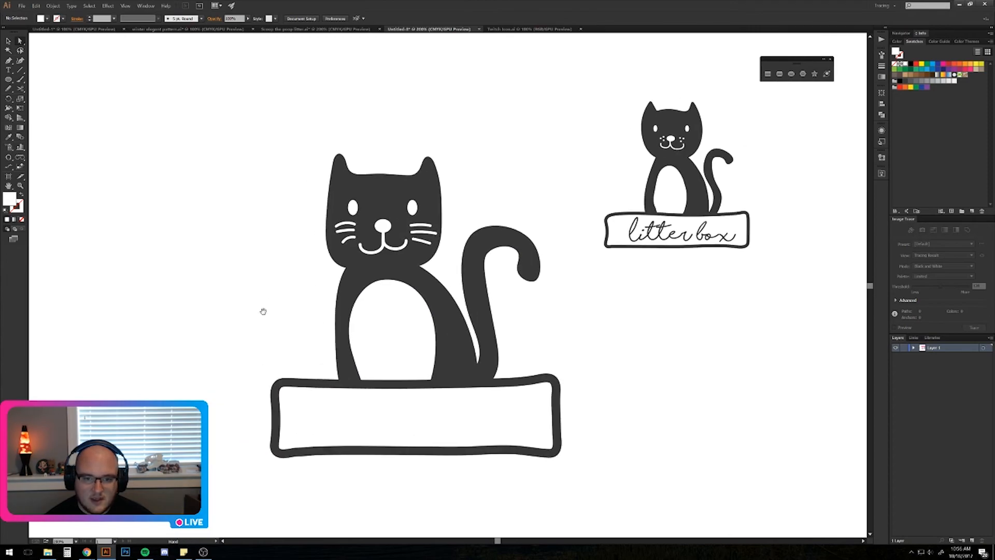
click(390, 338)
key(alt)
key(v)
key(Escape)
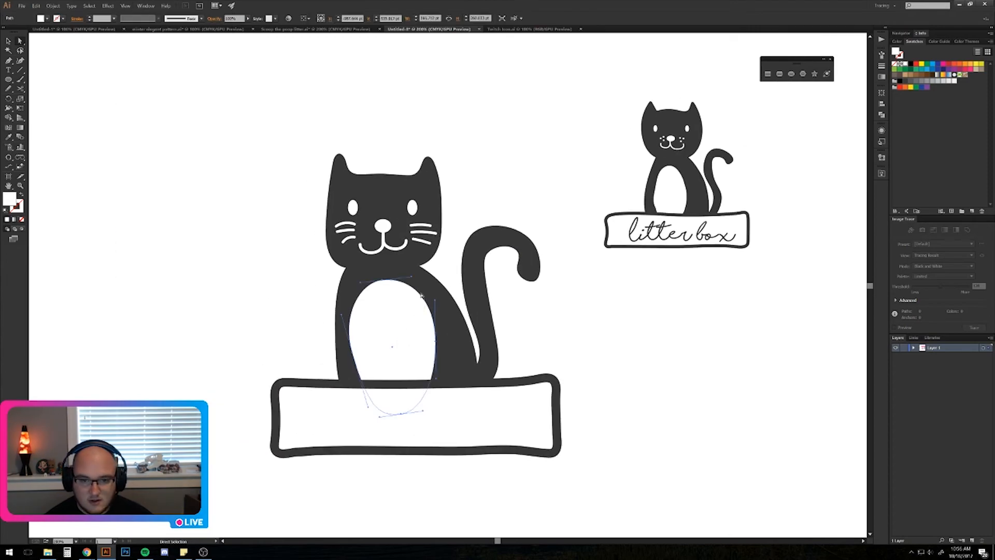
key(v)
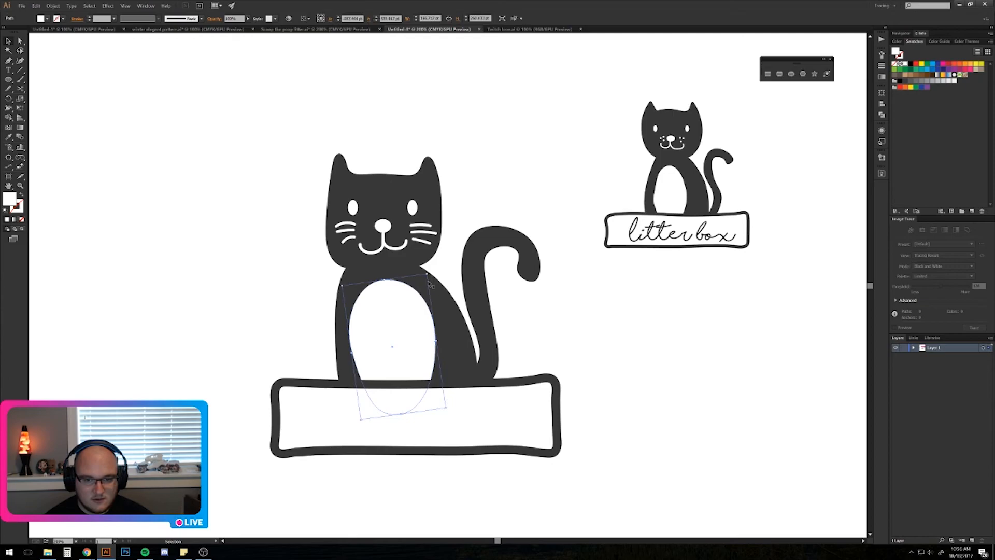
drag(427, 277, 422, 285)
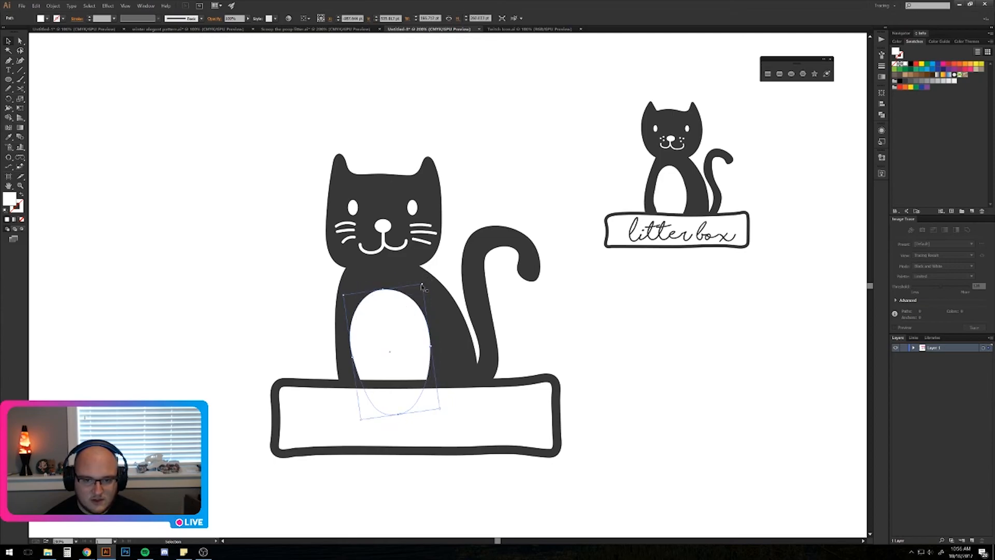
drag(401, 326, 404, 316)
click(259, 315)
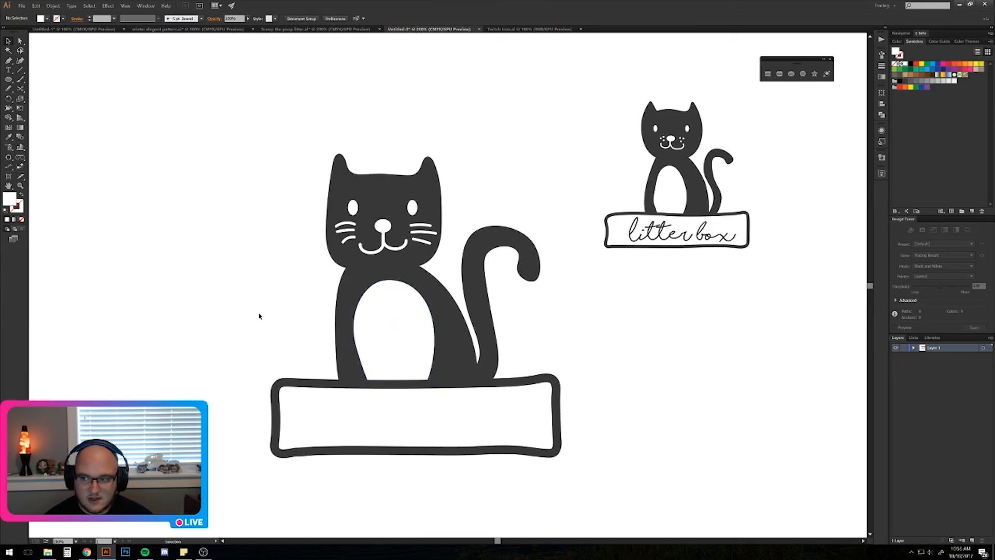
key(space)
drag(258, 315, 277, 308)
drag(415, 318, 415, 317)
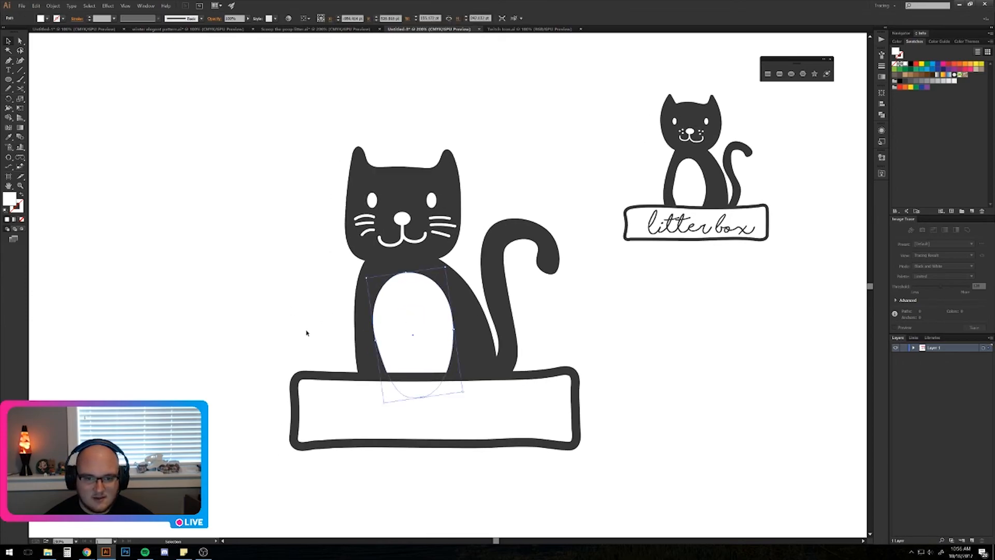
click(299, 333)
Add the text "LITTER BOX" in capitals inside the empty litter box below the cat.
scroll(298, 333, down, 3)
scroll(298, 334, up, 5)
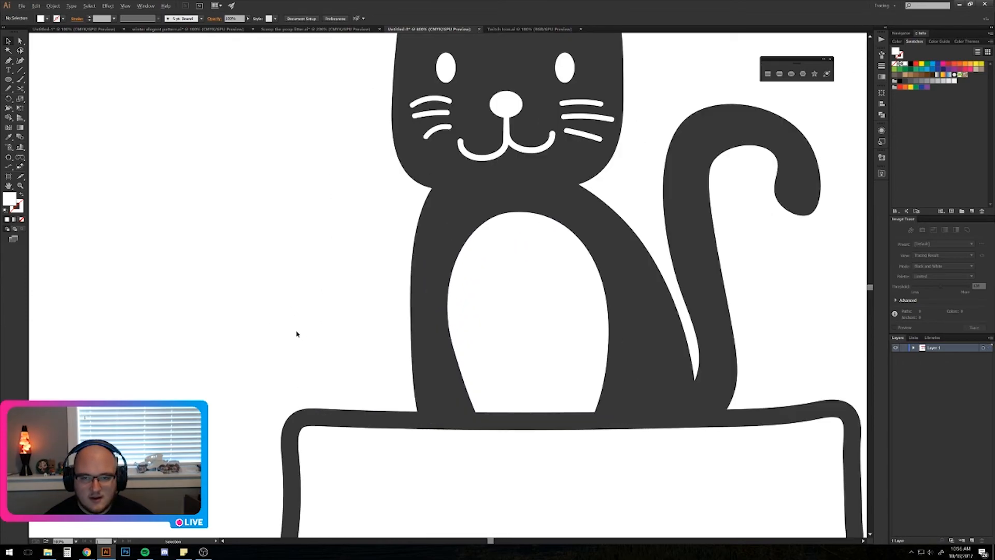
scroll(290, 331, down, 4)
key(space)
drag(285, 327, 315, 264)
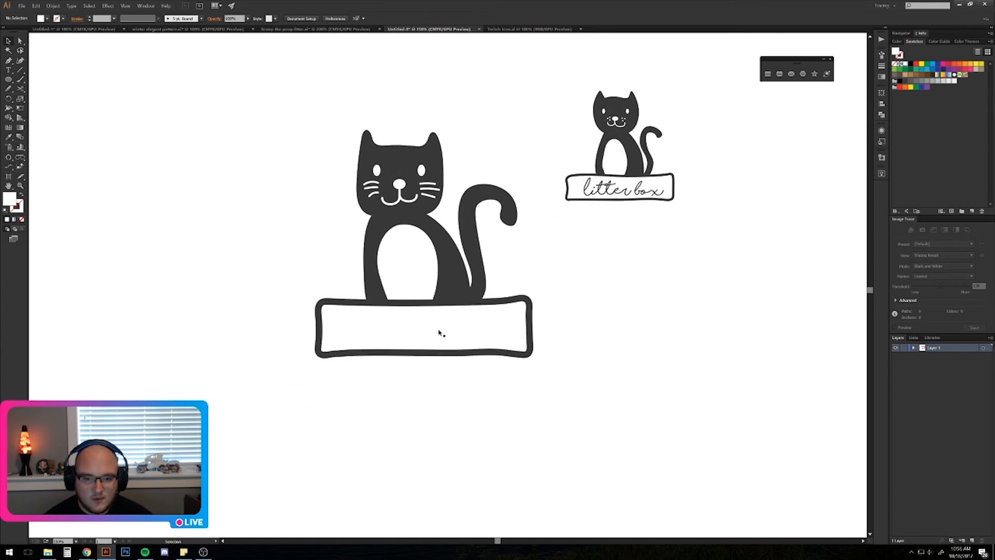
key(t)
click(355, 329)
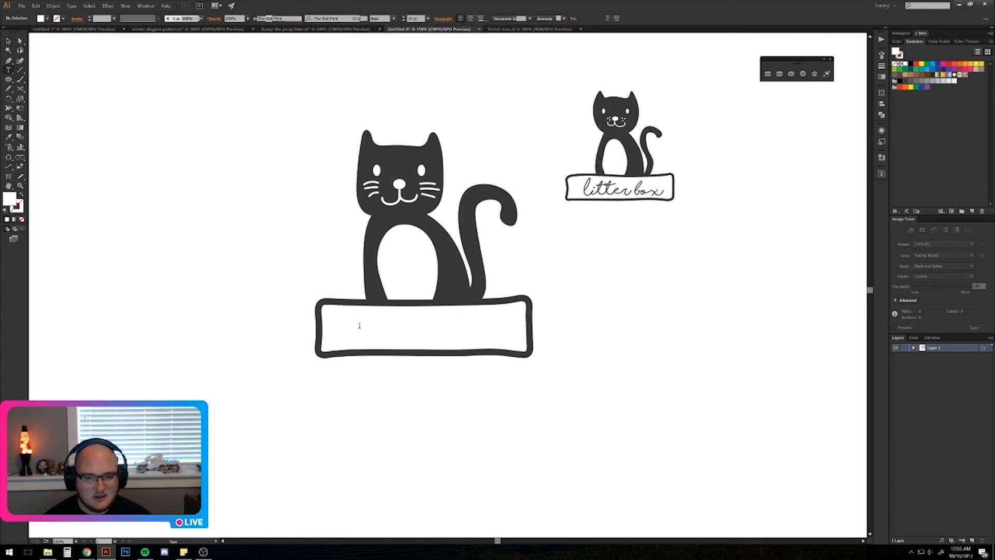
text(LITTER BOX)
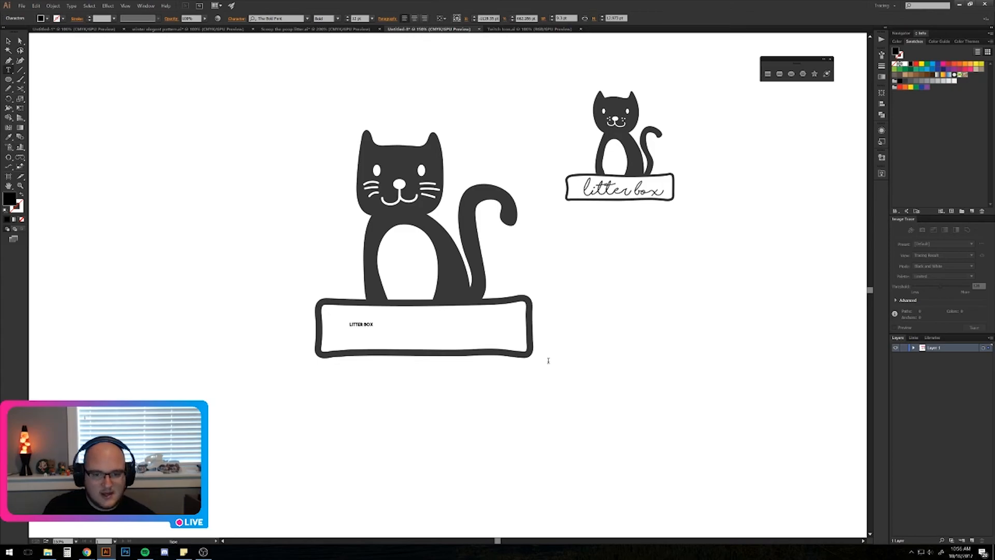
key(Escape)
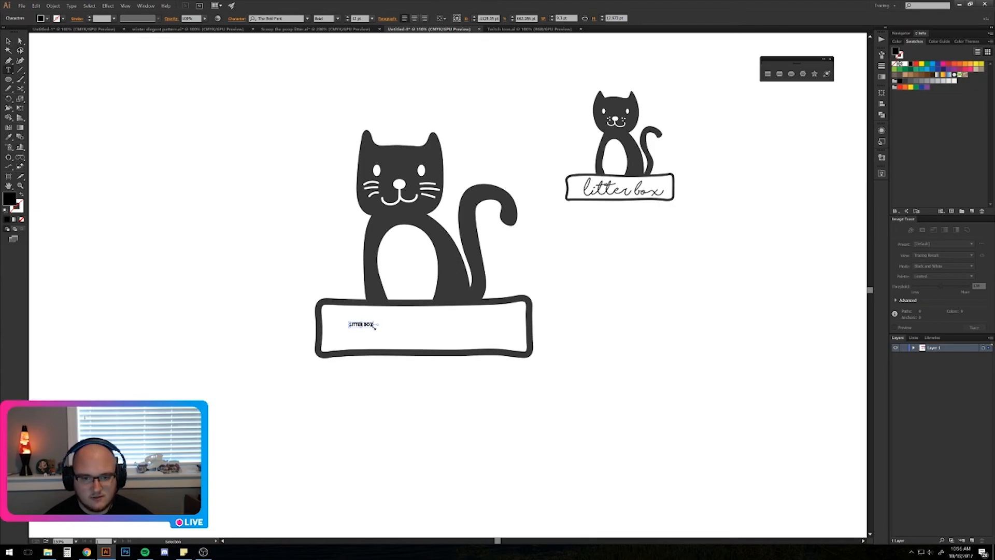
Enlarge the LITTER BOX lettering to span more than half of the box's width and centre it within the outline.
drag(377, 328, 475, 378)
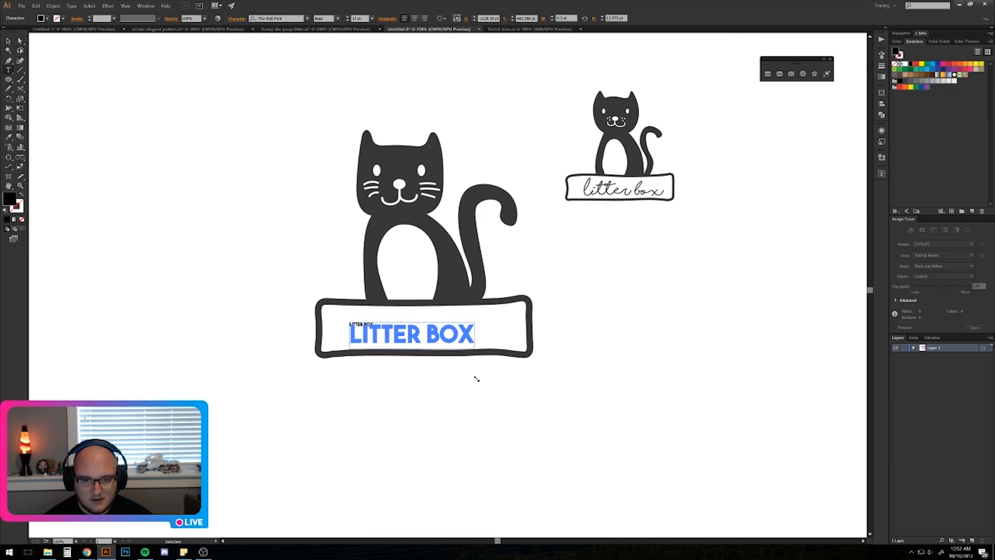
click(475, 381)
drag(441, 342, 448, 334)
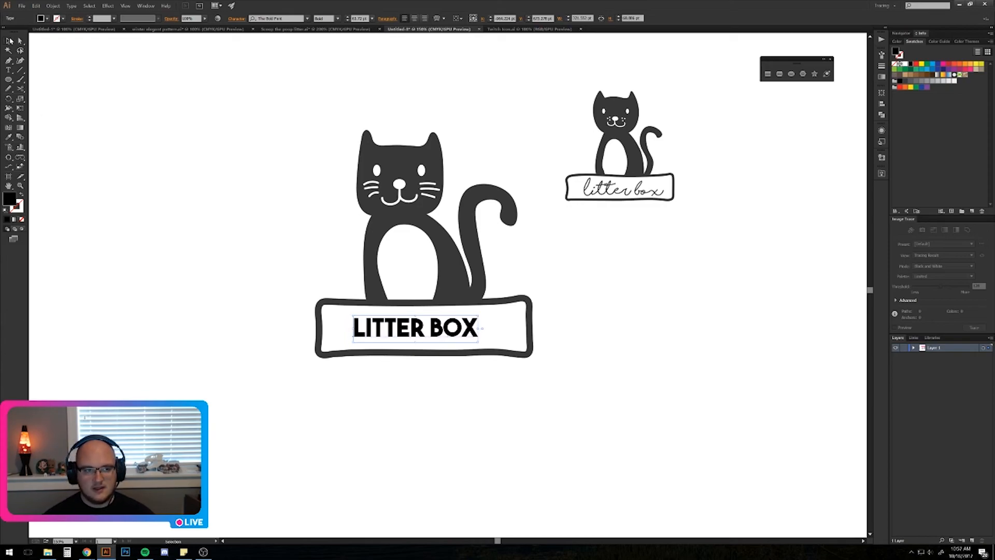
click(89, 169)
drag(410, 334, 414, 334)
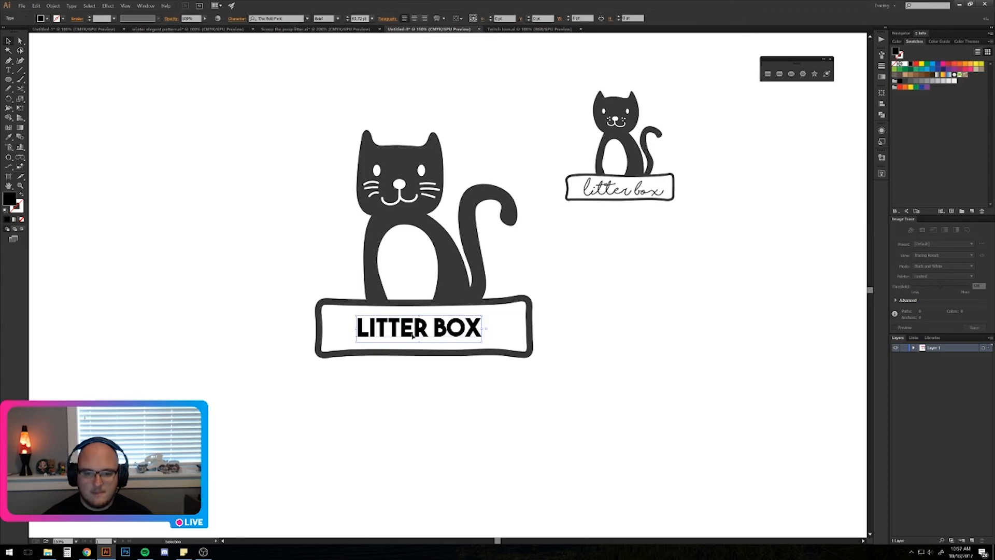
Try to recolour the black LITTER BOX lettering by sampling the cat body's dark grey fill.
key(i)
click(419, 224)
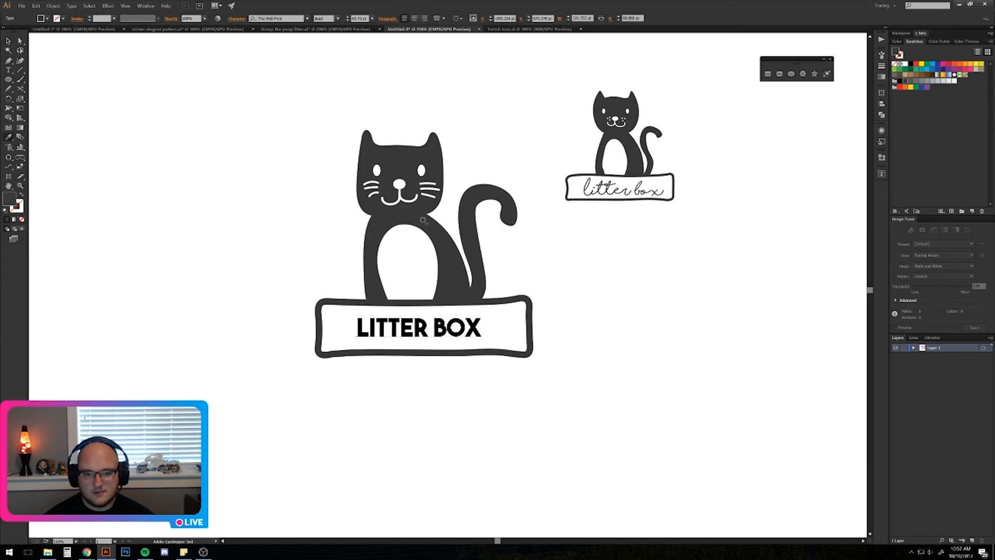
key(v)
click(453, 371)
click(448, 322)
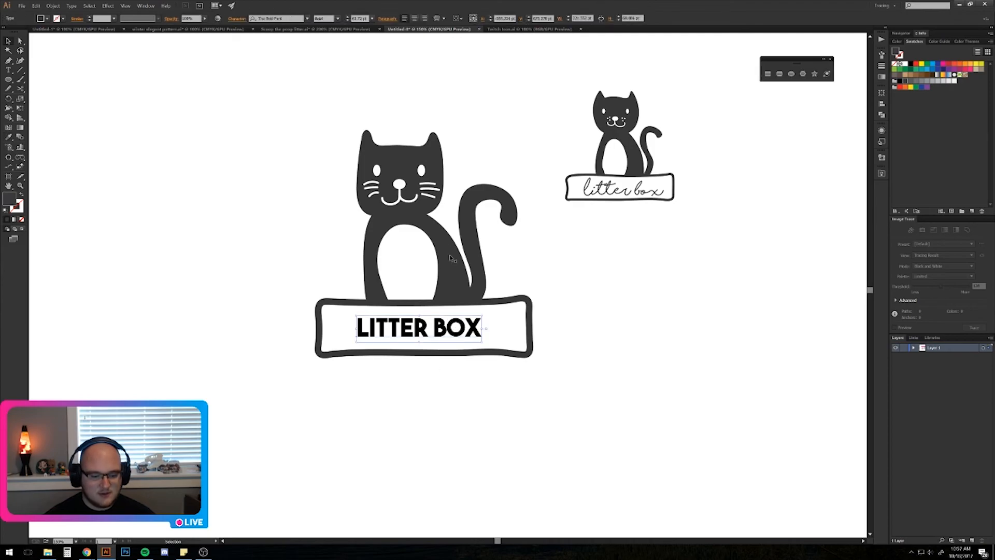
key(i)
key(v)
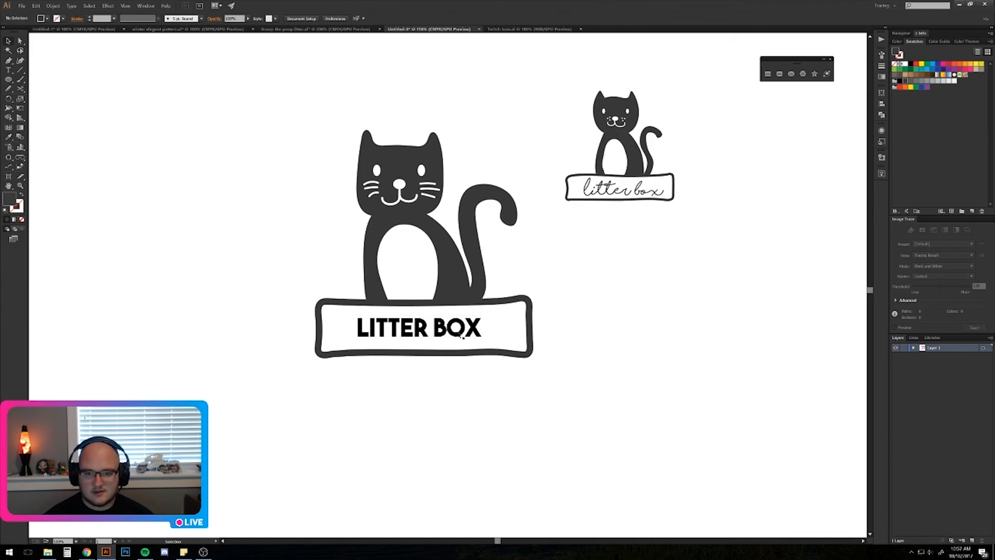
Clear the lettering's appearance with a graphic style without fill or stroke, and sample the cat body's dark grey onto it.
click(882, 142)
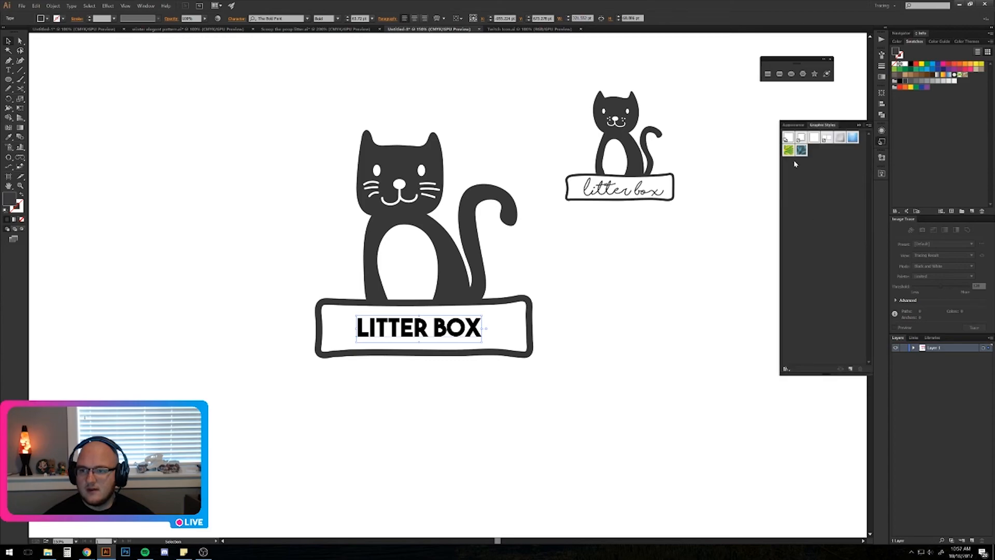
click(788, 137)
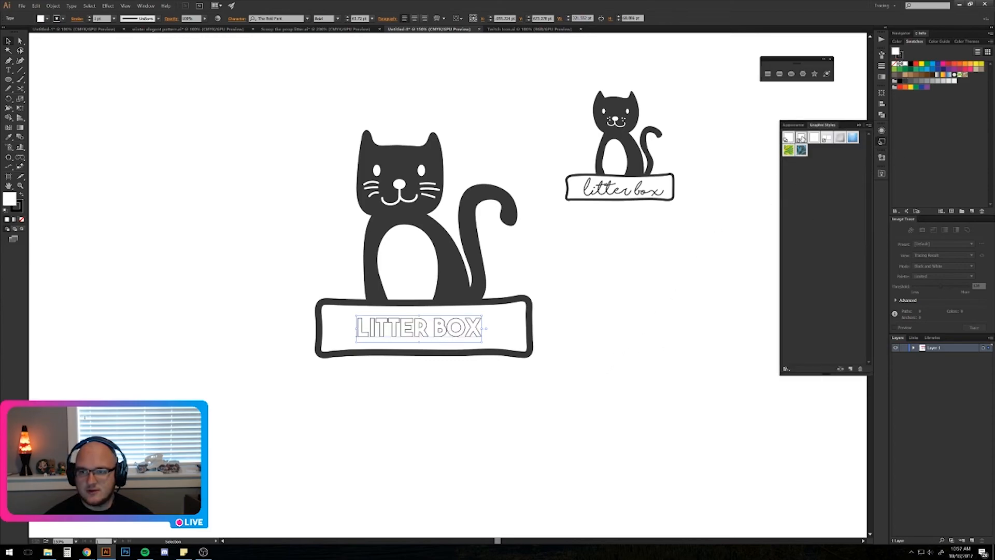
click(801, 137)
key(i)
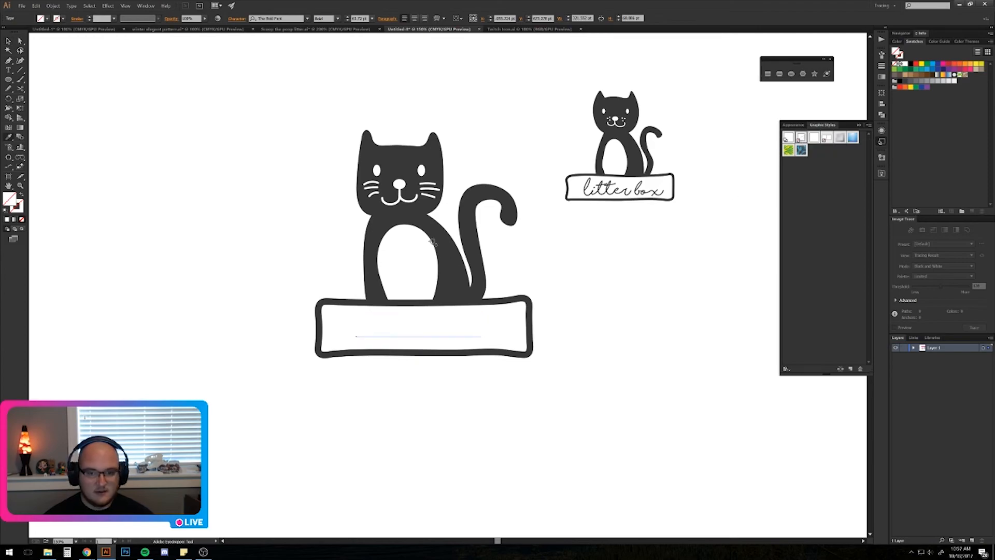
click(447, 243)
key(v)
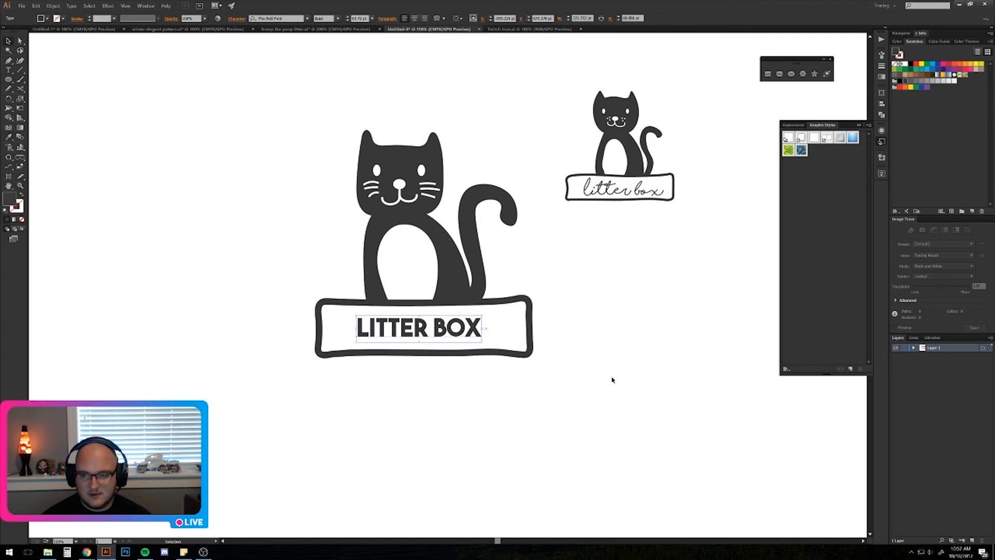
click(613, 380)
click(882, 141)
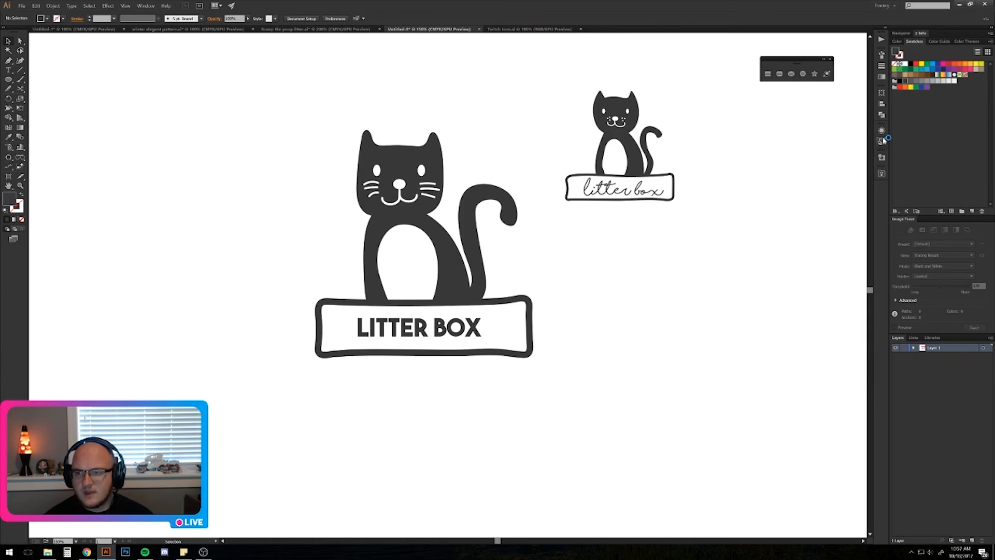
Try out several graphic styles on the spare cat head above the drawing, and delete that head.
click(882, 141)
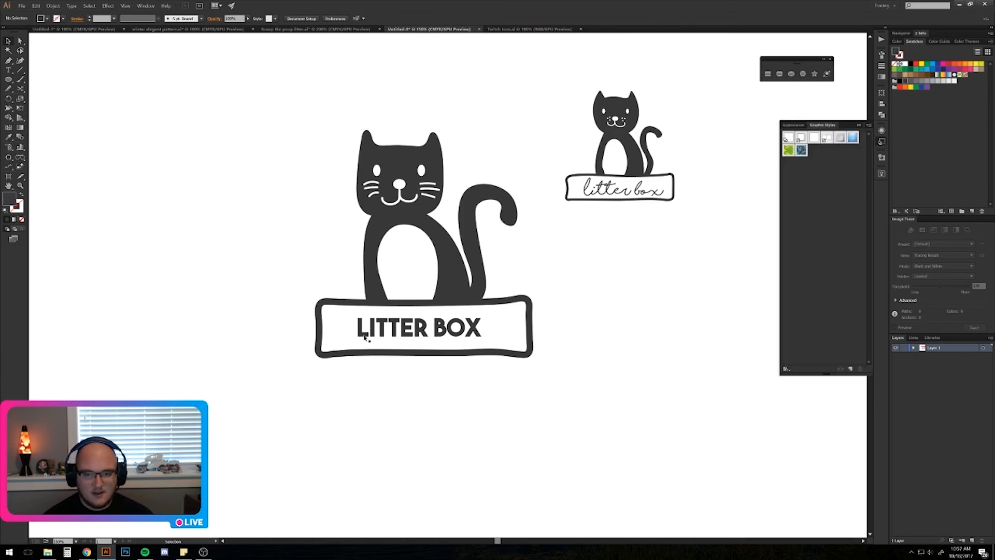
mouse_move(422, 162)
mouse_down()
mouse_move(439, 194)
mouse_move(452, 274)
mouse_up()
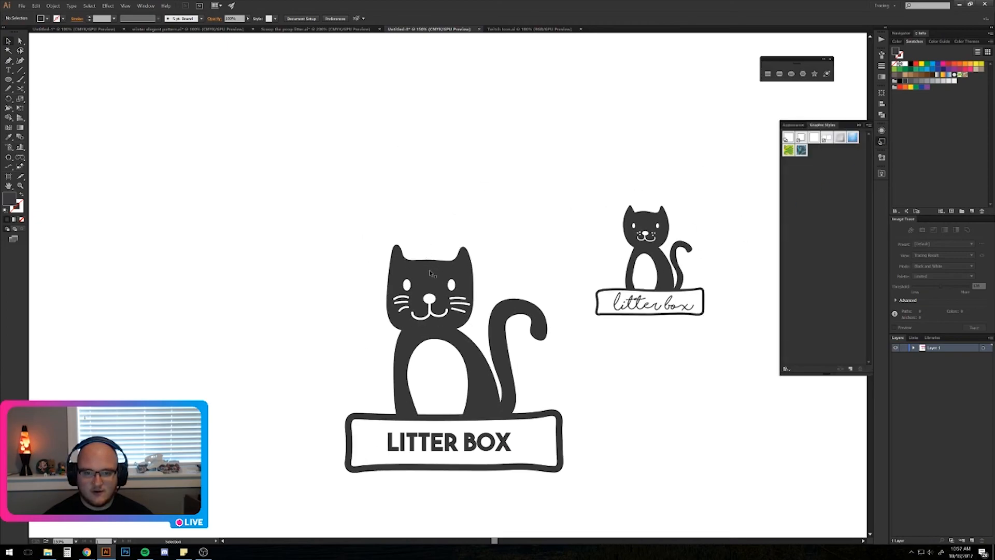
click(418, 93)
click(852, 138)
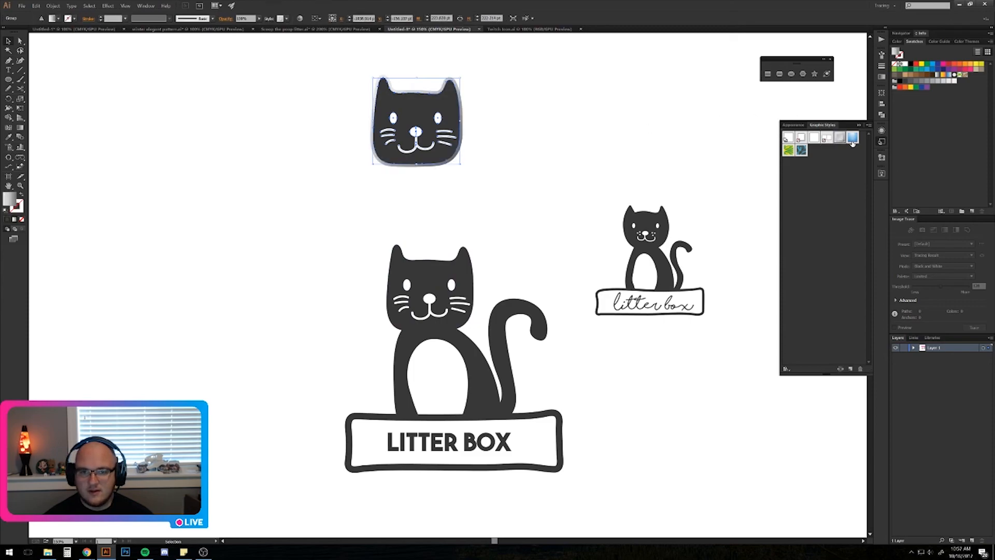
click(852, 141)
click(802, 151)
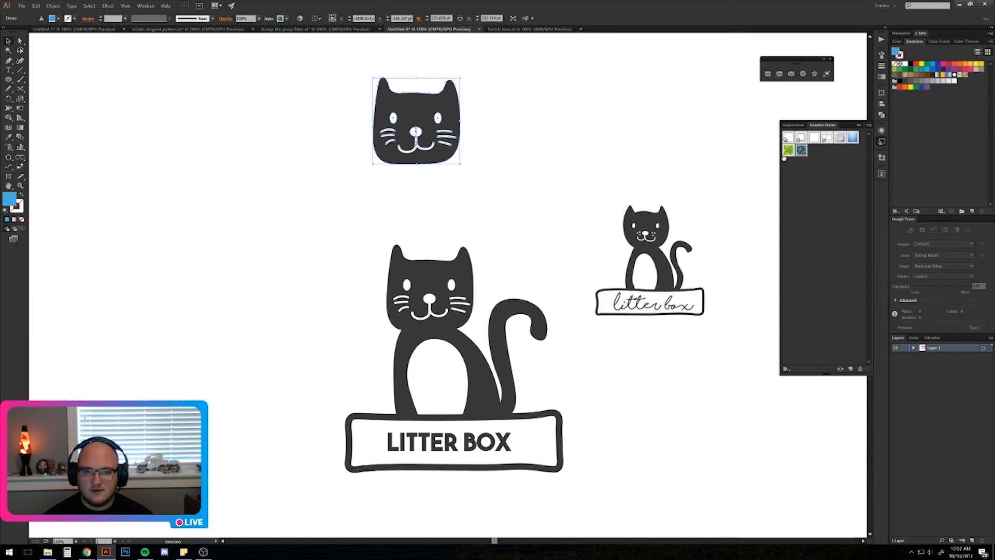
click(787, 154)
key(Delete)
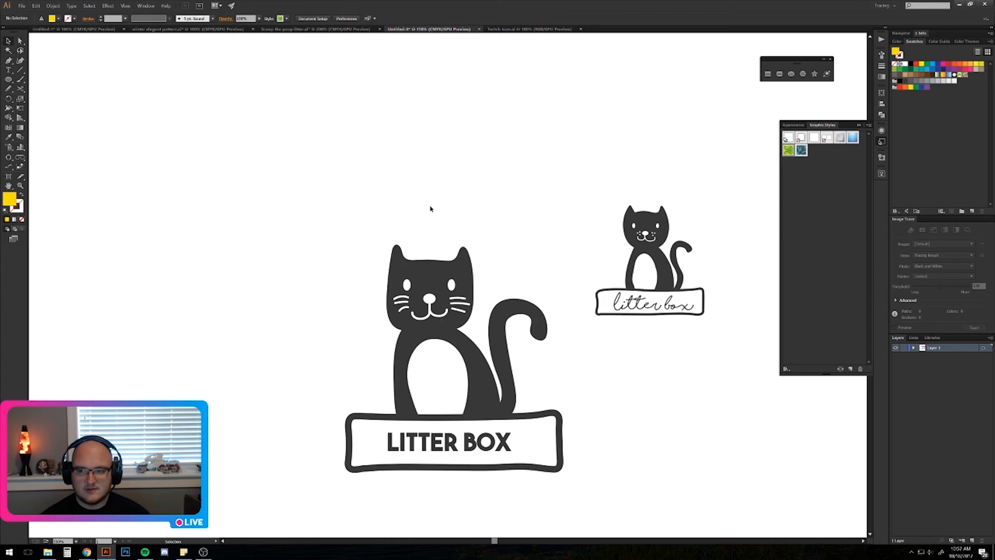
click(885, 143)
Browse through the installed fonts on the LITTER BOX lettering and apply a thin, plain sans-serif typeface.
drag(604, 374, 594, 226)
scroll(434, 215, up, 2)
drag(402, 194, 416, 259)
scroll(417, 260, down, 1)
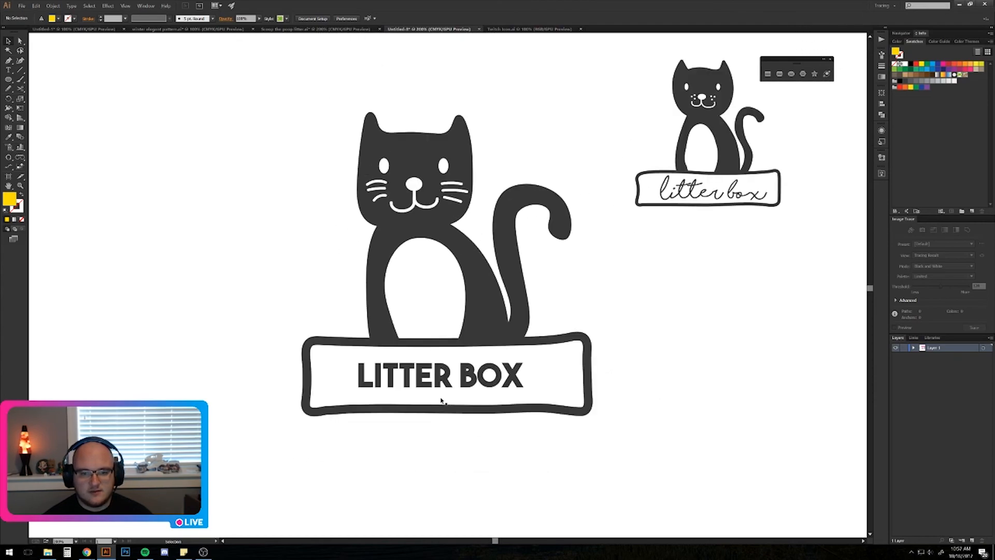
click(437, 379)
click(280, 18)
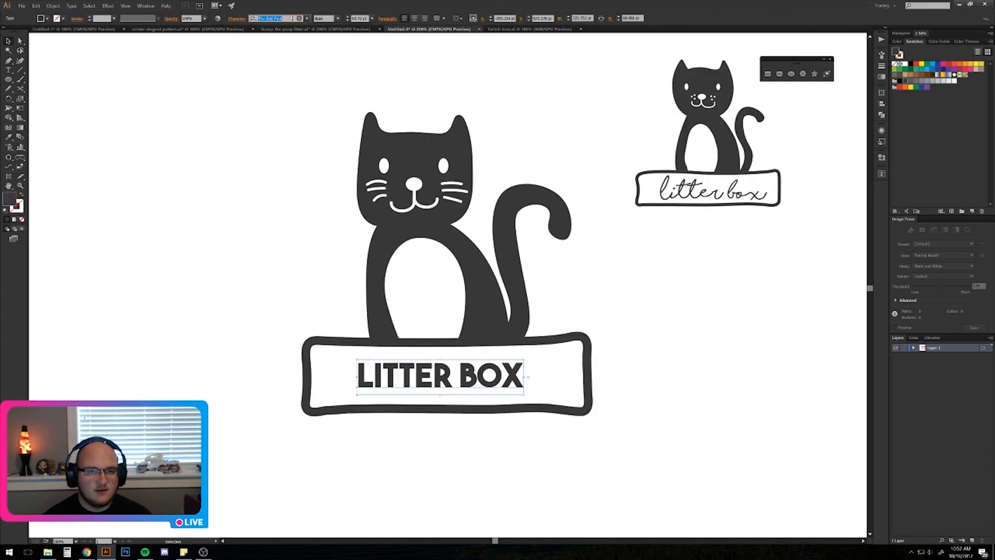
key(Down)
key(Down)
key(Down)
key(Down)
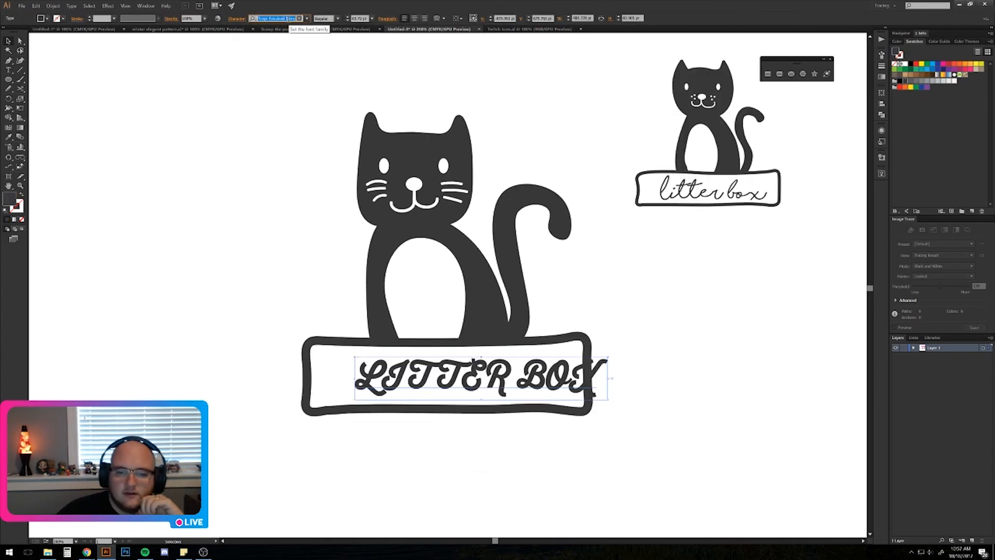
key(Down)
key(Down)
key(Down)
key(Down)
key(Down)
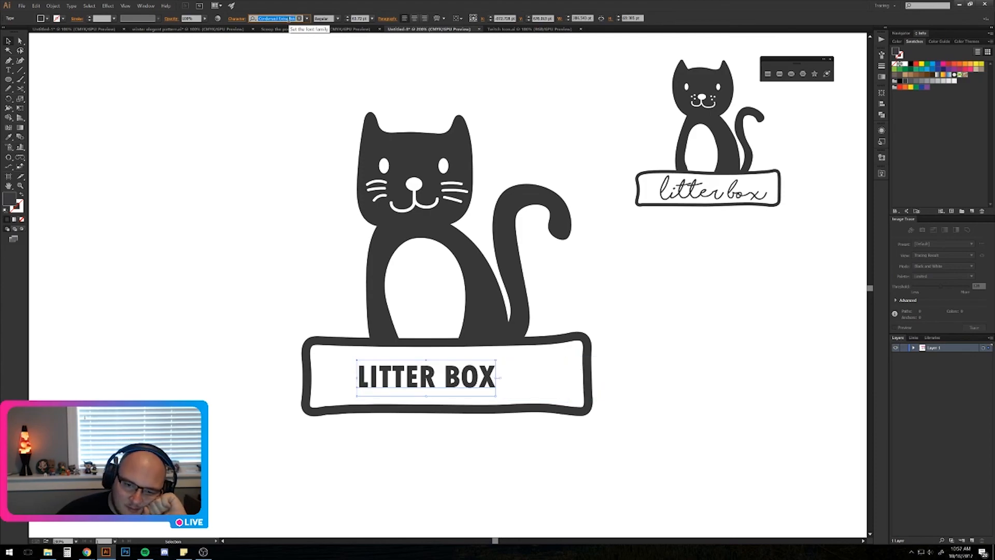
key(Down)
key(Down)
key(Down)
key(Down)
key(Down)
key(Down)
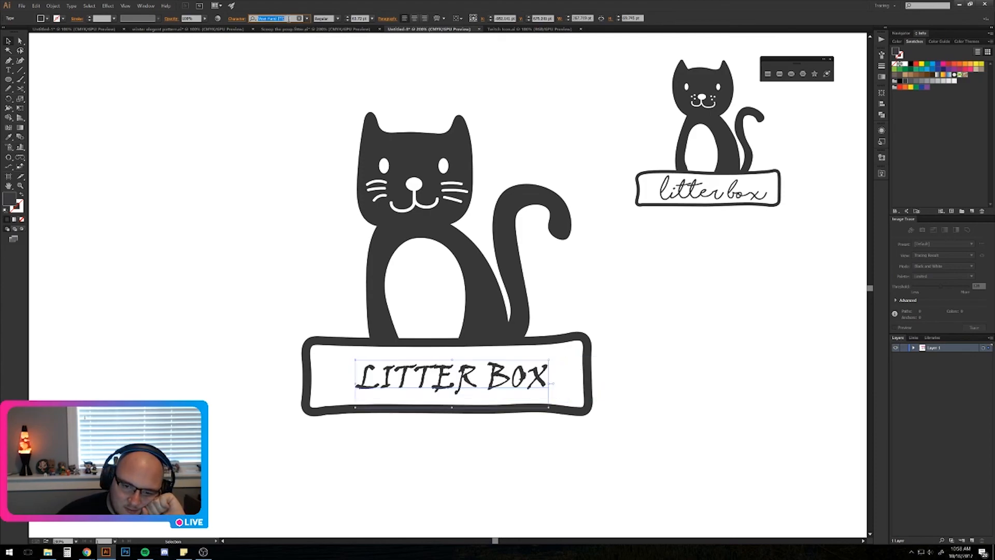
key(Down)
key(Down)
key(Down)
key(Down)
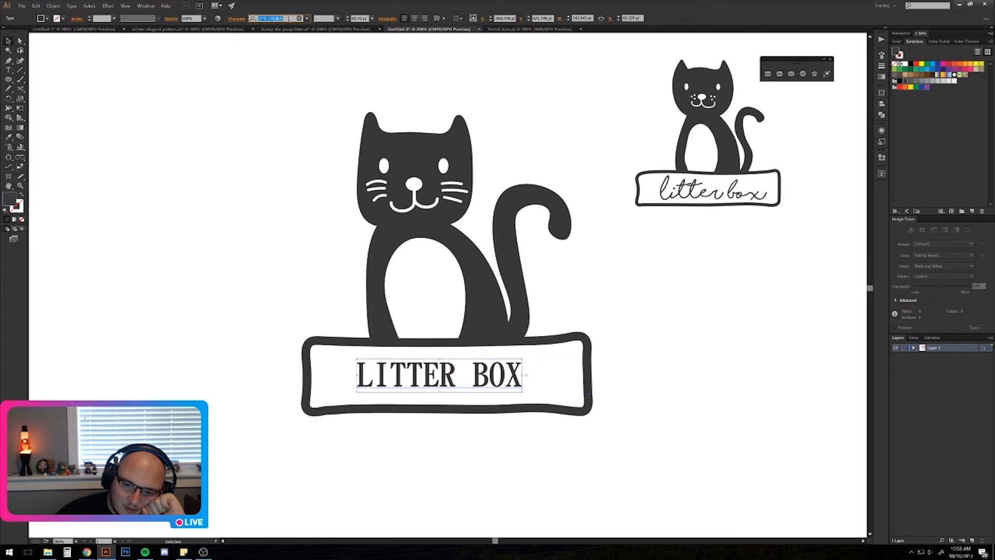
key(Down)
key(Down)
key(Down)
key(Down)
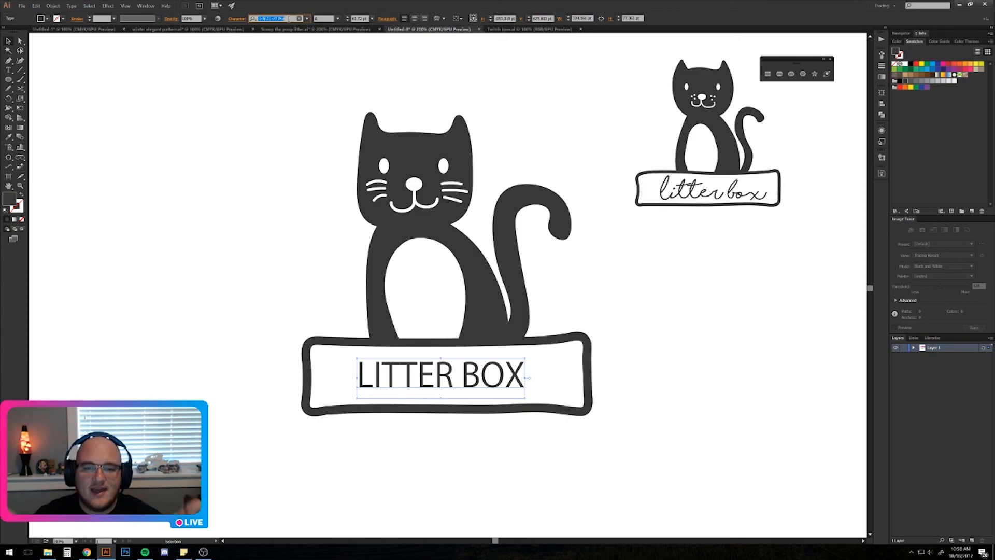
key(BackSpace)
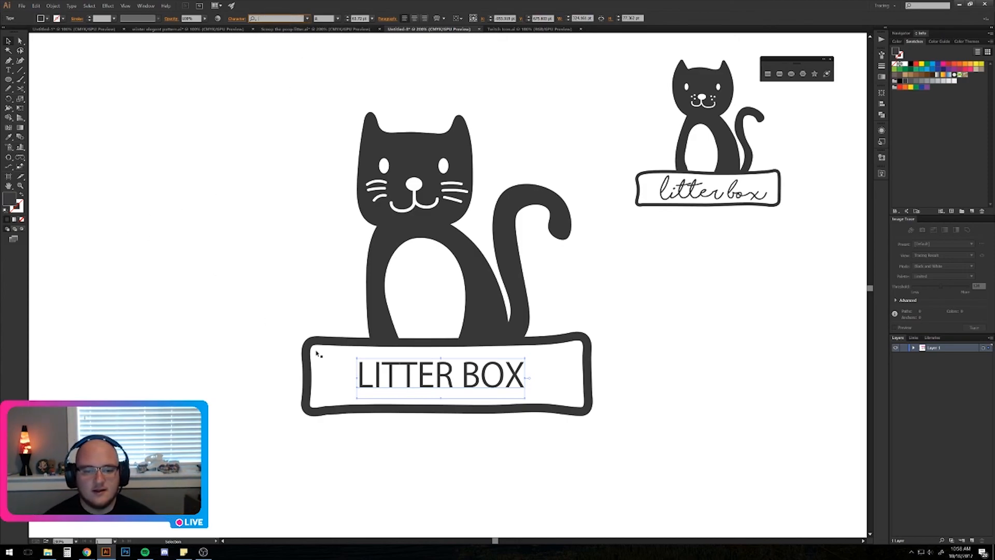
click(429, 389)
click(196, 291)
click(459, 374)
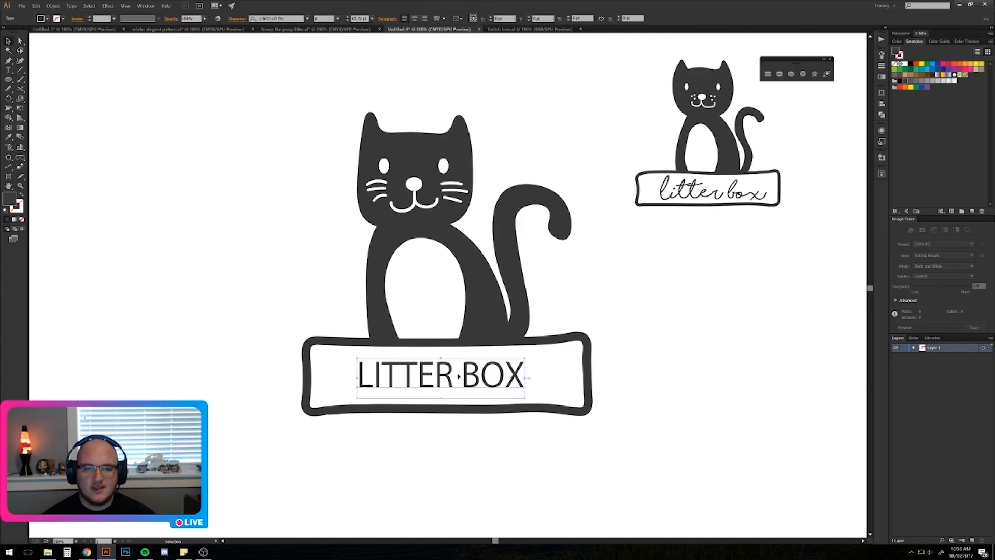
Move the whole existing handwritten litter box logo down beside the new cat drawing, and dismiss the desktop notification.
scroll(306, 335, down, 2)
drag(470, 336, 446, 309)
drag(553, 280, 463, 160)
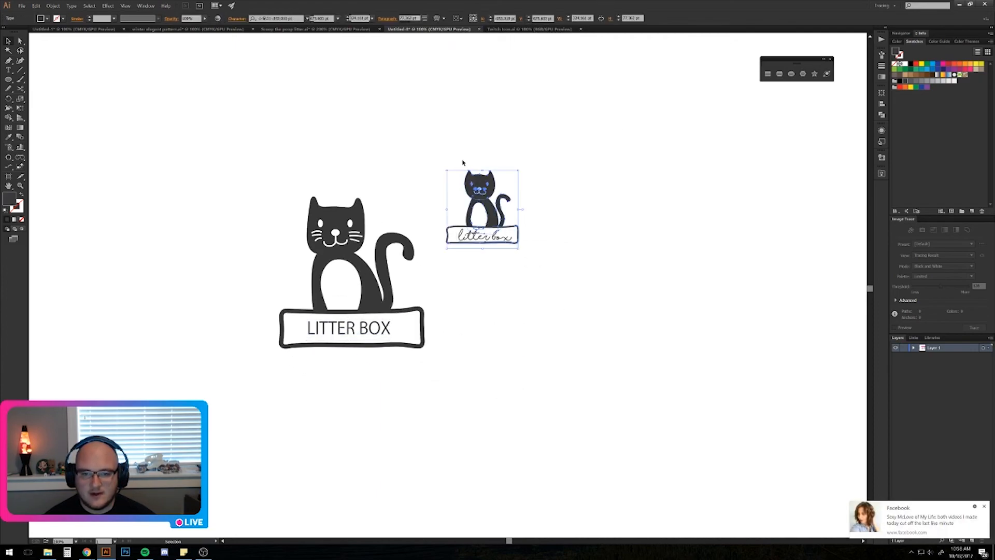
drag(484, 206, 492, 264)
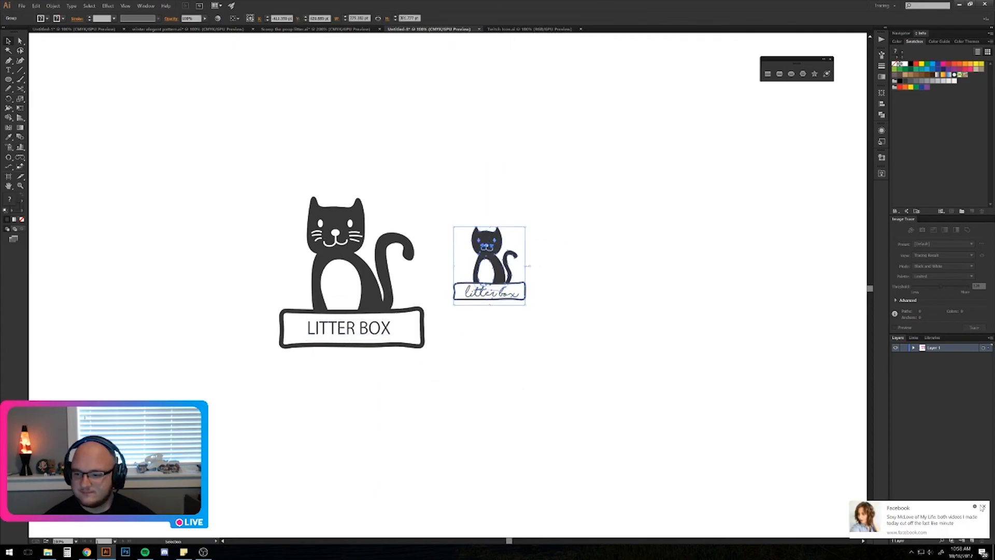
click(578, 432)
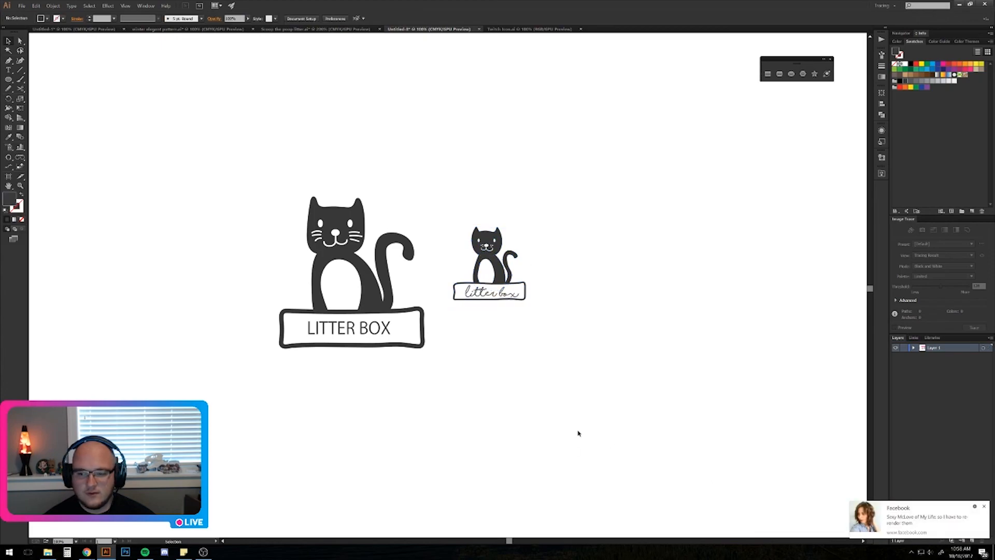
click(985, 508)
Enlarge the existing handwritten litter box logo to match the new cat drawing's size and align their boxes along the same baseline.
drag(538, 413, 581, 435)
drag(620, 383, 492, 228)
drag(566, 249, 624, 188)
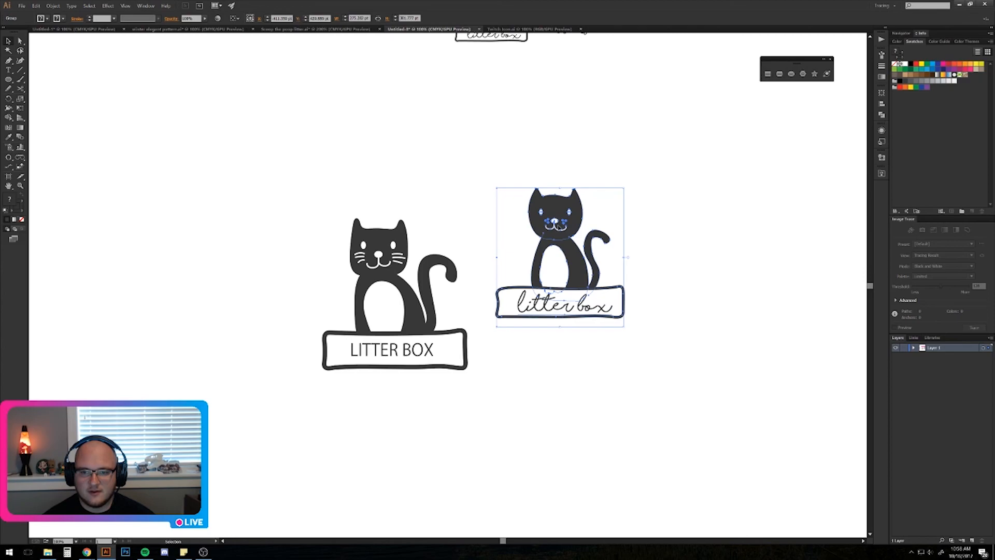
drag(556, 209, 554, 302)
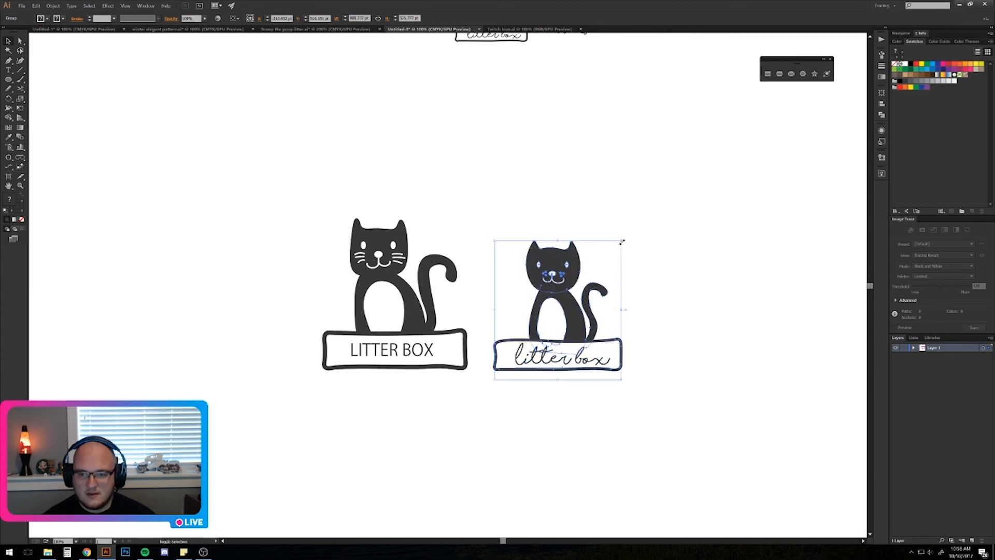
drag(622, 242, 654, 216)
click(634, 469)
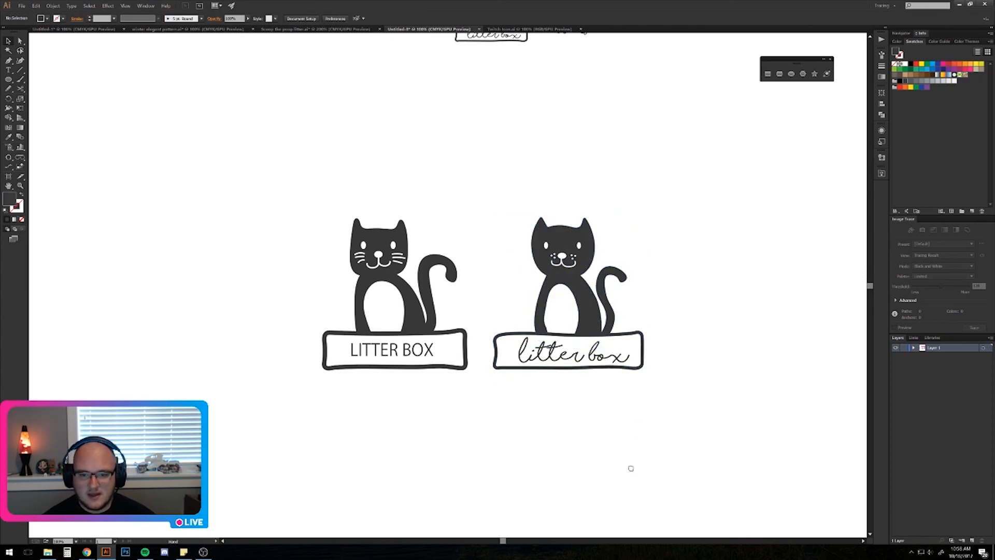
Sample the existing logo's handwritten script lettering style onto the new drawing's LITTER BOX text.
drag(631, 468, 560, 461)
click(332, 338)
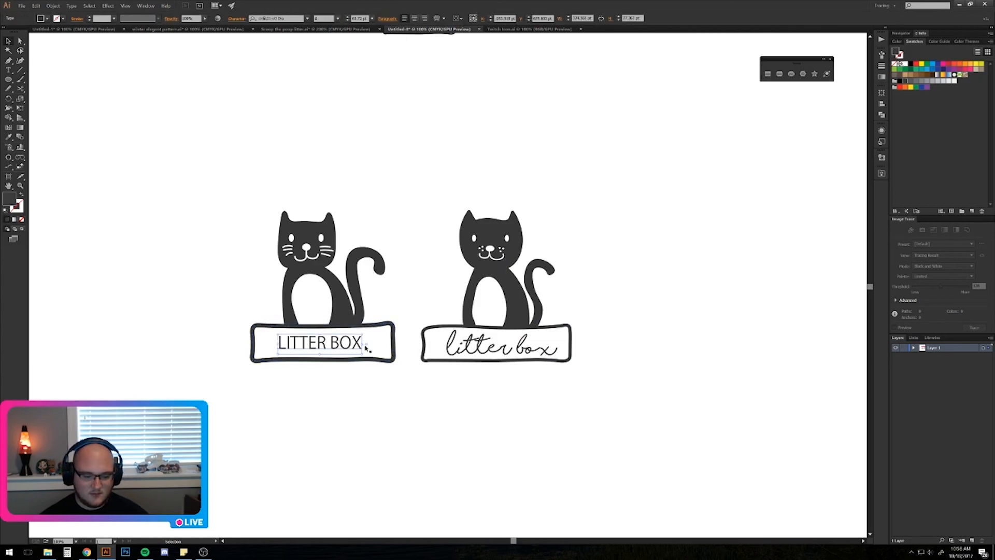
key(i)
click(456, 346)
key(v)
click(398, 390)
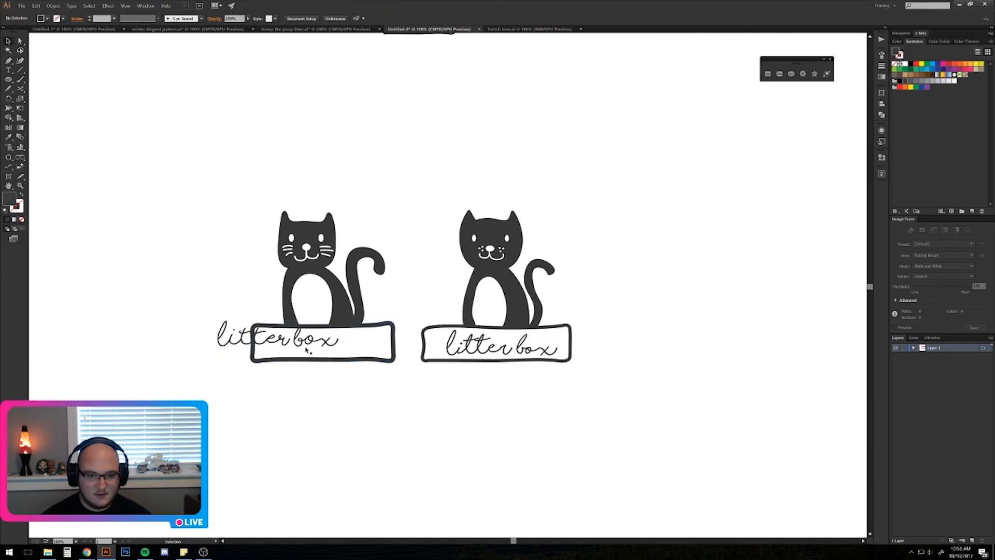
Centre the script lettering inside the new cat's box, scale it down to fit with margins, and dismiss the desktop notifications.
drag(306, 351, 359, 357)
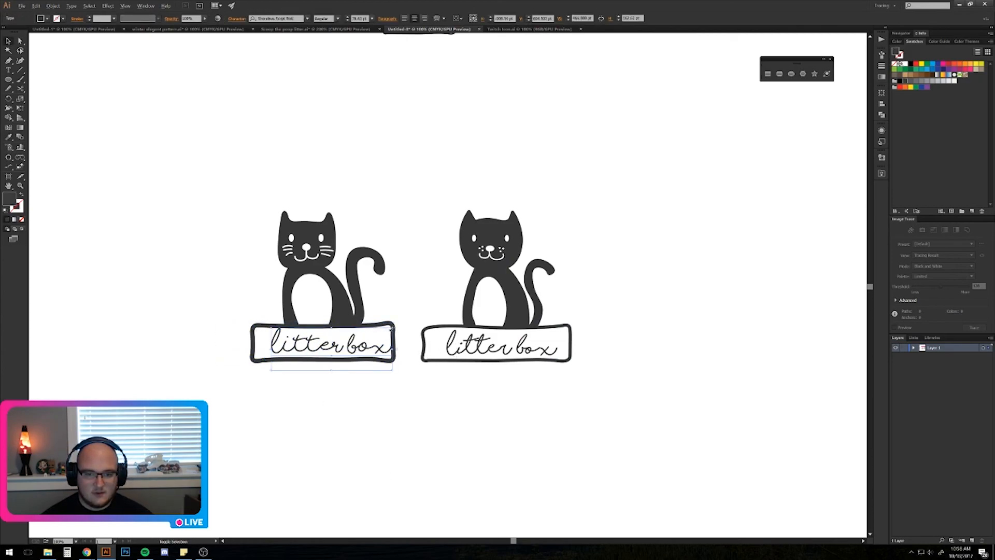
drag(392, 328, 347, 349)
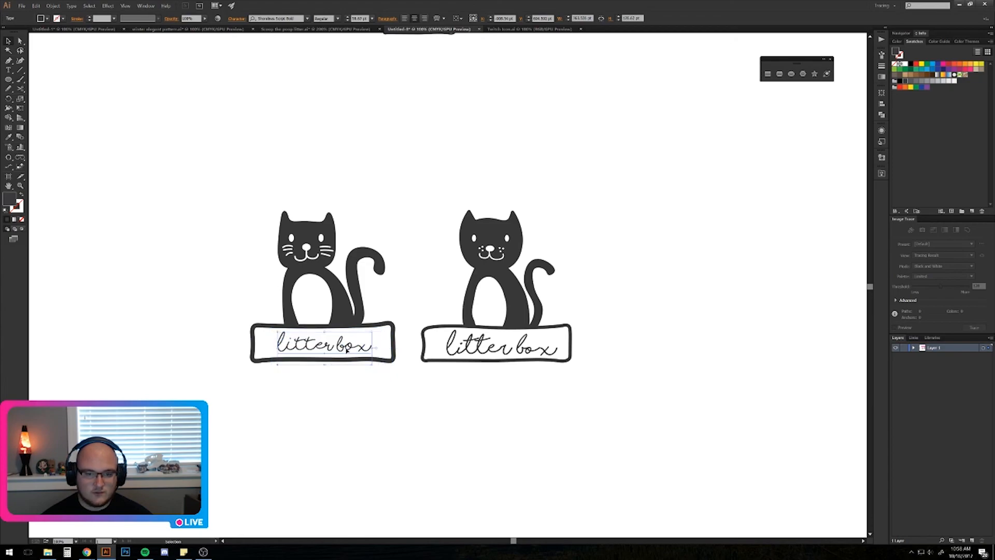
click(368, 433)
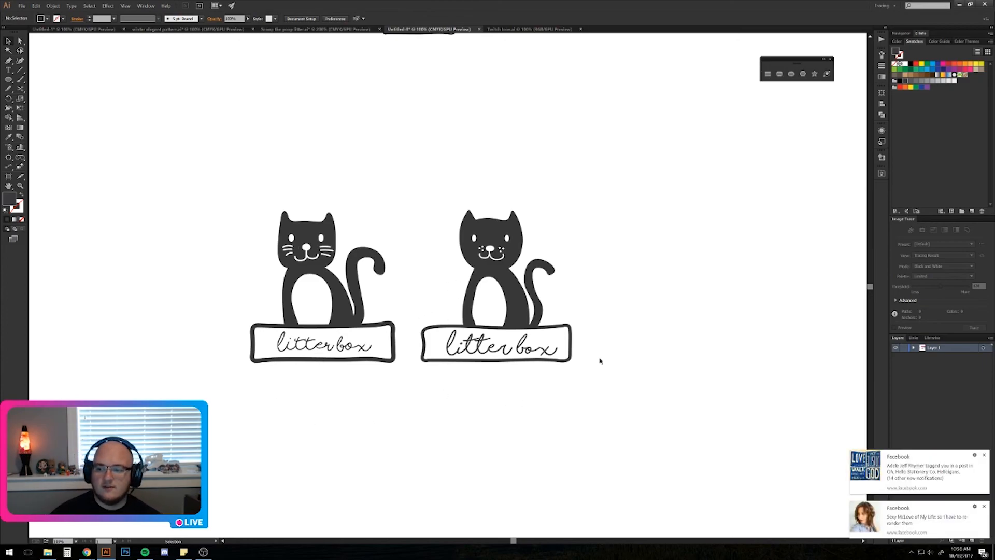
click(983, 508)
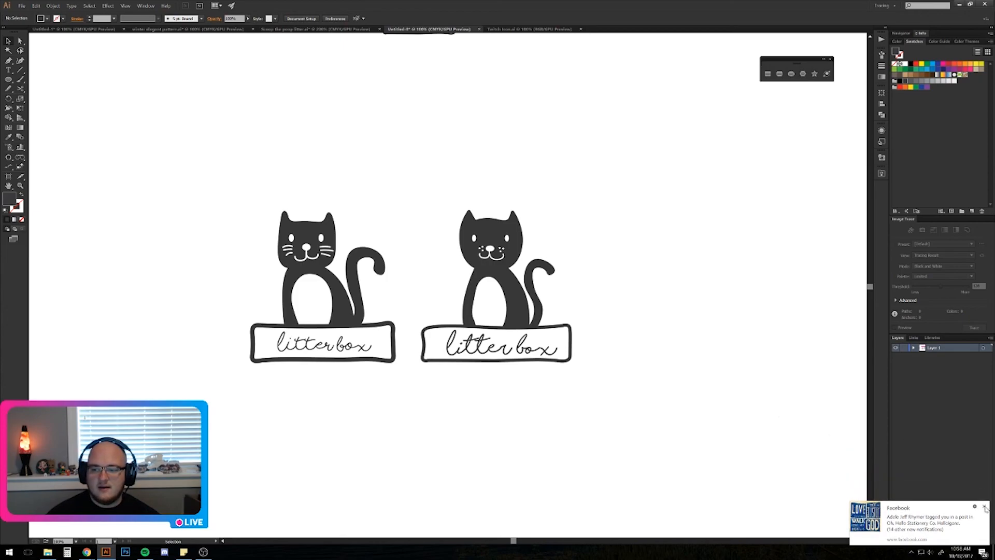
click(984, 508)
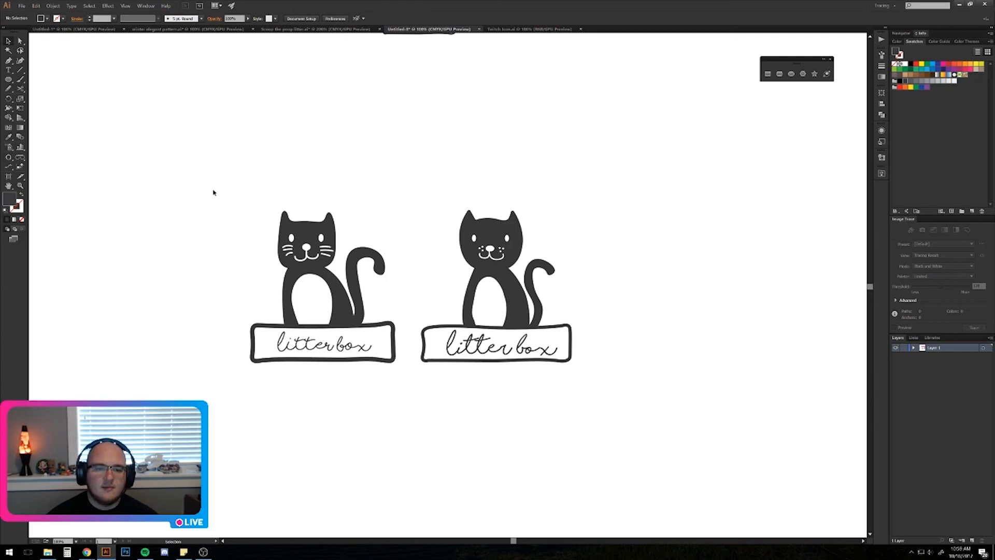
mouse_move(188, 188)
mouse_down()
mouse_move(411, 400)
mouse_move(186, 198)
mouse_up()
click(416, 383)
drag(166, 164, 404, 399)
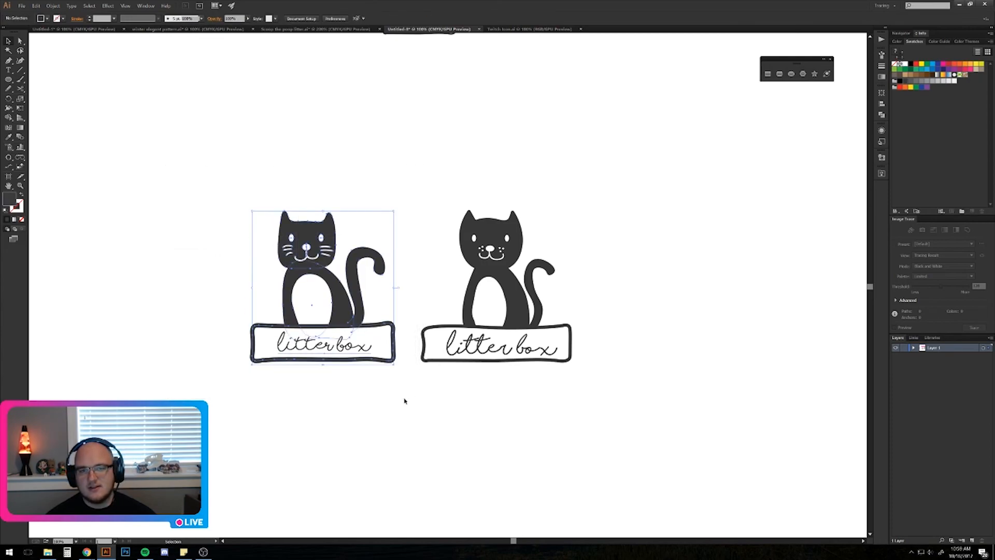
Duplicate the existing freckled-cat litter box logo and place the copy beside it, in line with the other two.
click(416, 407)
drag(408, 182, 522, 453)
drag(481, 361, 654, 356)
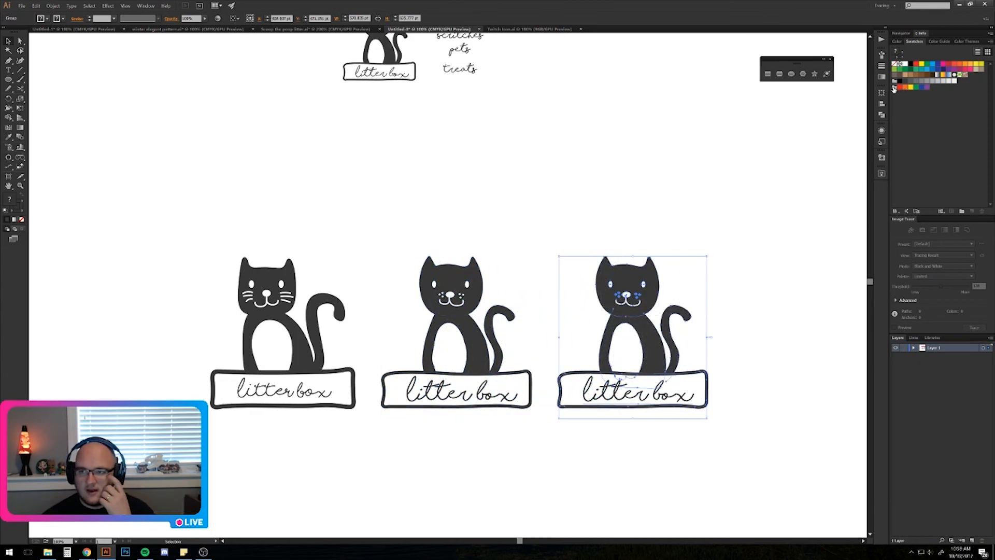
Try recolouring the duplicated logo with the Brights colour group, repeatedly shuffling the colour order at random, and cancel the recolouring.
click(951, 211)
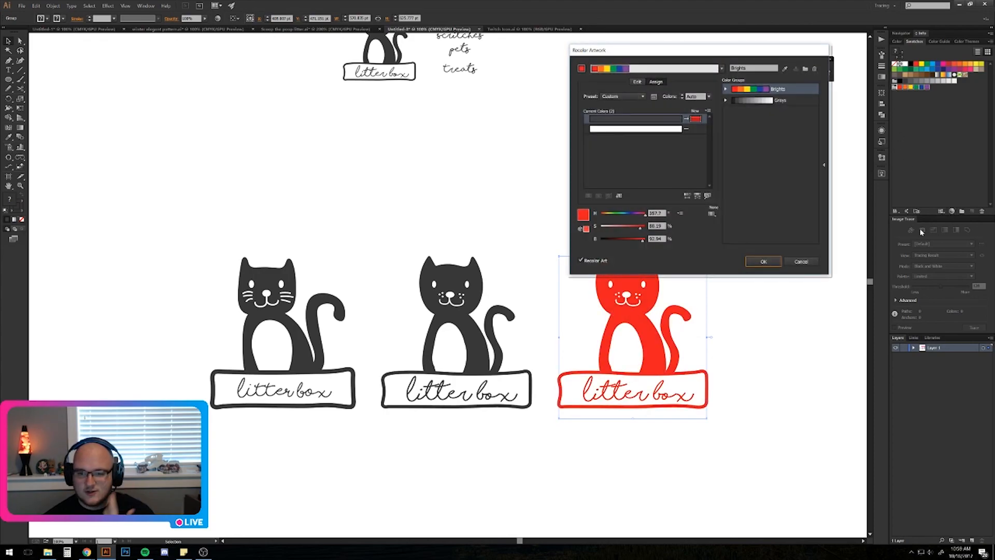
drag(722, 55, 380, 111)
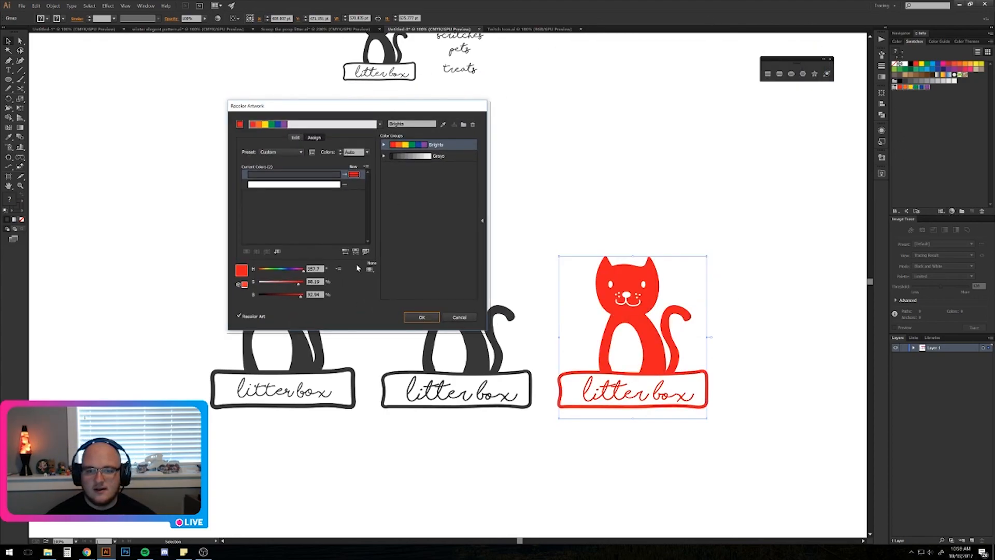
click(346, 251)
click(346, 252)
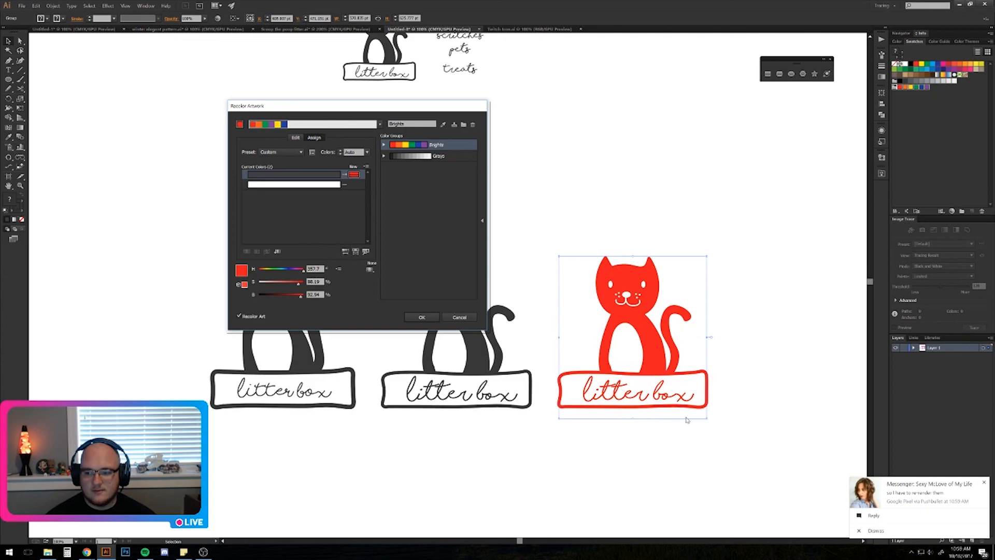
click(984, 484)
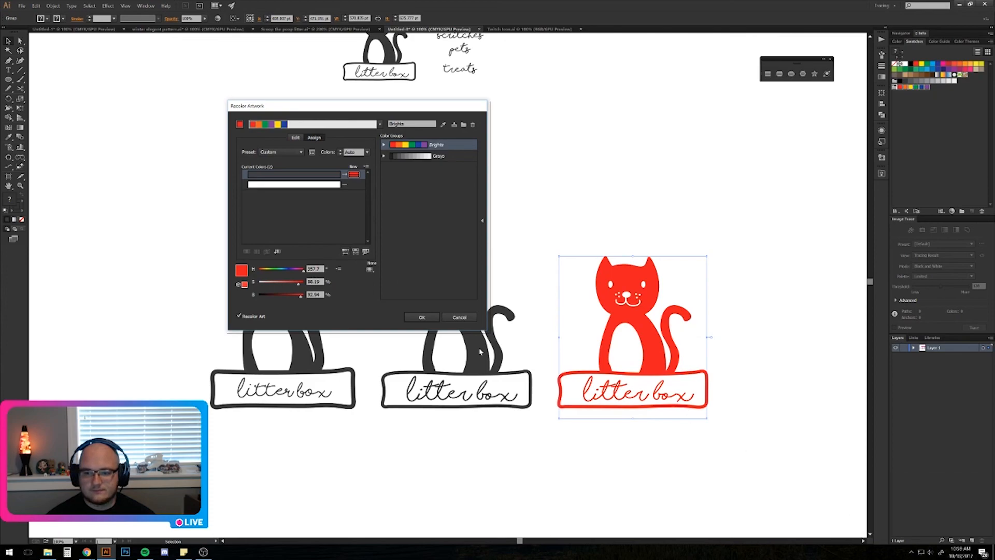
click(347, 253)
click(346, 253)
click(346, 253)
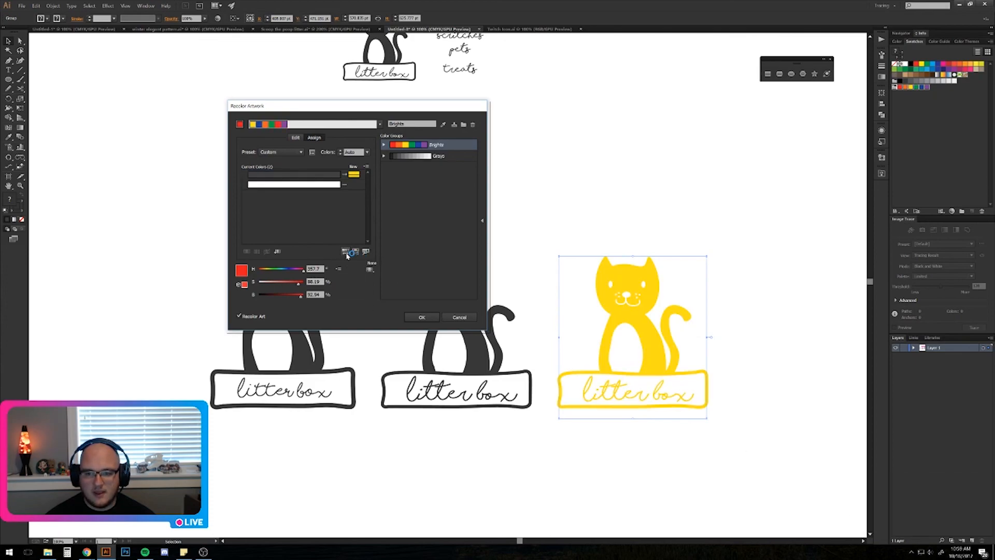
click(347, 254)
click(349, 255)
click(350, 255)
click(350, 255)
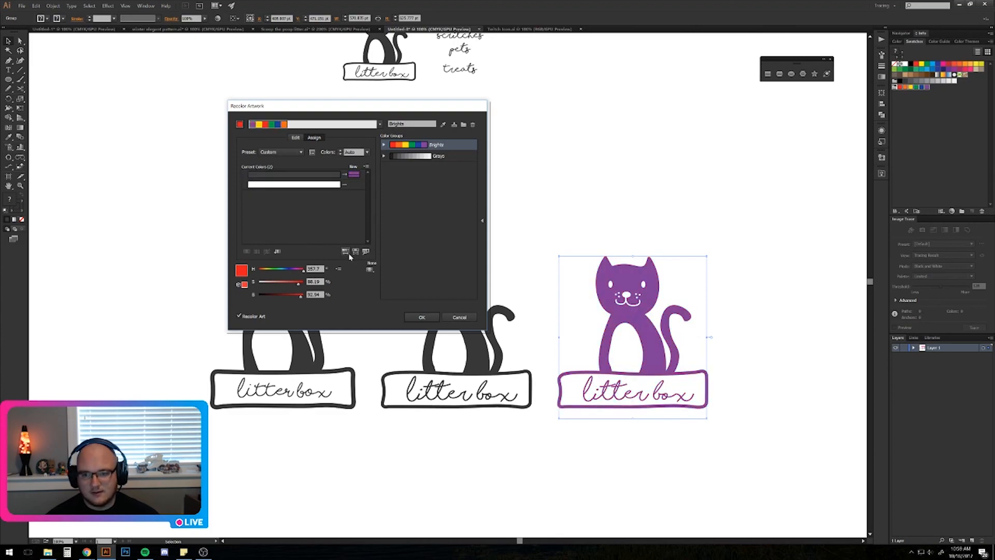
click(350, 255)
click(351, 256)
click(351, 256)
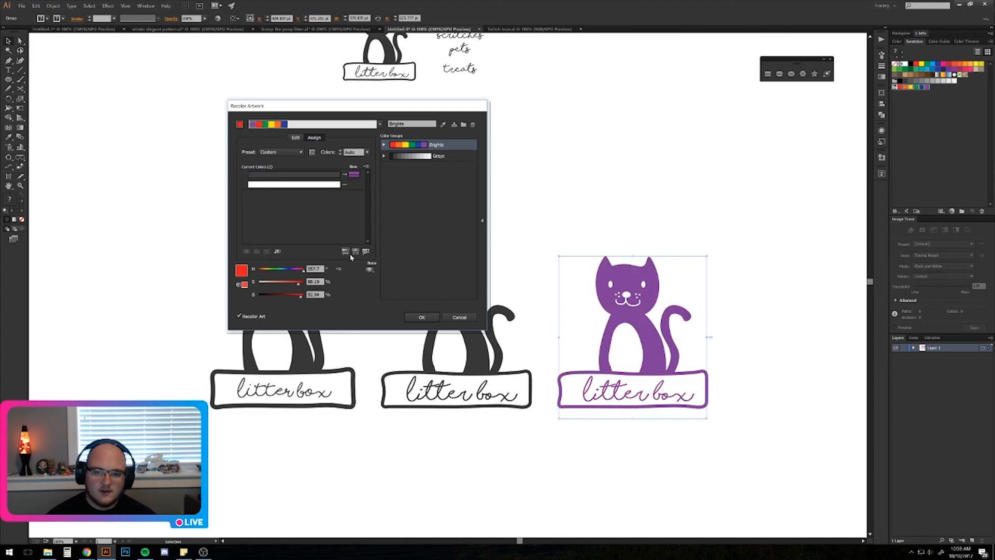
click(345, 254)
click(346, 254)
click(345, 254)
click(345, 254)
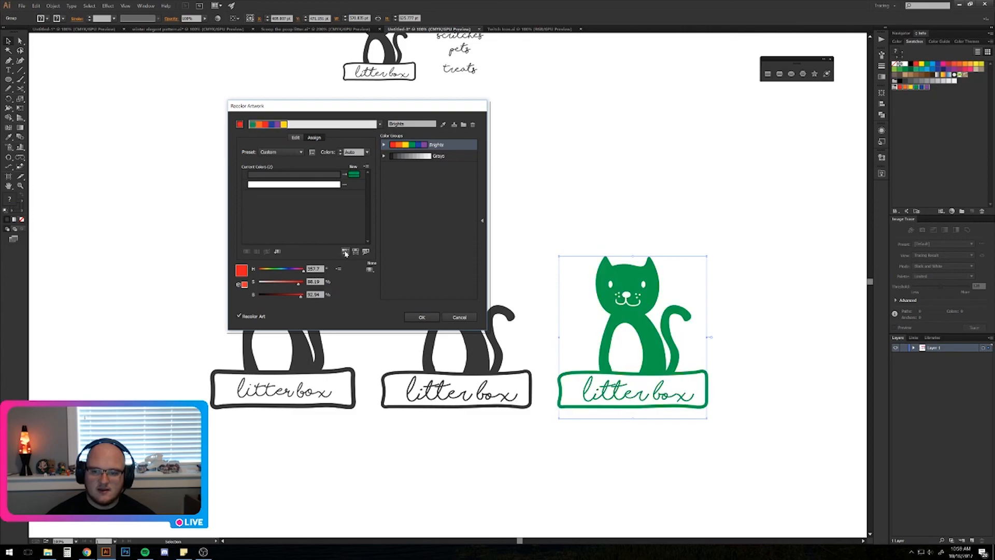
click(345, 254)
click(346, 253)
click(346, 253)
click(346, 253)
click(346, 254)
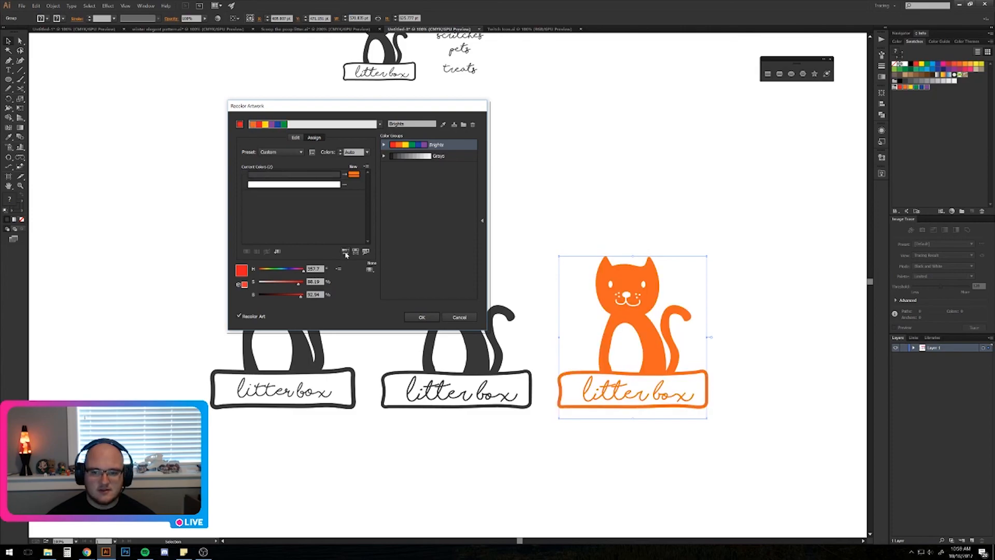
click(346, 254)
click(346, 254)
click(459, 317)
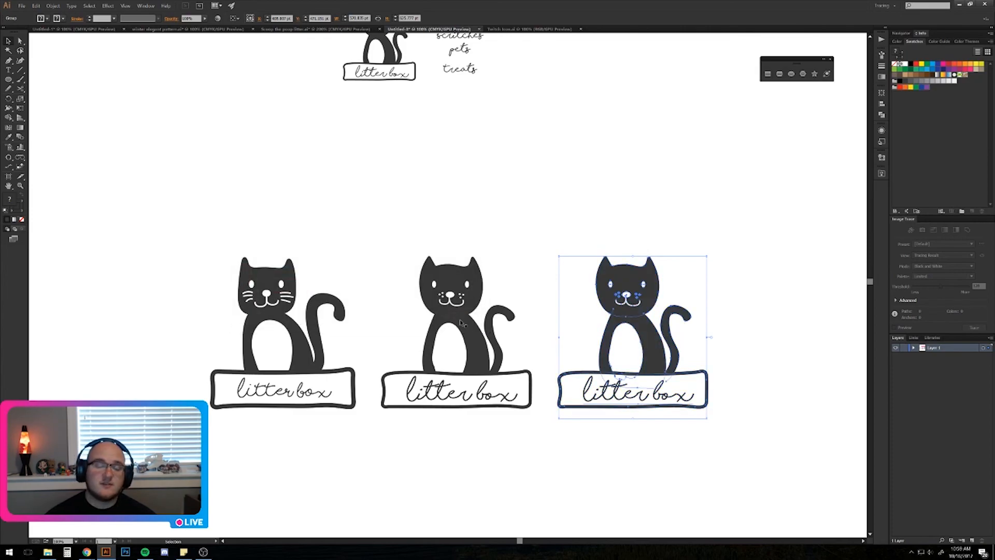